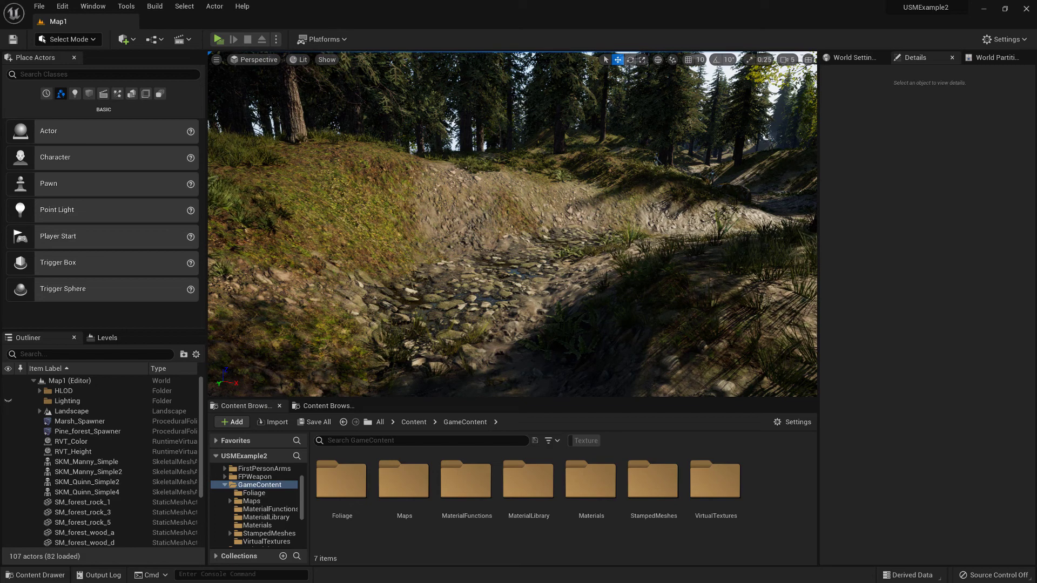
# Step: Examine the creek bed and its banks to find a spot for a new surface mesh
pyautogui.press('w')
pyautogui.moveTo(586, 215); pyautogui.dragTo(386, 222, button='right')
pyautogui.press('s')
pyautogui.press('w')
pyautogui.moveTo(600, 296); pyautogui.dragTo(789, 294, button='right')
pyautogui.press('a')
pyautogui.moveTo(623, 266)
pyautogui.mouseDown(button='right')
pyautogui.moveTo(599, 267)
pyautogui.moveTo(623, 266)
pyautogui.mouseUp(button='right')
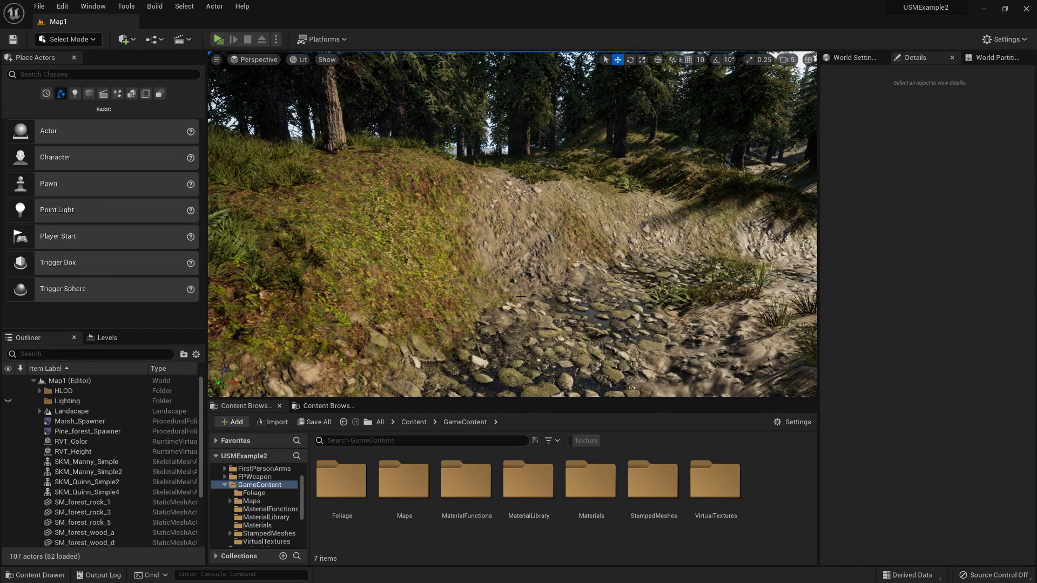
pyautogui.moveTo(521, 296); pyautogui.dragTo(526, 306, button='right')
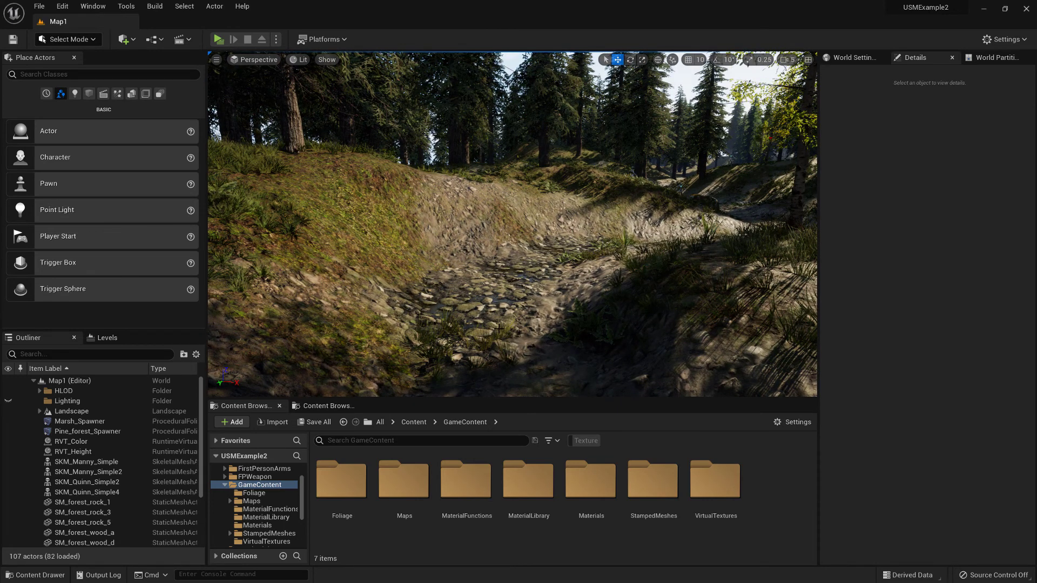
pyautogui.moveTo(510, 272); pyautogui.dragTo(354, 273, button='right')
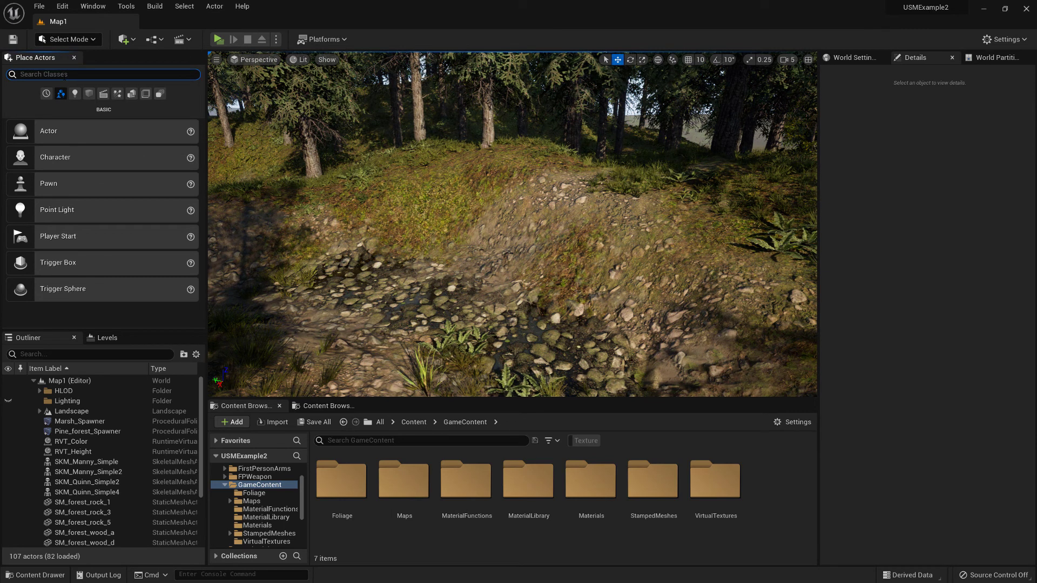
# Step: Place a USurface Mesh Grid actor over the creek bank and rotate it in local space to face the slope
pyautogui.write('usurf')
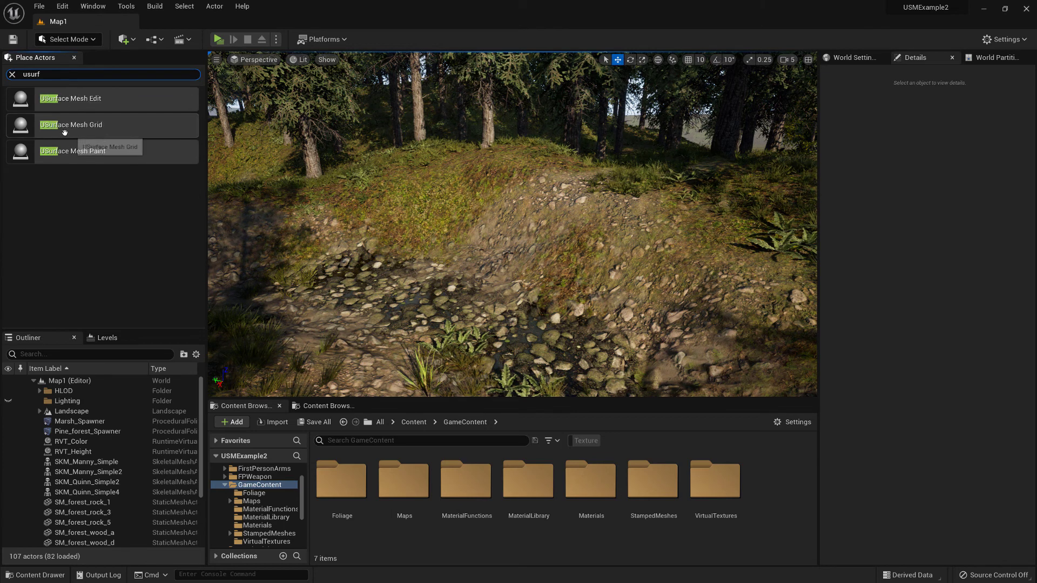
pyautogui.moveTo(90, 127); pyautogui.dragTo(438, 253)
pyautogui.press('e')
pyautogui.moveTo(469, 209); pyautogui.dragTo(468, 288)
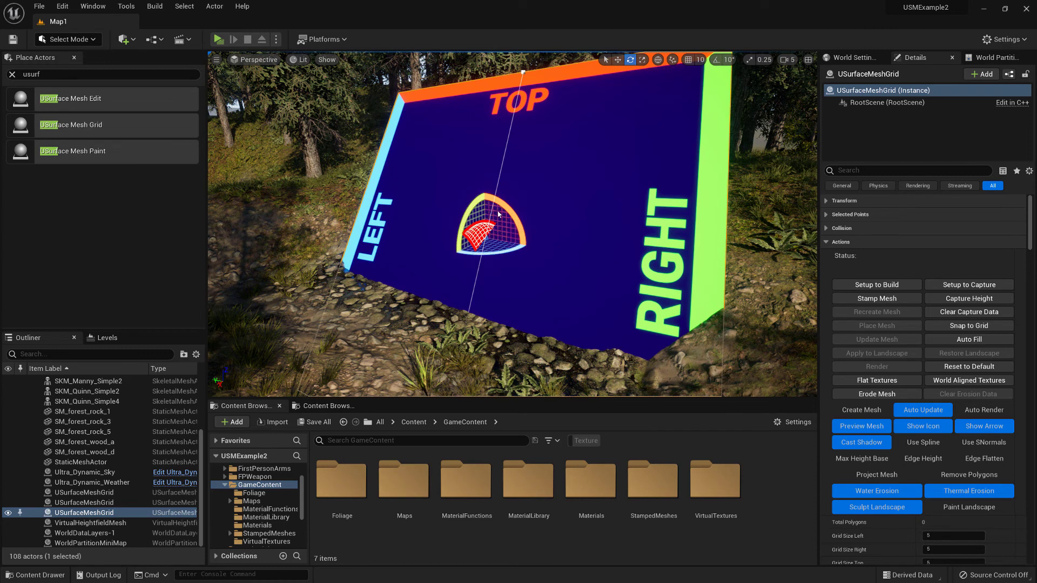
pyautogui.click(659, 60)
pyautogui.moveTo(519, 262); pyautogui.dragTo(500, 277)
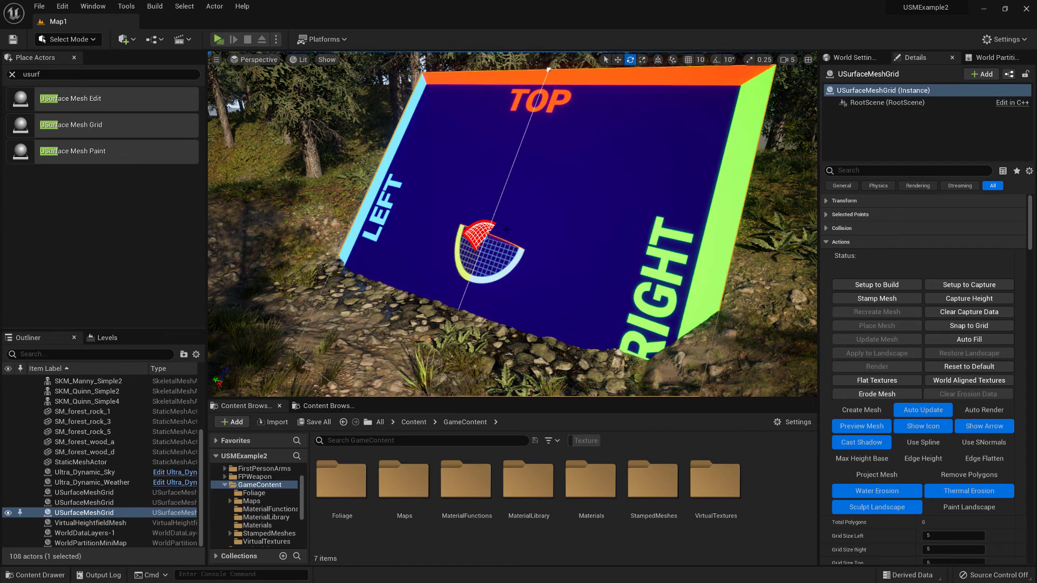
pyautogui.moveTo(509, 243)
pyautogui.mouseDown()
pyautogui.moveTo(491, 236)
pyautogui.moveTo(487, 256)
pyautogui.moveTo(511, 248)
pyautogui.mouseUp()
# Step: Set the grid's Dimension Scale to 0.4 and turn on Create Mesh
pyautogui.scroll(5, 478, 240)
pyautogui.press('w')
pyautogui.scroll(-4, 511, 248)
pyautogui.scroll(-1, 512, 248)
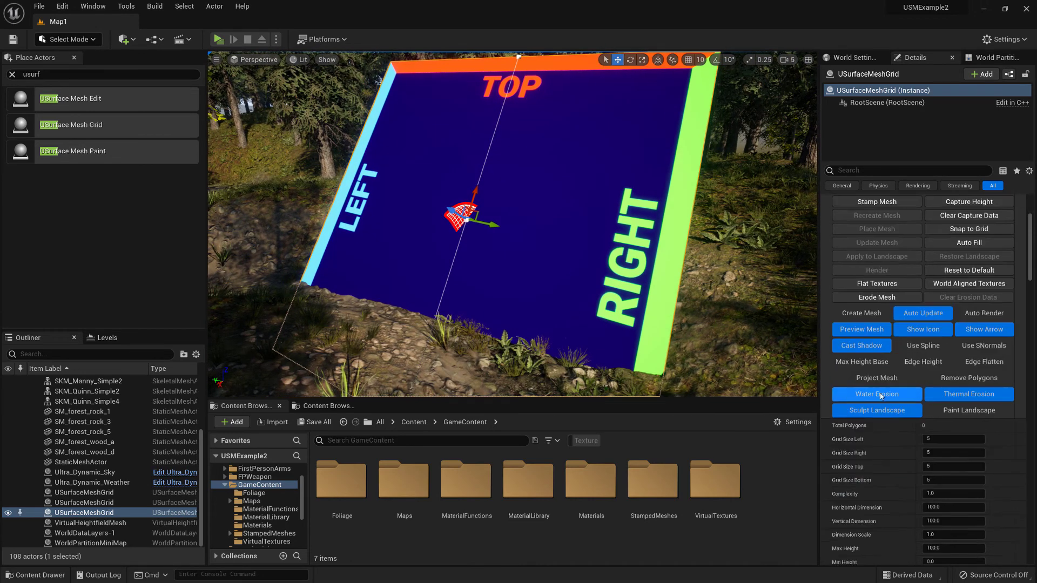
pyautogui.scroll(-6, 880, 394)
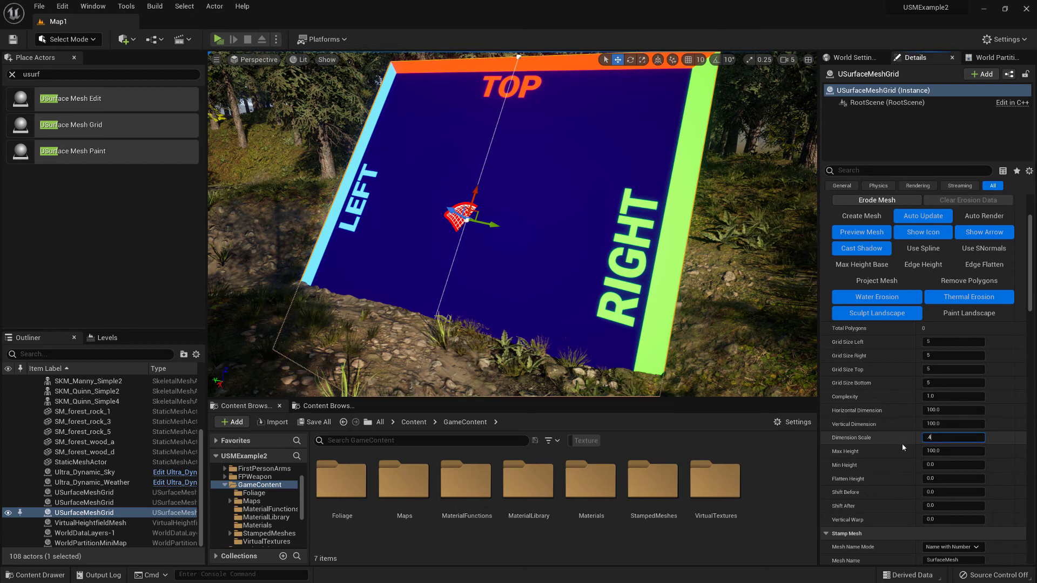
pyautogui.scroll(3, 904, 386)
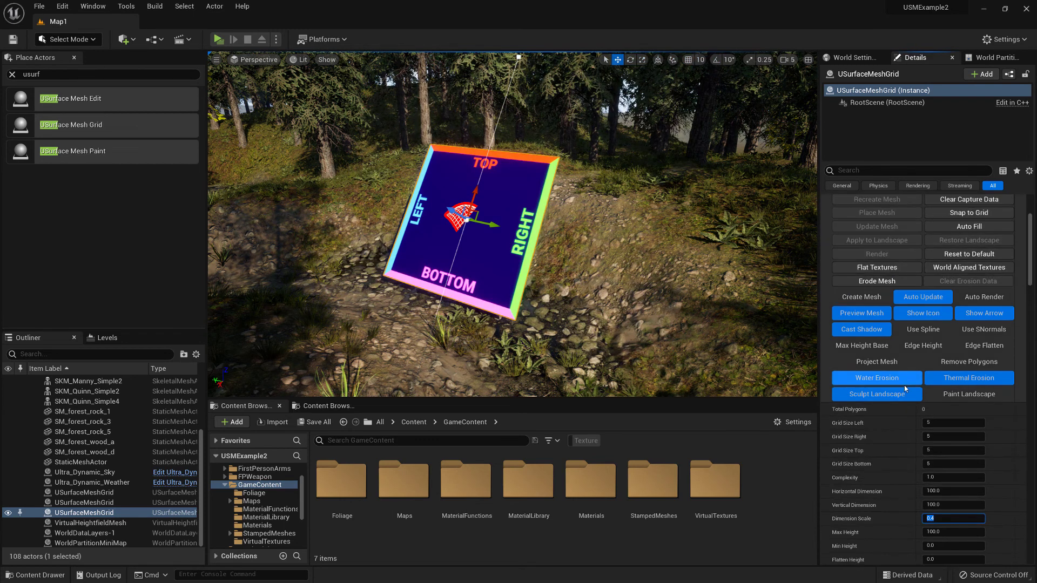
pyautogui.click(885, 300)
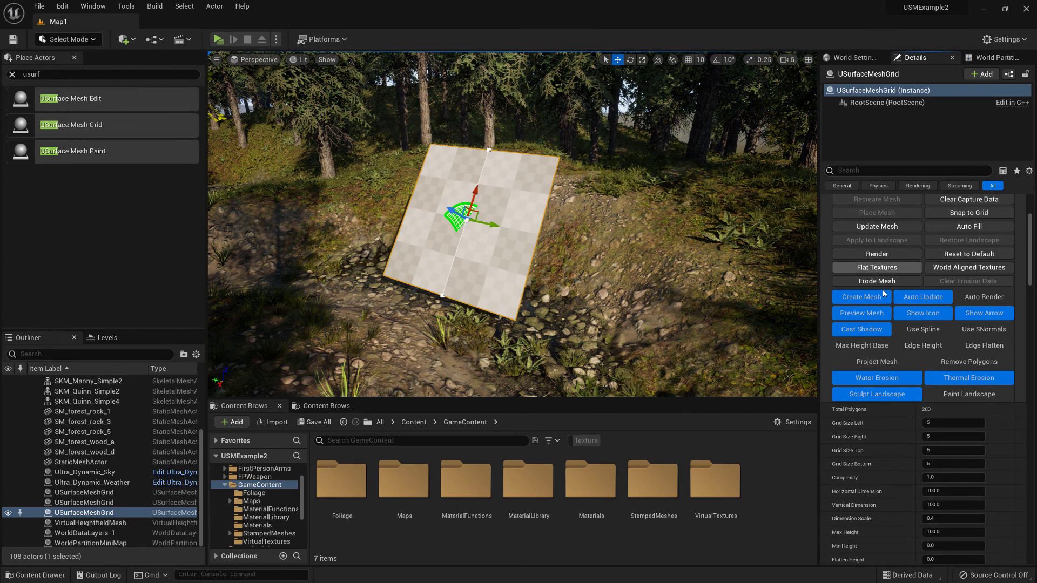
# Step: Turn on Project Mesh for the grid and move the actor up along the bank
pyautogui.moveTo(460, 205); pyautogui.dragTo(209, 337, button='right')
pyautogui.press('e')
pyautogui.press('w')
pyautogui.moveTo(512, 224); pyautogui.dragTo(778, 200, button='right')
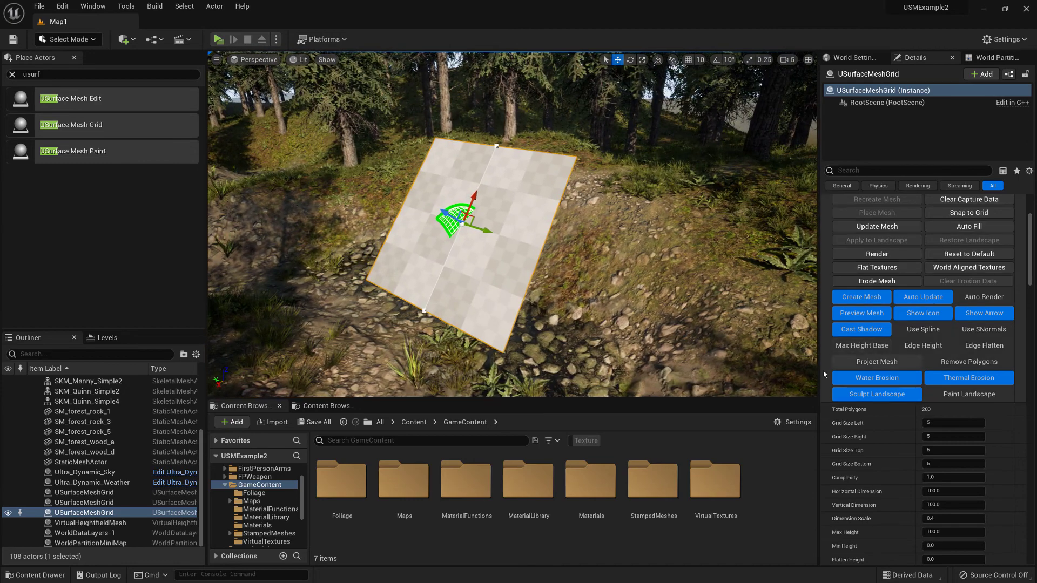
pyautogui.click(885, 369)
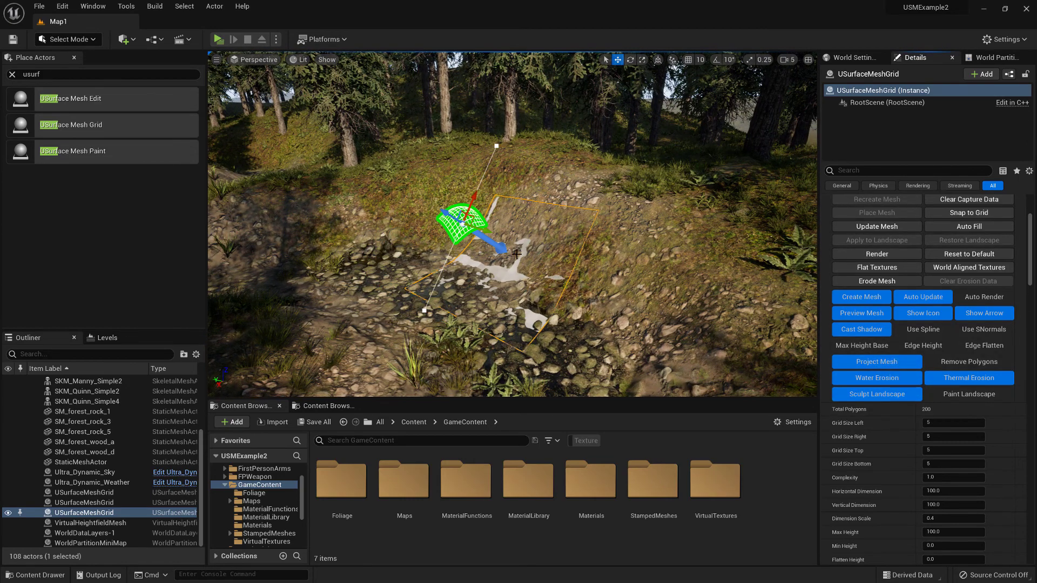
pyautogui.moveTo(495, 212)
pyautogui.mouseDown(button='right')
pyautogui.moveTo(480, 216)
pyautogui.moveTo(495, 213)
pyautogui.mouseUp(button='right')
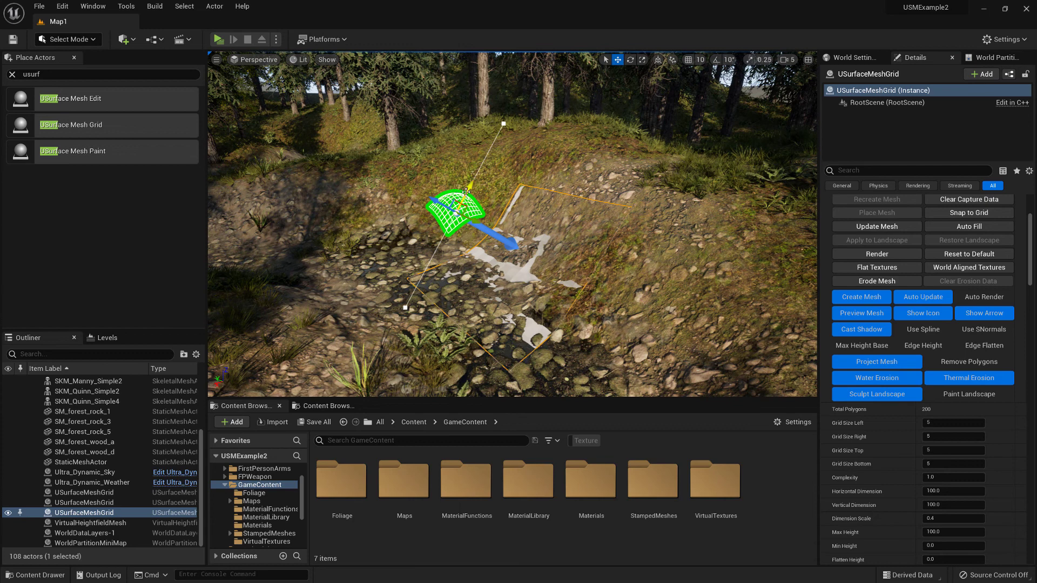
pyautogui.moveTo(466, 192); pyautogui.dragTo(489, 146)
# Step: Set the Live Update Interval in the grid's Mesh Settings to 0.1
pyautogui.scroll(-1, 891, 468)
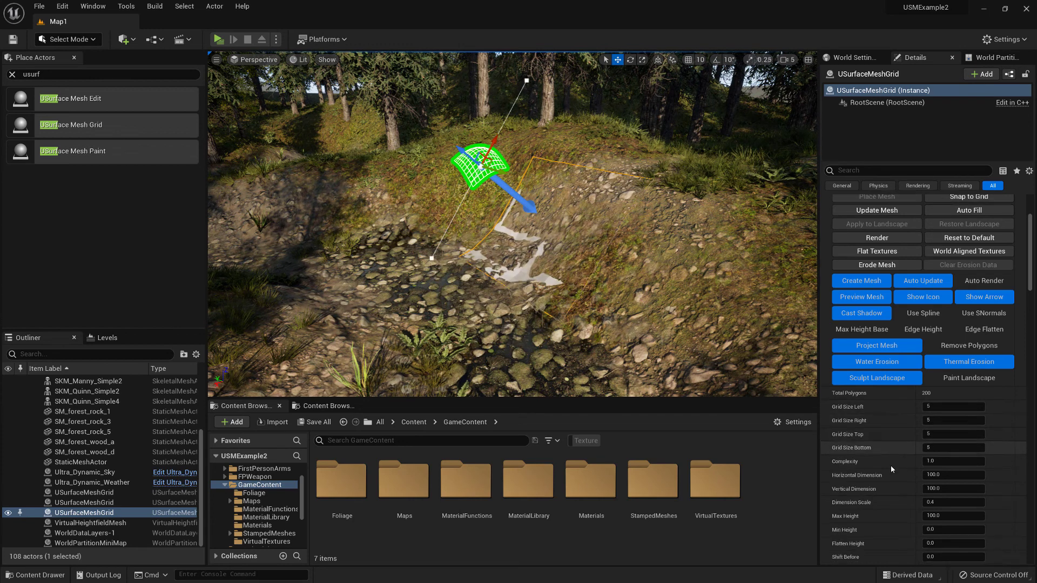
pyautogui.scroll(-5, 891, 468)
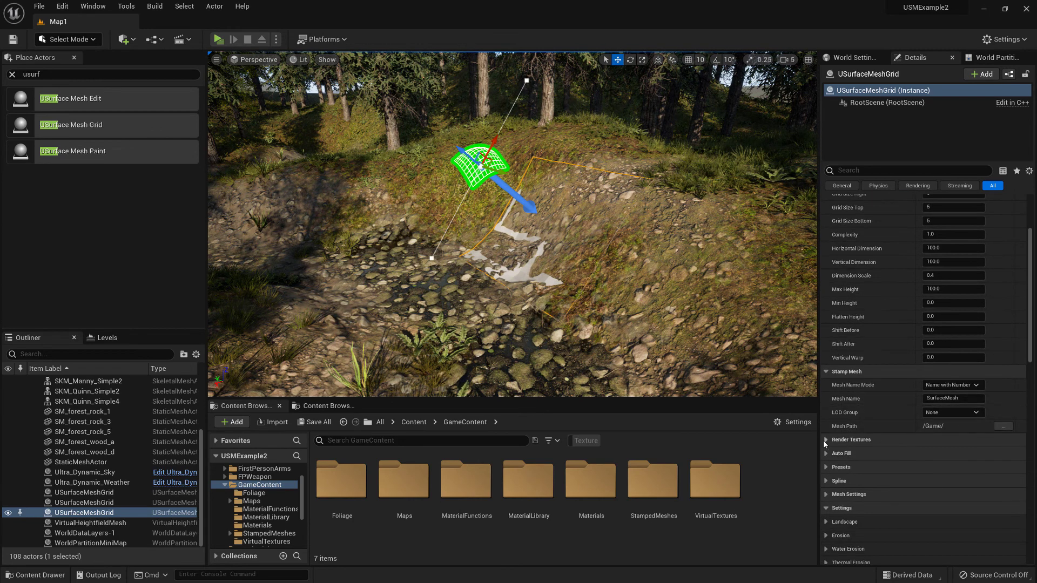
pyautogui.scroll(-2, 827, 441)
pyautogui.click(827, 414)
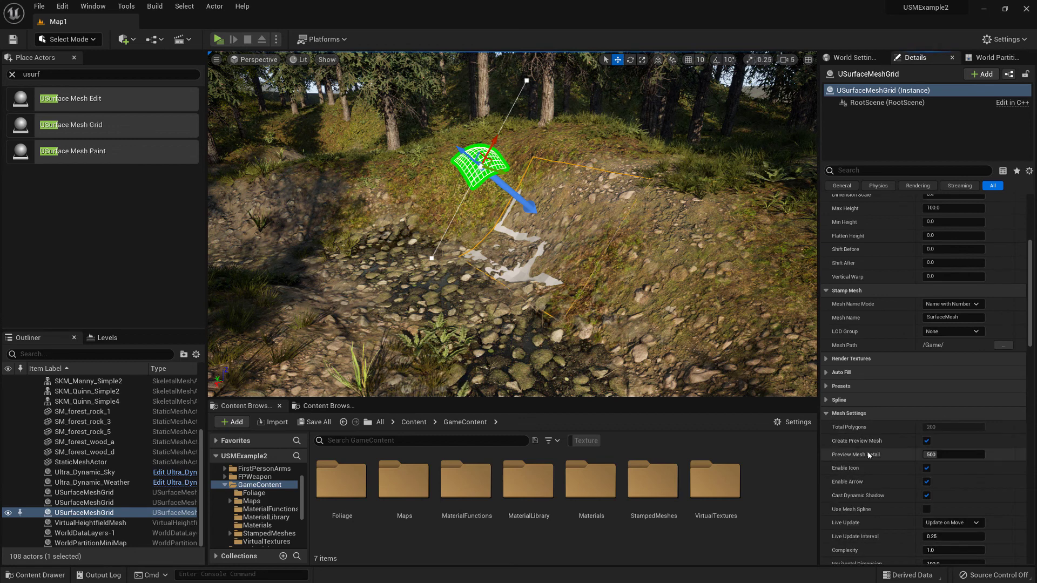
pyautogui.scroll(-2, 874, 449)
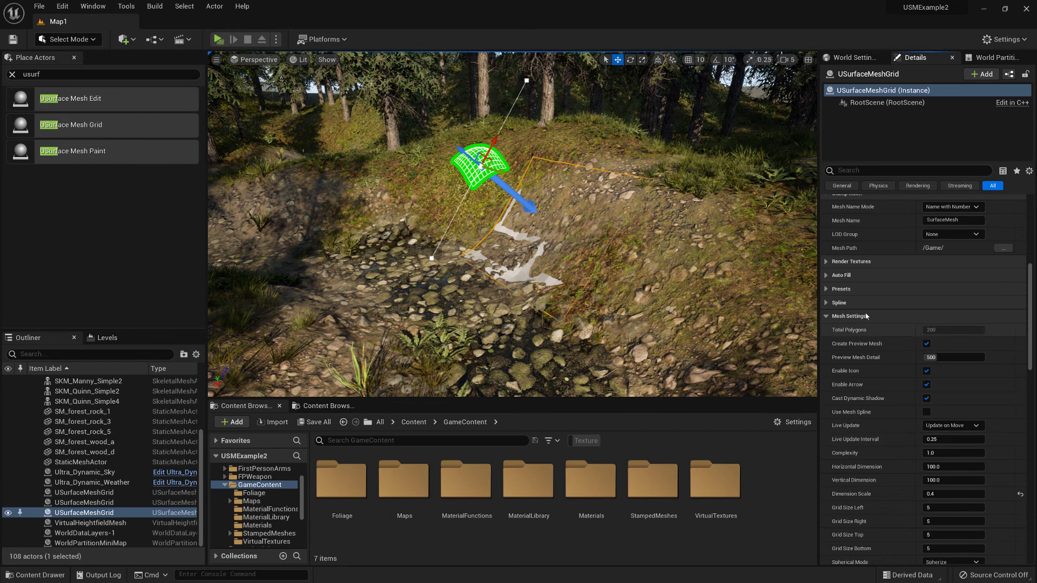
pyautogui.click(941, 439)
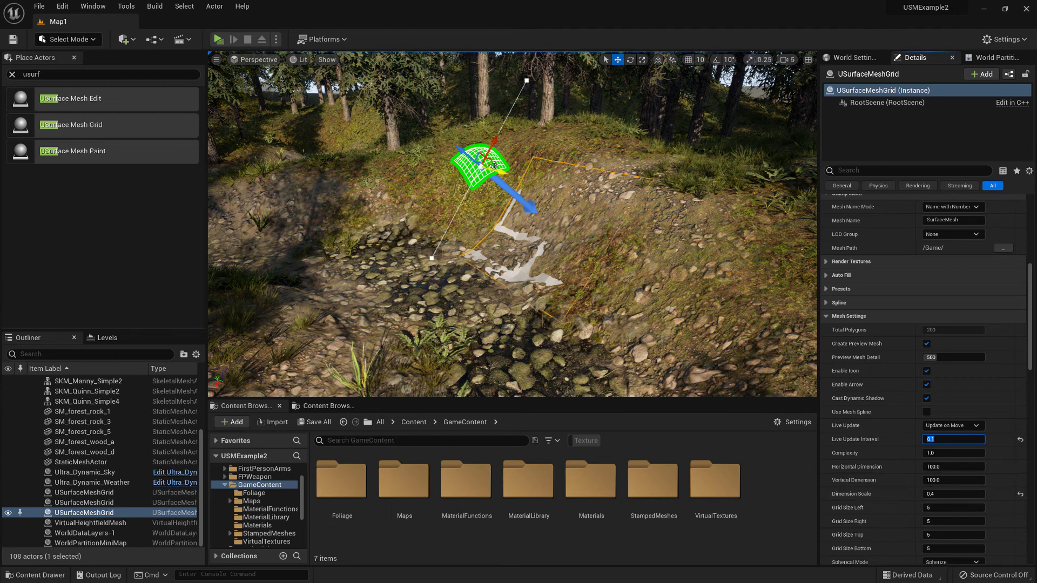
# Step: Reposition the grid on the bank and rotate it about 94 degrees so its spline runs along the creek
pyautogui.moveTo(492, 159)
pyautogui.mouseDown()
pyautogui.moveTo(470, 134)
pyautogui.moveTo(497, 132)
pyautogui.moveTo(480, 145)
pyautogui.mouseUp()
pyautogui.moveTo(480, 146); pyautogui.dragTo(516, 156, button='right')
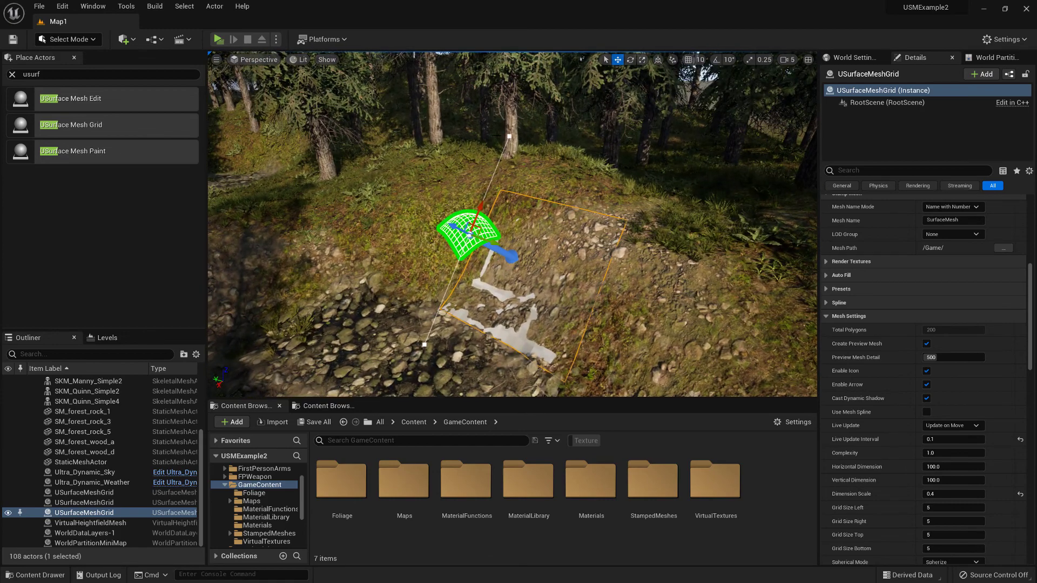
pyautogui.moveTo(509, 257)
pyautogui.mouseDown(button='right')
pyautogui.moveTo(470, 228)
pyautogui.moveTo(513, 275)
pyautogui.mouseUp(button='right')
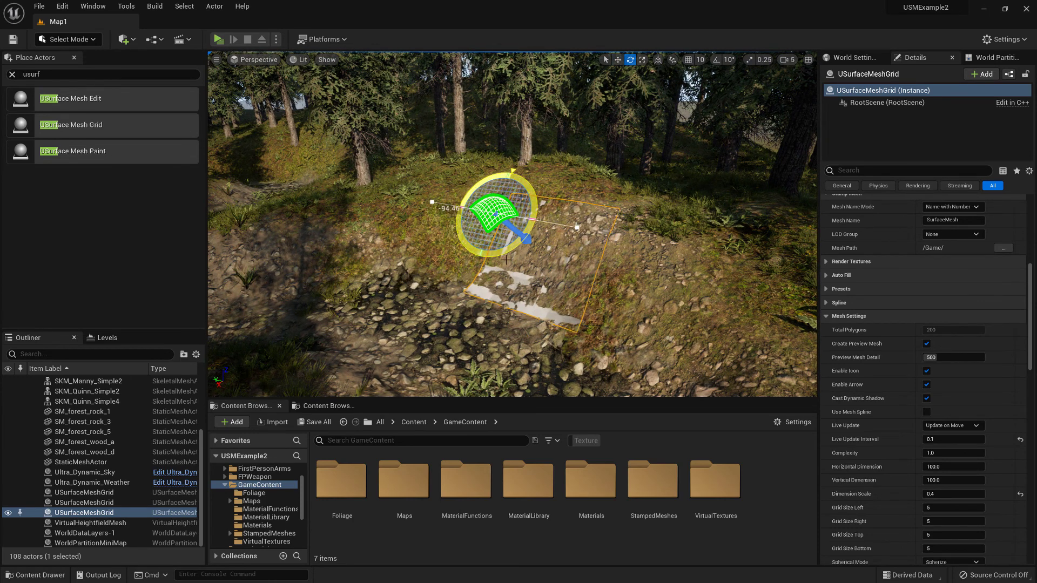
pyautogui.moveTo(549, 233); pyautogui.dragTo(498, 234, button='right')
# Step: Turn on Use Spline for the surface mesh grid
pyautogui.scroll(5, 948, 317)
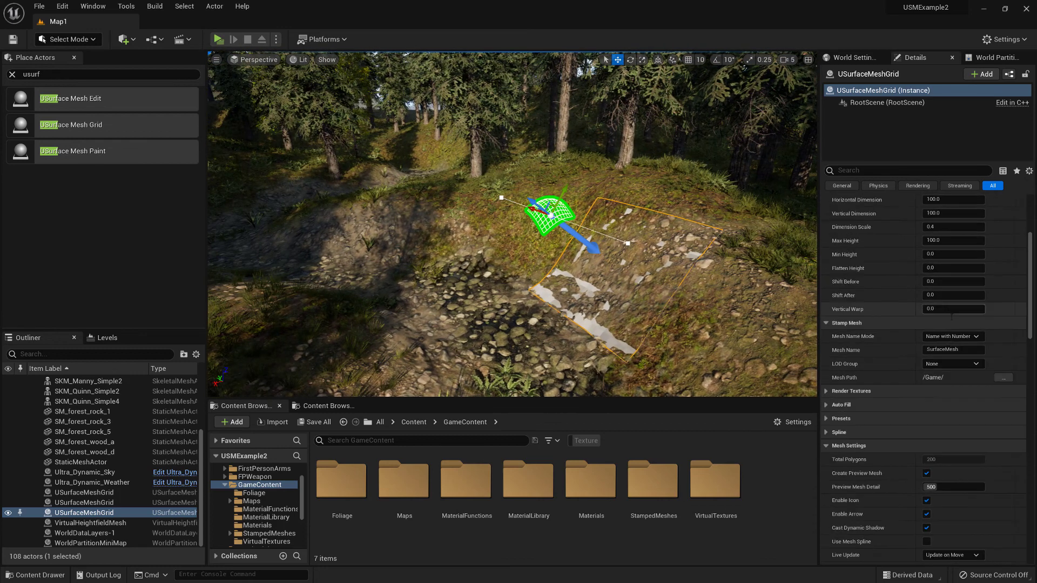
pyautogui.scroll(3, 964, 336)
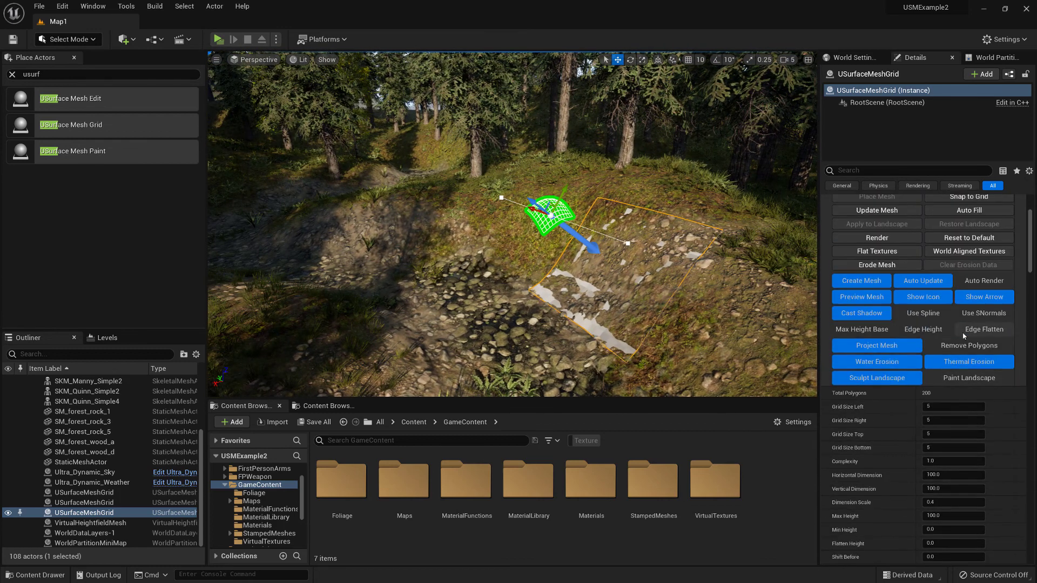
pyautogui.click(922, 315)
pyautogui.moveTo(669, 275); pyautogui.dragTo(718, 279, button='right')
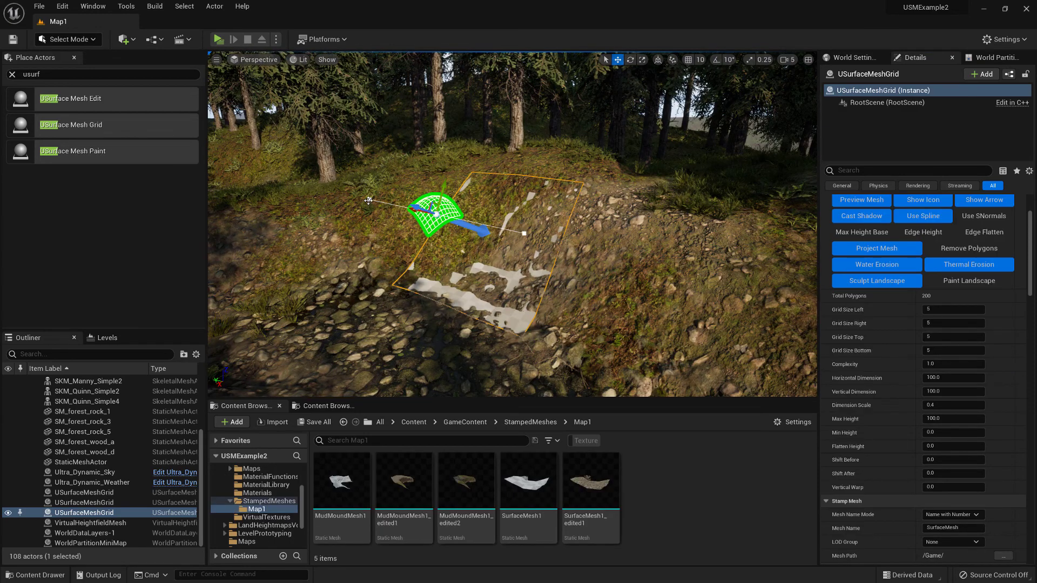
# Step: Extend the spline in world space with a new point at each end so the mesh follows the bank
pyautogui.moveTo(479, 228)
pyautogui.mouseDown(button='right')
pyautogui.moveTo(518, 249)
pyautogui.moveTo(551, 244)
pyautogui.moveTo(486, 227)
pyautogui.moveTo(492, 237)
pyautogui.moveTo(516, 227)
pyautogui.moveTo(496, 220)
pyautogui.mouseUp(button='right')
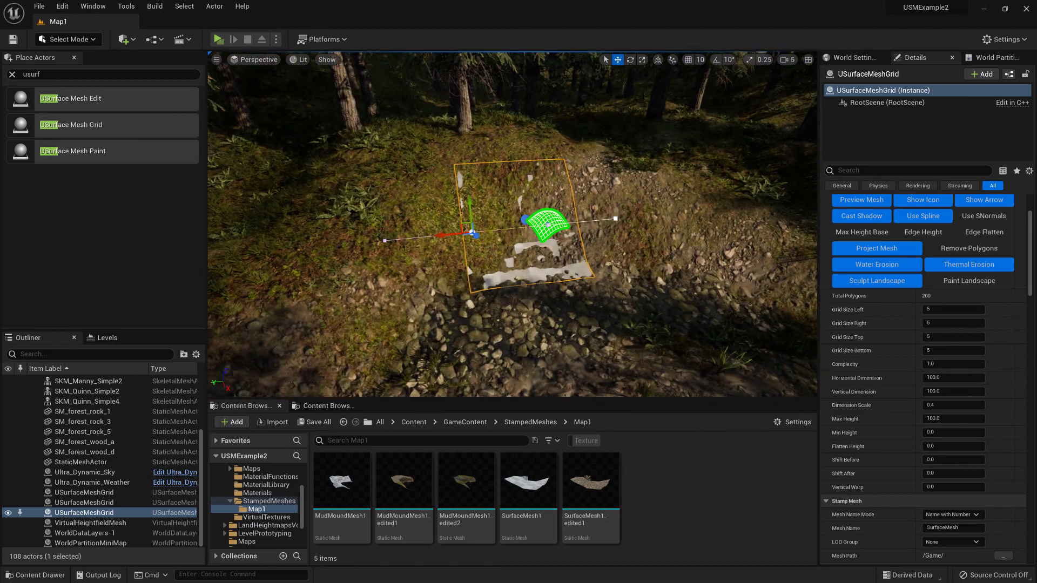
pyautogui.click(658, 60)
pyautogui.moveTo(465, 237); pyautogui.dragTo(364, 299)
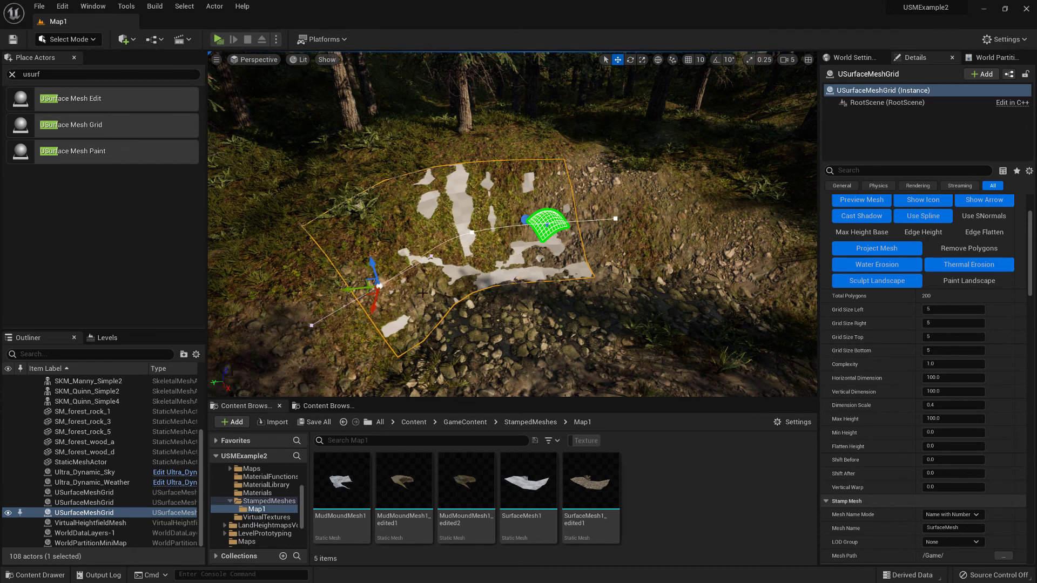
pyautogui.click(618, 218)
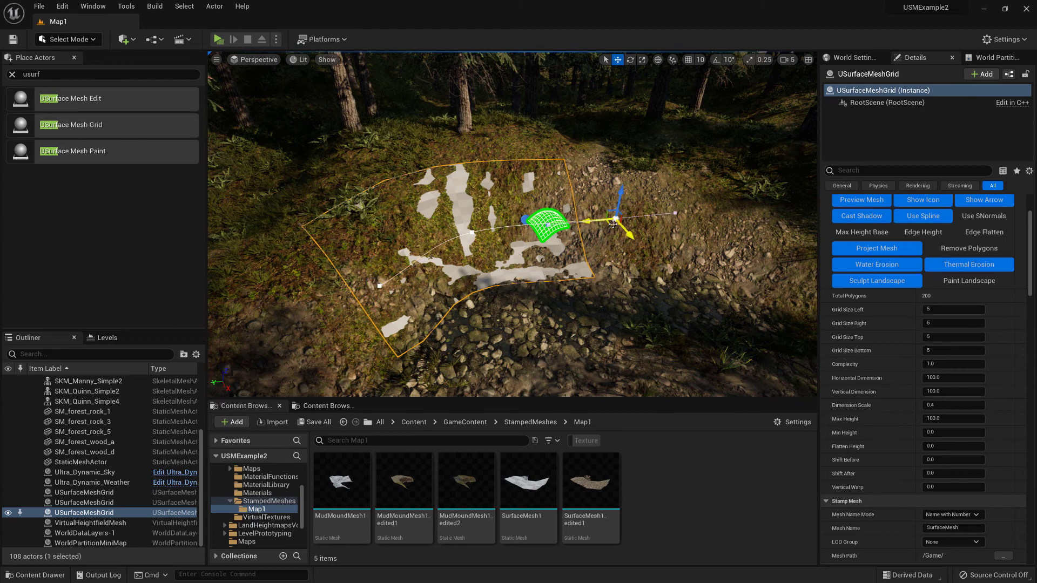
pyautogui.moveTo(613, 224); pyautogui.dragTo(751, 241)
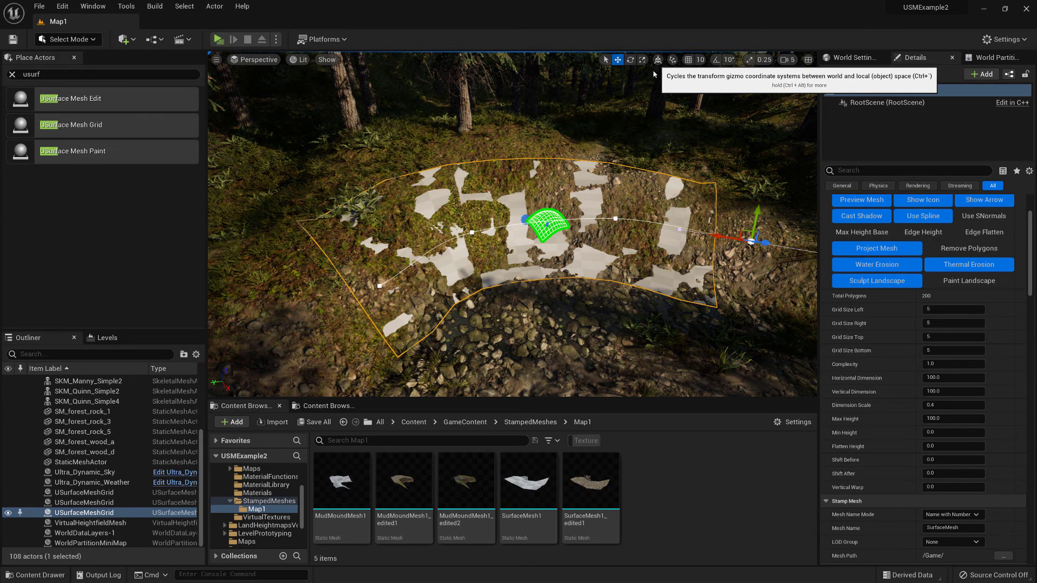
# Step: Align the spline's far end in local space and extend it with another point farther along the bank
pyautogui.moveTo(654, 74); pyautogui.dragTo(572, 178, button='right')
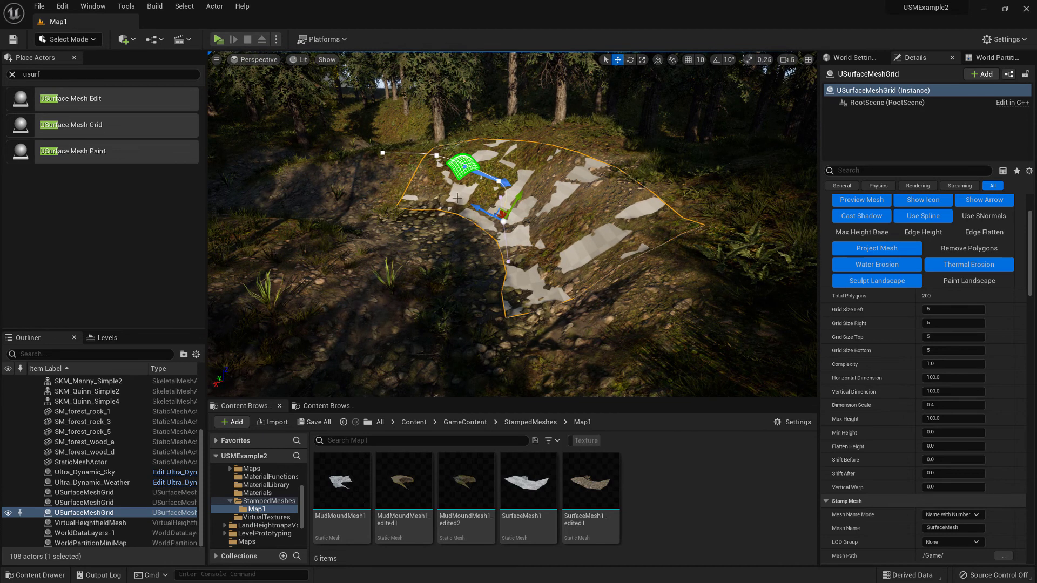
pyautogui.moveTo(545, 225); pyautogui.dragTo(488, 191, button='right')
pyautogui.press('e')
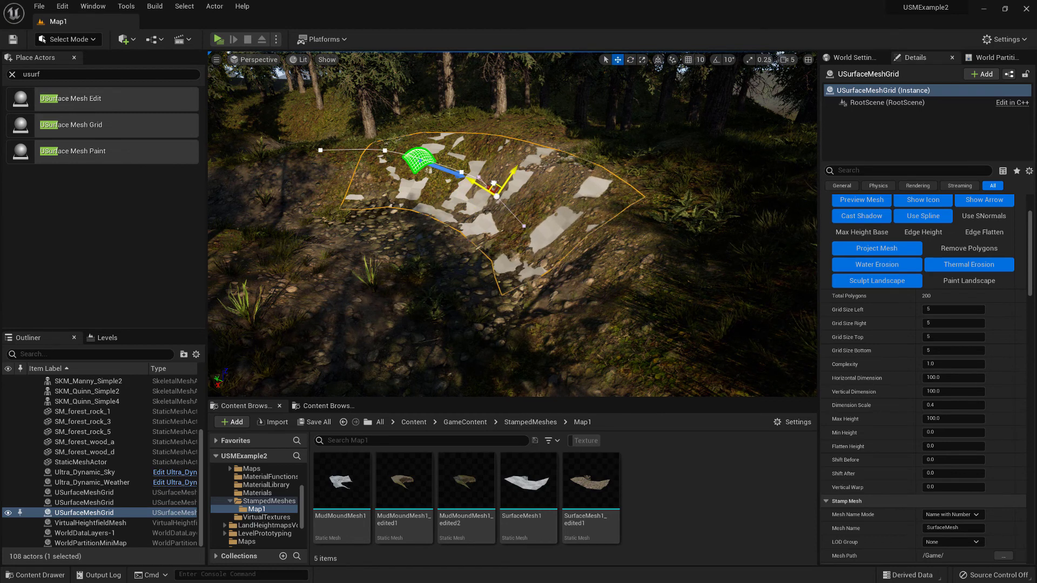
pyautogui.moveTo(501, 218); pyautogui.dragTo(627, 221, button='right')
pyautogui.press('w')
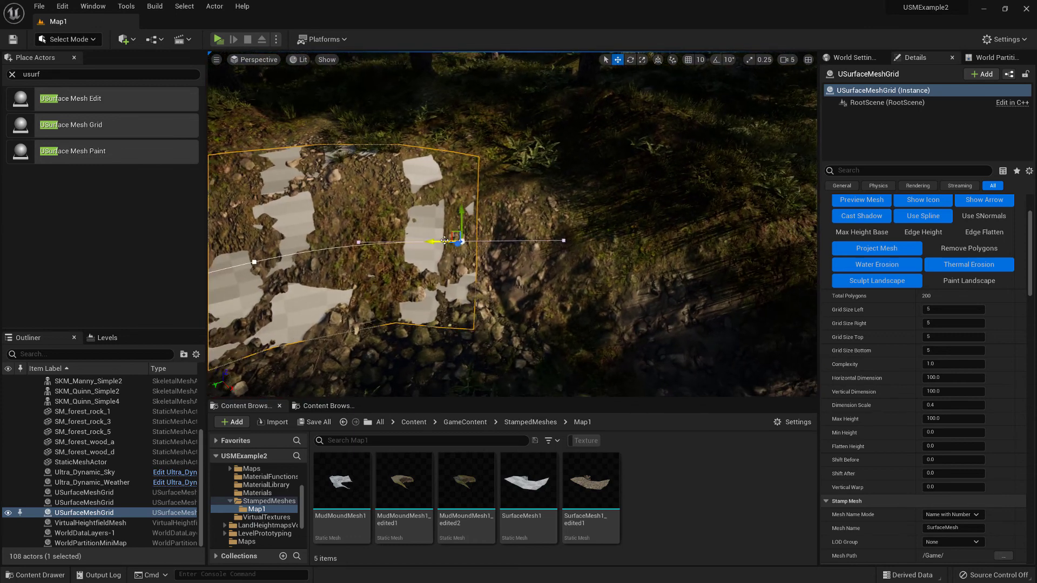
pyautogui.moveTo(448, 242); pyautogui.dragTo(703, 242)
# Step: Set the grid's Shift Before value to 20
pyautogui.moveTo(703, 243); pyautogui.dragTo(754, 257, button='right')
pyautogui.press('s')
pyautogui.press('e')
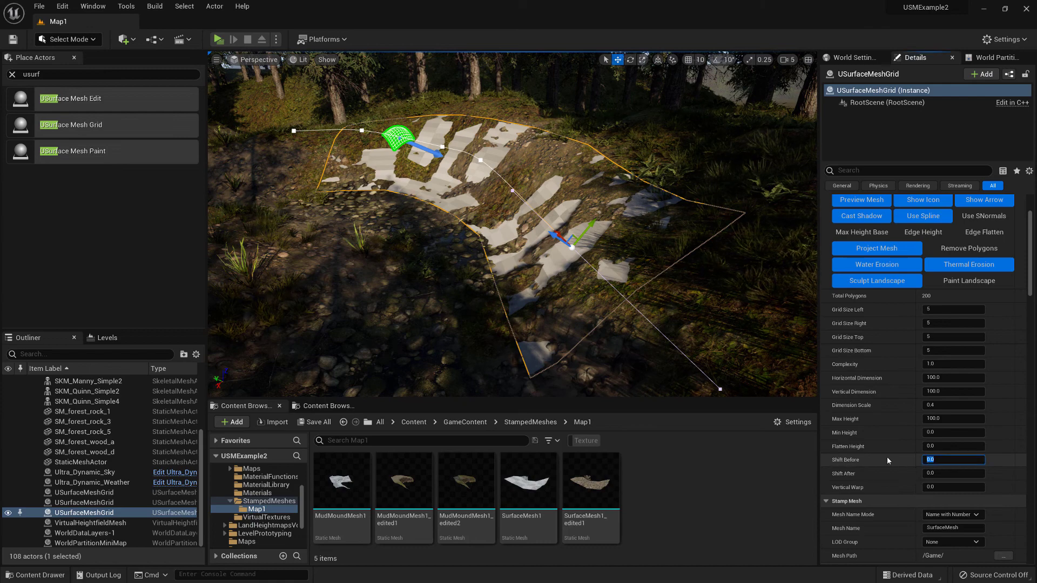
pyautogui.write('20')
pyautogui.press('Return')
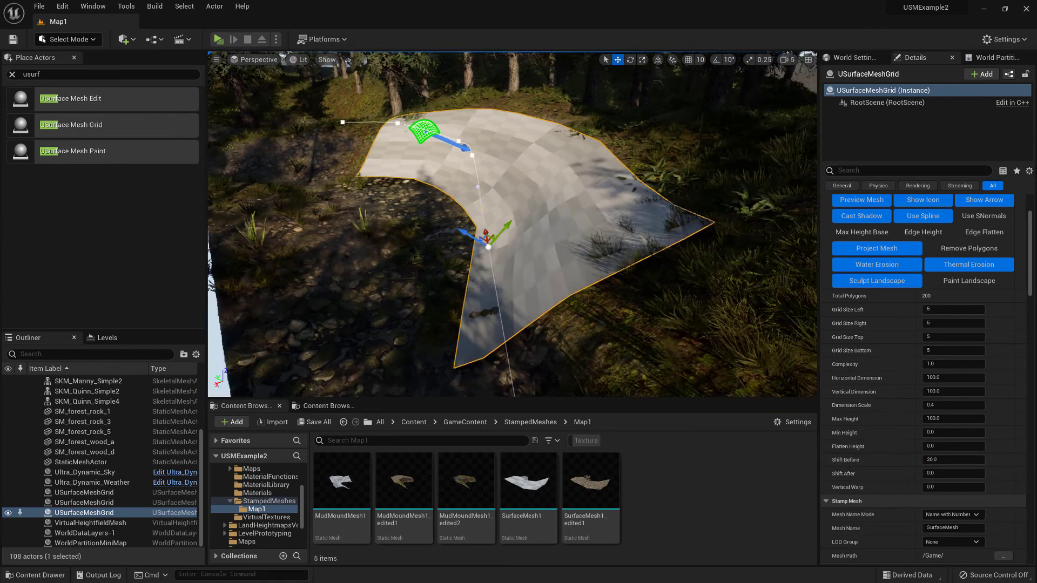
# Step: Rotate the spline's far end point to angle the mesh edge, and adjust the neighbouring spline point
pyautogui.moveTo(513, 226); pyautogui.dragTo(603, 257, button='right')
pyautogui.press('e')
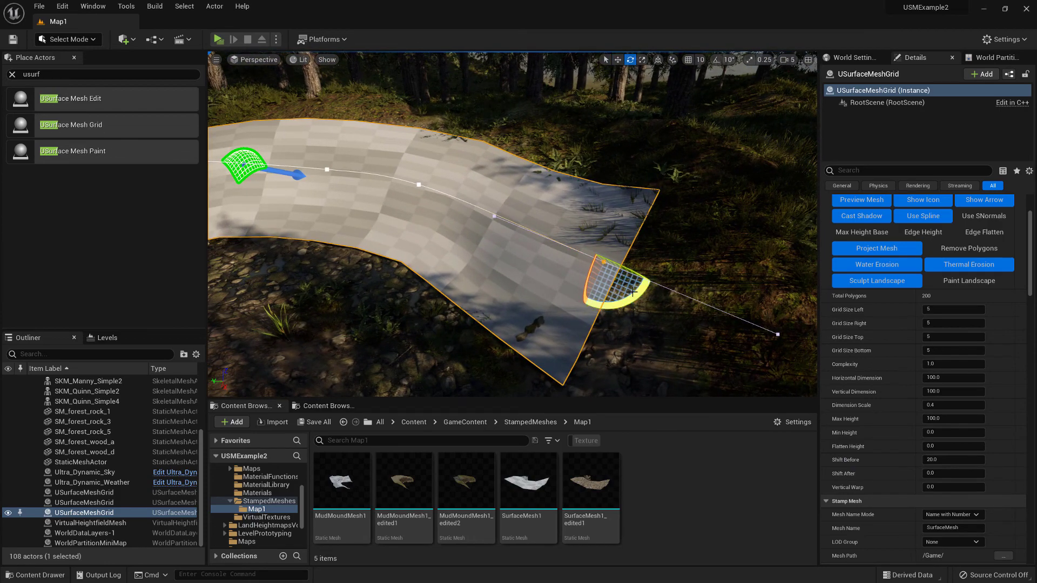
pyautogui.moveTo(633, 292); pyautogui.dragTo(621, 299)
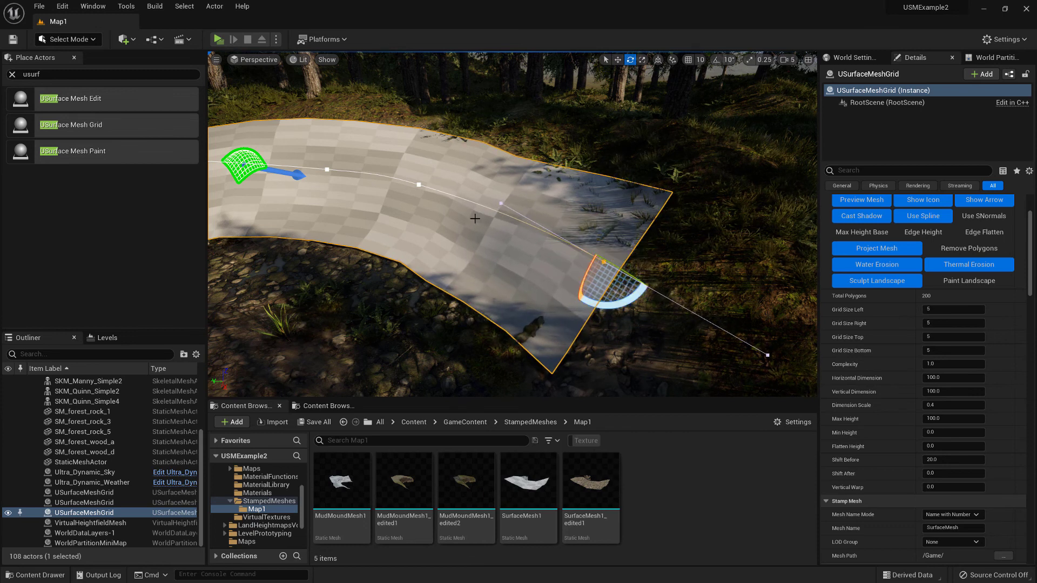
pyautogui.click(420, 185)
pyautogui.moveTo(428, 220); pyautogui.dragTo(429, 222)
pyautogui.moveTo(431, 180); pyautogui.dragTo(351, 159, button='right')
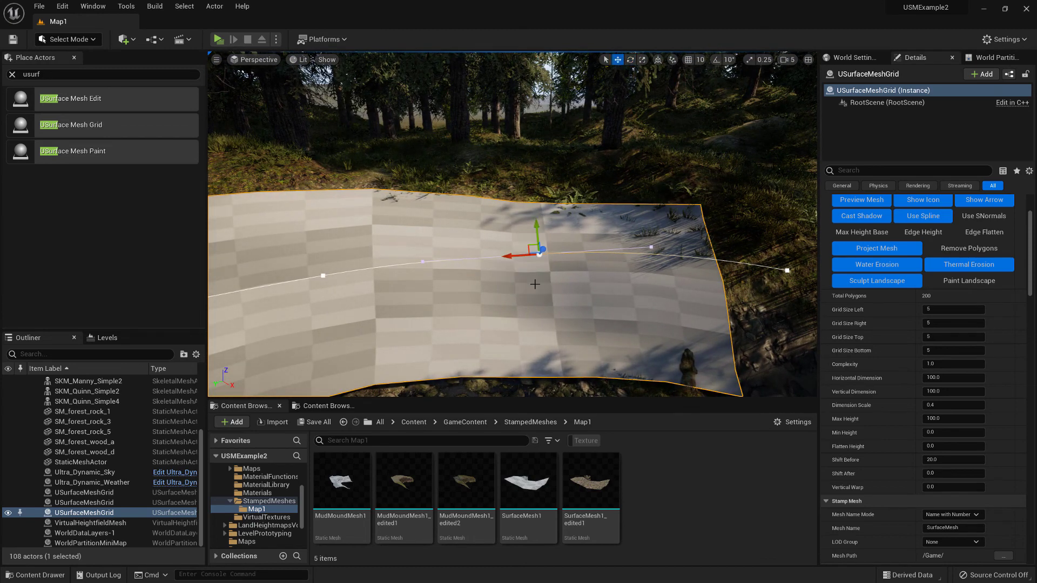
# Step: Nudge the selected spline point and rotate the spline's end point slightly to angle the mesh edge, checking it in wireframe
pyautogui.moveTo(539, 234); pyautogui.dragTo(538, 233)
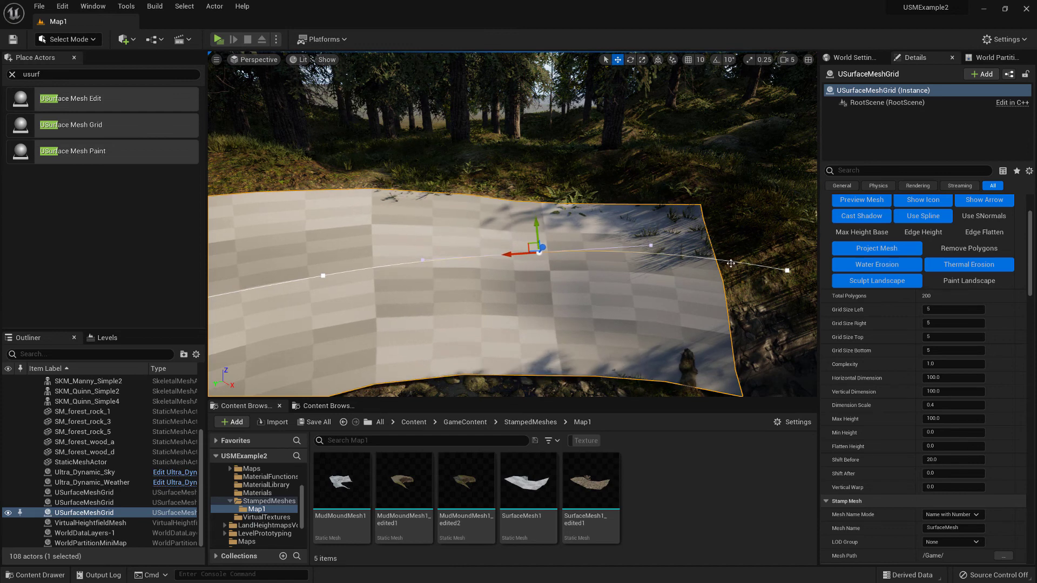
pyautogui.click(789, 270)
pyautogui.moveTo(783, 271); pyautogui.dragTo(731, 282, button='right')
pyautogui.press('e')
pyautogui.moveTo(625, 268); pyautogui.dragTo(632, 272)
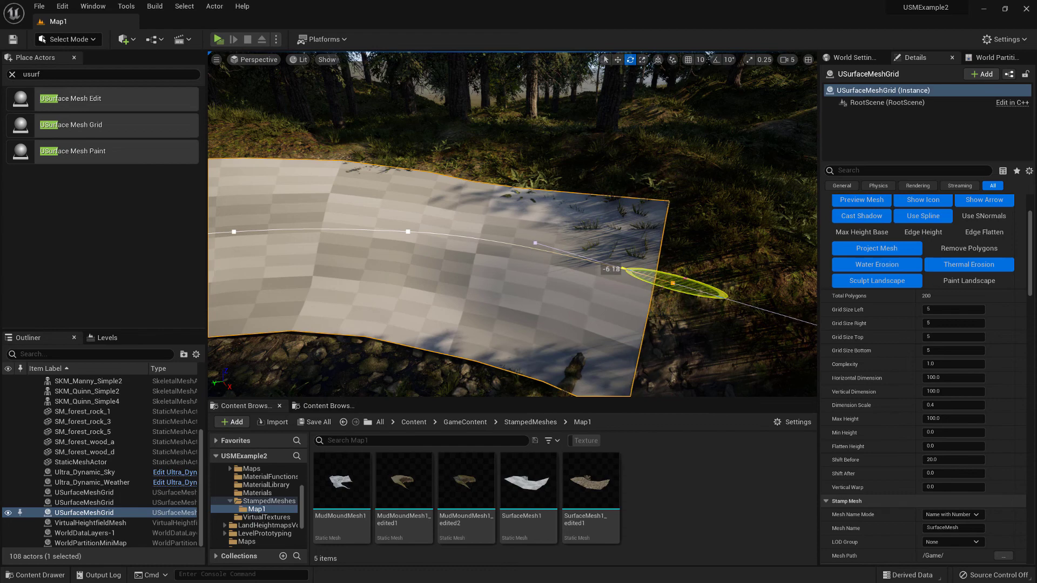
pyautogui.press('w')
pyautogui.hotkey('alt', '2')
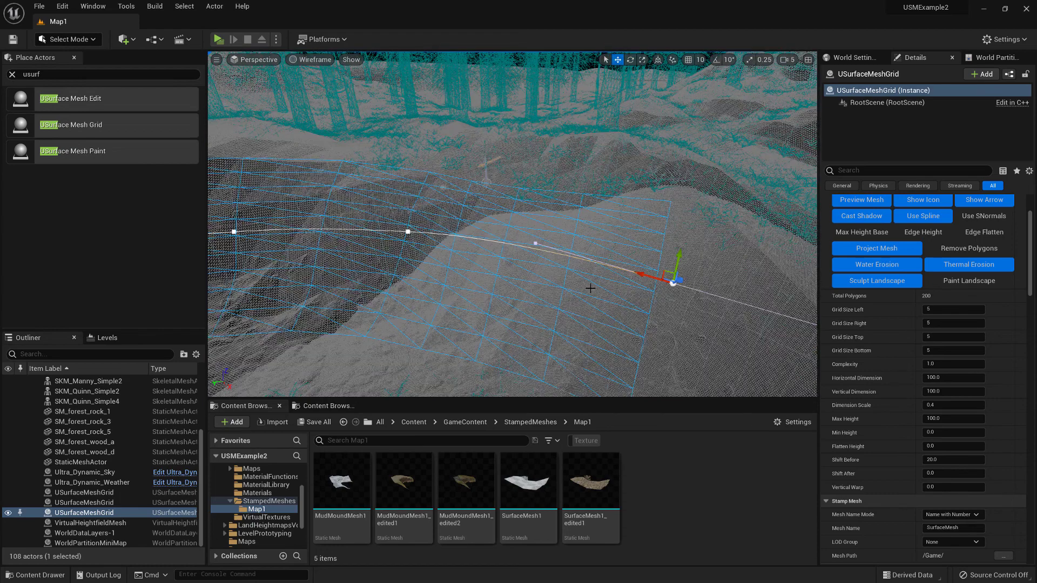
pyautogui.hotkey('alt', '4')
# Step: Adjust the spline's opposite end point, beside the rocky slope, to fit the mesh edge to the bank
pyautogui.moveTo(590, 289); pyautogui.dragTo(502, 253, button='right')
pyautogui.moveTo(513, 224); pyautogui.dragTo(394, 239, button='right')
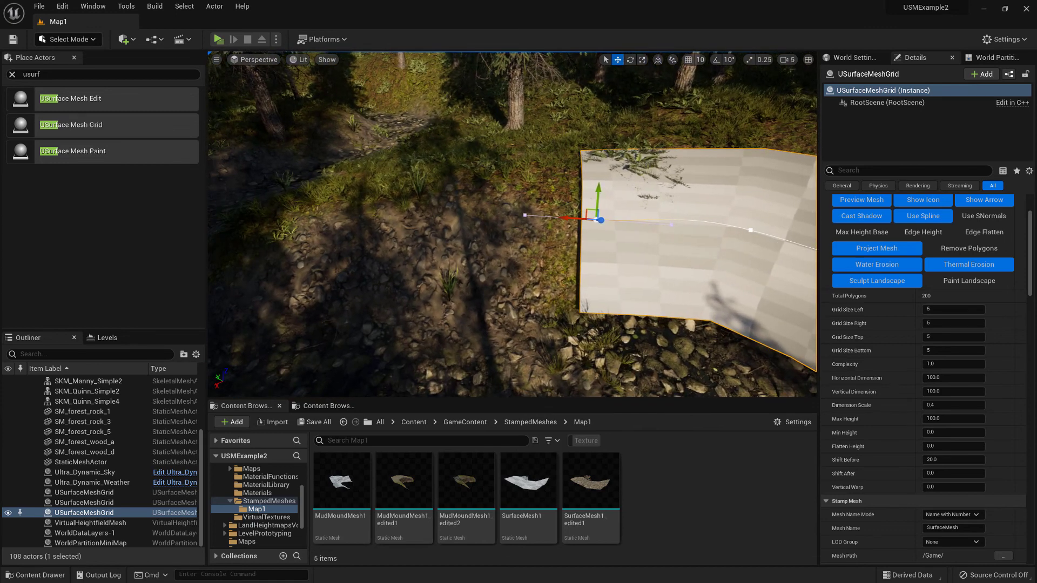
pyautogui.moveTo(587, 210); pyautogui.dragTo(621, 222)
pyautogui.moveTo(620, 222); pyautogui.dragTo(718, 219, button='right')
pyautogui.moveTo(664, 243); pyautogui.dragTo(640, 234, button='right')
pyautogui.moveTo(555, 228); pyautogui.dragTo(565, 242, button='right')
# Step: Set Grid Size Top and Grid Size Bottom to 15, inspecting the denser grid in wireframe before returning to the lit view
pyautogui.hotkey('alt', '2')
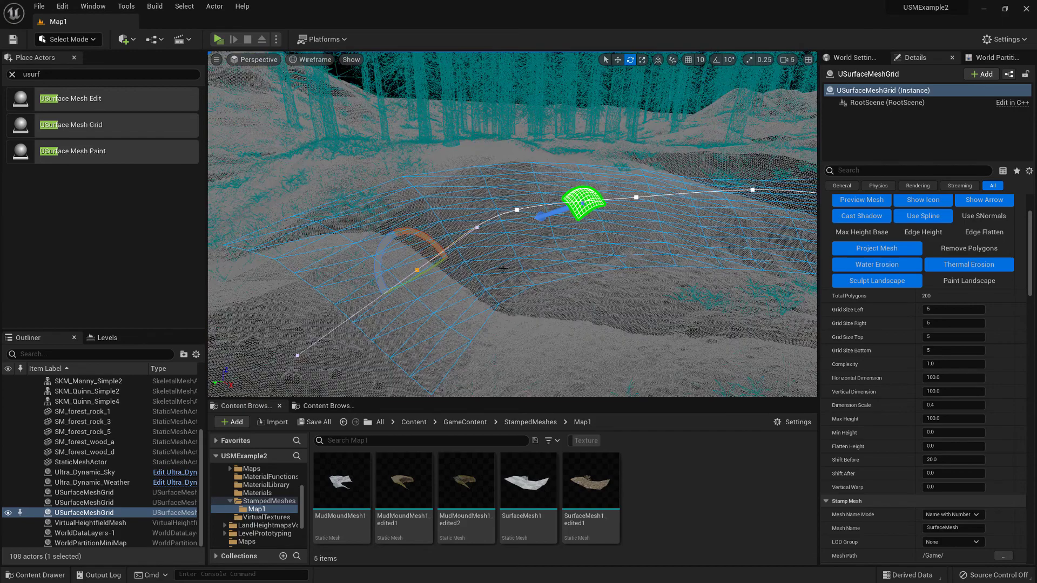
pyautogui.moveTo(503, 269); pyautogui.dragTo(319, 242, button='right')
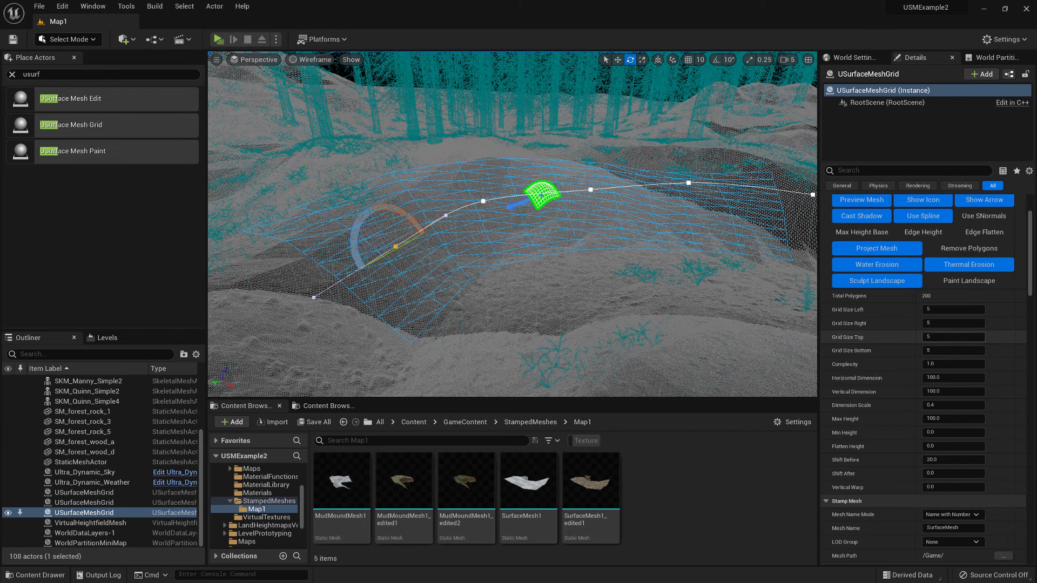
pyautogui.click(952, 337)
pyautogui.write('15')
pyautogui.press('Return')
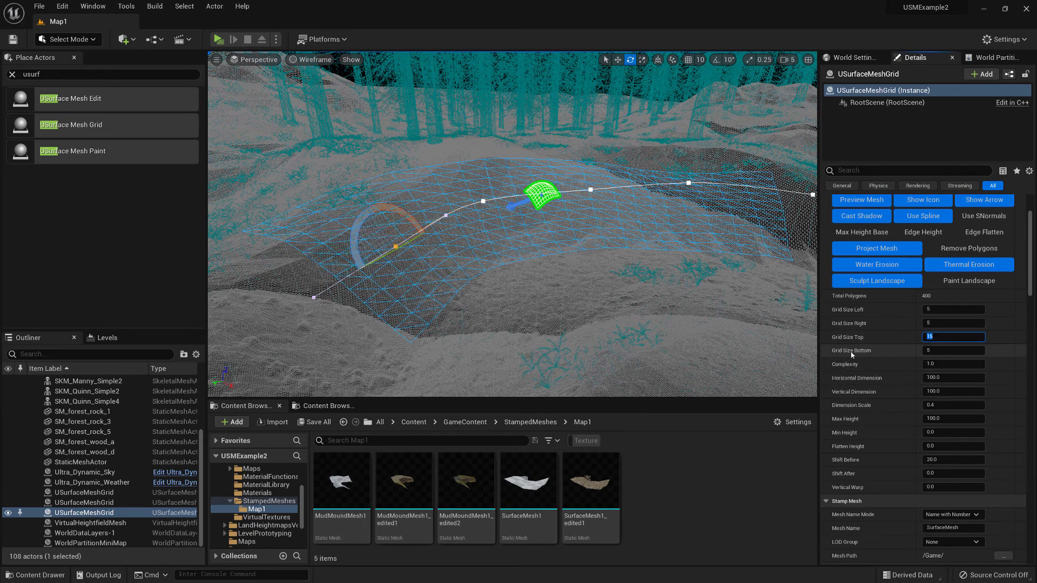
pyautogui.write('15')
pyautogui.press('Return')
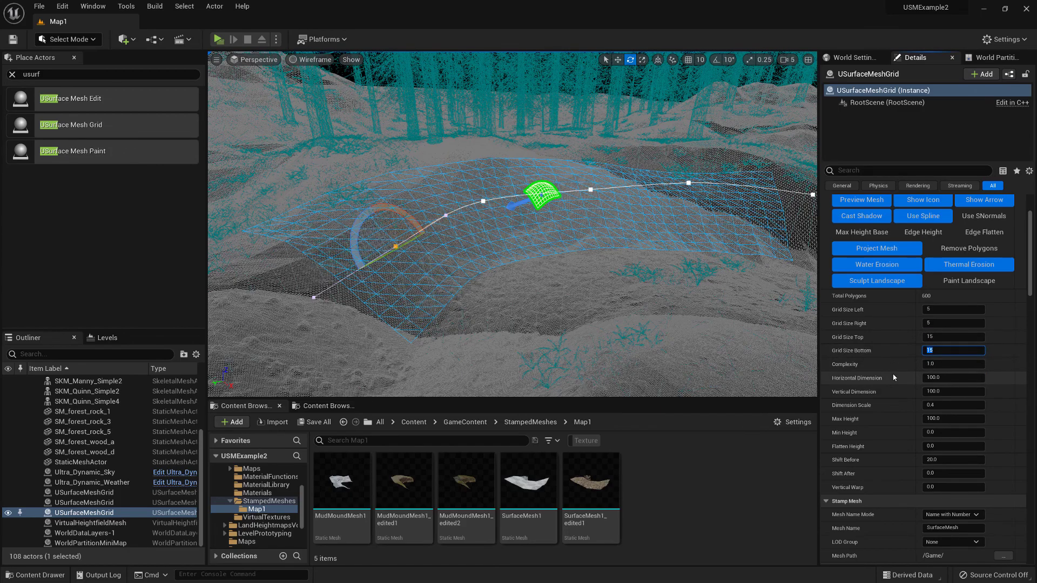
pyautogui.moveTo(582, 232); pyautogui.dragTo(547, 247, button='right')
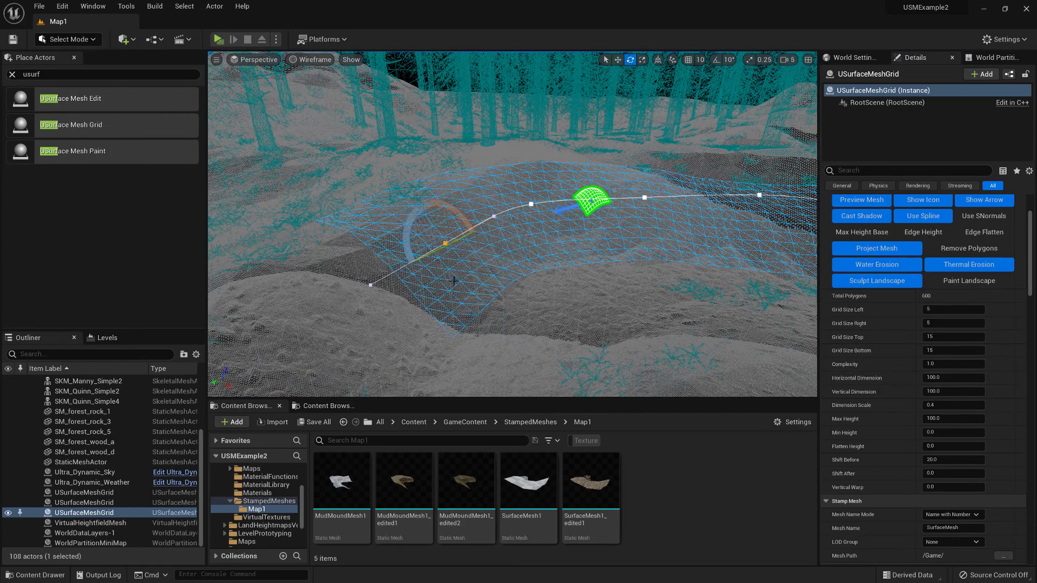
pyautogui.moveTo(464, 289); pyautogui.dragTo(498, 280, button='right')
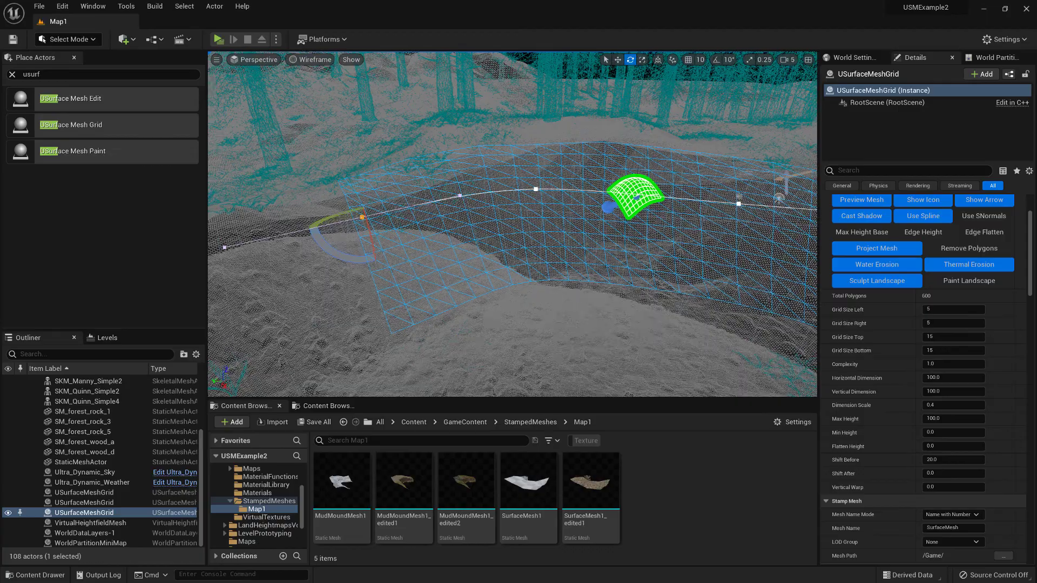
pyautogui.moveTo(605, 278); pyautogui.dragTo(664, 249, button='right')
pyautogui.hotkey('alt', '4')
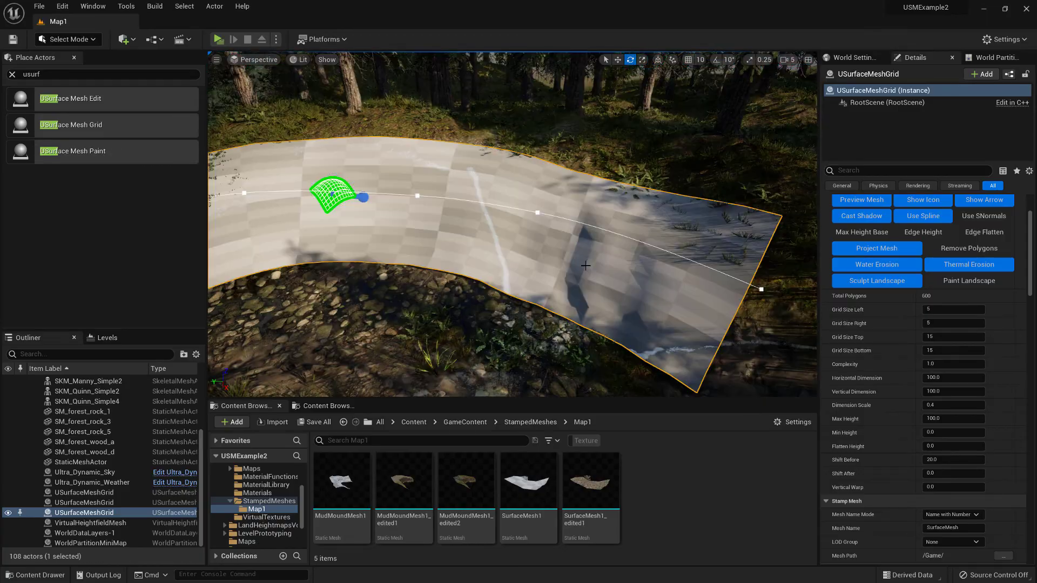
# Step: Extend the spline from the end beside the rocky slope with another point farther along the bank
pyautogui.moveTo(585, 265)
pyautogui.mouseDown(button='right')
pyautogui.moveTo(444, 262)
pyautogui.moveTo(421, 267)
pyautogui.moveTo(400, 303)
pyautogui.moveTo(410, 291)
pyautogui.moveTo(400, 284)
pyautogui.moveTo(575, 274)
pyautogui.mouseUp(button='right')
pyautogui.press('w')
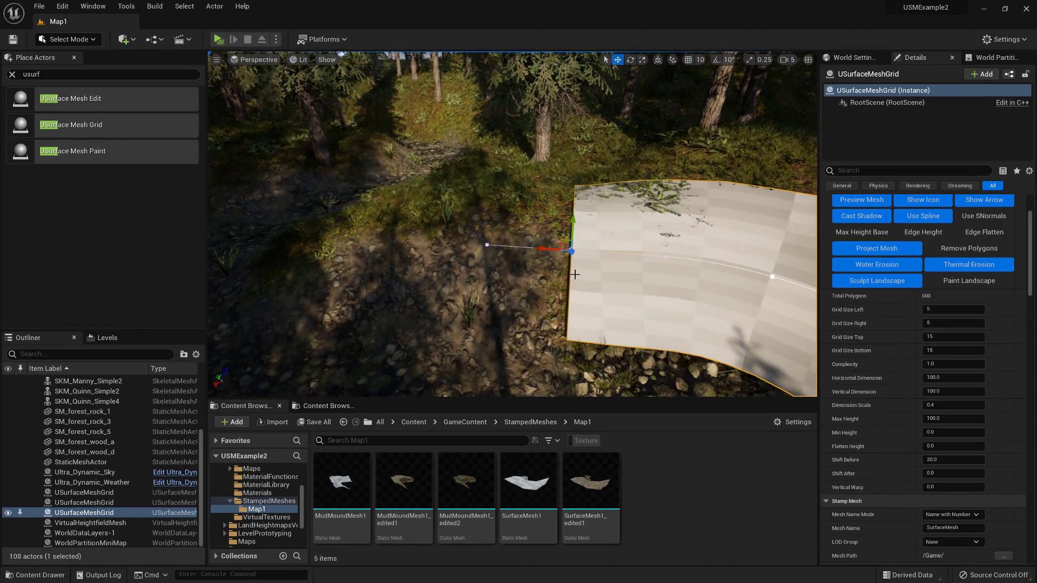
pyautogui.moveTo(561, 241); pyautogui.dragTo(382, 258)
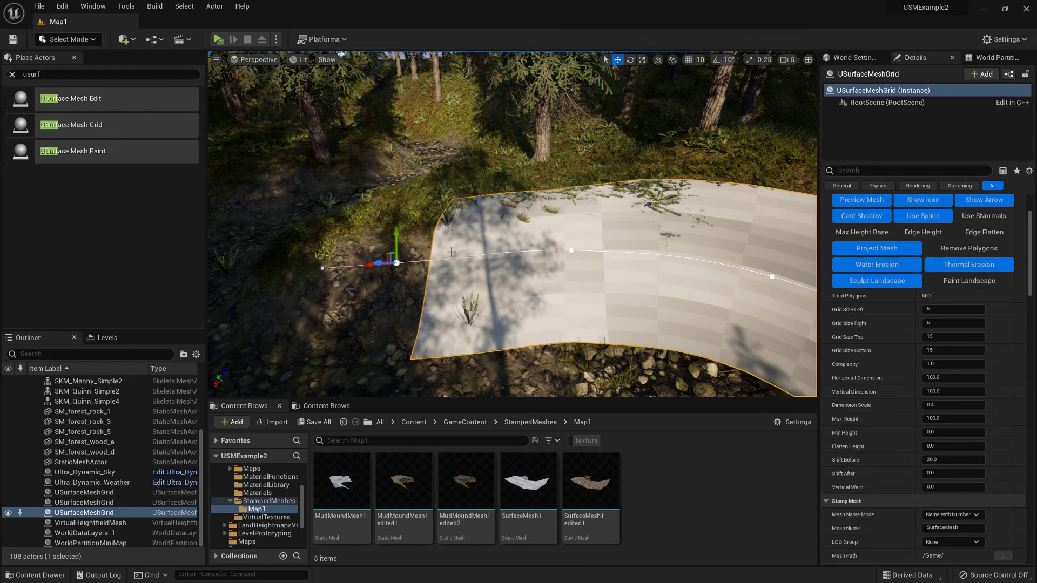
pyautogui.moveTo(451, 252); pyautogui.dragTo(456, 293, button='right')
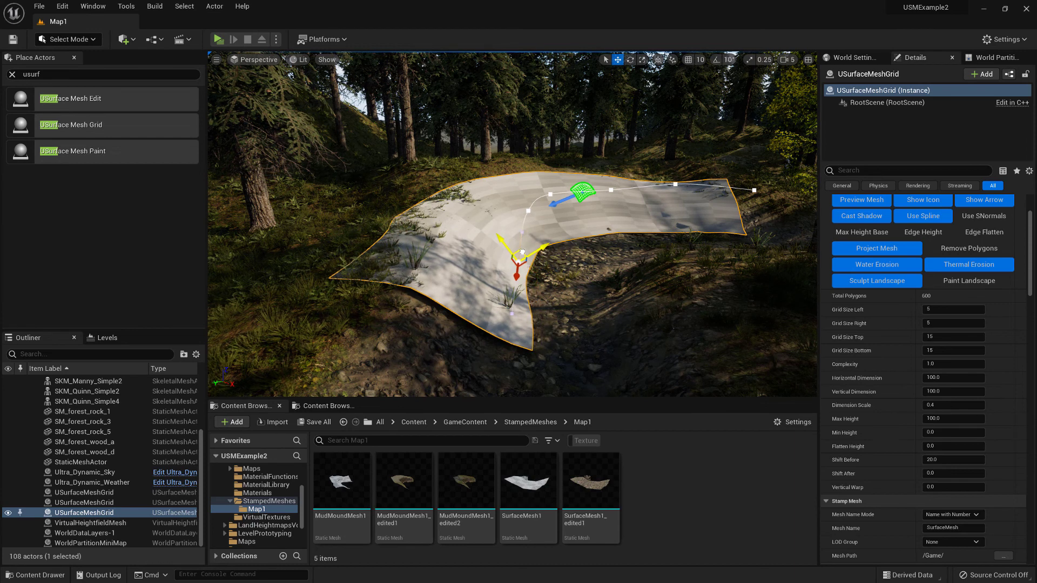
# Step: Turn off Project Mesh to inspect the unprojected mesh shape, and turn projection back on
pyautogui.scroll(3, 915, 328)
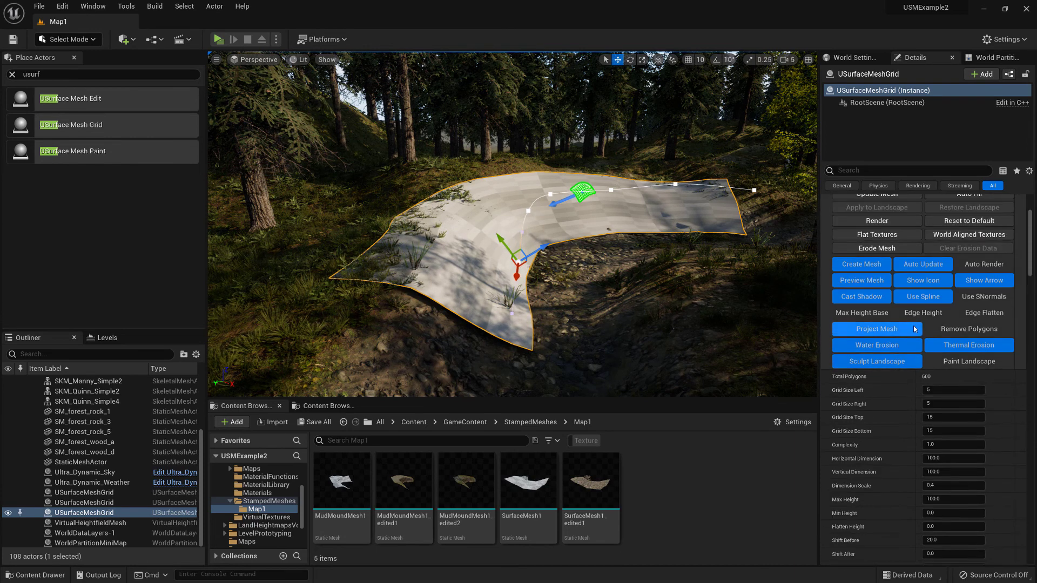
pyautogui.click(874, 330)
pyautogui.moveTo(501, 232); pyautogui.dragTo(621, 278, button='right')
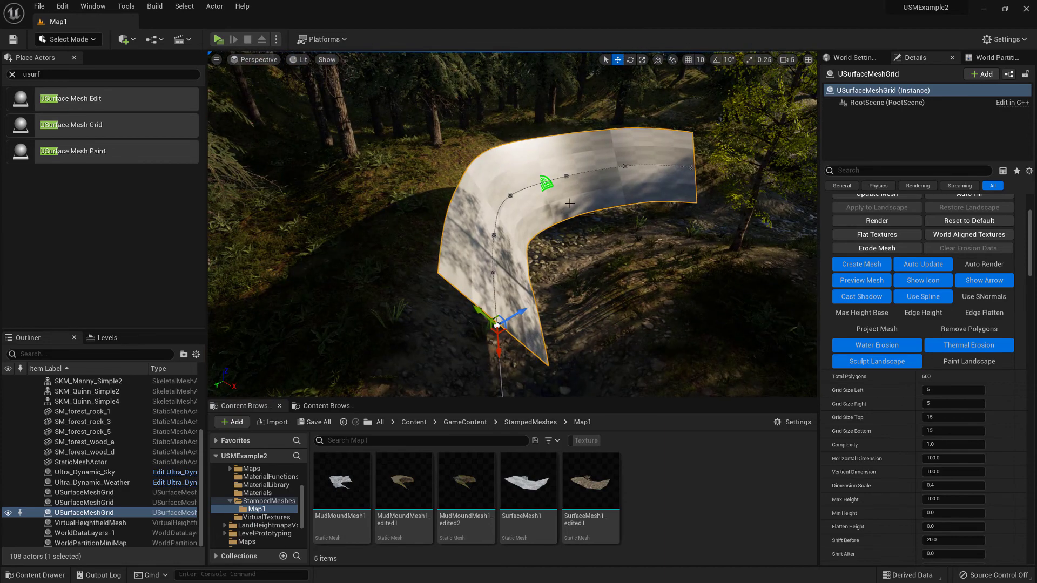
pyautogui.moveTo(569, 203); pyautogui.dragTo(532, 218, button='right')
pyautogui.moveTo(516, 277); pyautogui.dragTo(521, 264, button='right')
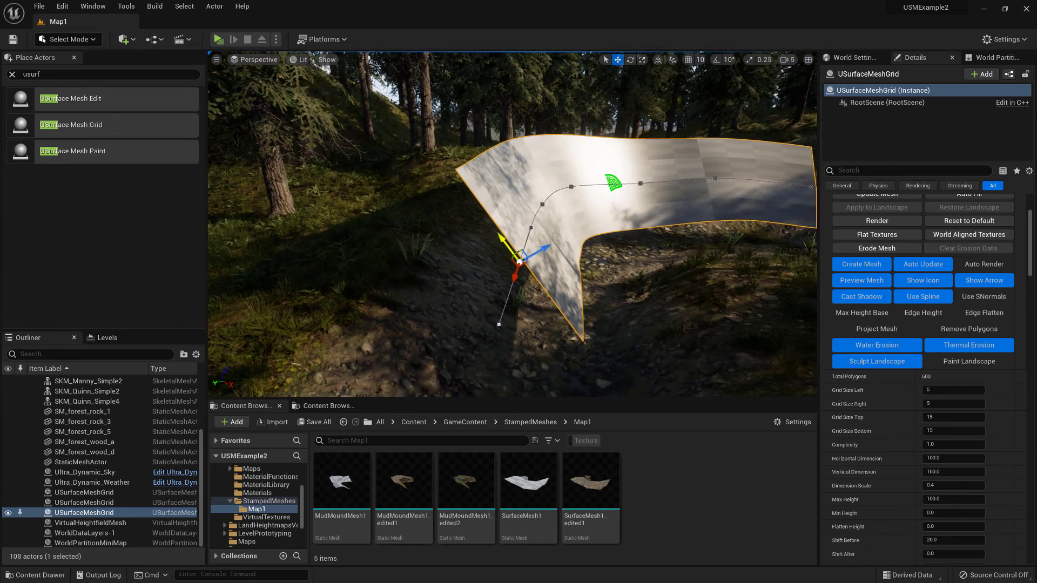
pyautogui.click(877, 329)
# Step: Adjust the spline point next to the newly added end point to reshape the mesh, and check it in wireframe
pyautogui.moveTo(518, 254); pyautogui.dragTo(421, 270, button='right')
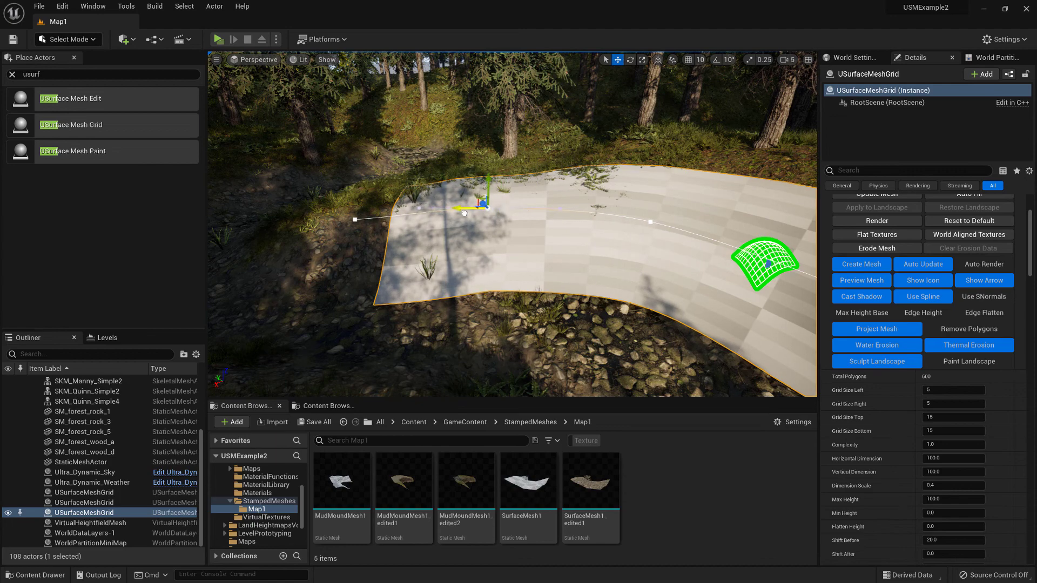
pyautogui.moveTo(490, 222); pyautogui.dragTo(543, 236, button='right')
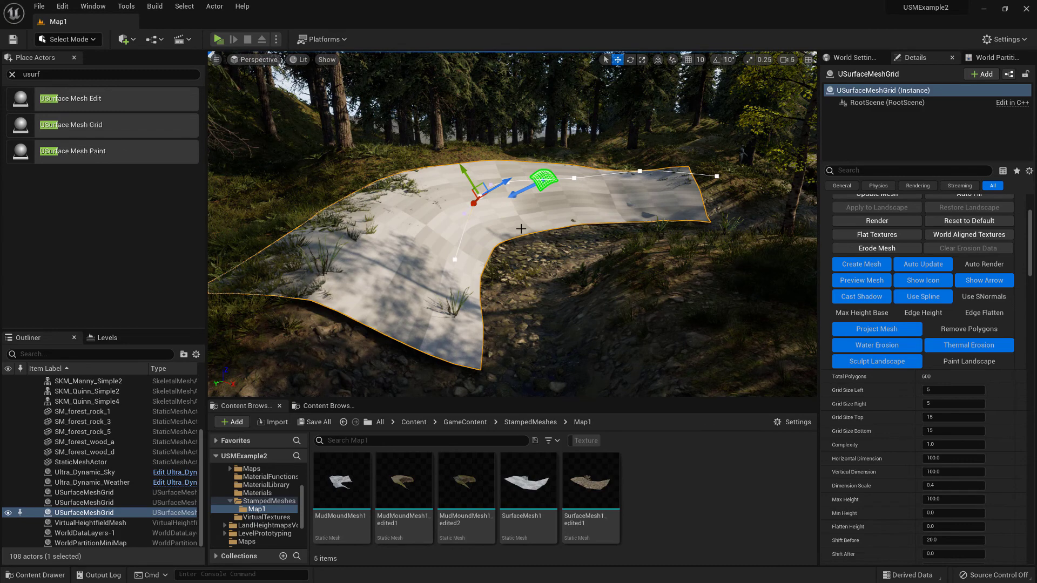
pyautogui.hotkey('alt', '2')
pyautogui.moveTo(508, 223); pyautogui.dragTo(481, 213, button='right')
pyautogui.hotkey('alt', '4')
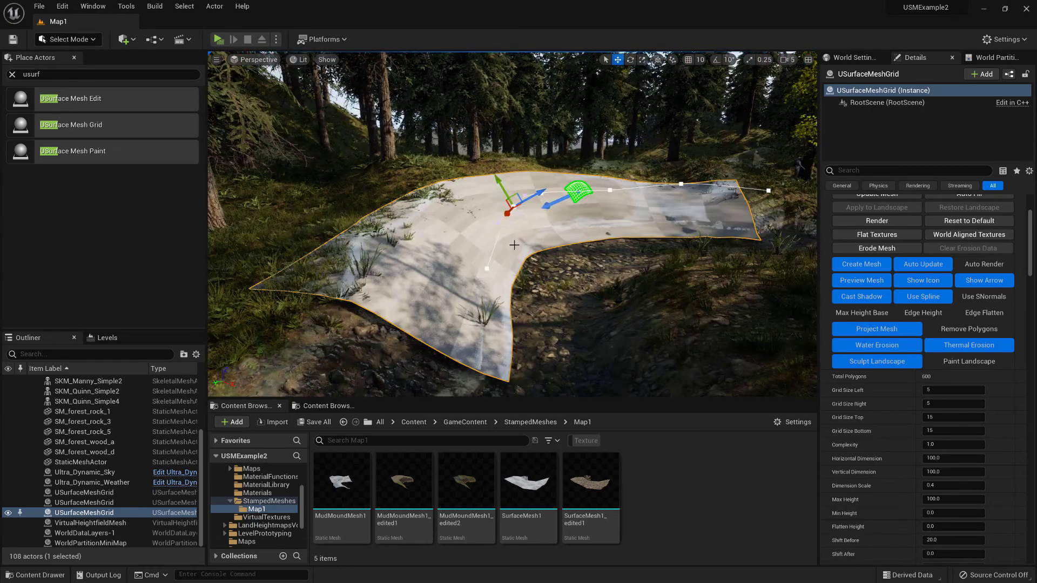
# Step: Set the grid's Complexity to 5.0, checking the mesh density in wireframe before returning to the lit view
pyautogui.hotkey('alt', '2')
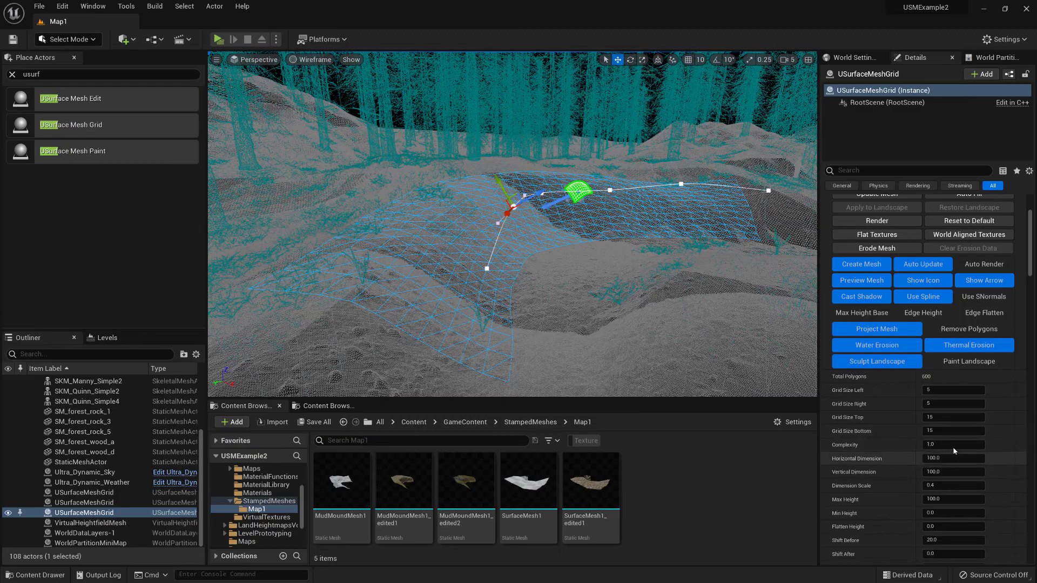
pyautogui.click(943, 445)
pyautogui.press('Return')
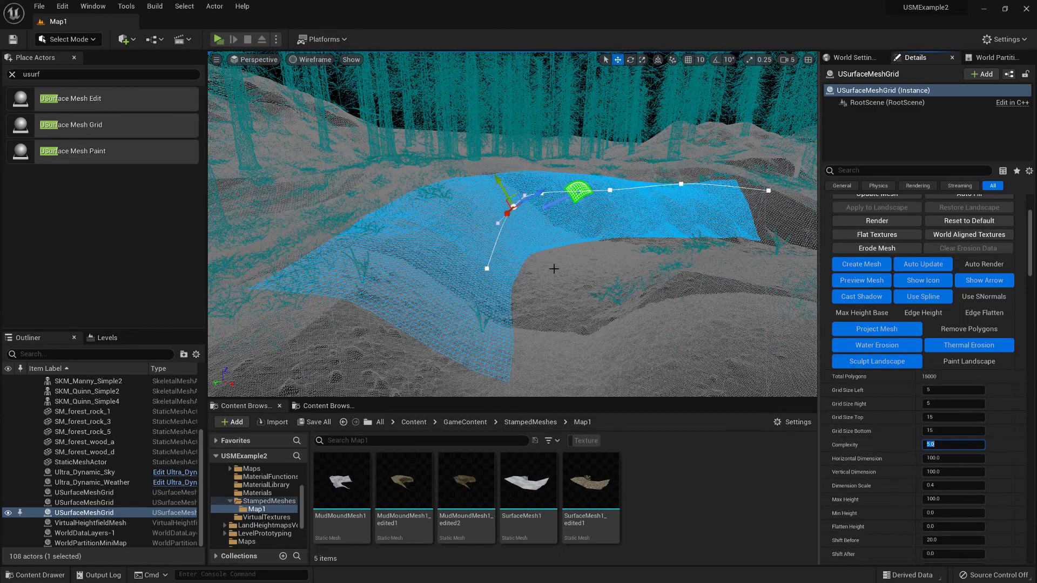
pyautogui.moveTo(556, 269); pyautogui.dragTo(573, 282, button='right')
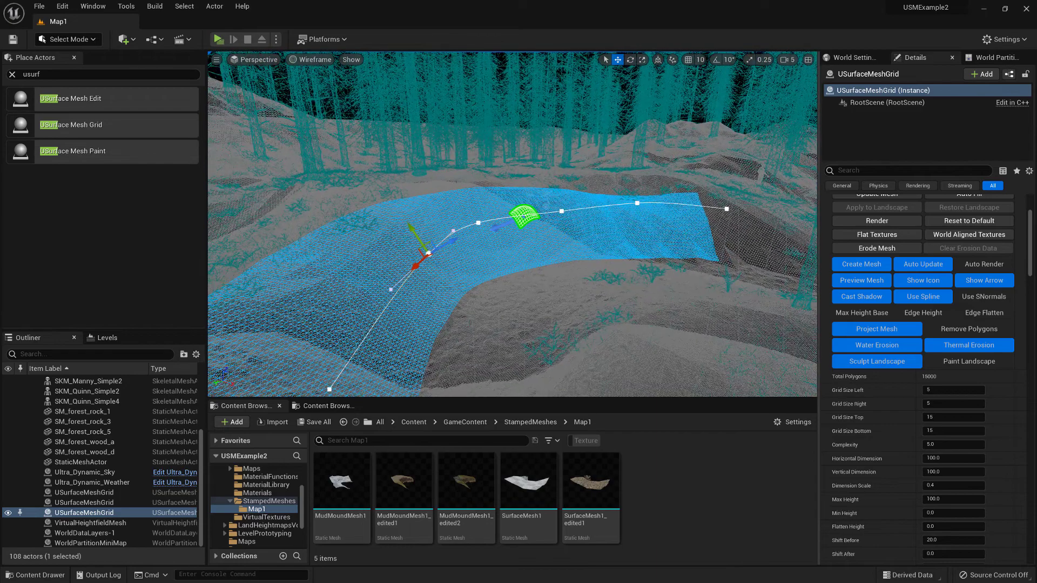
pyautogui.hotkey('alt', '4')
# Step: Set the grid's Shift Before value to -6.0 to sink the mesh beneath the landscape
pyautogui.moveTo(524, 303); pyautogui.dragTo(464, 351, button='right')
pyautogui.scroll(-5, 890, 508)
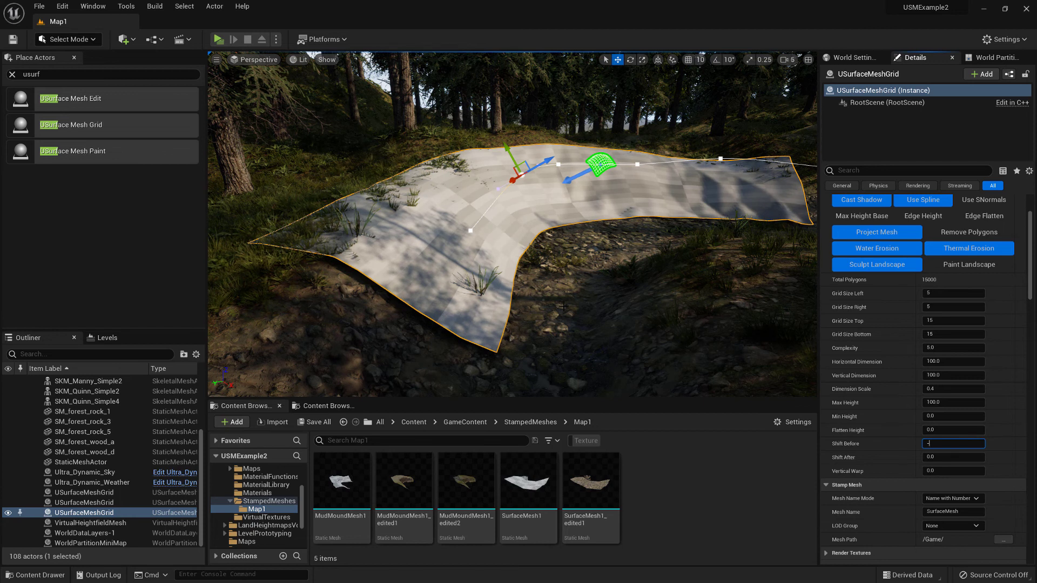
pyautogui.press('Return')
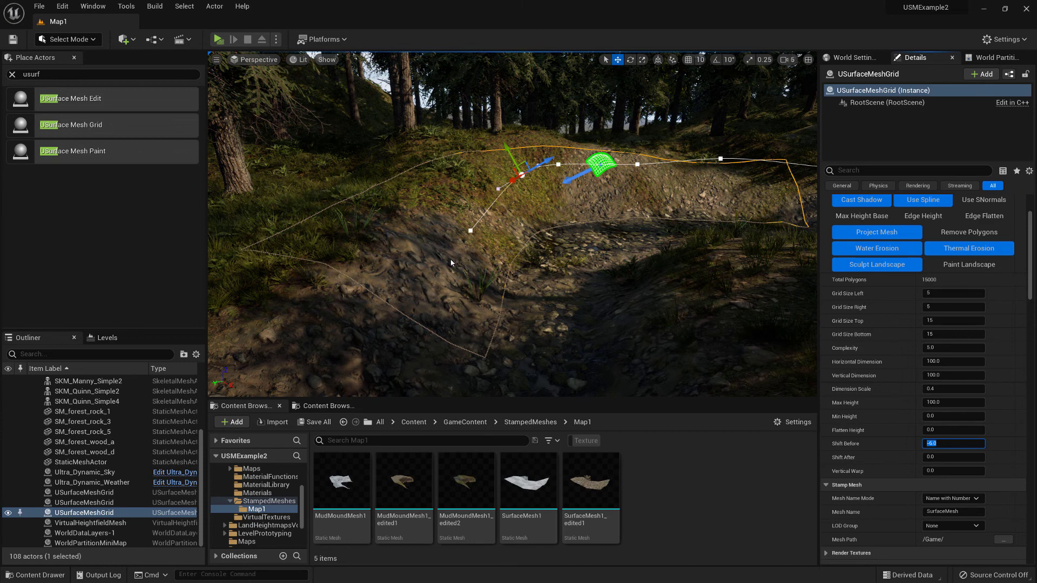
pyautogui.moveTo(453, 85)
pyautogui.mouseDown(button='right')
pyautogui.moveTo(486, 85)
pyautogui.moveTo(427, 86)
pyautogui.moveTo(453, 85)
pyautogui.mouseUp(button='right')
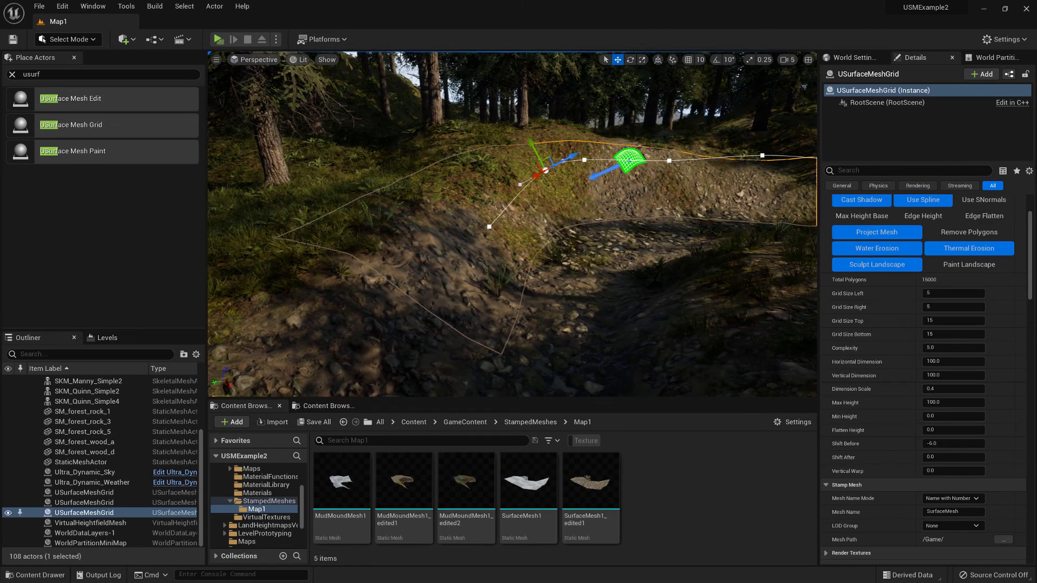
# Step: Expand the mesh grid's Height settings and enable Use Vertical Height Curve
pyautogui.scroll(-2, 894, 382)
pyautogui.scroll(2, 904, 385)
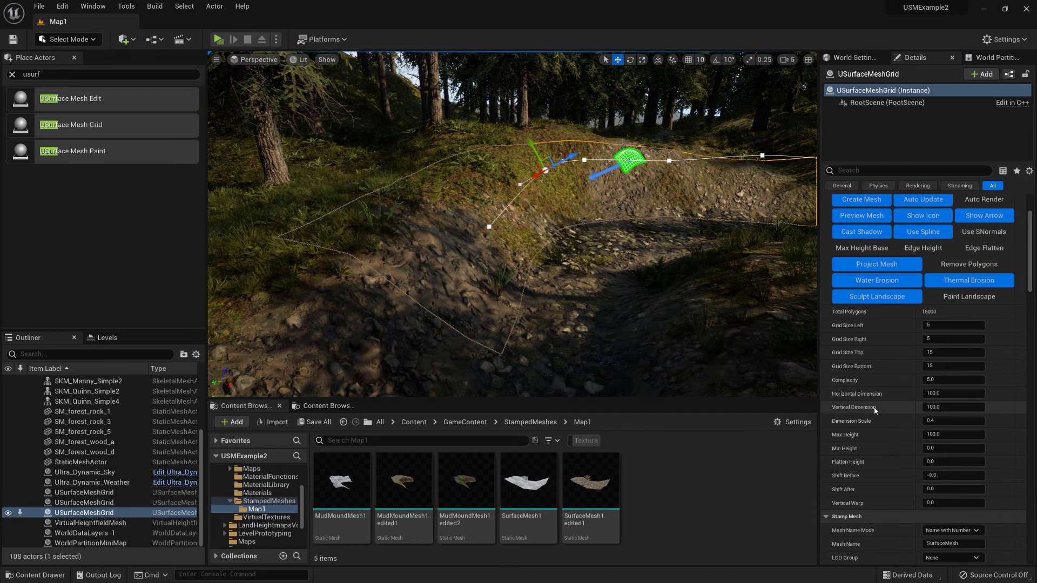
pyautogui.scroll(5, 894, 409)
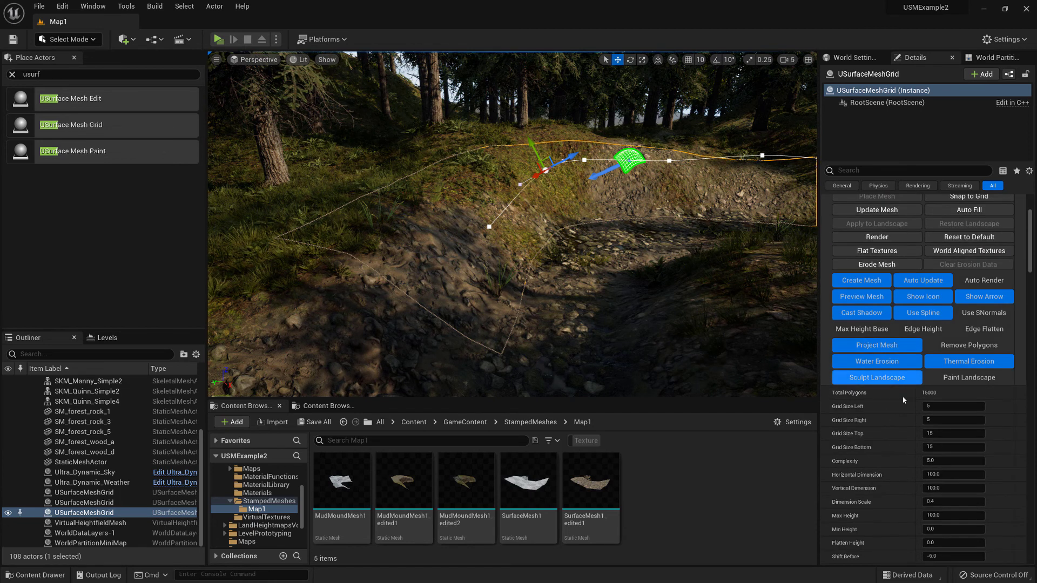
pyautogui.scroll(-8, 901, 412)
pyautogui.scroll(-10, 901, 412)
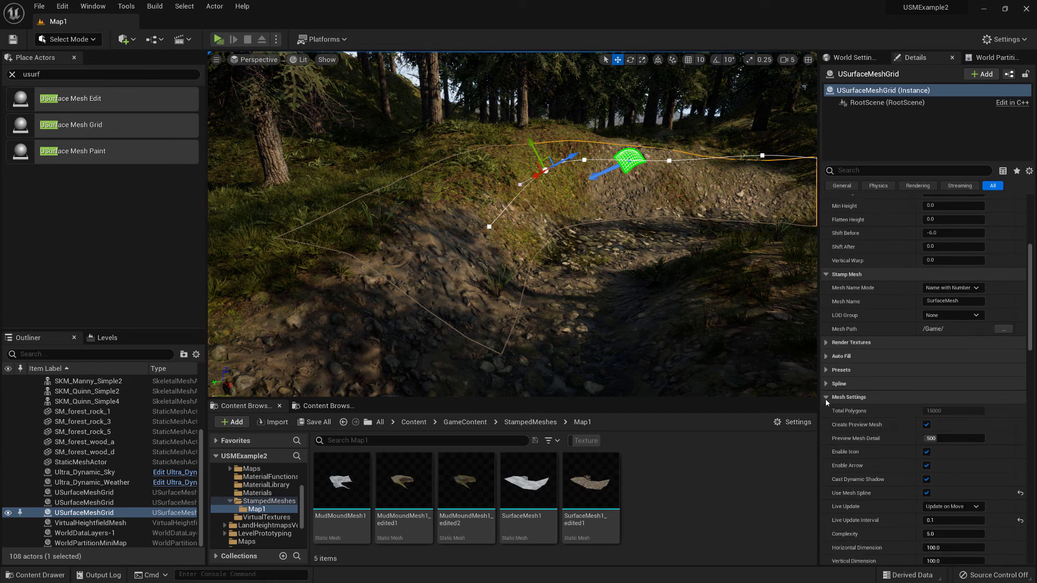
pyautogui.scroll(-15, 849, 412)
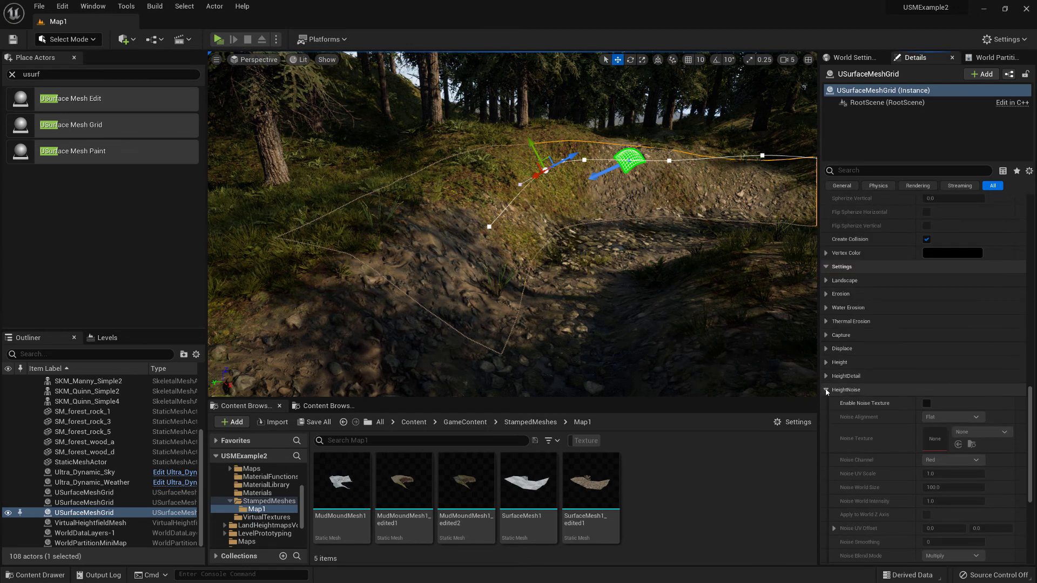
pyautogui.click(830, 373)
pyautogui.click(832, 362)
pyautogui.scroll(-9, 886, 395)
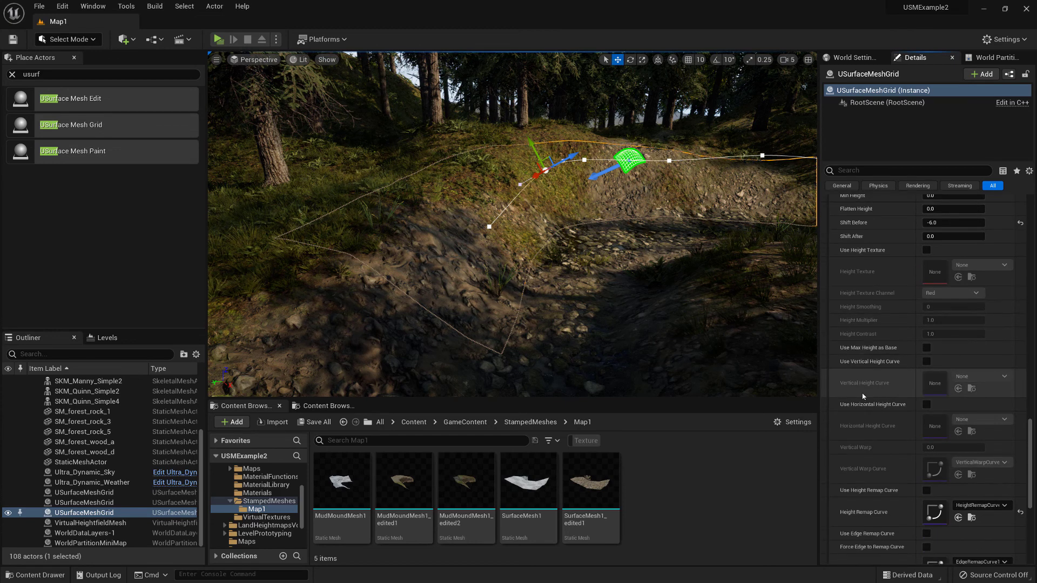
pyautogui.moveTo(591, 222); pyautogui.dragTo(607, 217, button='right')
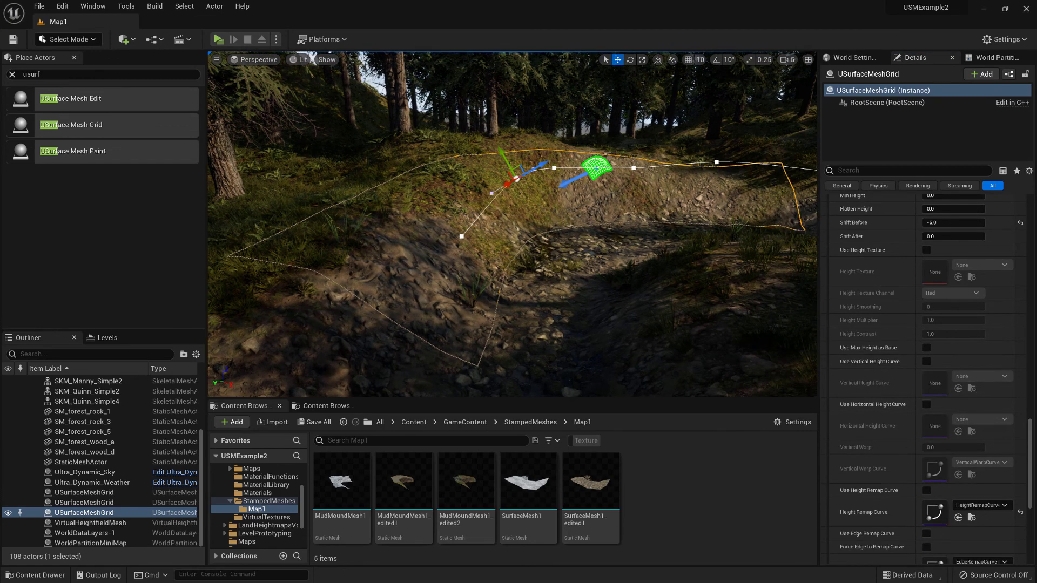
pyautogui.scroll(-3, 880, 378)
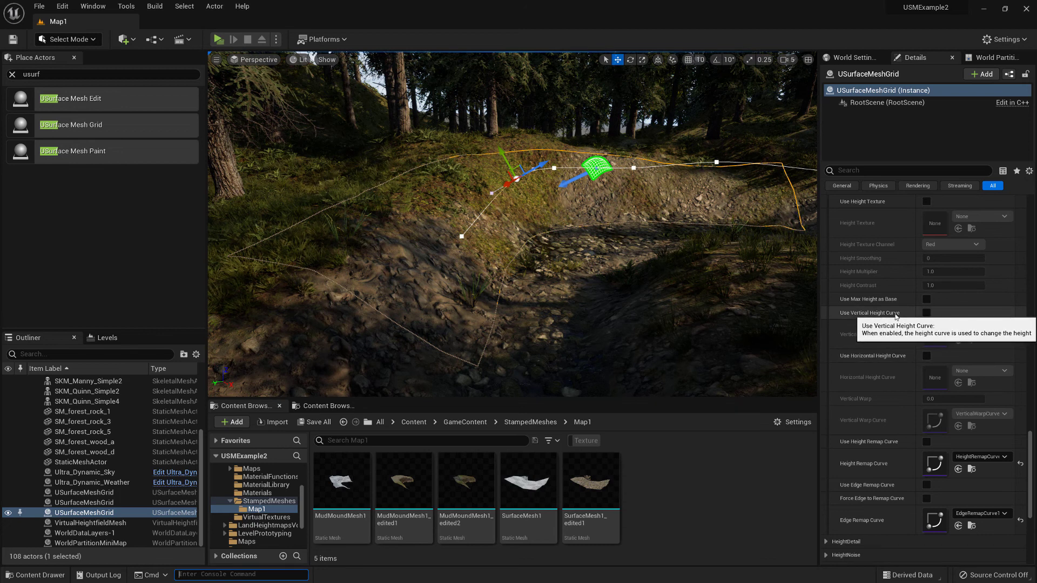
pyautogui.click(926, 313)
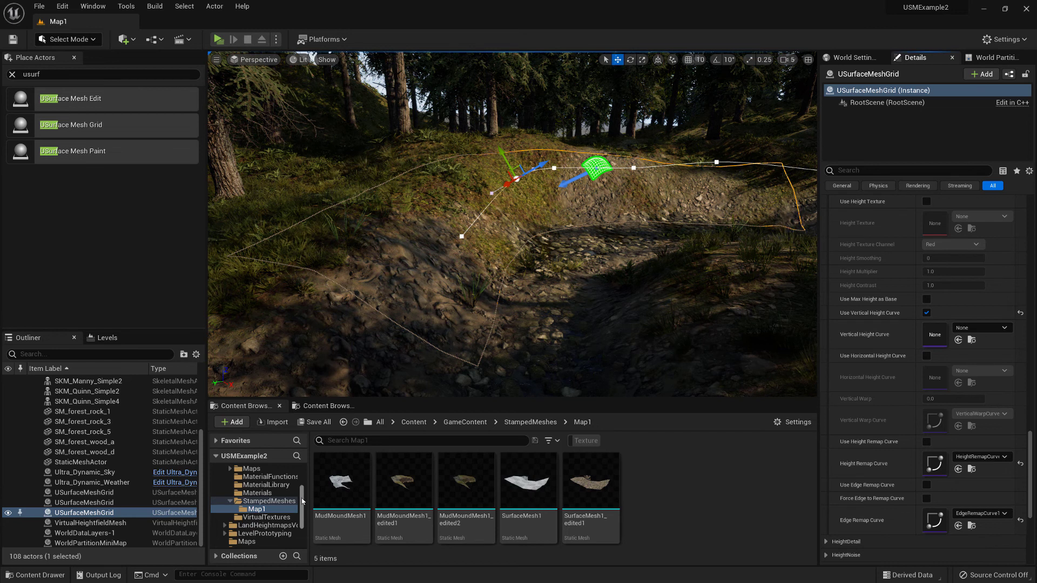
# Step: Browse to the HeightCurves folder inside the engine plugin's USurfaceMesh Content
pyautogui.moveTo(302, 501); pyautogui.dragTo(297, 536)
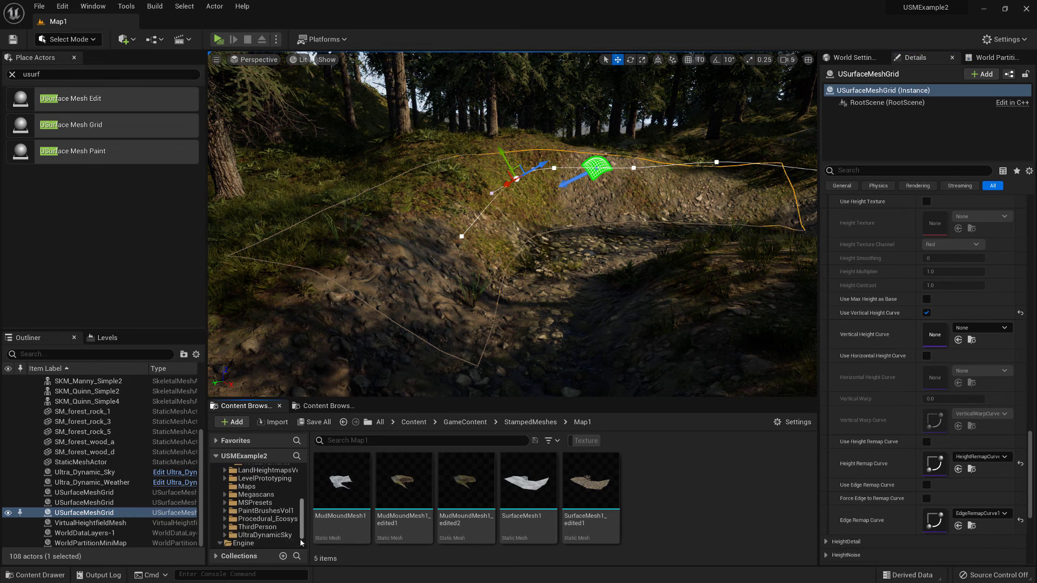
pyautogui.scroll(-1, 255, 538)
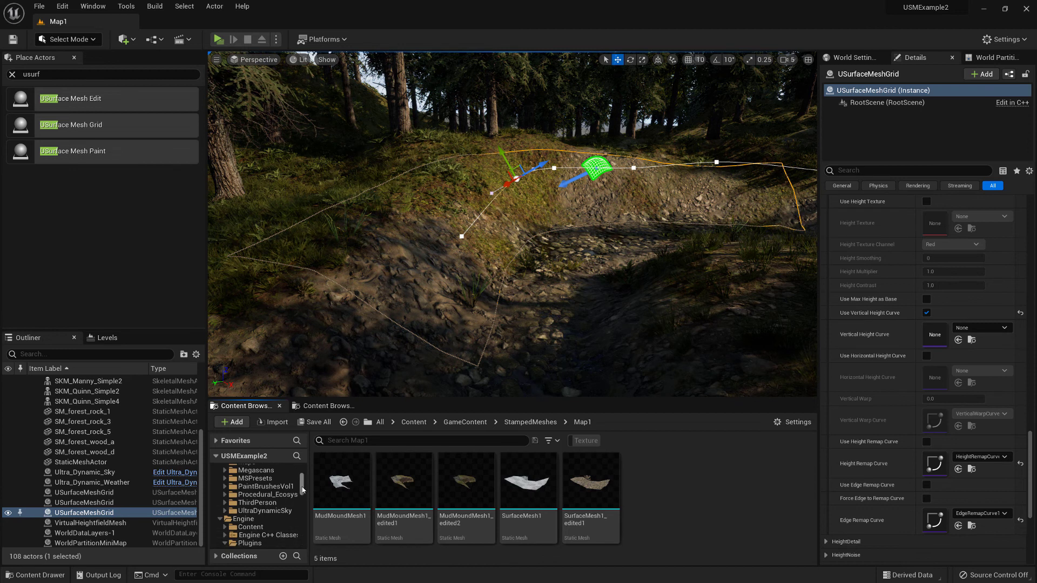
pyautogui.moveTo(302, 490); pyautogui.dragTo(302, 534)
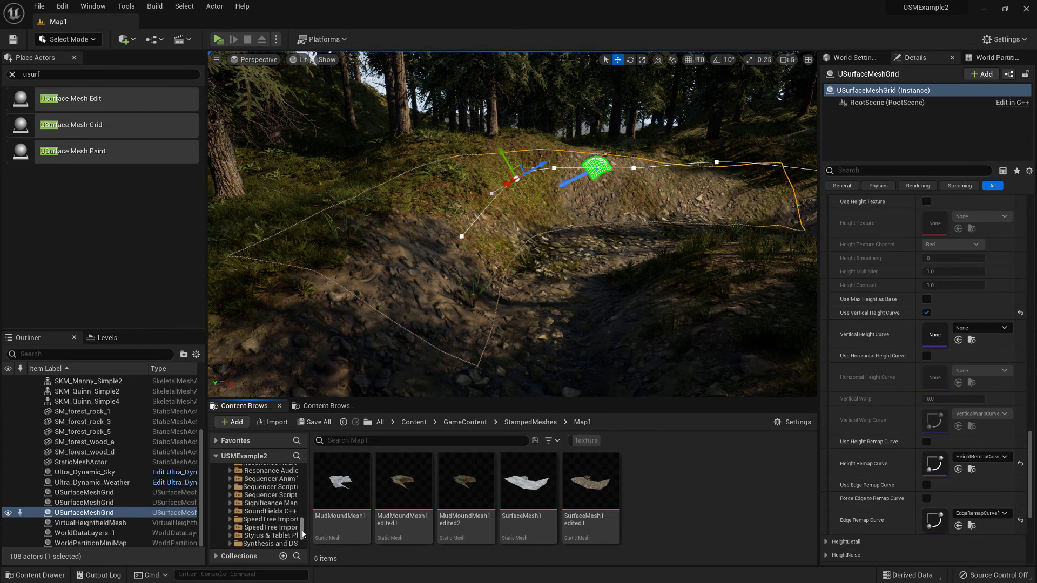
pyautogui.scroll(-6, 286, 532)
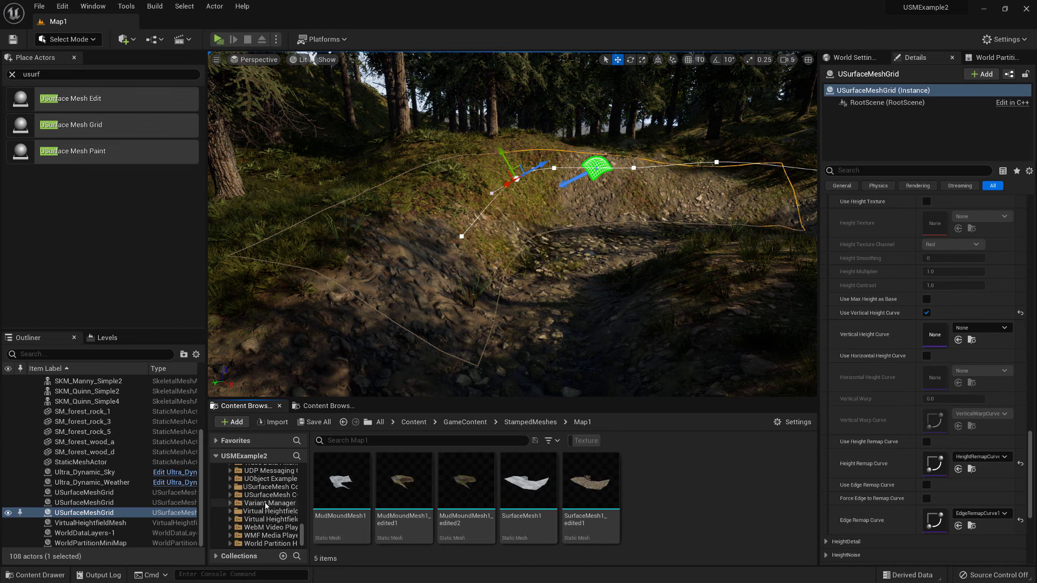
pyautogui.moveTo(320, 513); pyautogui.dragTo(345, 514)
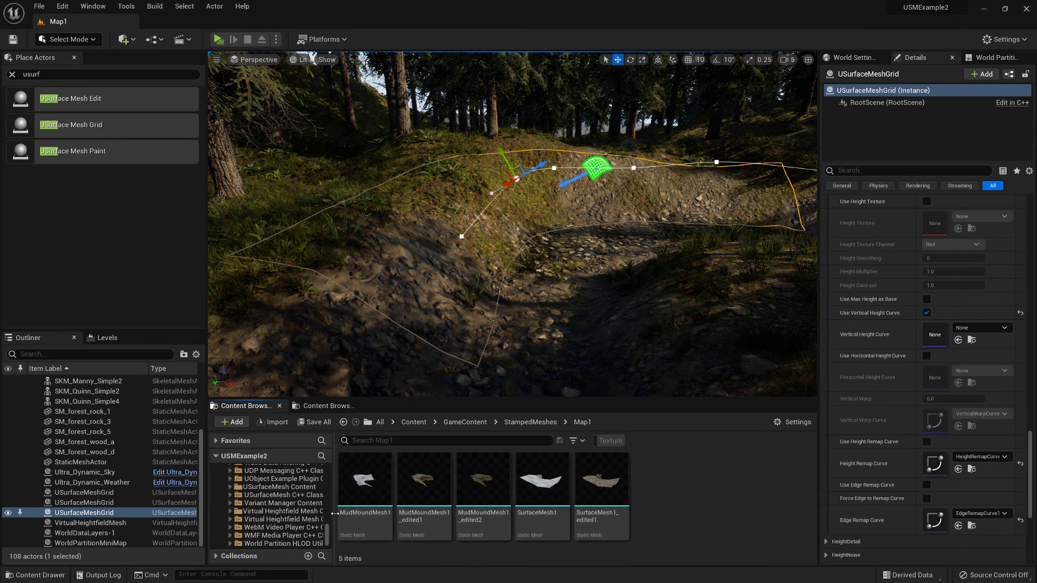
pyautogui.click(299, 488)
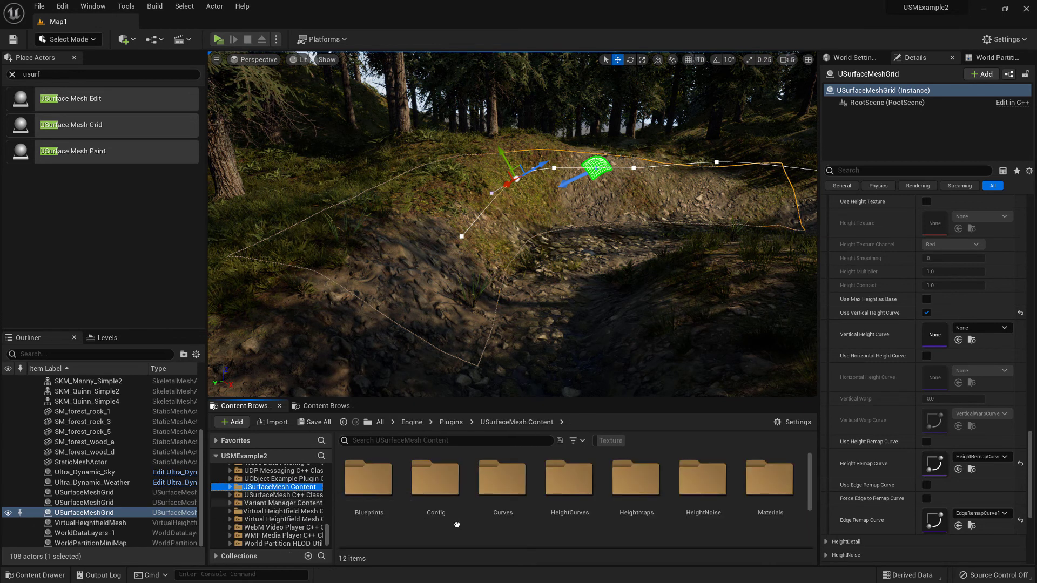
pyautogui.click(577, 477)
pyautogui.doubleClick(576, 477)
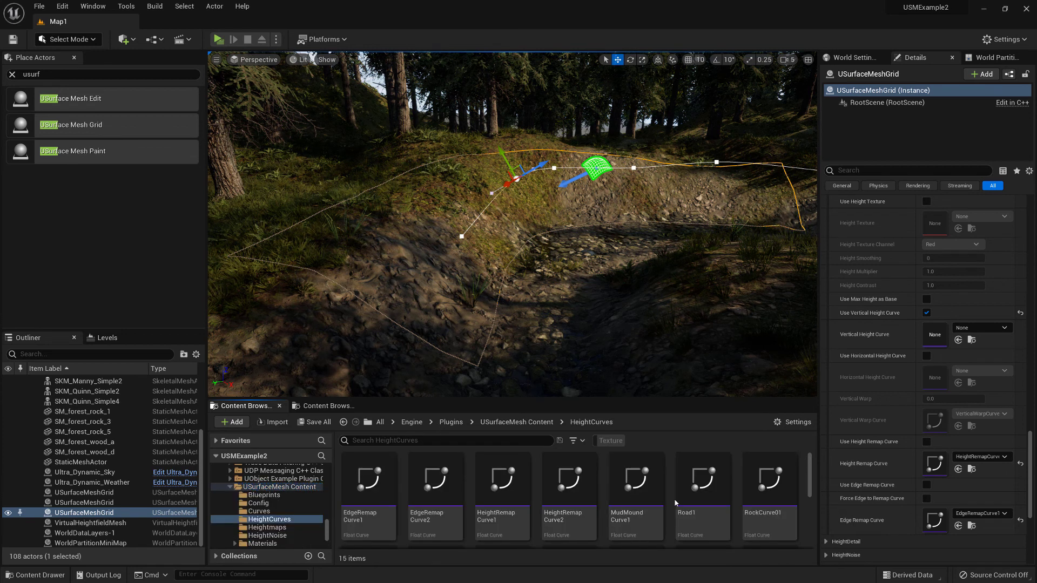
# Step: Look through the available height curves and open MudMoundCurve1 in the curve editor
pyautogui.scroll(-1, 811, 480)
pyautogui.moveTo(812, 481); pyautogui.dragTo(809, 499)
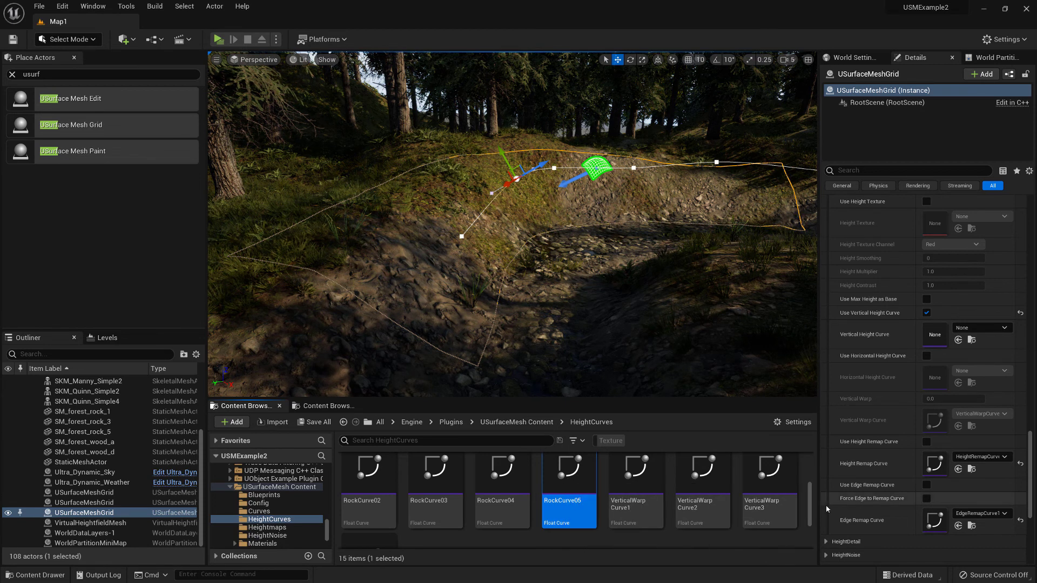
pyautogui.moveTo(809, 510); pyautogui.dragTo(809, 483)
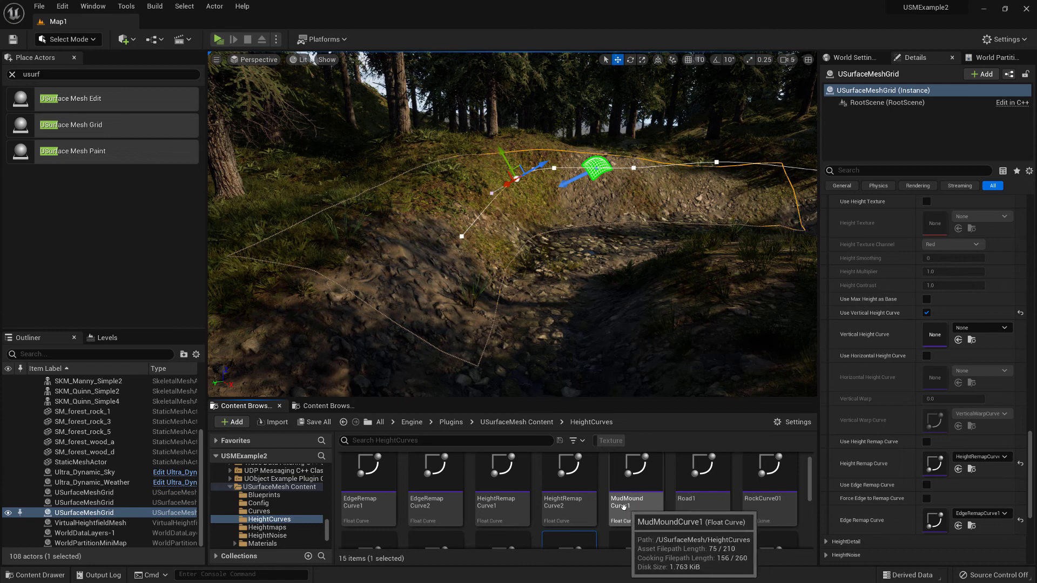
pyautogui.doubleClick(637, 474)
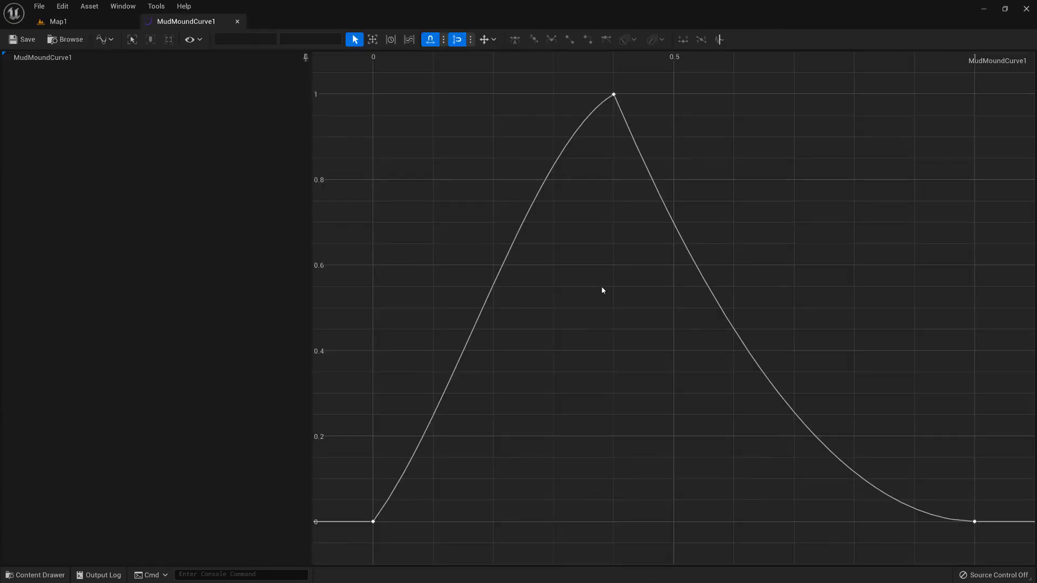
# Step: Detach the MudMoundCurve1 editor into a floating window sized and placed beside the mesh grid, leaving the grid in view
pyautogui.moveTo(205, 24); pyautogui.dragTo(45, 194)
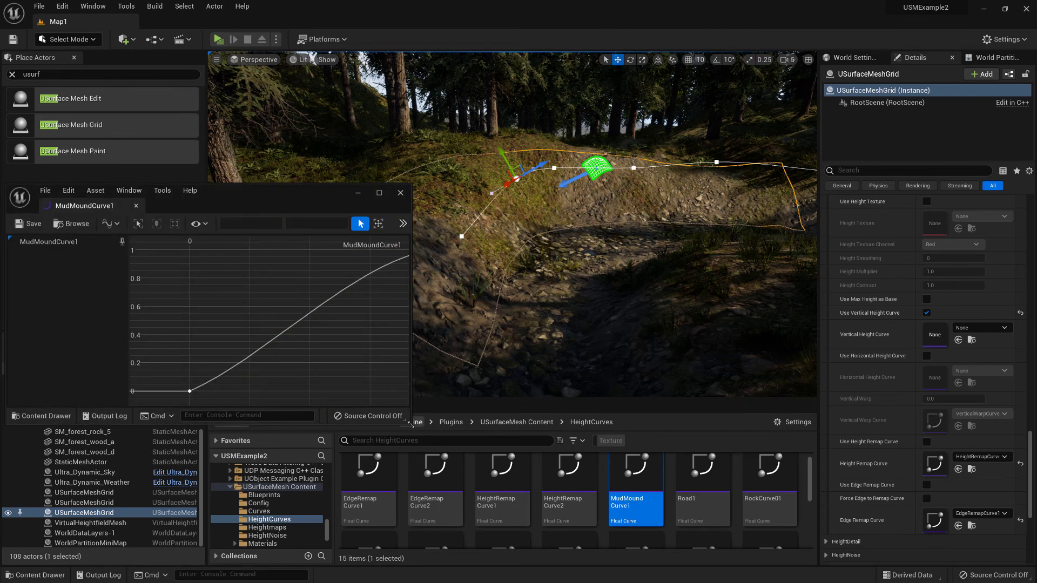
pyautogui.moveTo(415, 412); pyautogui.dragTo(473, 458)
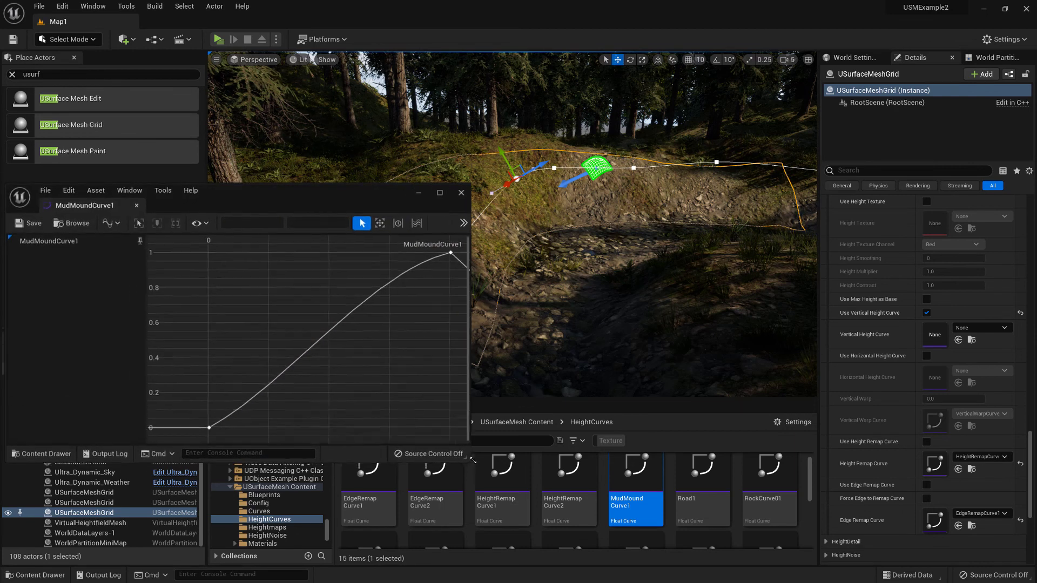
pyautogui.click(137, 225)
pyautogui.moveTo(222, 190); pyautogui.dragTo(219, 310)
pyautogui.moveTo(485, 256)
pyautogui.mouseDown(button='right')
pyautogui.moveTo(457, 271)
pyautogui.moveTo(485, 256)
pyautogui.mouseUp(button='right')
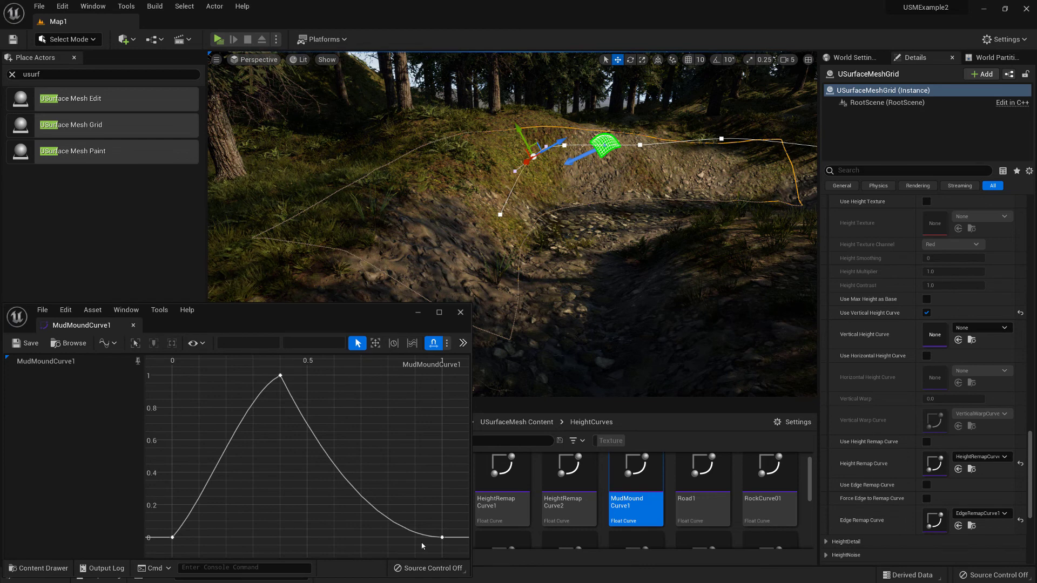
pyautogui.moveTo(485, 256); pyautogui.dragTo(555, 219, button='right')
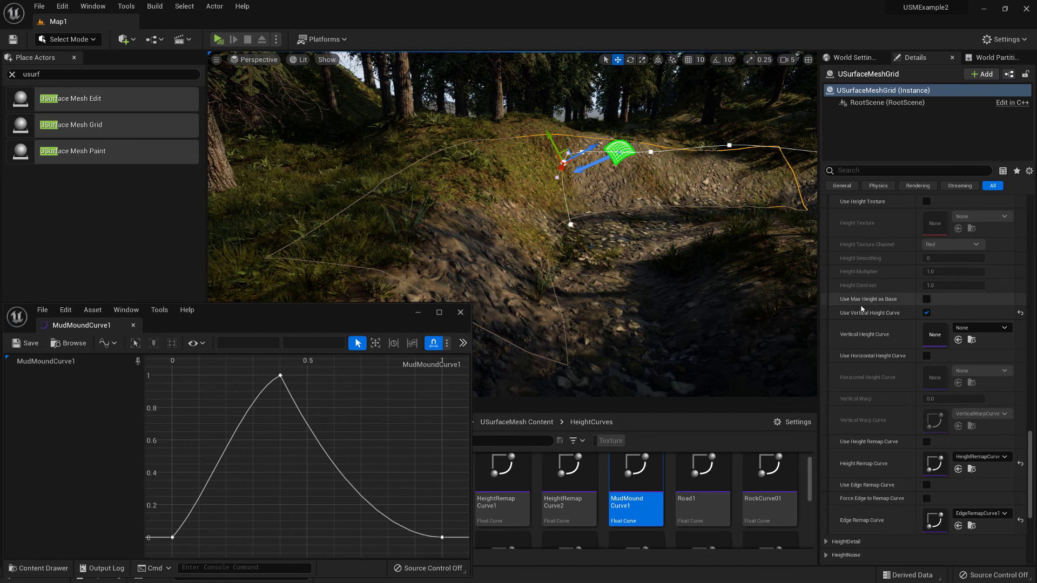
# Step: Assign MudMoundCurve1 as the mesh grid's Vertical Height Curve
pyautogui.scroll(1, 1031, 429)
pyautogui.scroll(5, 896, 447)
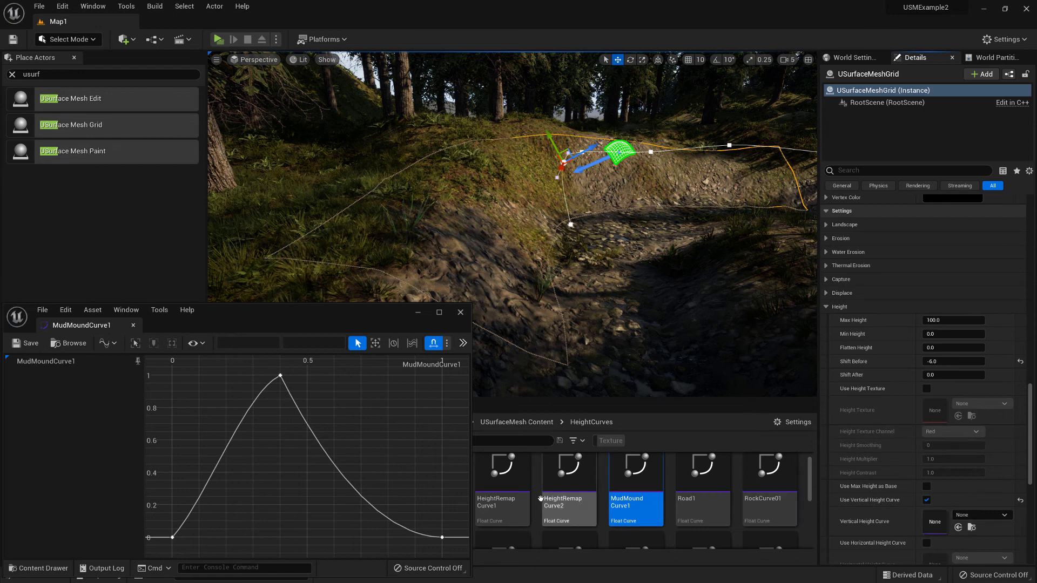
pyautogui.click(958, 527)
pyautogui.moveTo(512, 224)
pyautogui.mouseDown(button='right')
pyautogui.moveTo(524, 216)
pyautogui.moveTo(514, 193)
pyautogui.moveTo(512, 205)
pyautogui.mouseUp(button='right')
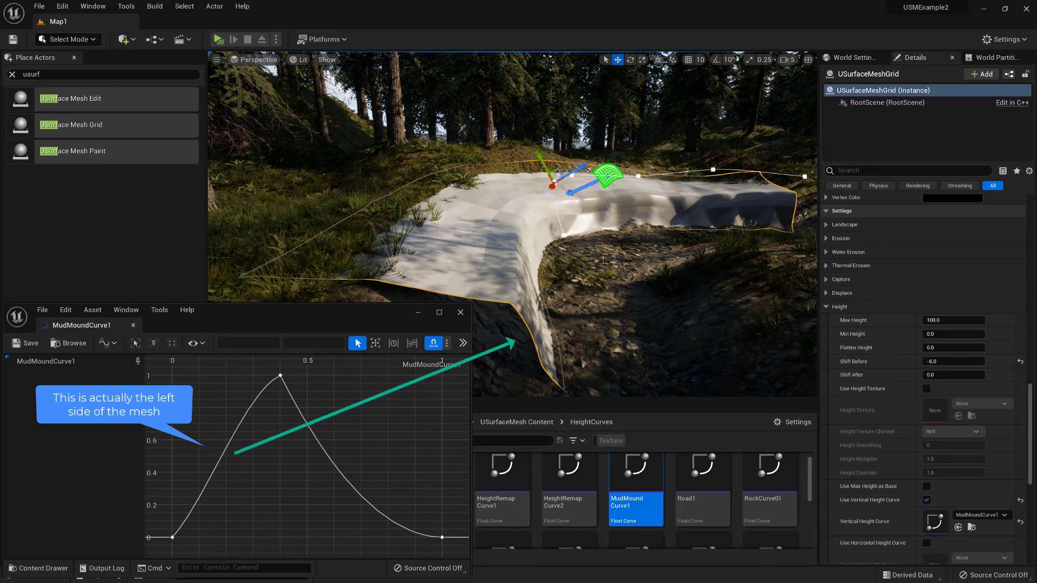
# Step: Raise the outgoing tangent of the curve's peak key to round the falloff, and update the mesh
pyautogui.click(280, 376)
pyautogui.moveTo(296, 403); pyautogui.dragTo(312, 395)
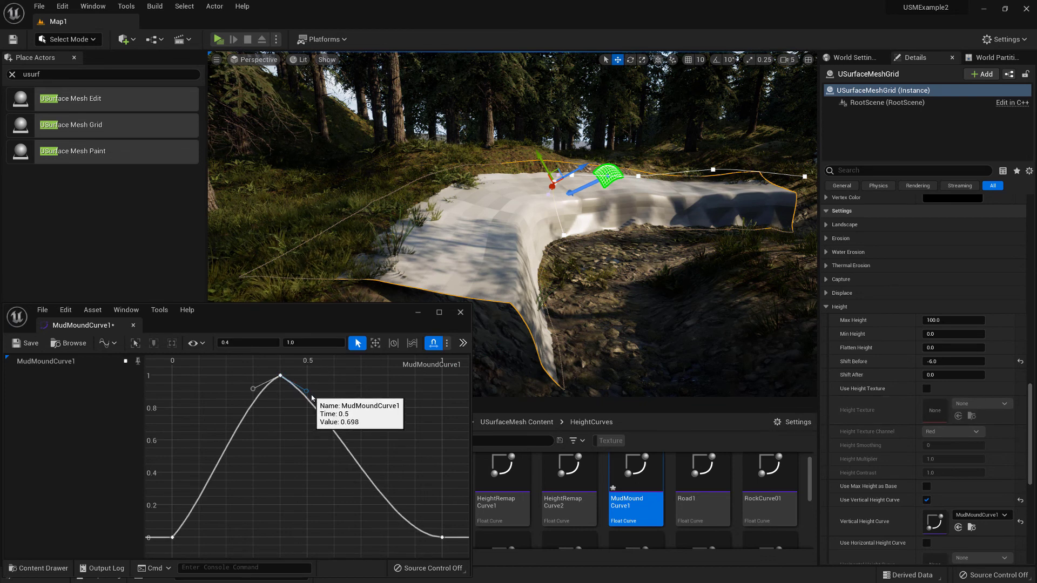
pyautogui.scroll(10, 894, 345)
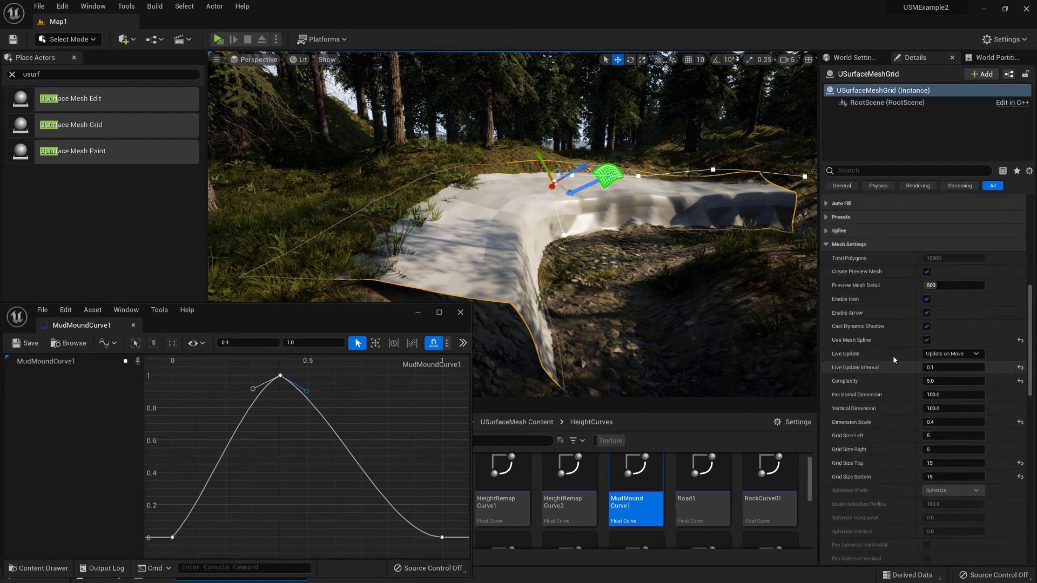
pyautogui.scroll(10, 894, 359)
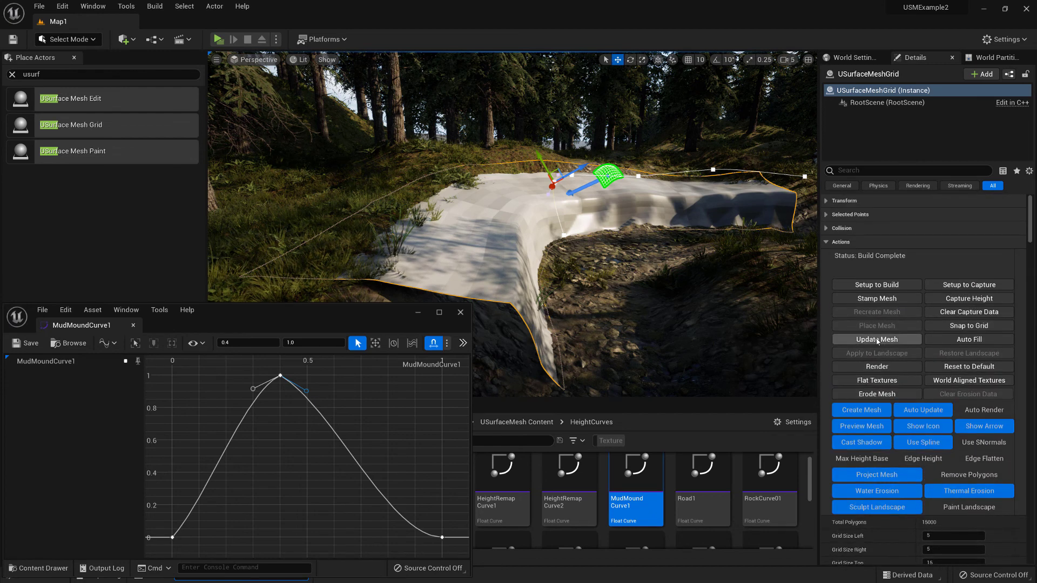
pyautogui.click(877, 340)
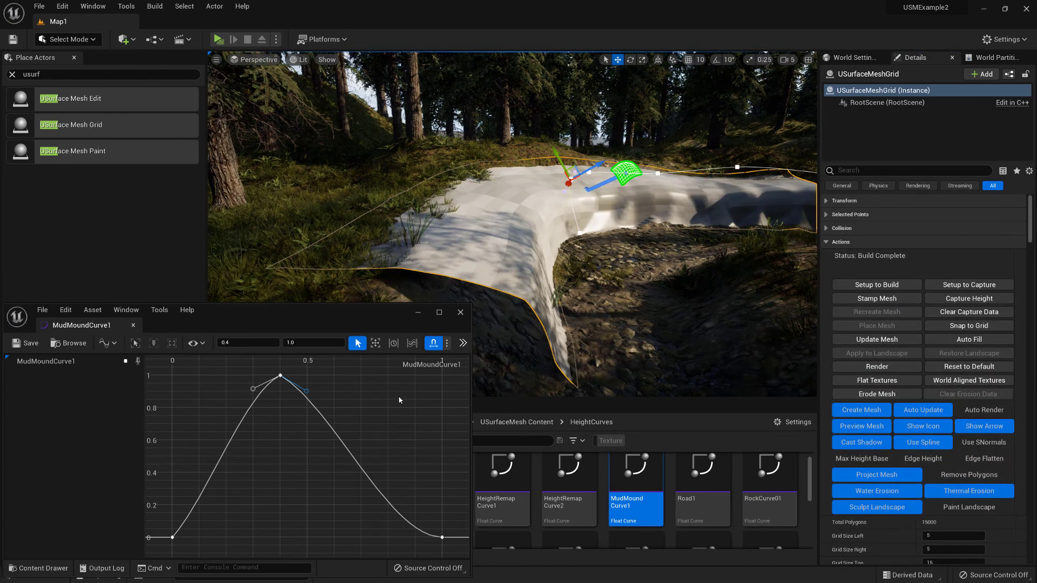
# Step: Try moving the curve's peak key to time 0.3, saving the curve and updating the mesh
pyautogui.moveTo(281, 377); pyautogui.dragTo(254, 377)
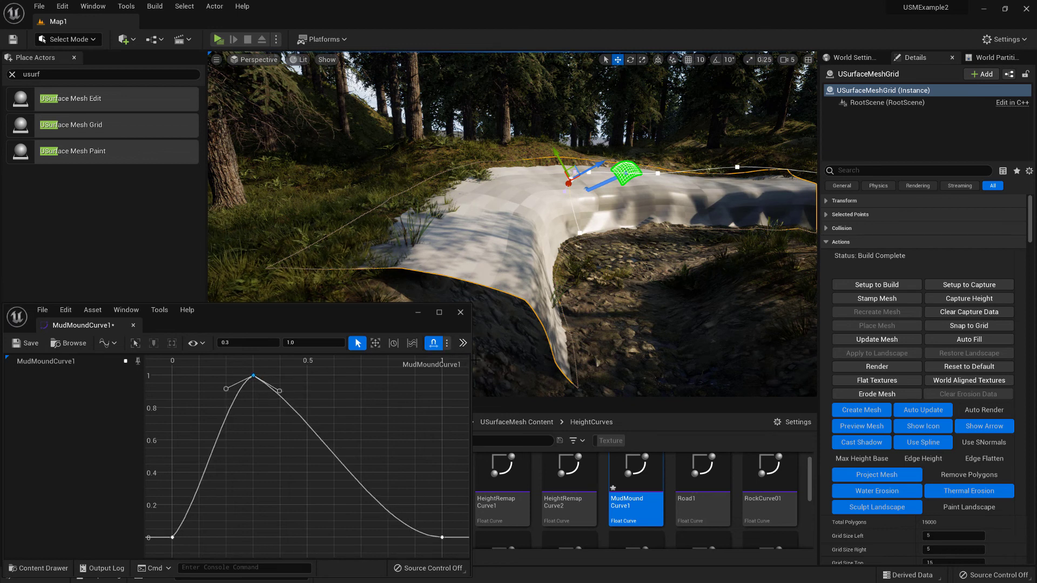
pyautogui.moveTo(471, 361); pyautogui.dragTo(465, 395)
pyautogui.hotkey('ctrl', 's')
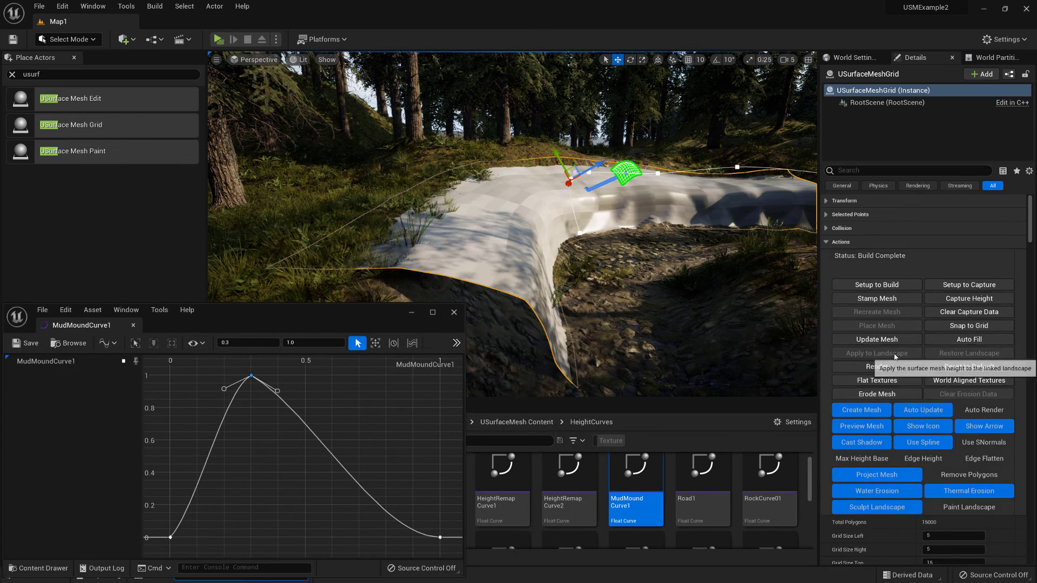
pyautogui.click(877, 339)
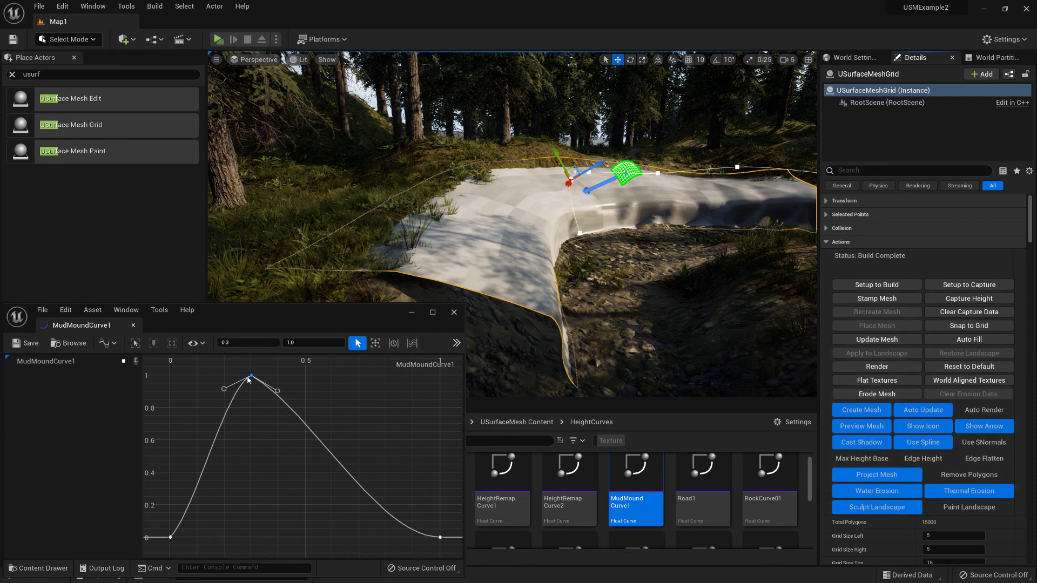
# Step: Move the curve's peak key to about time 0.53 and value 0.995, and update the mesh
pyautogui.moveTo(249, 379); pyautogui.dragTo(315, 378)
pyautogui.click(877, 339)
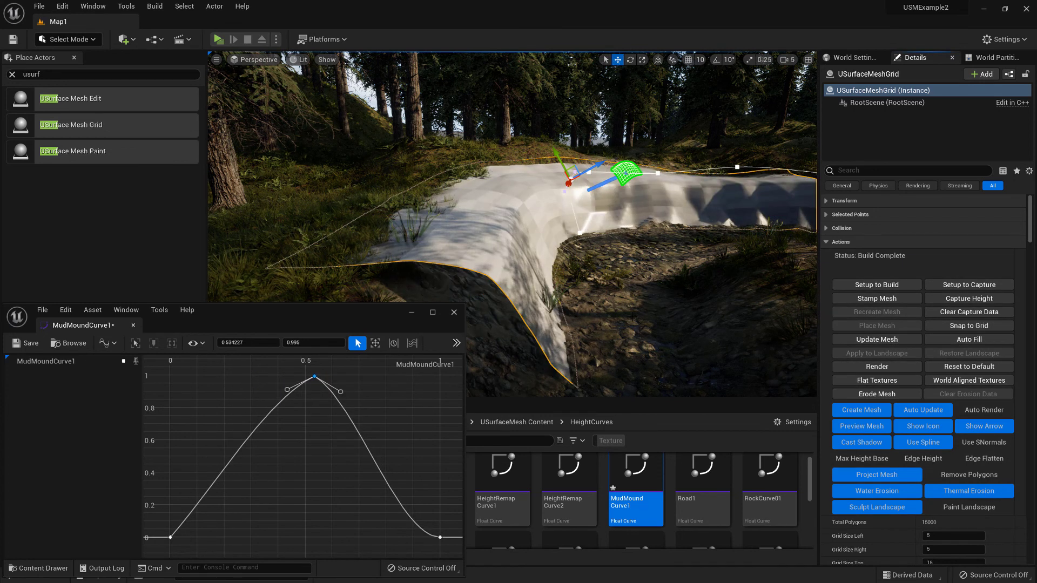
pyautogui.moveTo(513, 224)
pyautogui.mouseDown(button='right')
pyautogui.moveTo(608, 224)
pyautogui.moveTo(480, 224)
pyautogui.moveTo(526, 213)
pyautogui.mouseUp(button='right')
pyautogui.moveTo(569, 283); pyautogui.dragTo(531, 308, button='right')
# Step: Save MudMoundCurve1 and close its editor window
pyautogui.click(24, 343)
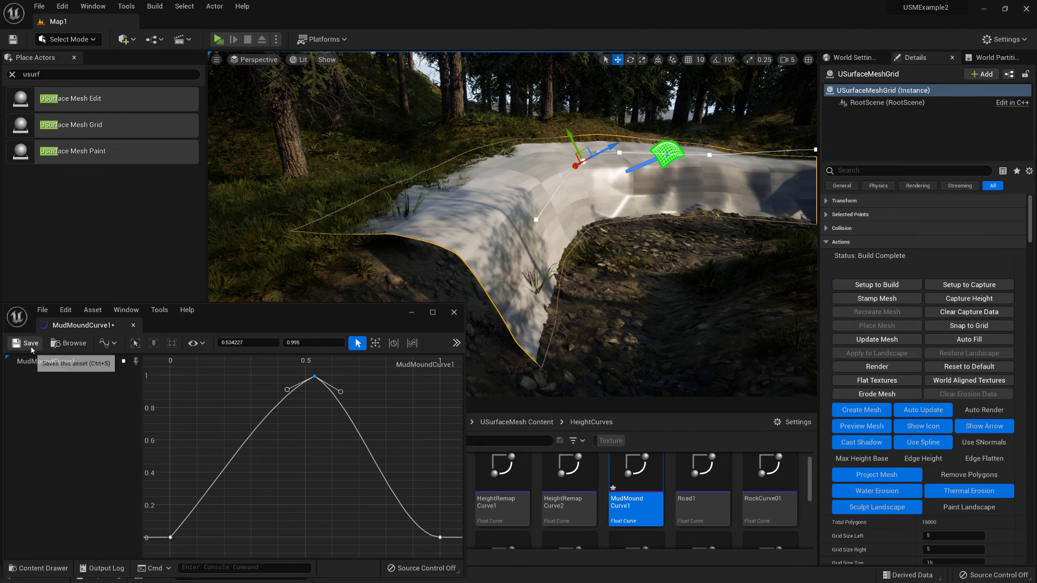
pyautogui.click(454, 312)
pyautogui.moveTo(535, 254); pyautogui.dragTo(581, 227, button='right')
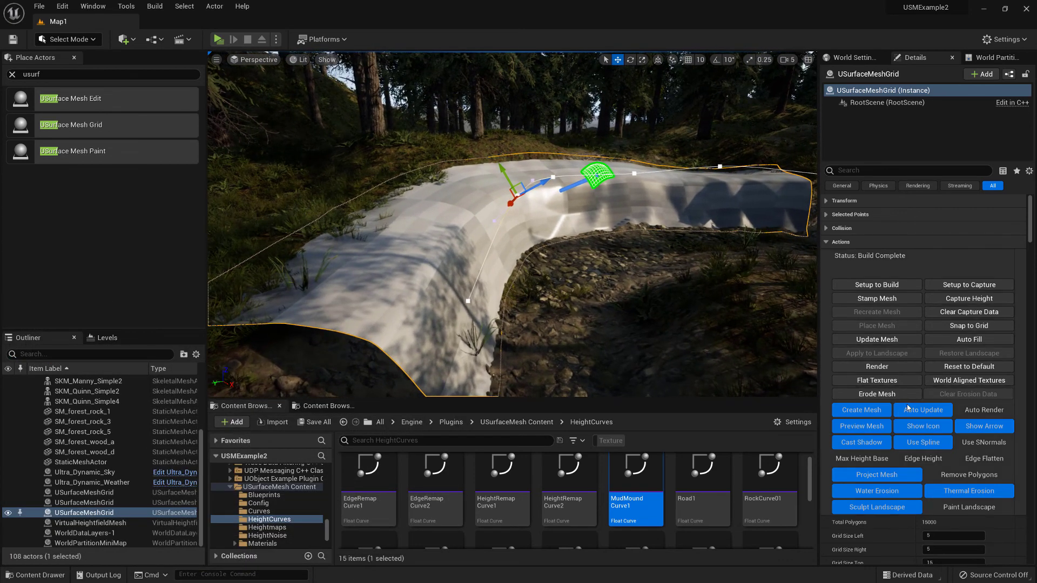
# Step: Set the mesh grid's Max Height to 150 to test a taller bank
pyautogui.scroll(-5, 907, 408)
pyautogui.moveTo(720, 250); pyautogui.dragTo(732, 258, button='right')
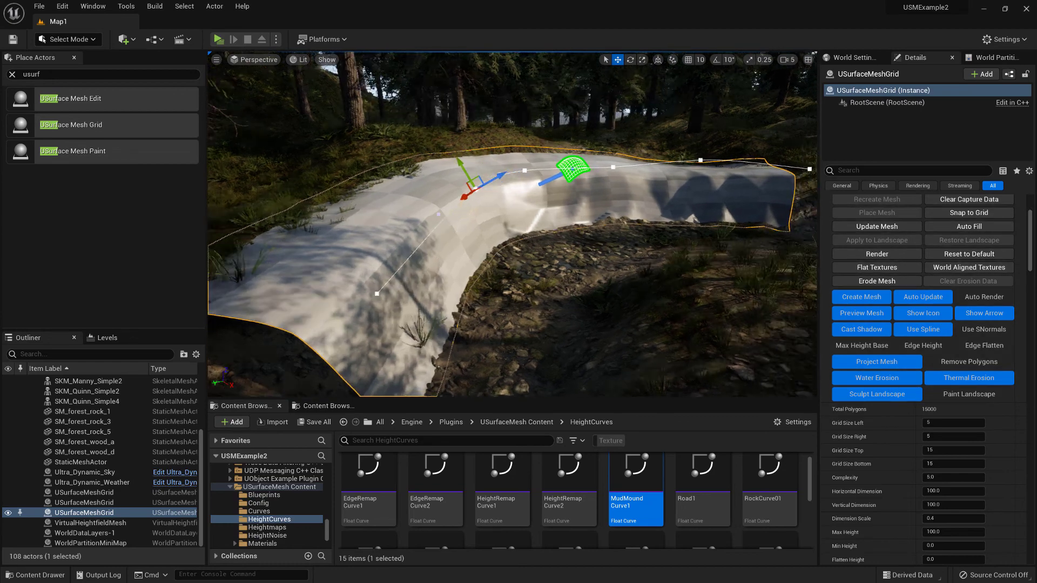
pyautogui.moveTo(578, 223); pyautogui.dragTo(385, 184, button='right')
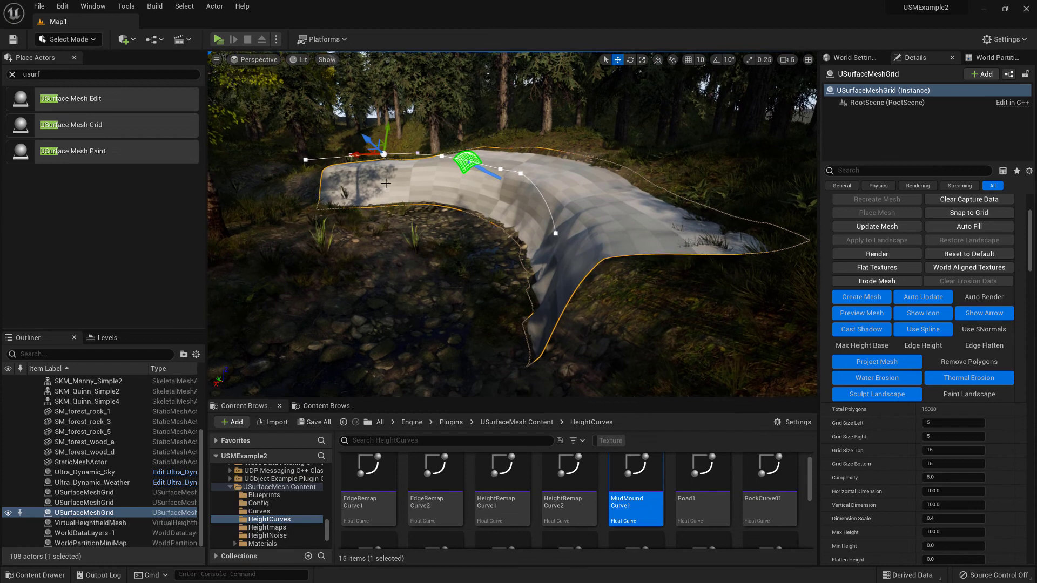
pyautogui.moveTo(580, 239); pyautogui.dragTo(595, 224, button='right')
pyautogui.scroll(-4, 906, 443)
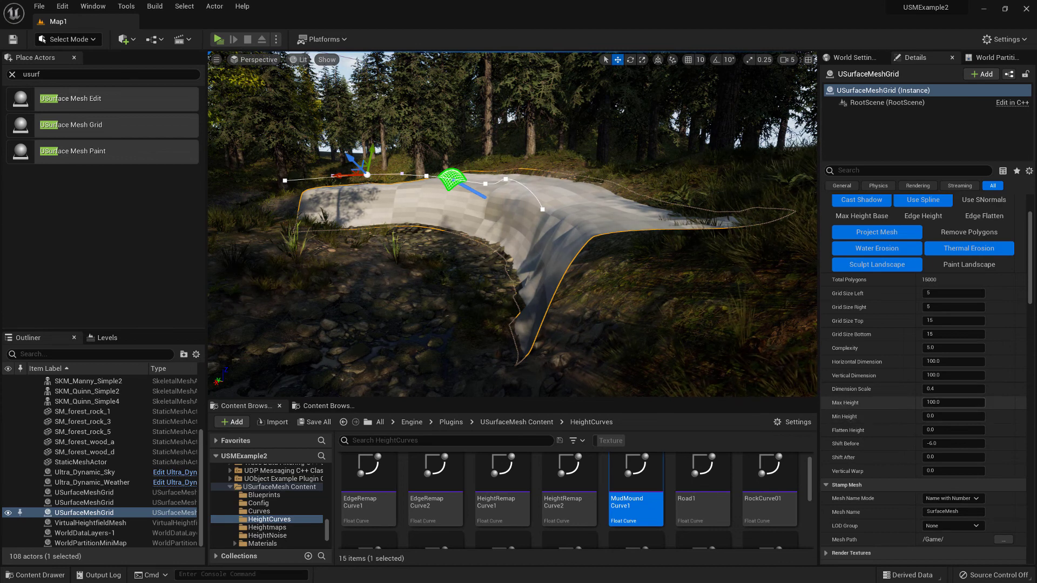
pyautogui.moveTo(548, 245); pyautogui.dragTo(497, 247, button='right')
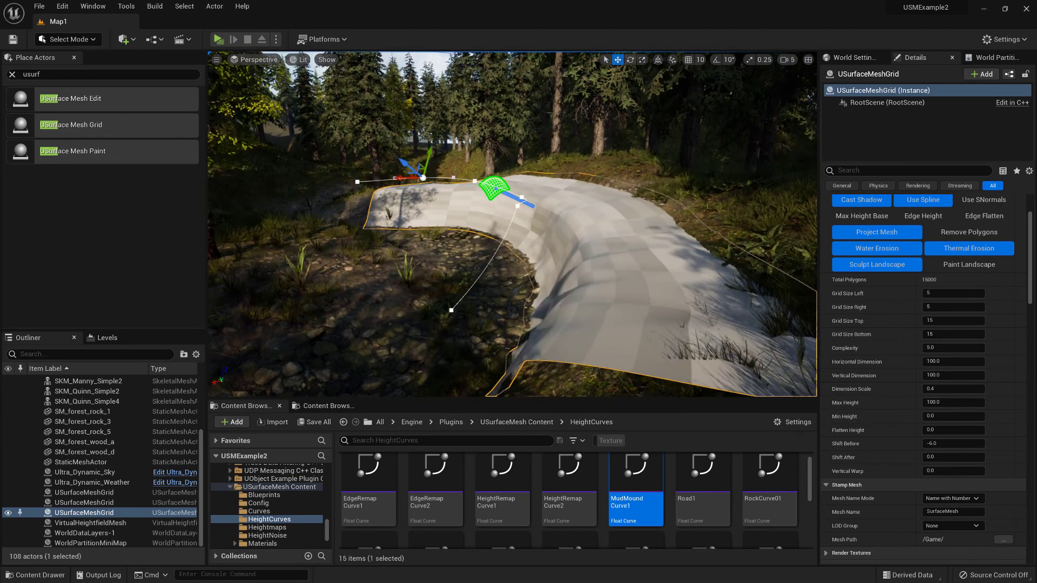
pyautogui.moveTo(599, 287); pyautogui.dragTo(600, 281, button='right')
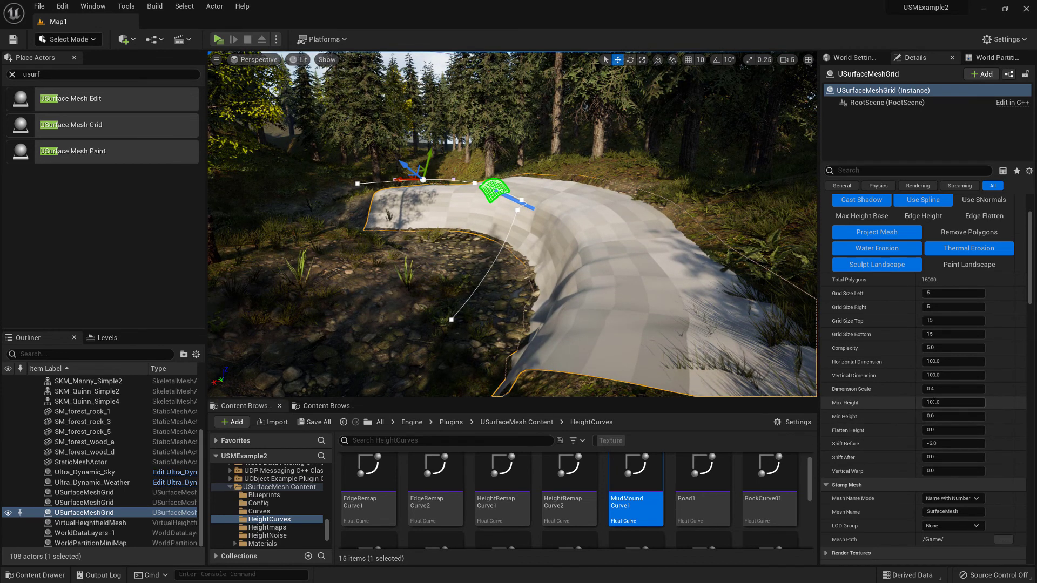
pyautogui.write('0')
pyautogui.press('Return')
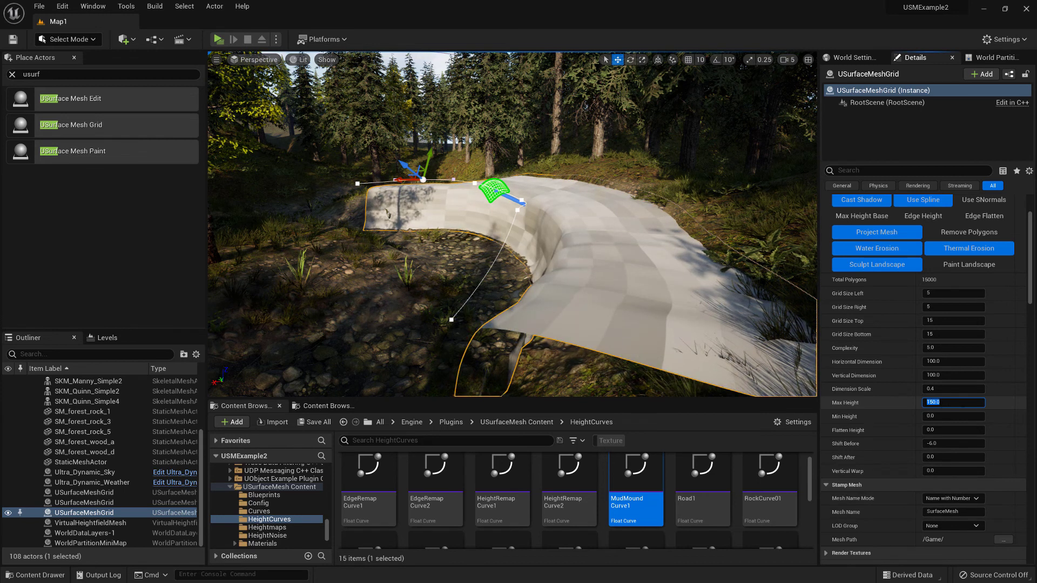
# Step: Try a Max Height of 50 on the mesh grid and set it back to 100
pyautogui.write('50')
pyautogui.press('Return')
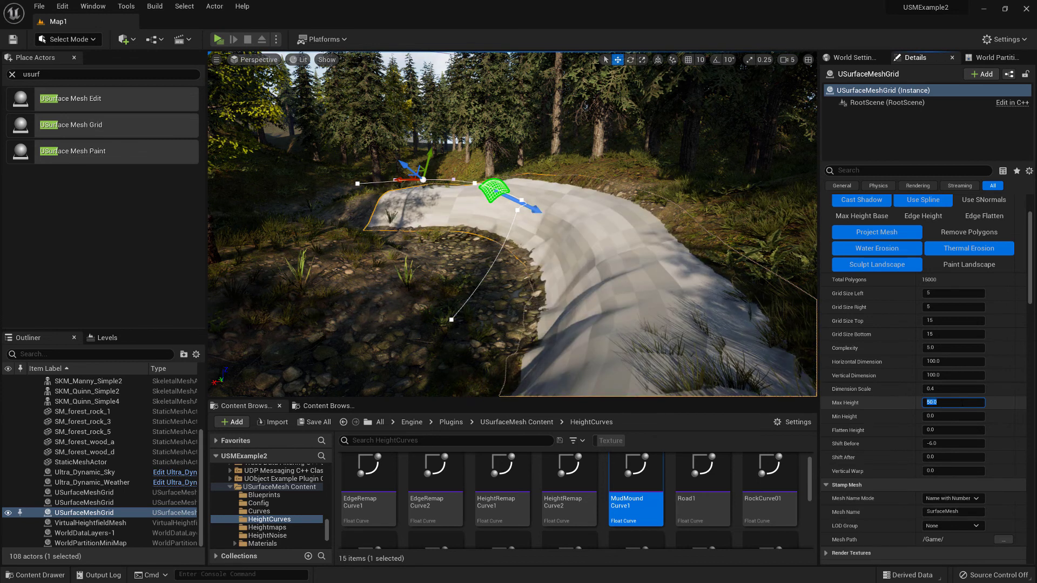
pyautogui.write('100')
pyautogui.press('Return')
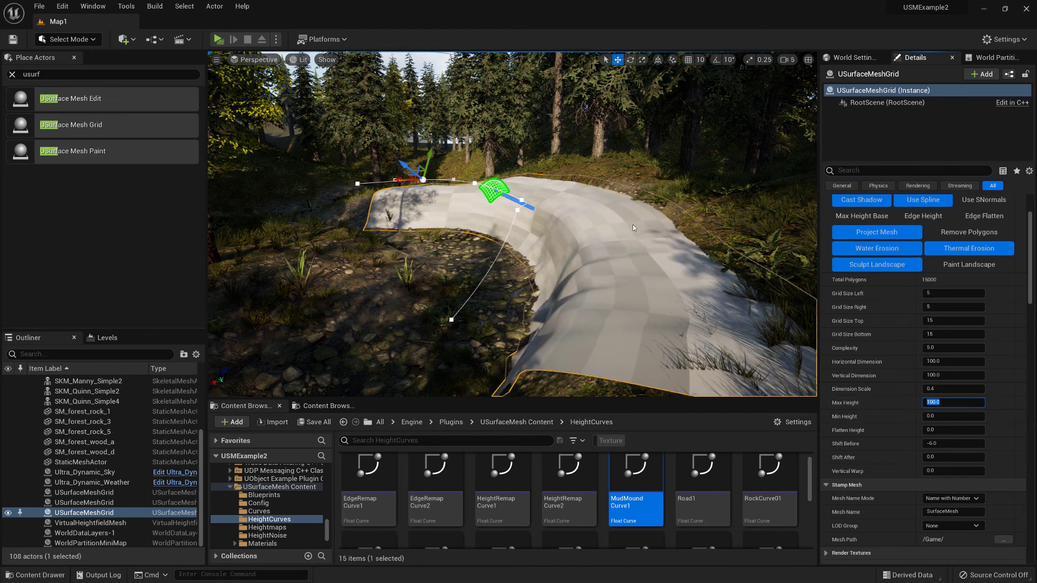
pyautogui.moveTo(633, 224); pyautogui.dragTo(730, 222, button='right')
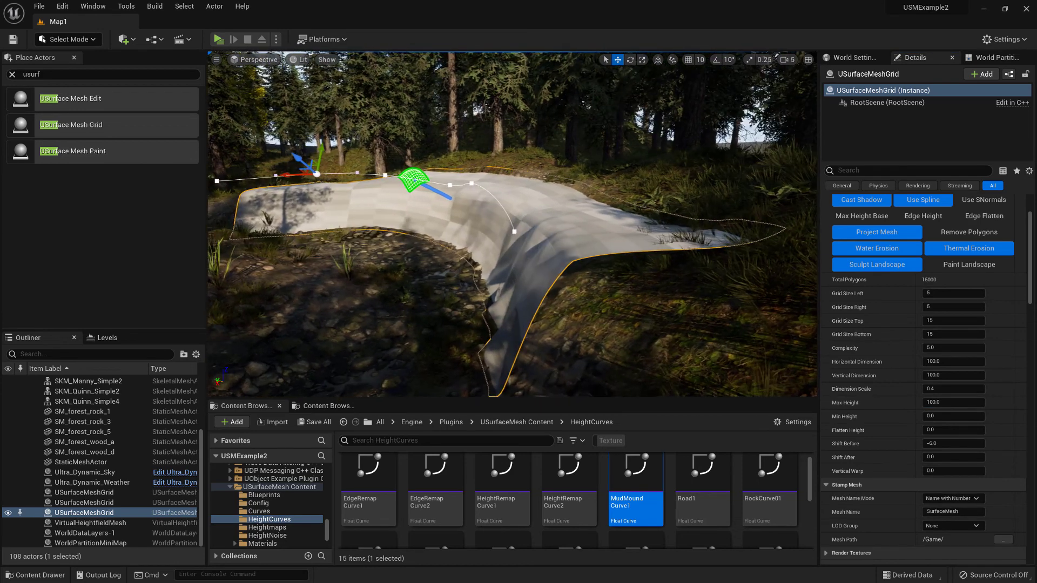
# Step: Expand the mesh grid's Flatten settings and set Flatten Bottom to 0.5 to blend the mound's end into the ground
pyautogui.scroll(-6, 894, 424)
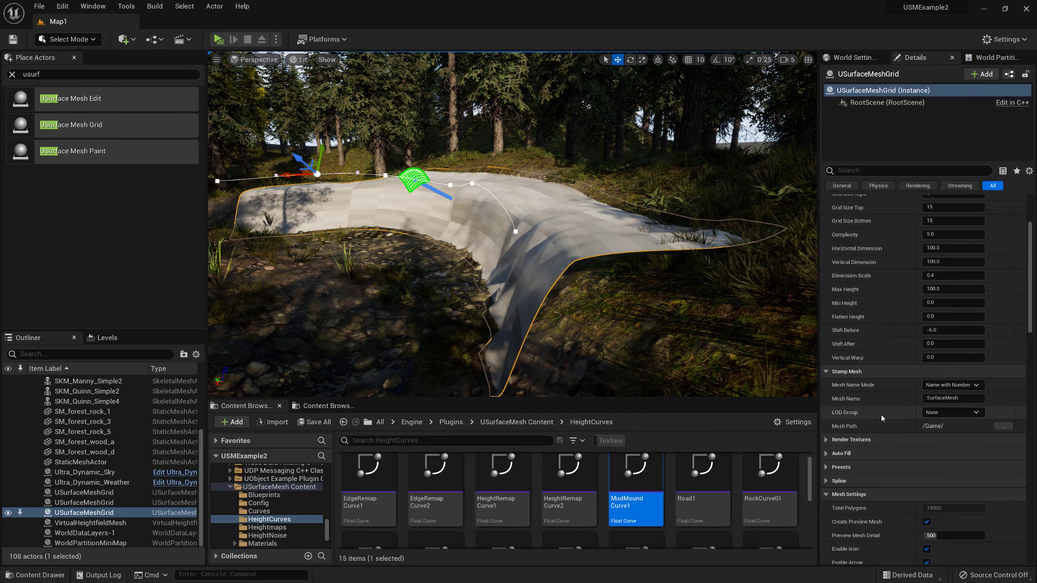
pyautogui.scroll(-4, 870, 400)
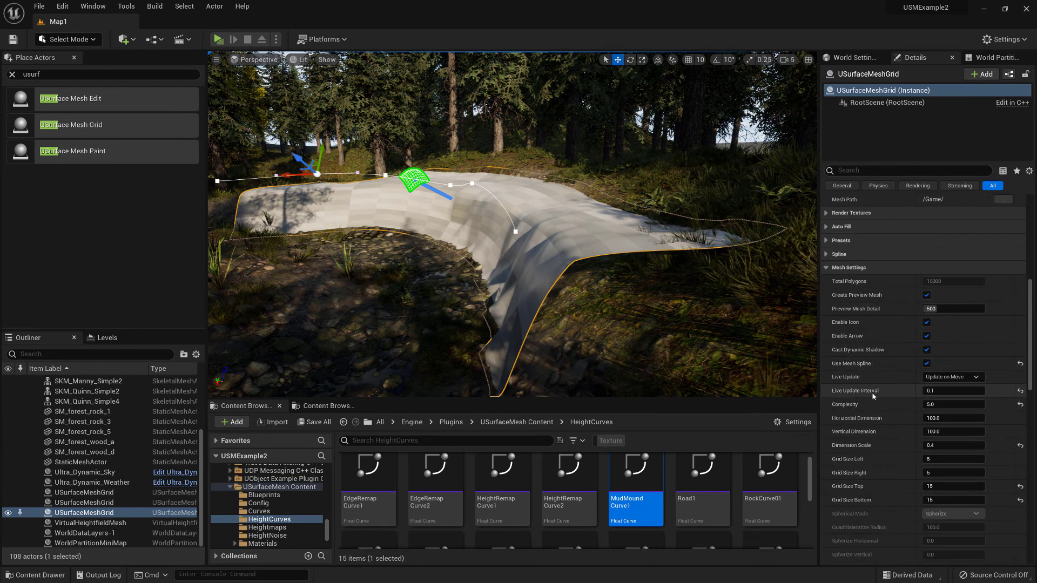
pyautogui.scroll(-10, 900, 416)
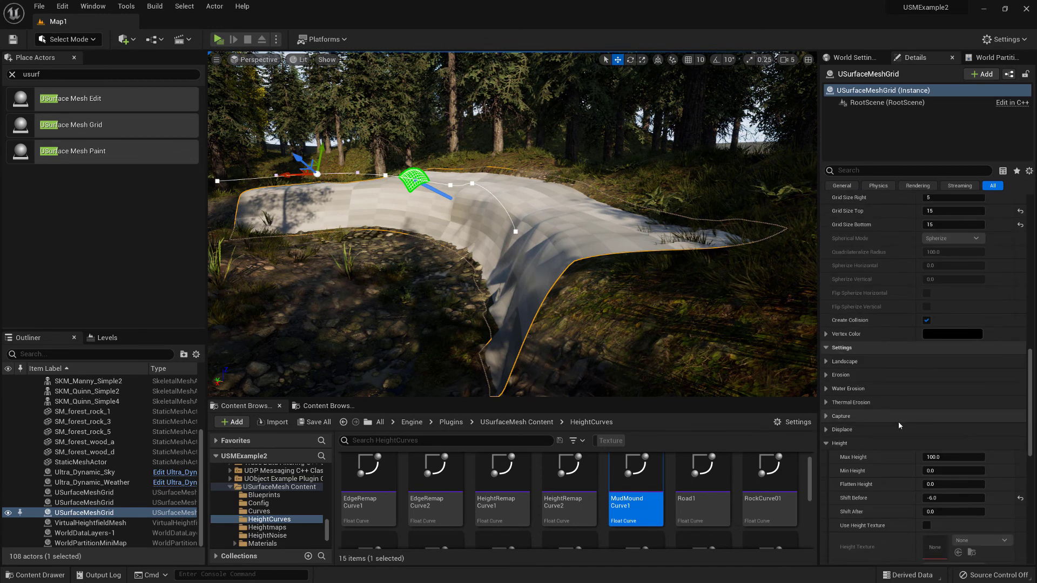
pyautogui.click(828, 316)
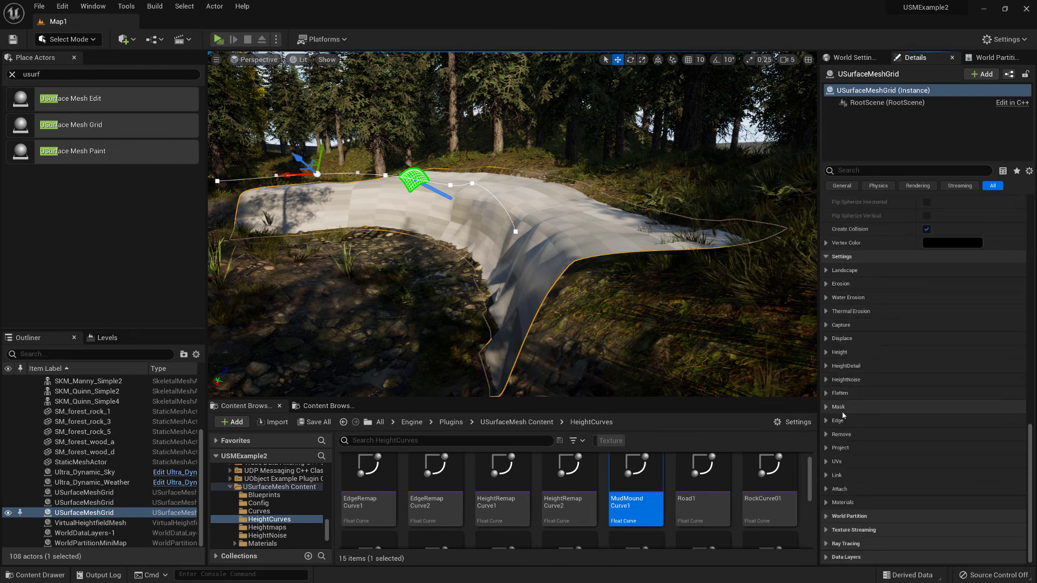
pyautogui.scroll(-5, 870, 416)
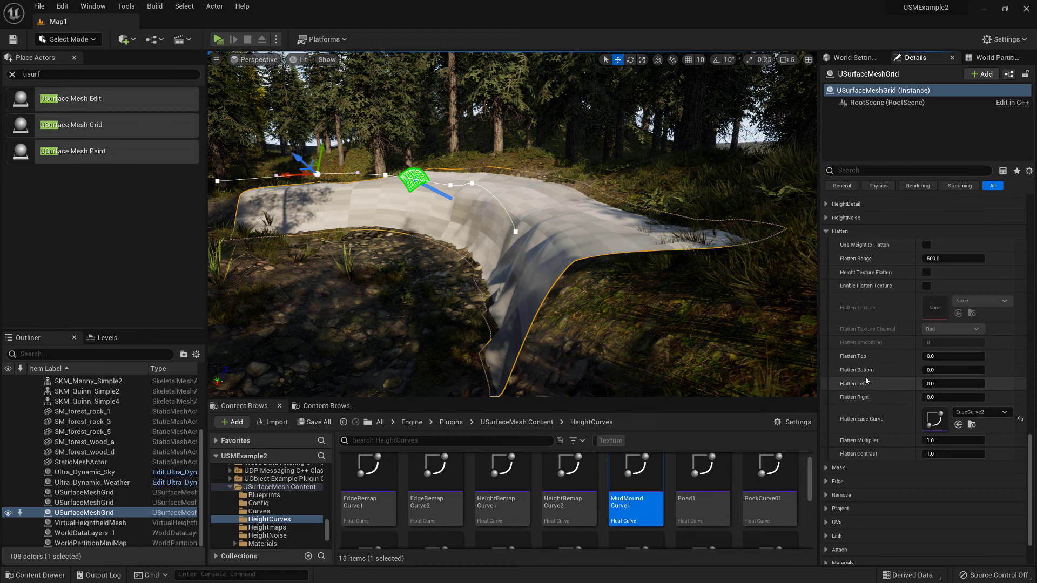
pyautogui.click(941, 371)
pyautogui.moveTo(541, 238); pyautogui.dragTo(626, 234, button='right')
pyautogui.press('a')
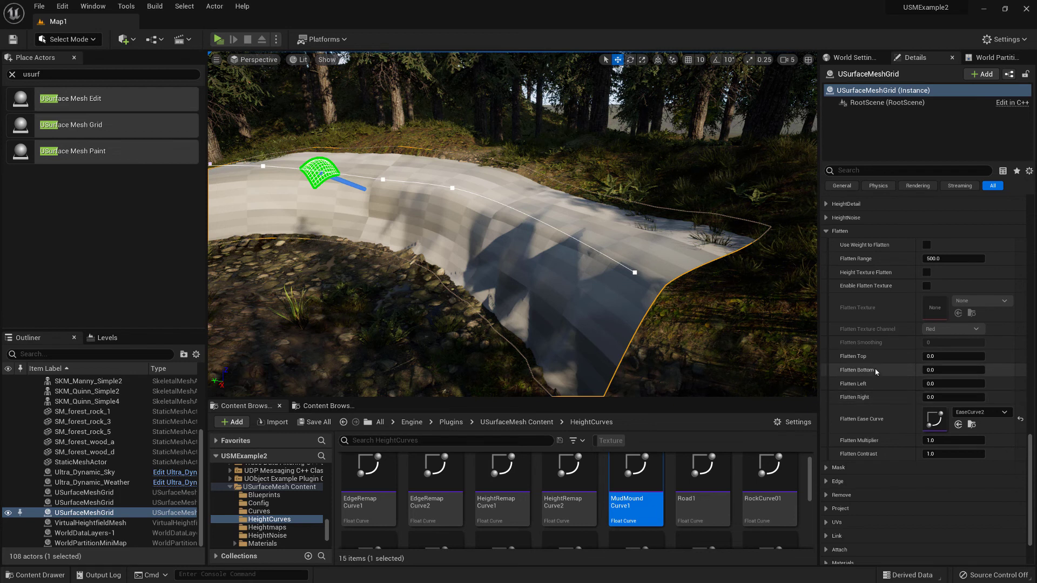
pyautogui.click(930, 369)
pyautogui.write('0.5')
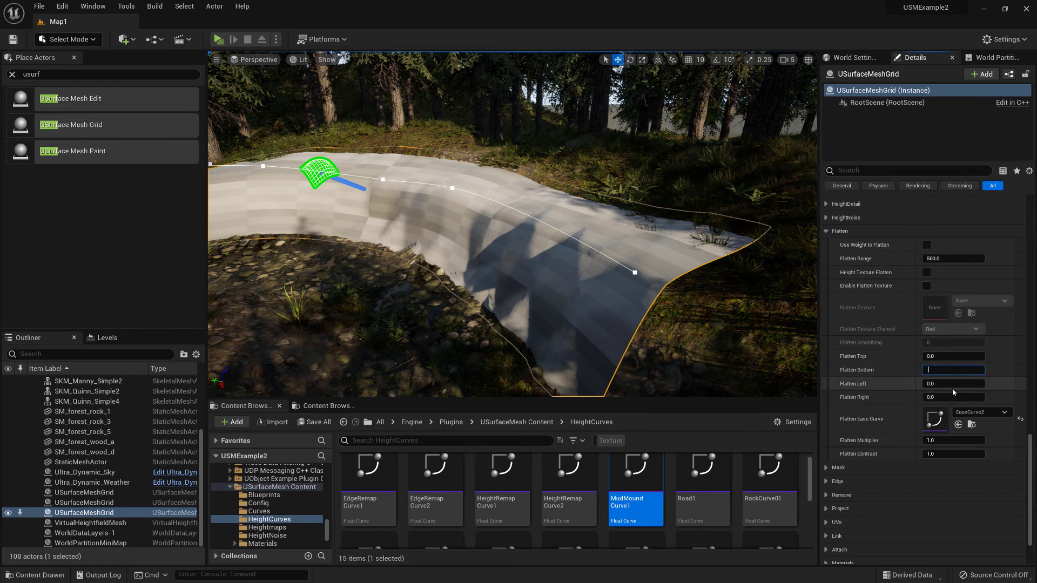
pyautogui.press('Return')
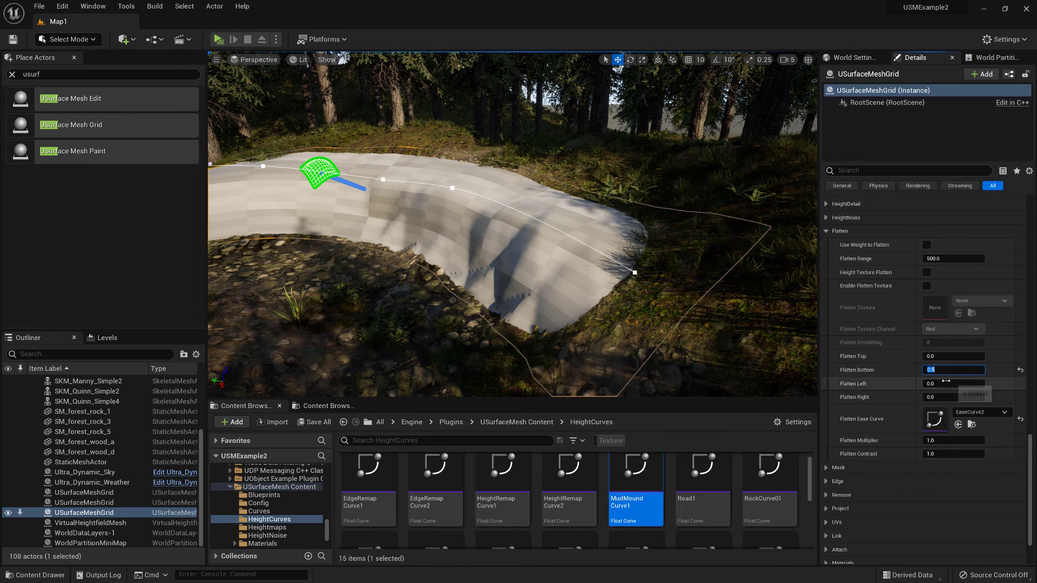
# Step: Try a Flatten Bottom of 1.0 and examine the EaseCurve2 asset used as the Flatten Ease Curve
pyautogui.write('1.0')
pyautogui.press('Return')
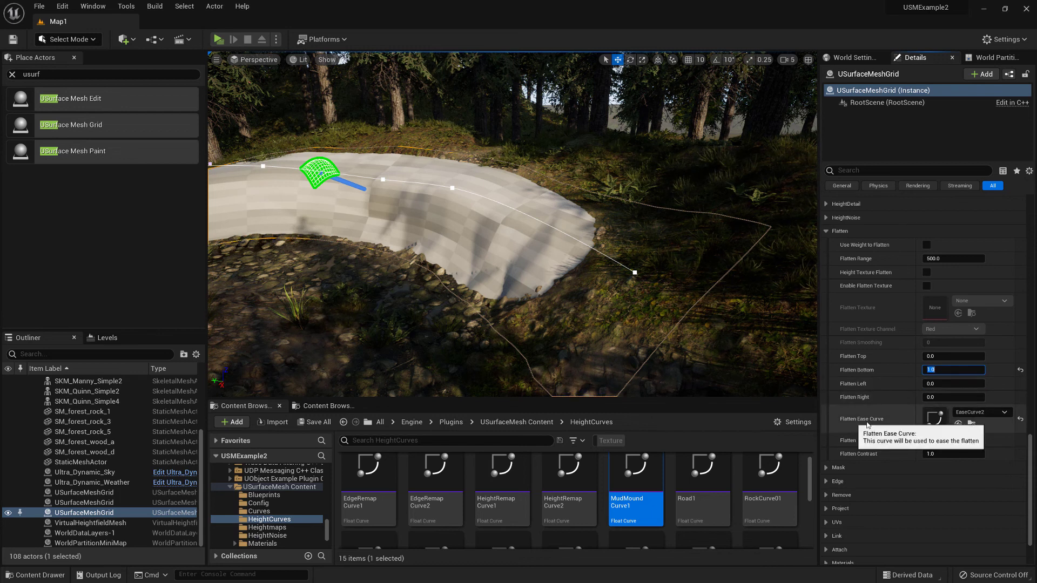
pyautogui.doubleClick(934, 419)
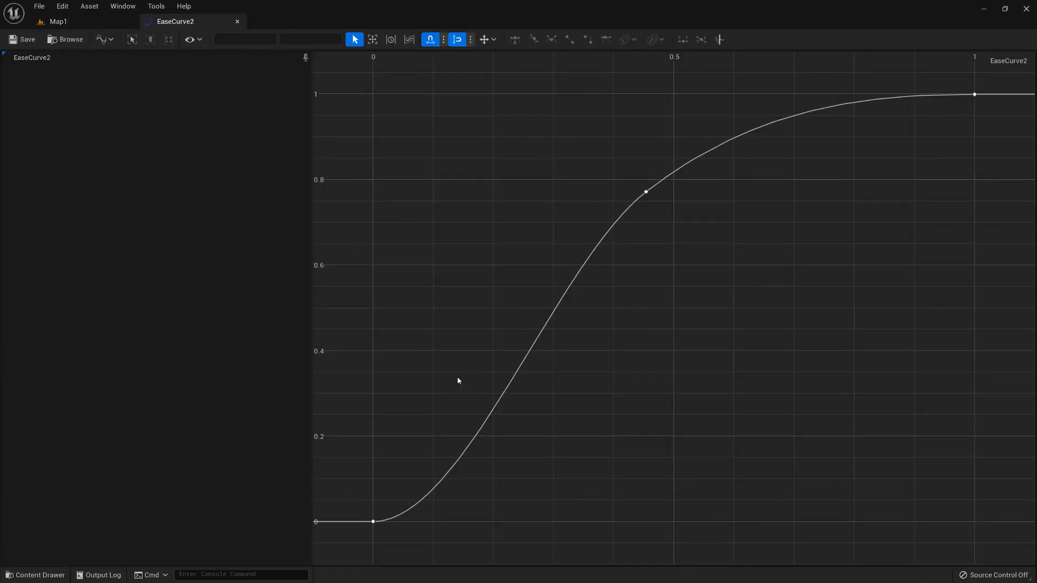
pyautogui.click(237, 22)
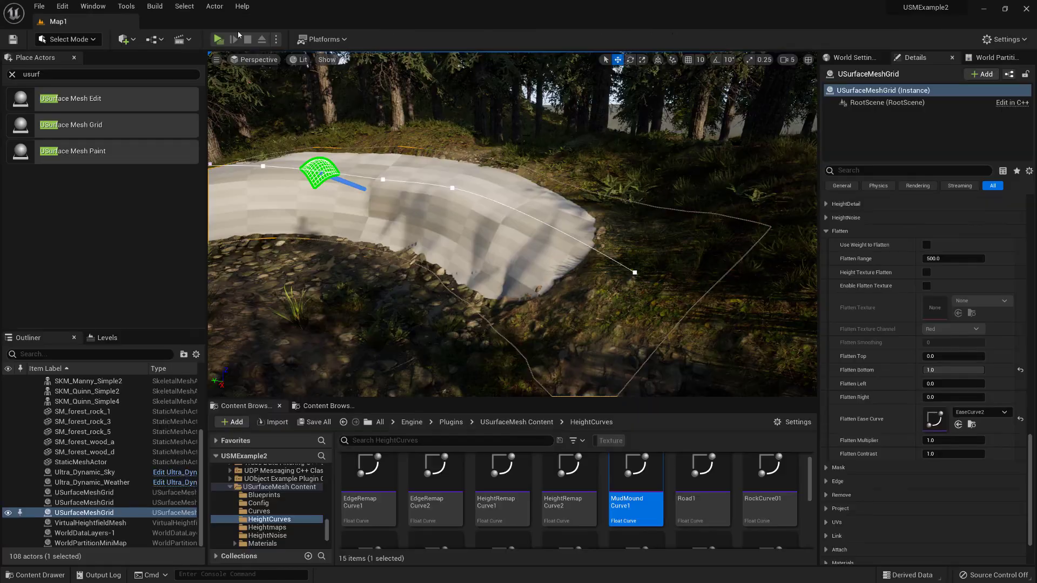
# Step: Try Flatten Bottom values of 0.3 and 0.1, and reset it to 0 to compare the mesh's end
pyautogui.click(954, 370)
pyautogui.write('0.3')
pyautogui.press('Return')
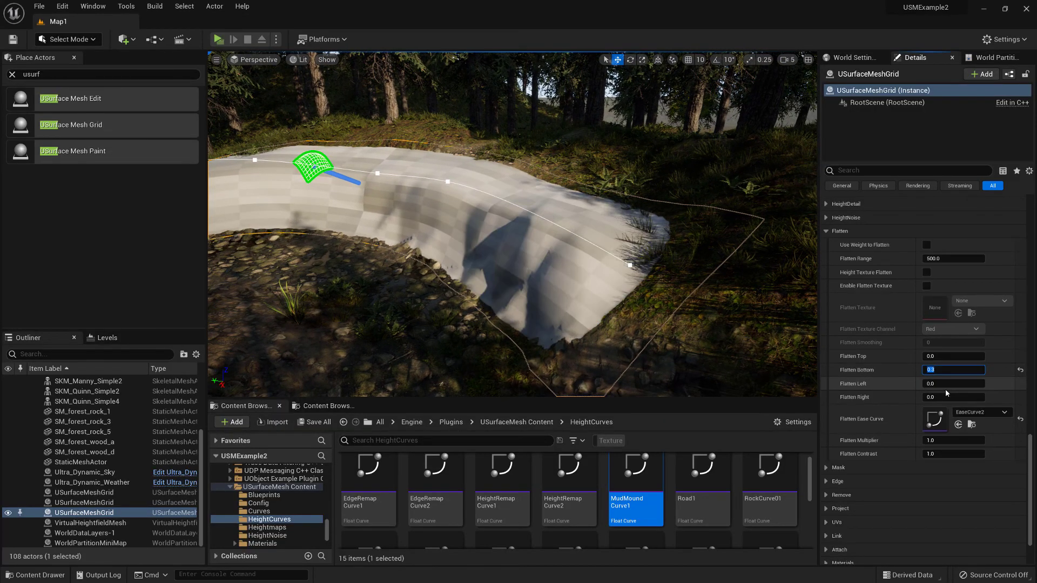
pyautogui.moveTo(702, 303); pyautogui.dragTo(421, 292, button='right')
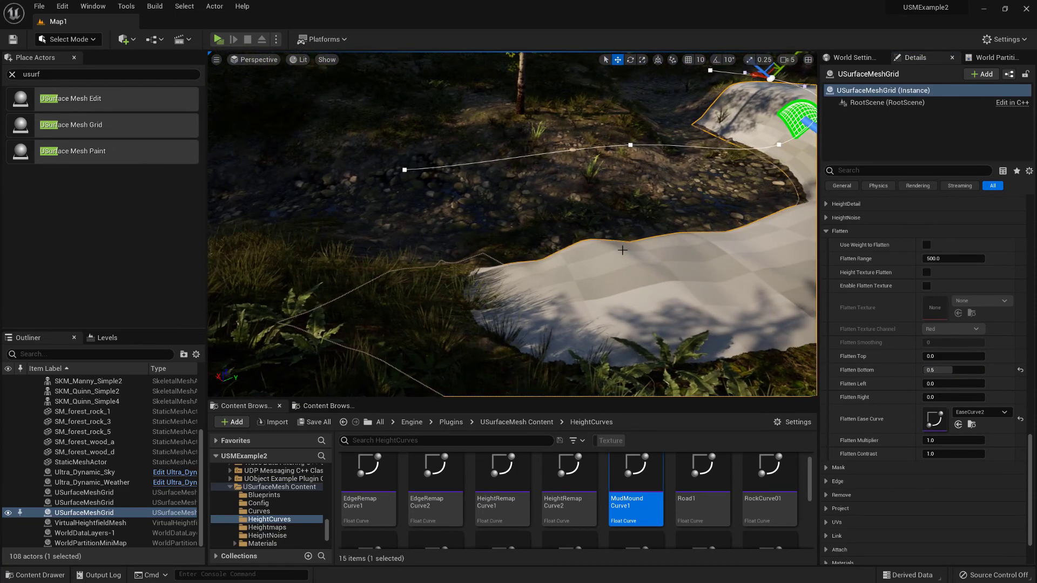
pyautogui.click(943, 368)
pyautogui.write('0.1')
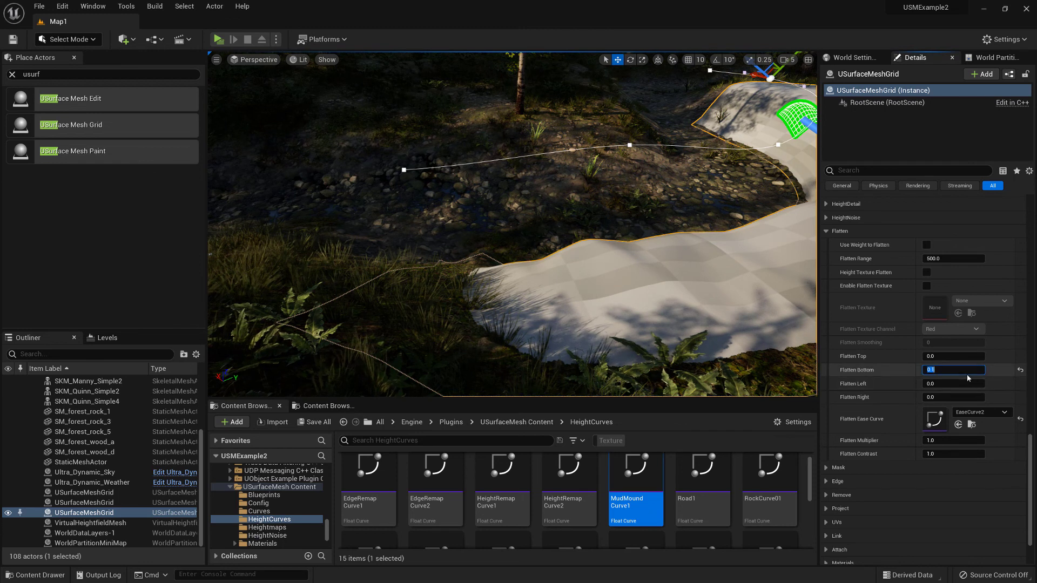
pyautogui.press('Return')
pyautogui.write('0')
pyautogui.press('Return')
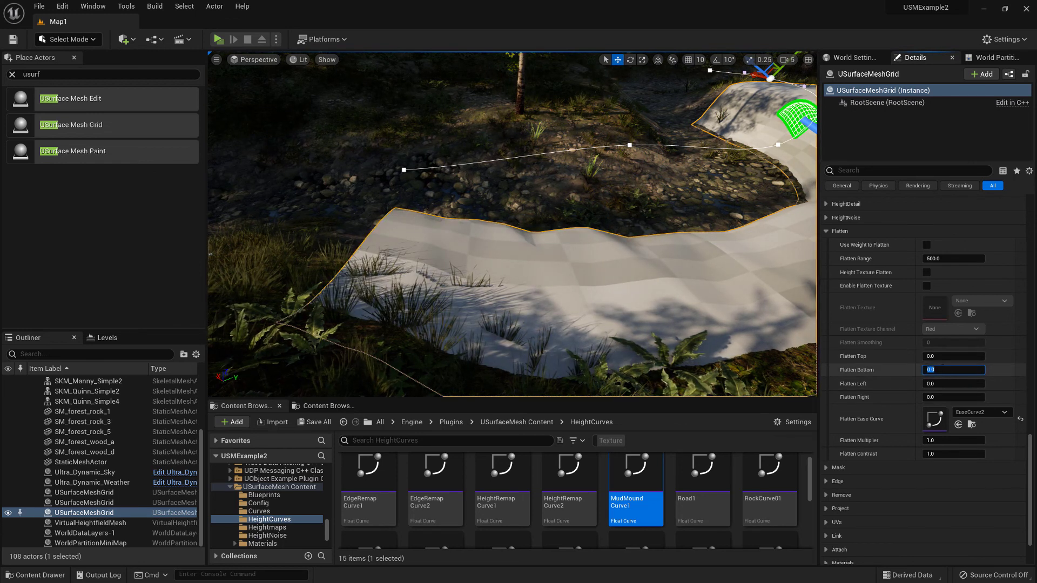
# Step: Raise Flatten Bottom through 0.1, 0.2 and 0.3 to a value of 0.4
pyautogui.moveTo(432, 227); pyautogui.dragTo(510, 247, button='right')
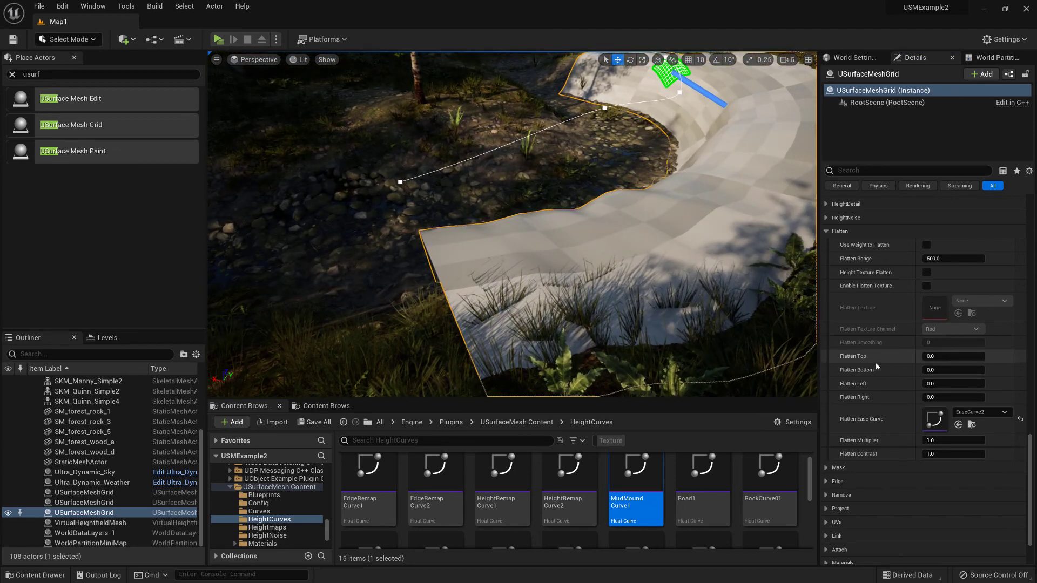
pyautogui.write('0.1')
pyautogui.press('Return')
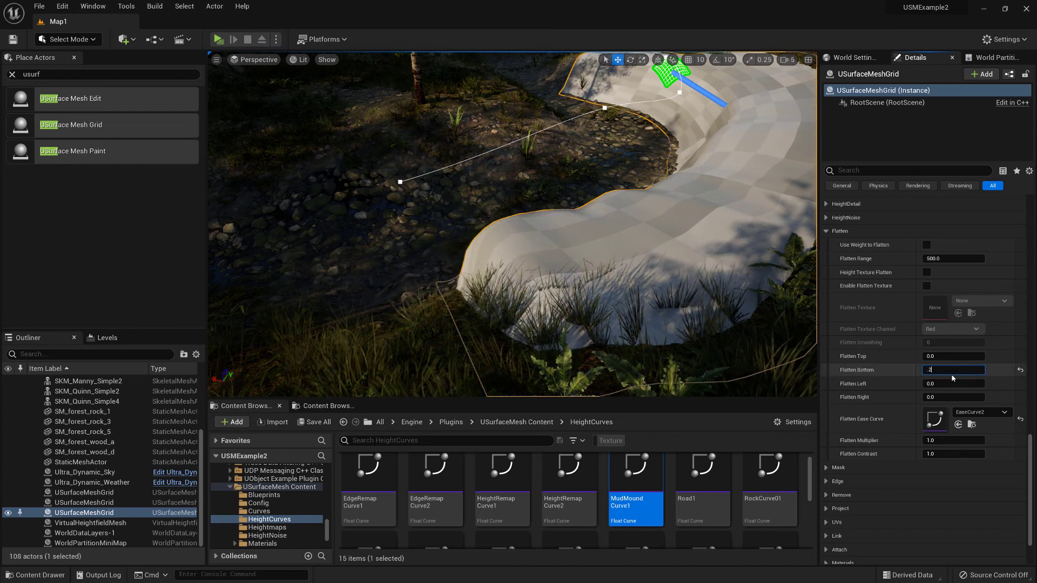
pyautogui.write('.2')
pyautogui.press('Return')
pyautogui.write('.3')
pyautogui.press('Return')
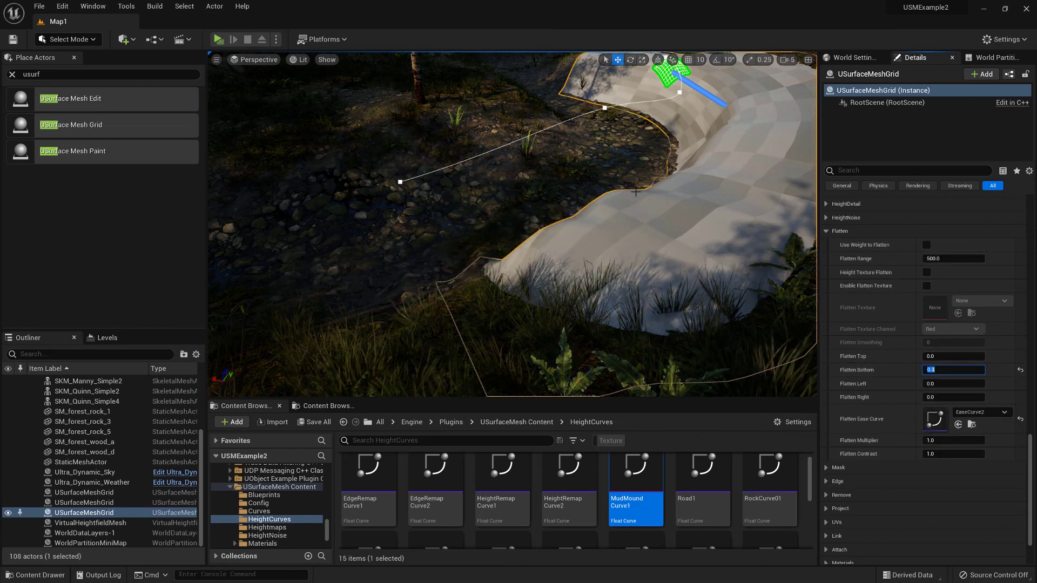
pyautogui.press('Return')
# Step: Tune Flatten Top through 0.4 and 0.5 to 0.6 so the mound's other end slopes into the bank
pyautogui.moveTo(648, 270); pyautogui.dragTo(543, 224, button='right')
pyautogui.click(953, 356)
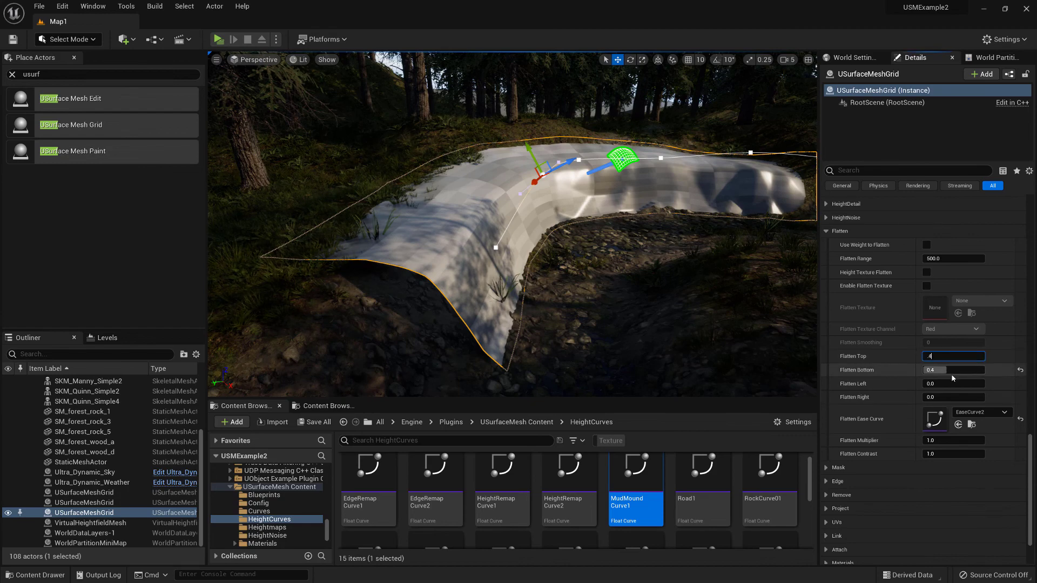
pyautogui.write('.4')
pyautogui.press('Return')
pyautogui.moveTo(648, 243); pyautogui.dragTo(707, 254, button='right')
pyautogui.press('s')
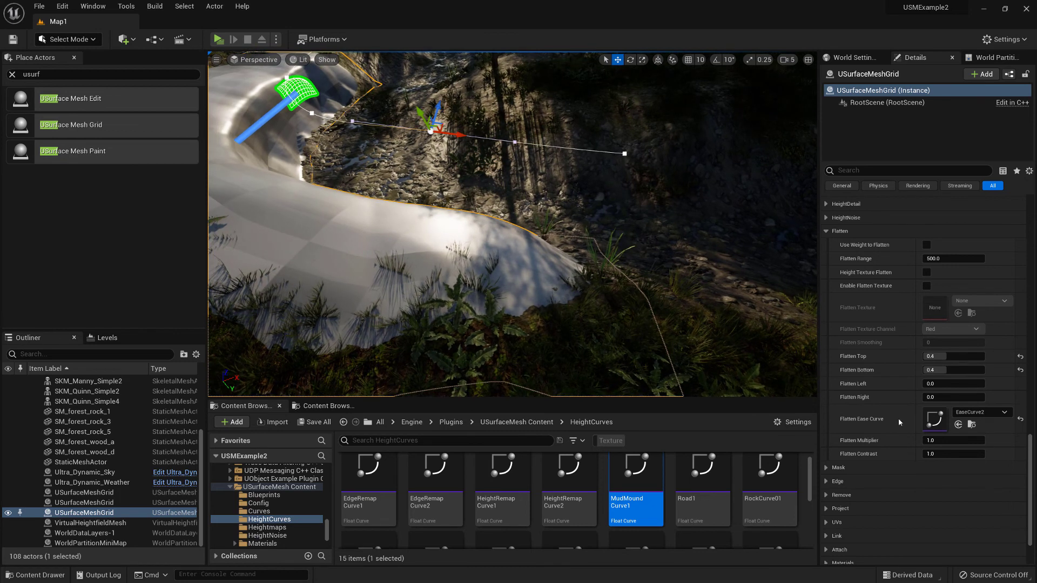
pyautogui.click(954, 356)
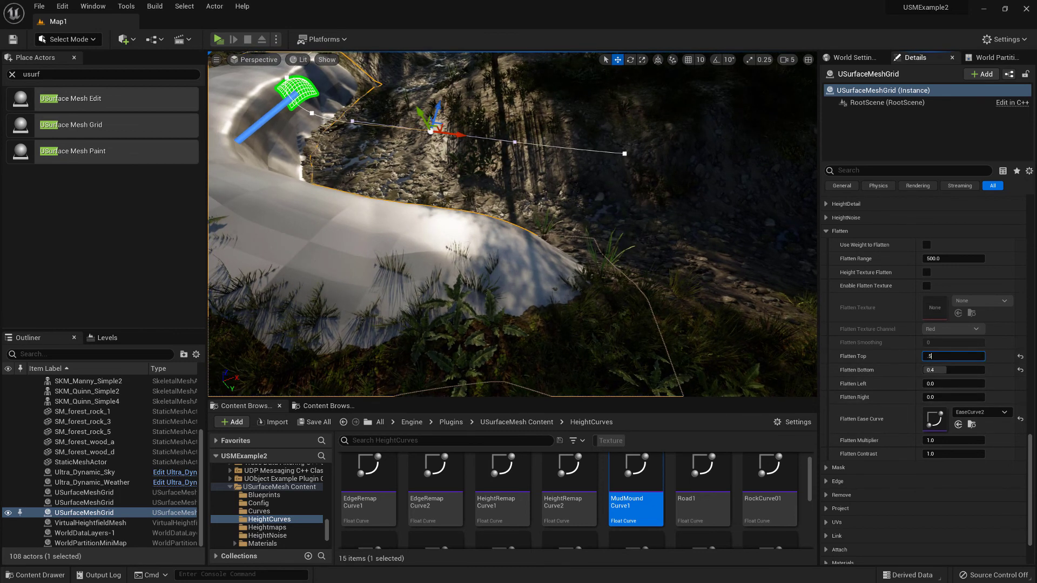
pyautogui.press('Return')
pyautogui.press('Return')
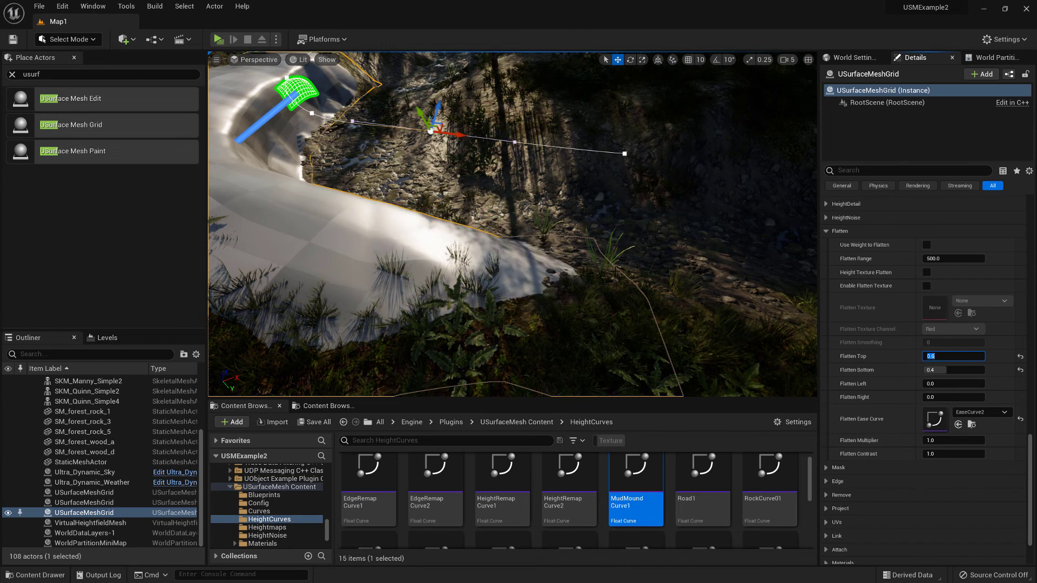
pyautogui.moveTo(604, 263); pyautogui.dragTo(551, 211, button='right')
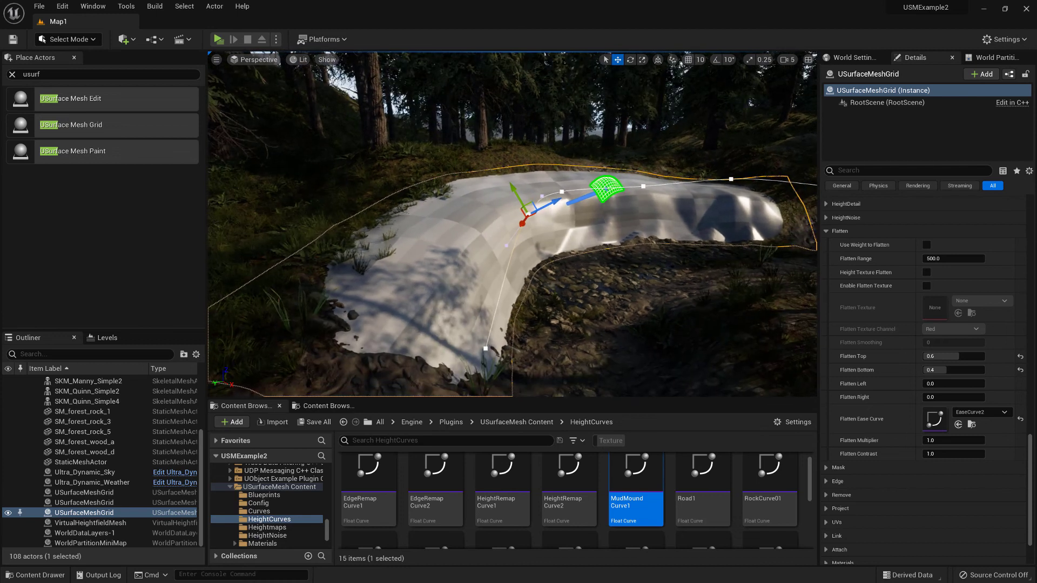
pyautogui.moveTo(646, 269); pyautogui.dragTo(668, 269, button='right')
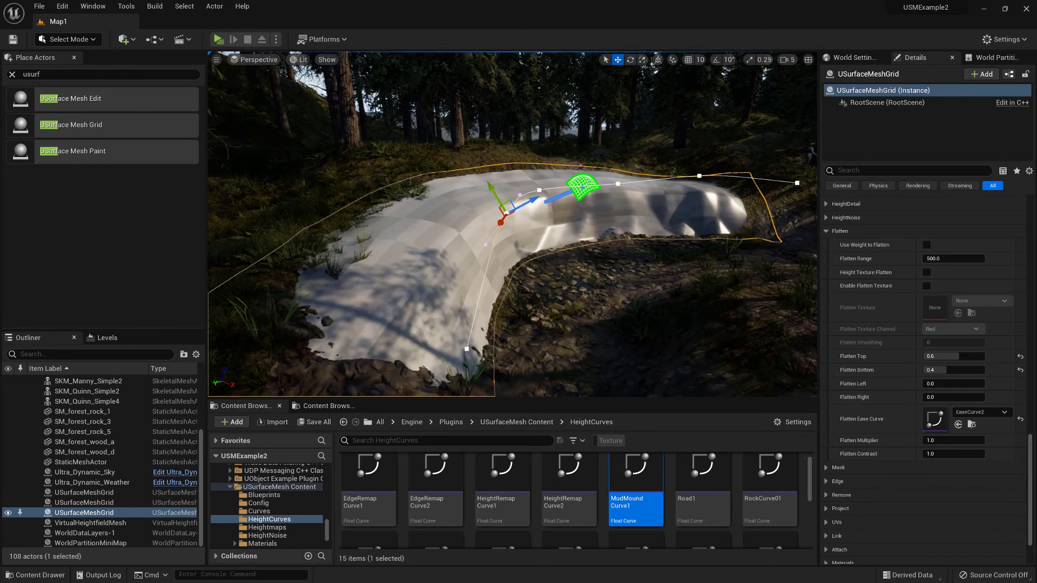
# Step: Try capturing the surface height to the mesh with Project Mesh turned off and Use SNormals turned on
pyautogui.scroll(15, 914, 406)
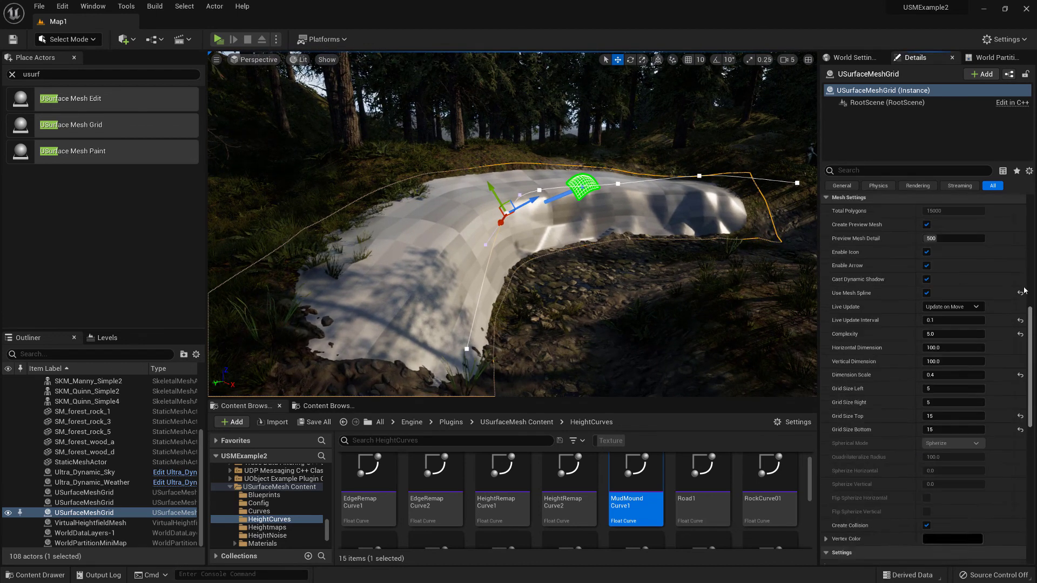
pyautogui.scroll(-1, 914, 406)
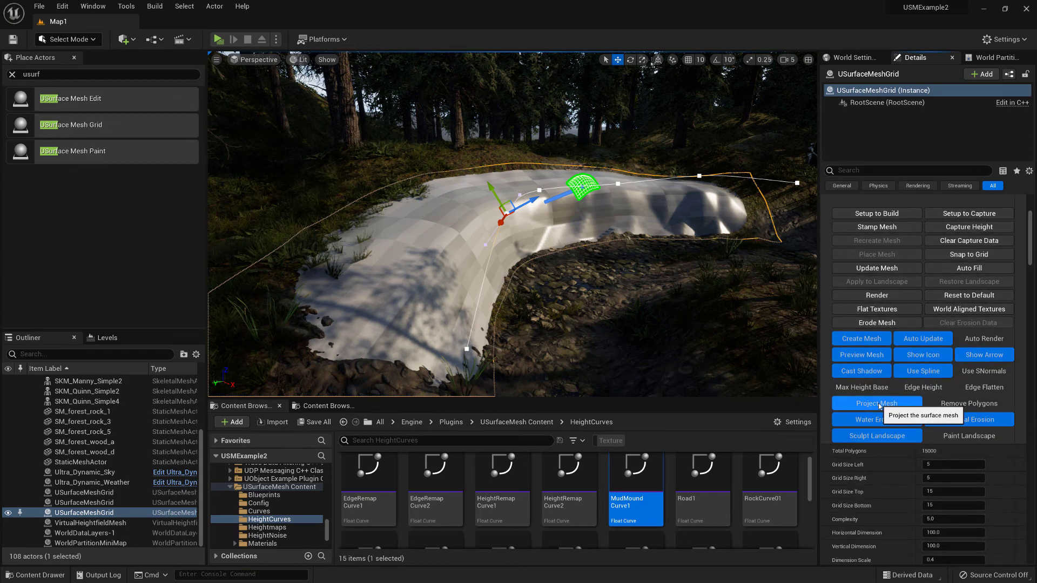
pyautogui.click(877, 404)
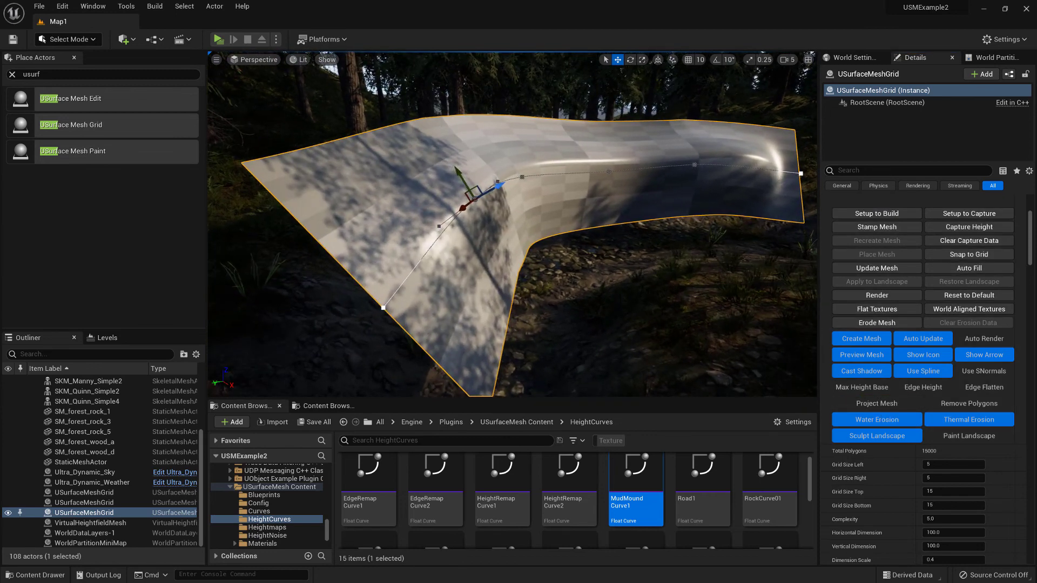
pyautogui.click(971, 372)
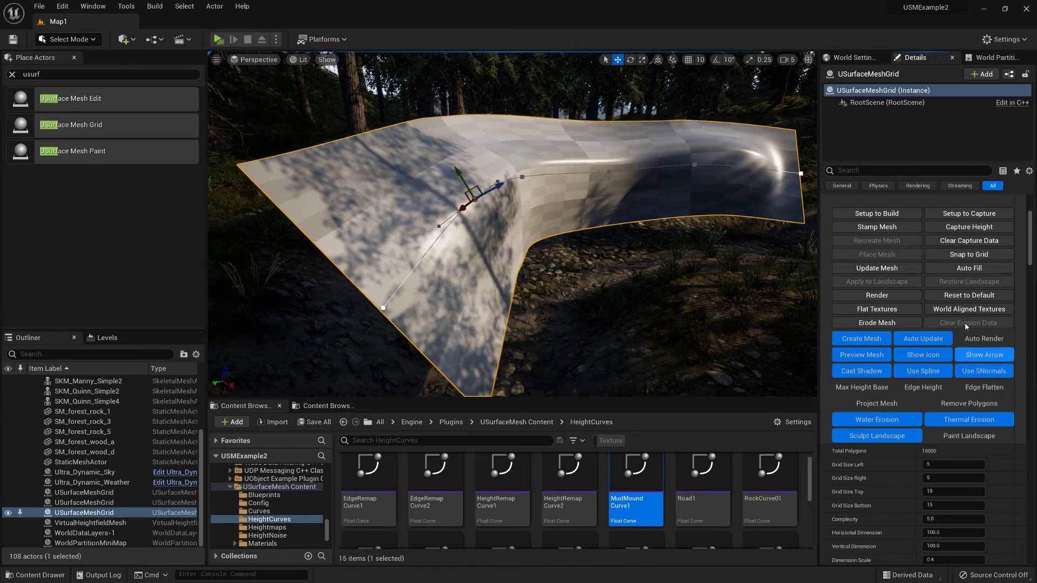
pyautogui.click(979, 229)
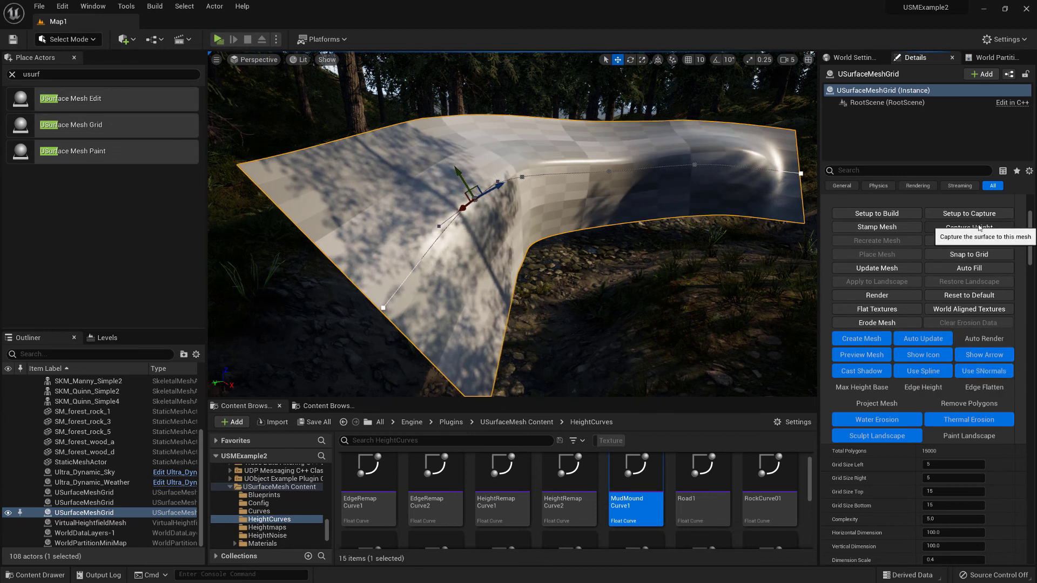
pyautogui.moveTo(639, 221); pyautogui.dragTo(589, 220, button='right')
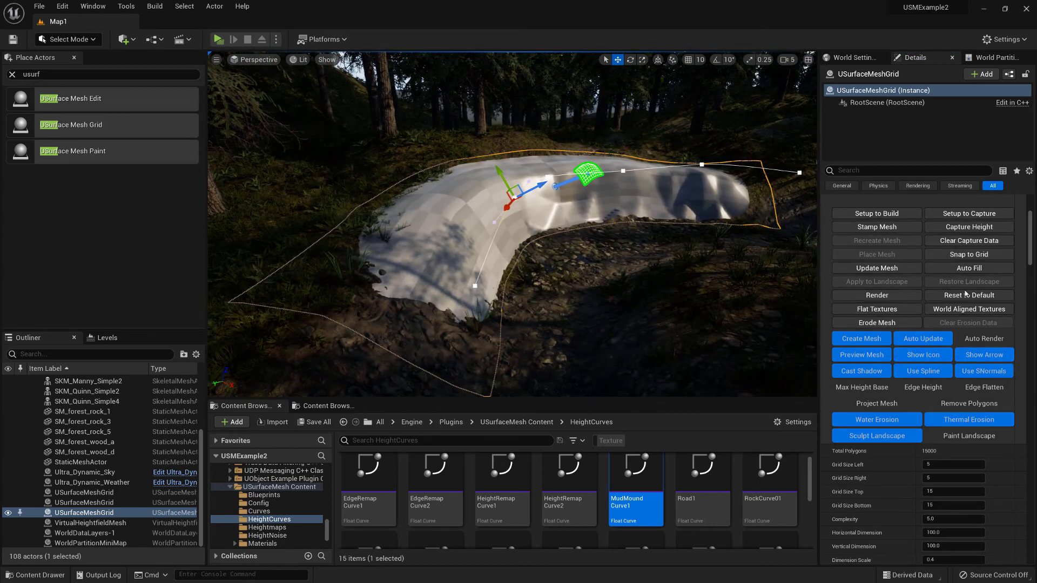
# Step: Clear the capture data and restore projection by turning Project Mesh on and Use SNormals off
pyautogui.click(969, 244)
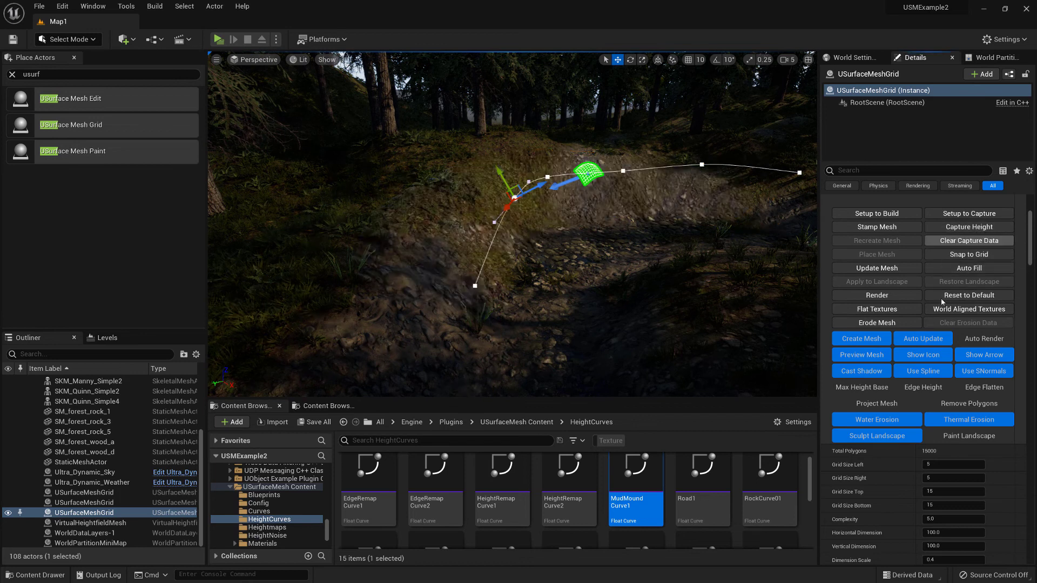
pyautogui.click(876, 403)
pyautogui.moveTo(550, 212); pyautogui.dragTo(548, 206, button='right')
pyautogui.click(983, 371)
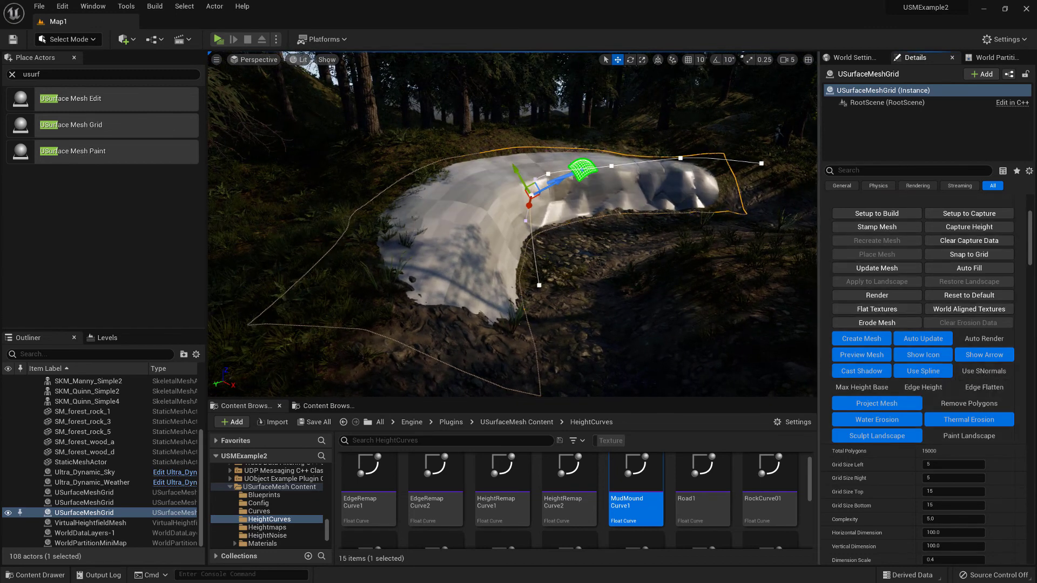
# Step: Try moving the spline point at the mound's bend along the bank, and undo the move
pyautogui.moveTo(621, 227); pyautogui.dragTo(597, 222, button='right')
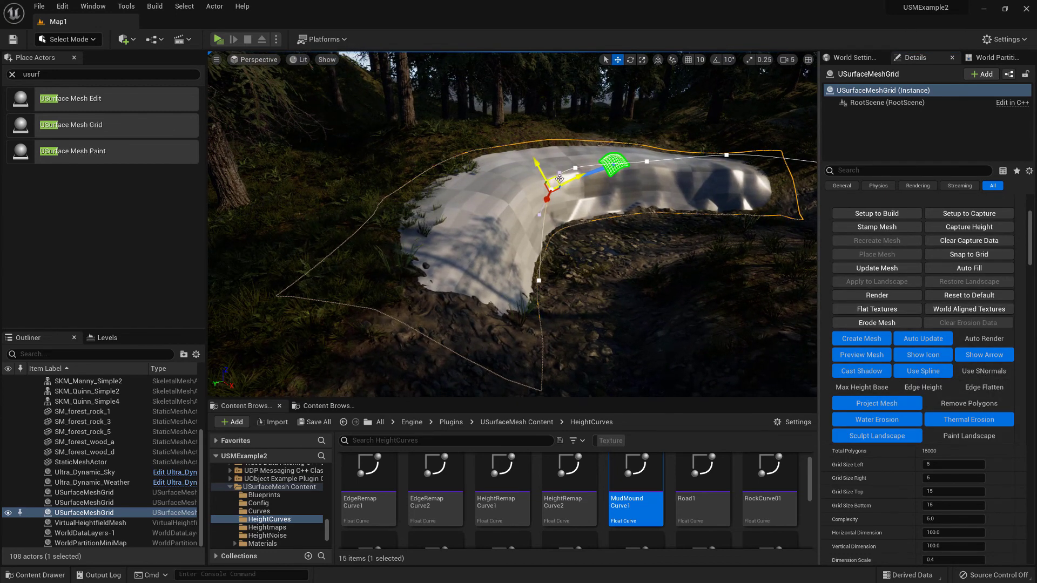
pyautogui.moveTo(560, 179); pyautogui.dragTo(566, 164)
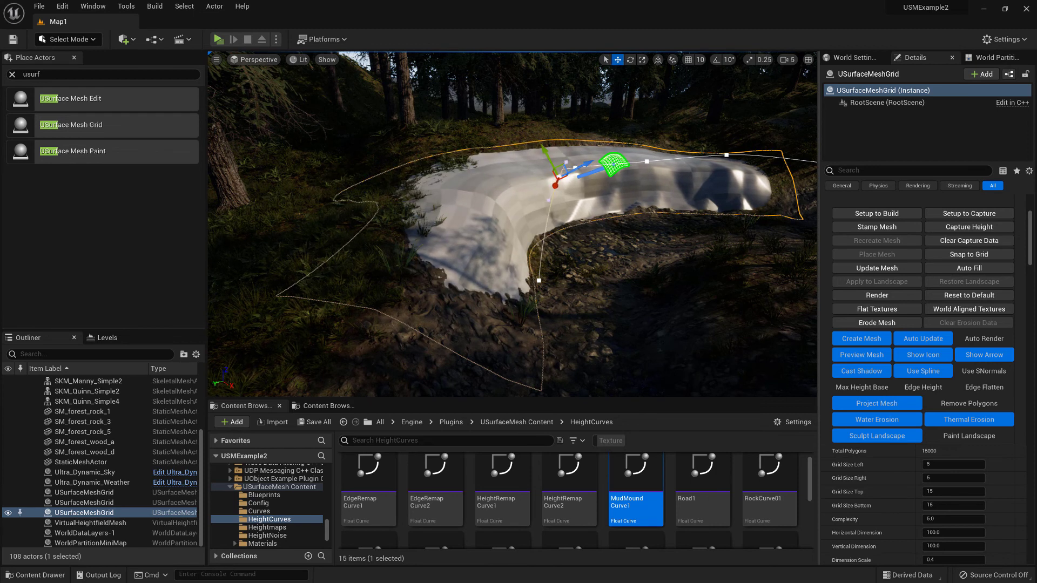
pyautogui.hotkey('ctrl', 'z')
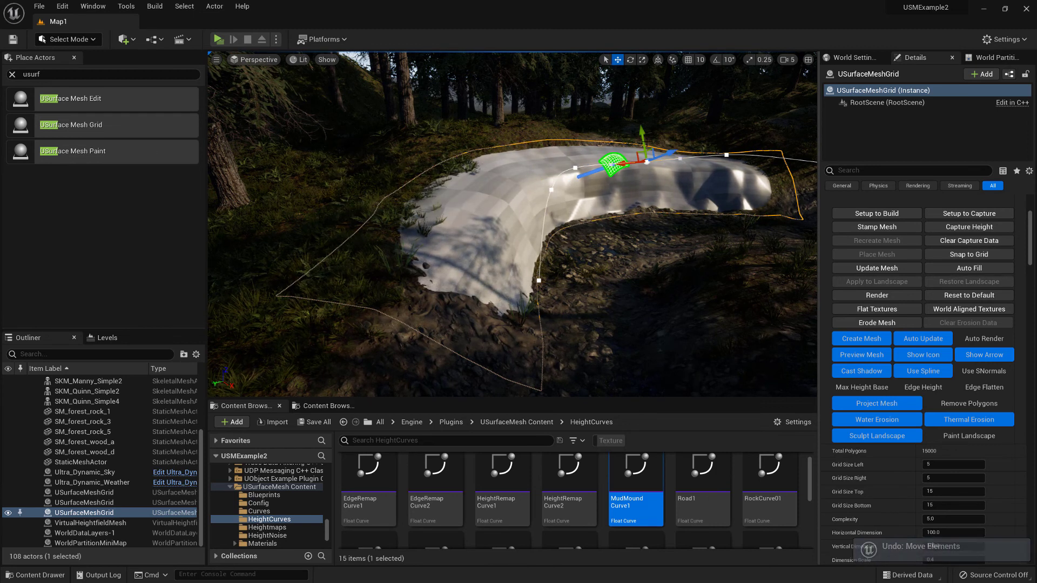
# Step: Try moving the whole projected mesh grid away from its place on the bank, and undo the move
pyautogui.hotkey('ctrl', 'z')
pyautogui.click(622, 171)
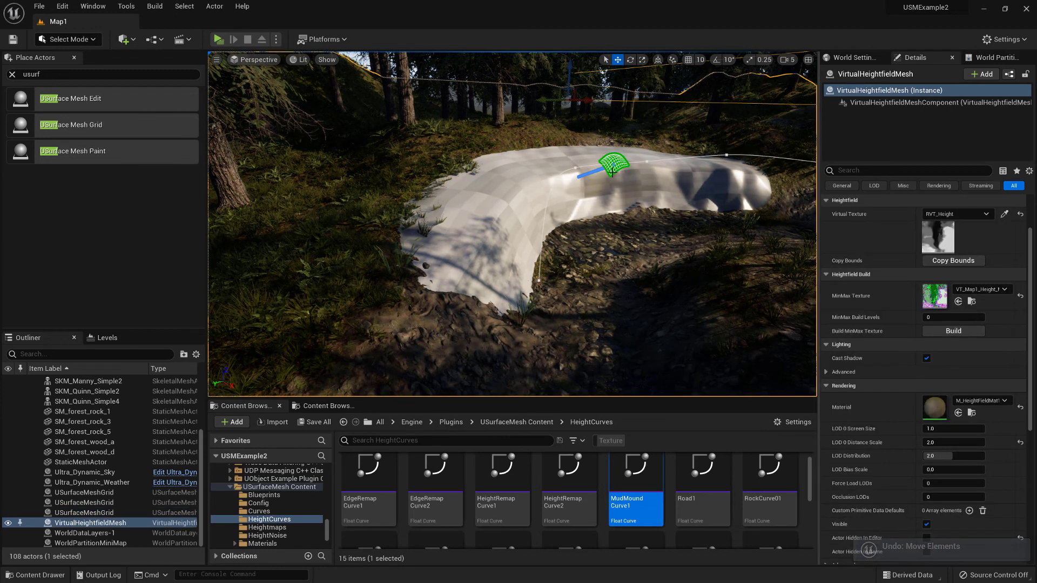
pyautogui.click(613, 172)
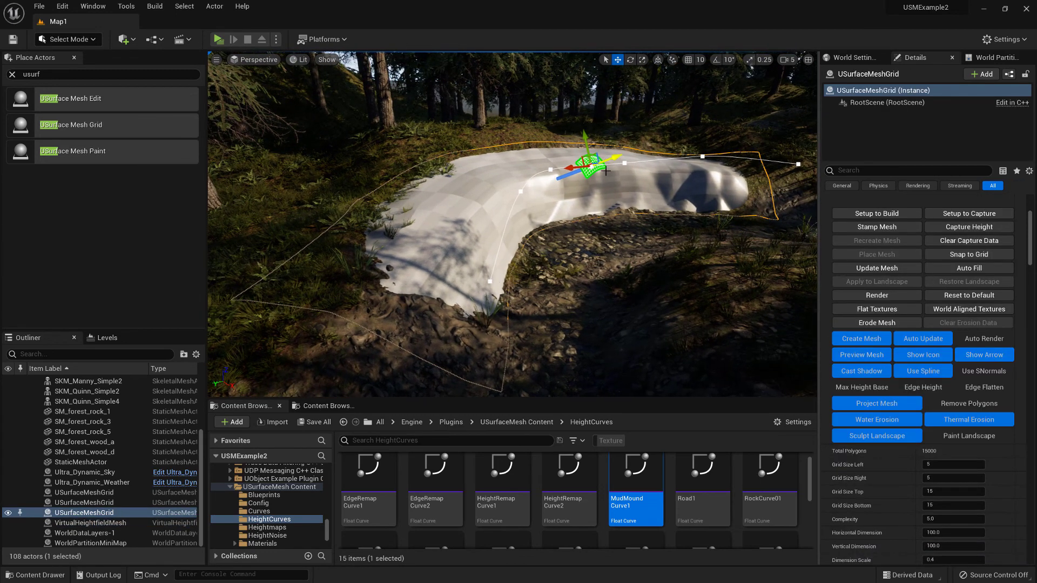
pyautogui.moveTo(597, 152); pyautogui.dragTo(628, 126)
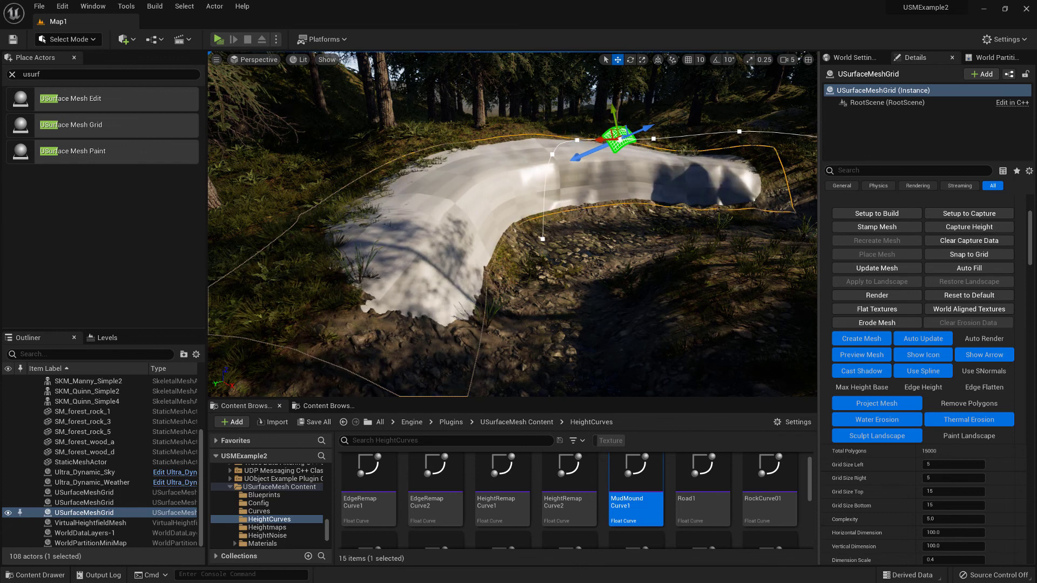
pyautogui.hotkey('ctrl', 'z')
# Step: Turn Project Mesh off and capture the bank's surface height into the mesh grid
pyautogui.click(876, 404)
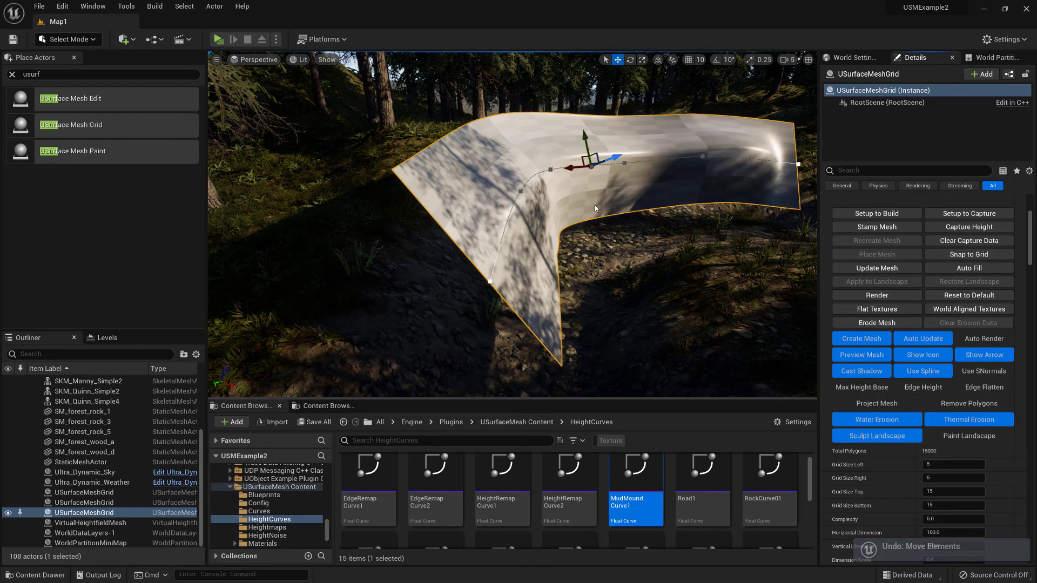
pyautogui.moveTo(570, 152); pyautogui.dragTo(594, 153, button='right')
pyautogui.moveTo(571, 151); pyautogui.dragTo(587, 130)
pyautogui.hotkey('ctrl', 'z')
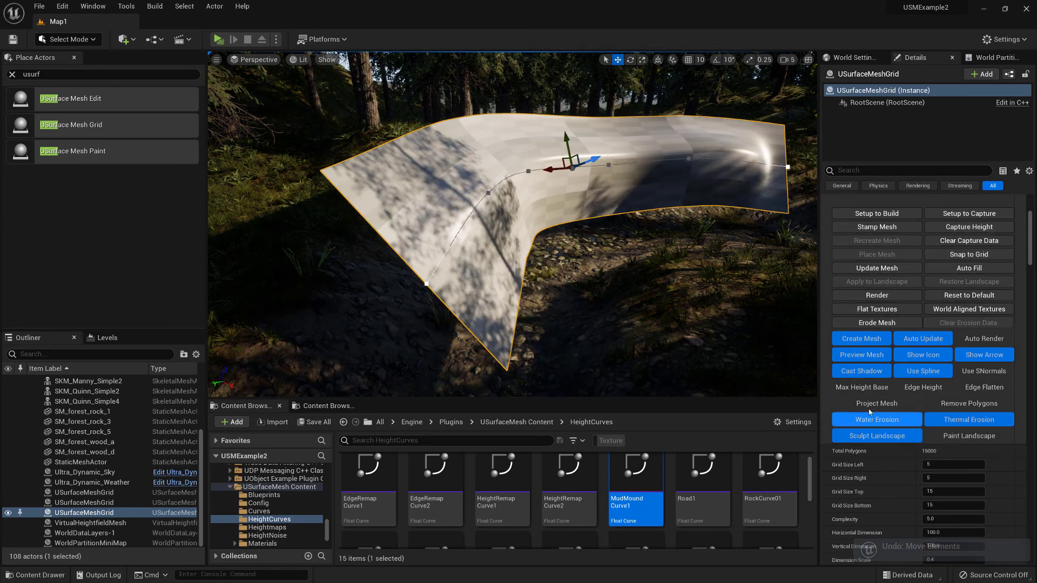
pyautogui.click(991, 228)
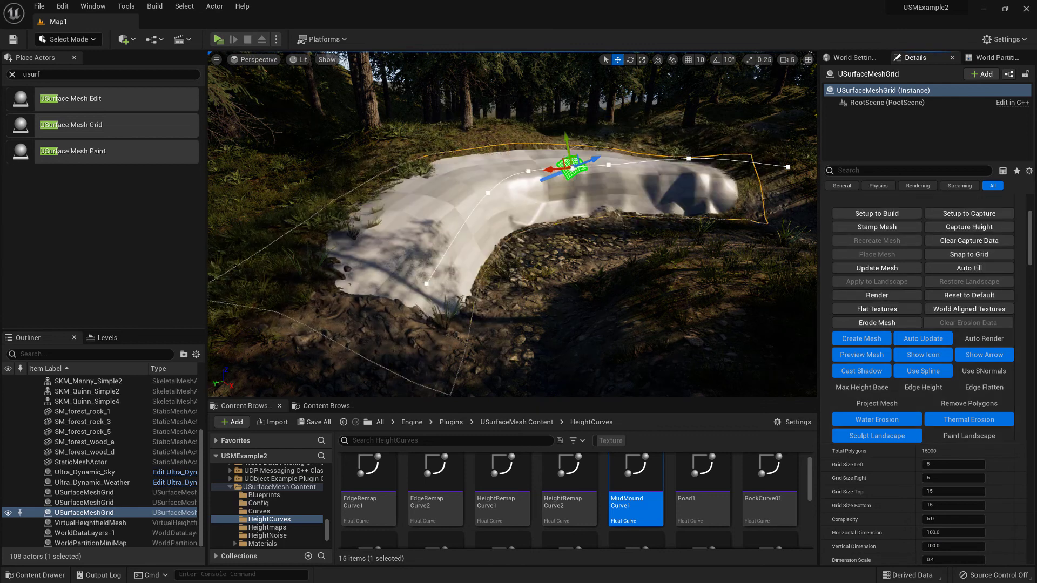
# Step: Try moving the mesh grid with its captured height above the bank, and undo the move
pyautogui.keyDown('alt'); pyautogui.moveTo(487, 183); pyautogui.dragTo(519, 192); pyautogui.keyUp('alt')
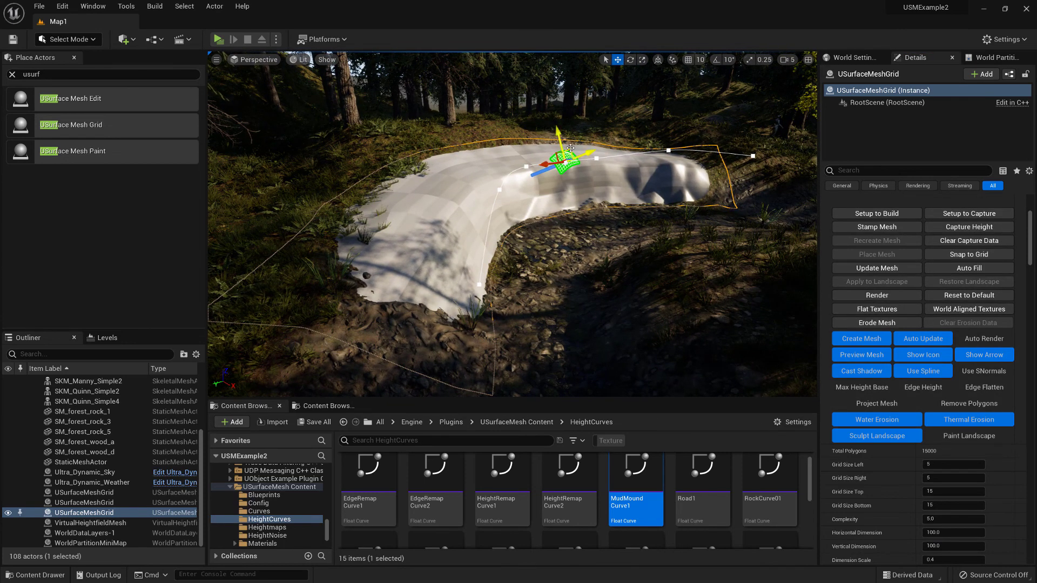
pyautogui.moveTo(572, 147); pyautogui.dragTo(614, 122)
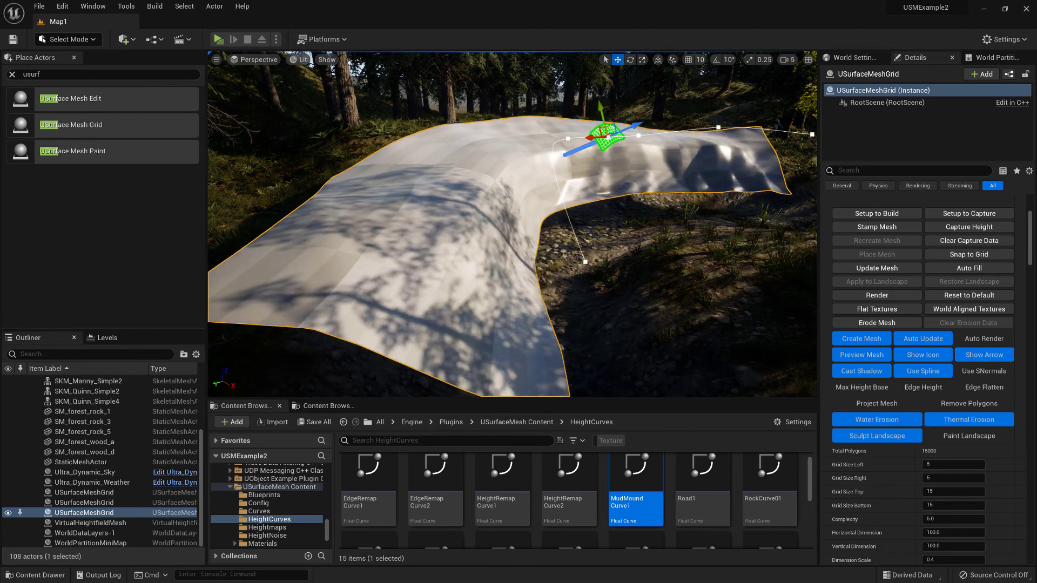
pyautogui.moveTo(512, 224)
pyautogui.keyDown('alt'); pyautogui.mouseDown()
pyautogui.moveTo(486, 219)
pyautogui.moveTo(562, 232)
pyautogui.moveTo(510, 219)
pyautogui.mouseUp(); pyautogui.keyUp('alt')
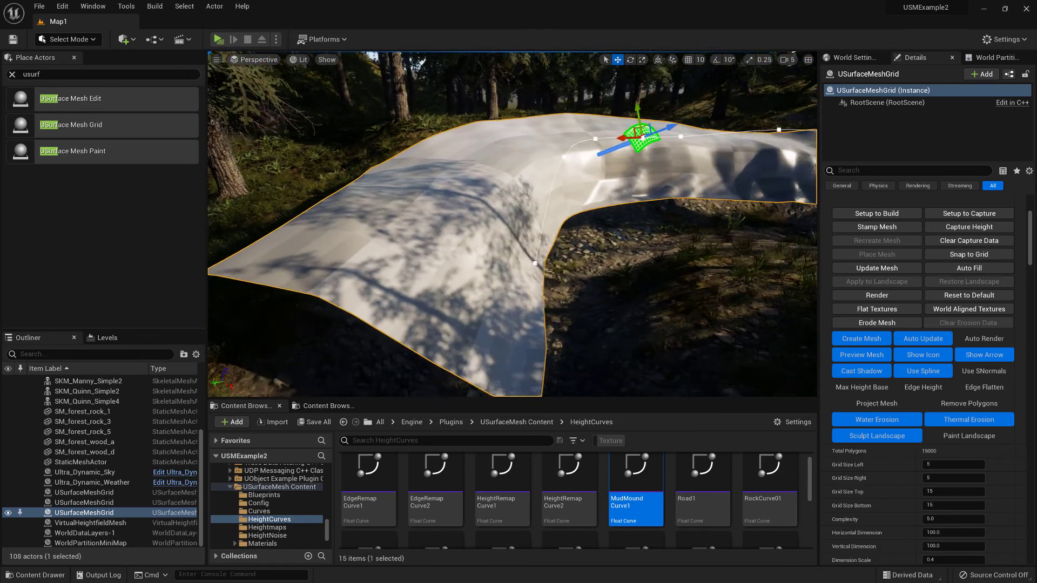
pyautogui.moveTo(512, 224); pyautogui.dragTo(538, 252, button='right')
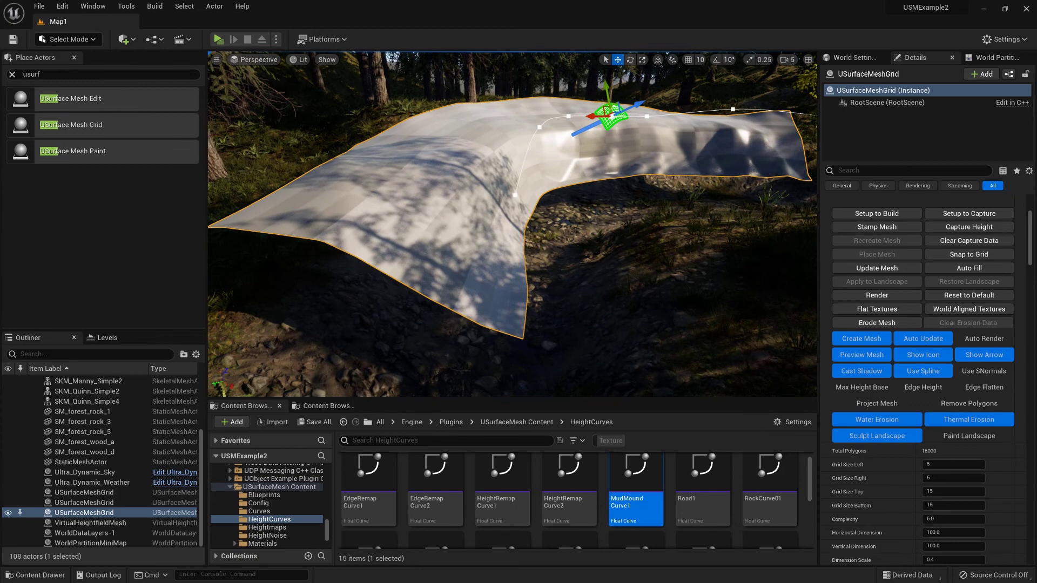
pyautogui.hotkey('ctrl', 'z')
# Step: Set the mesh grid's Capture Smoothing to 5 to soften the creases at the mound's far end
pyautogui.moveTo(586, 155); pyautogui.dragTo(553, 250, button='right')
pyautogui.press('w')
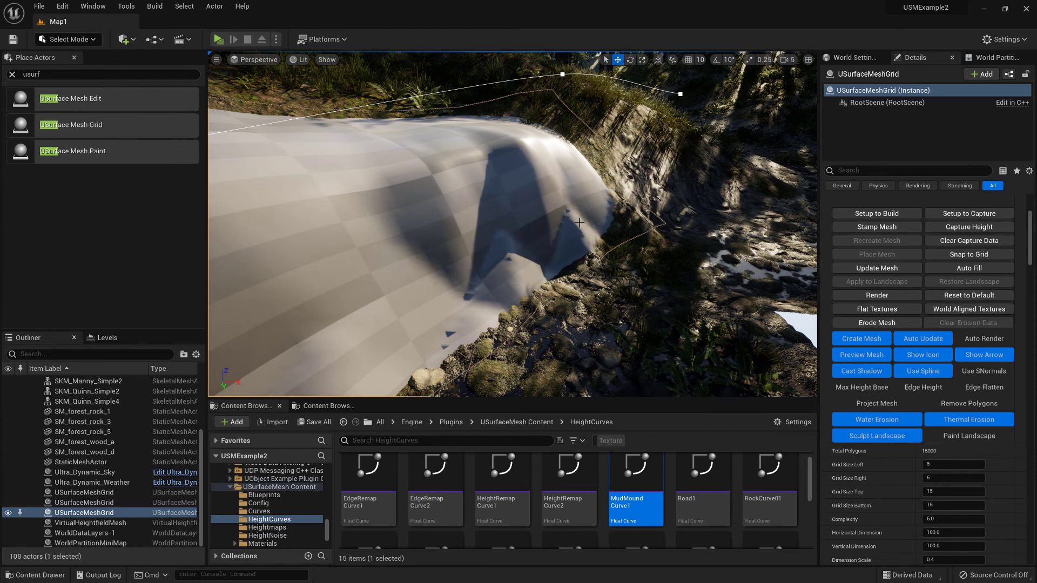
pyautogui.moveTo(510, 329); pyautogui.dragTo(525, 251, button='right')
pyautogui.scroll(-4, 890, 384)
pyautogui.scroll(-5, 891, 376)
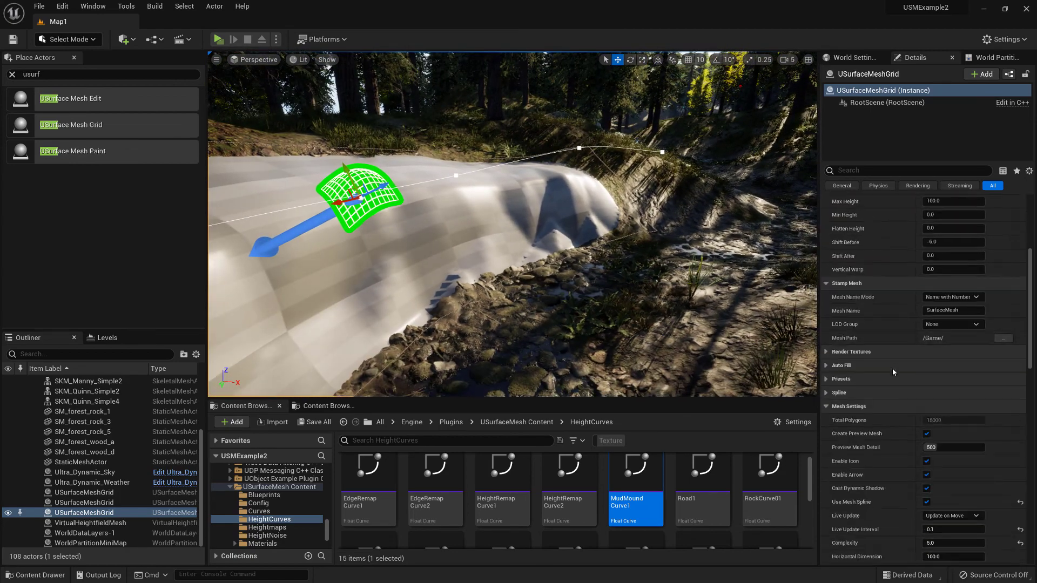
pyautogui.moveTo(1034, 328); pyautogui.dragTo(1033, 366)
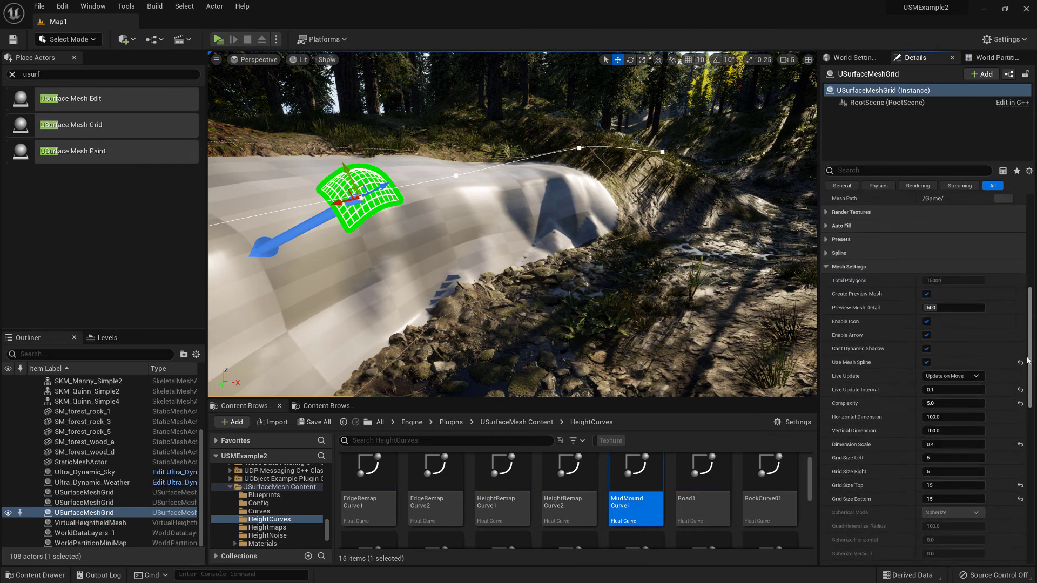
pyautogui.scroll(-6, 868, 357)
pyautogui.scroll(-2, 867, 357)
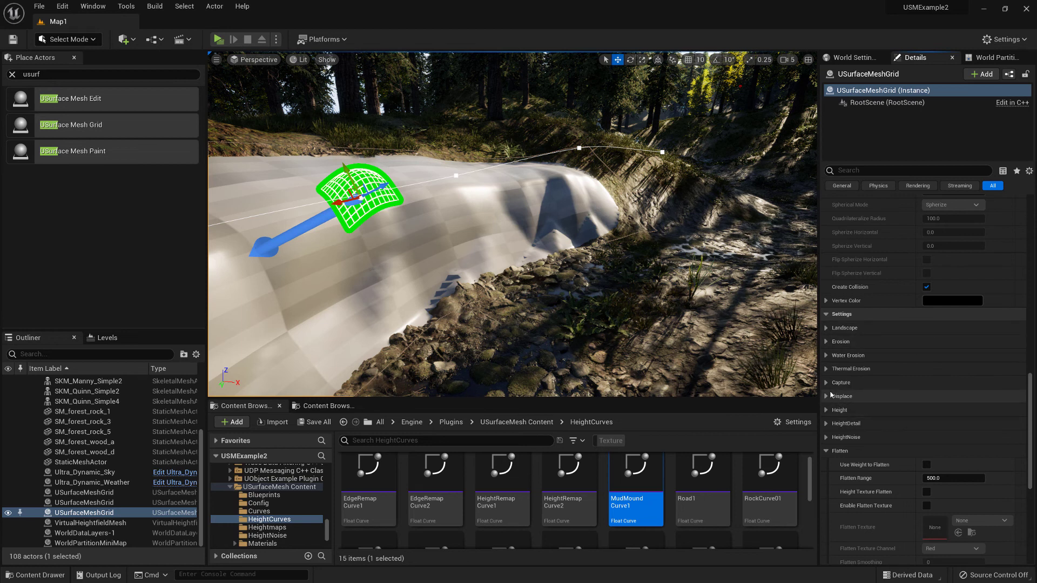
pyautogui.click(834, 383)
pyautogui.scroll(-3, 866, 387)
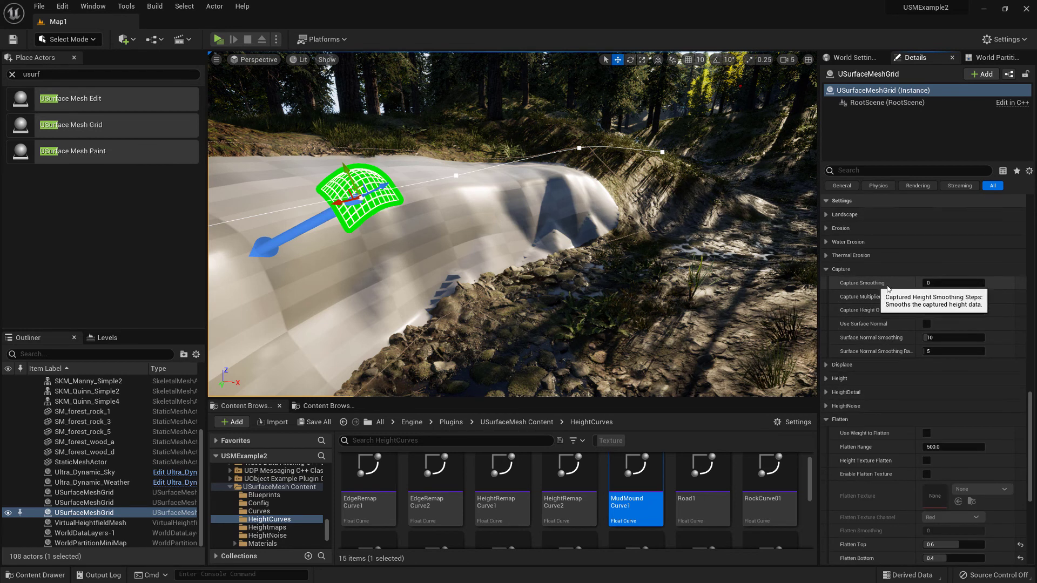
pyautogui.click(954, 283)
pyautogui.write('5')
pyautogui.press('Return')
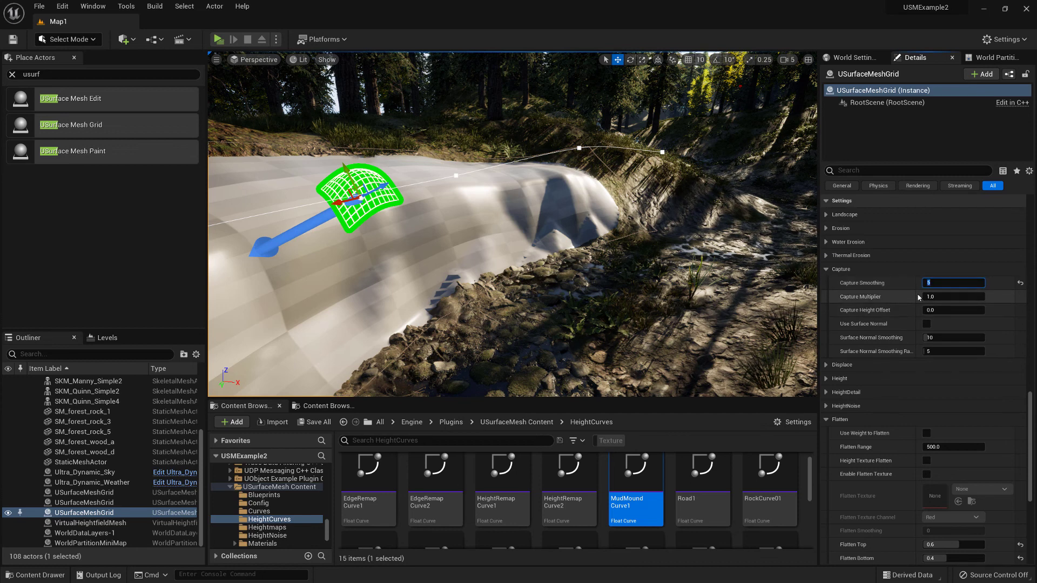
# Step: Capture the surface height again with the new smoothing and inspect the mound's shape from both ends
pyautogui.scroll(2, 1034, 323)
pyautogui.scroll(5, 1016, 324)
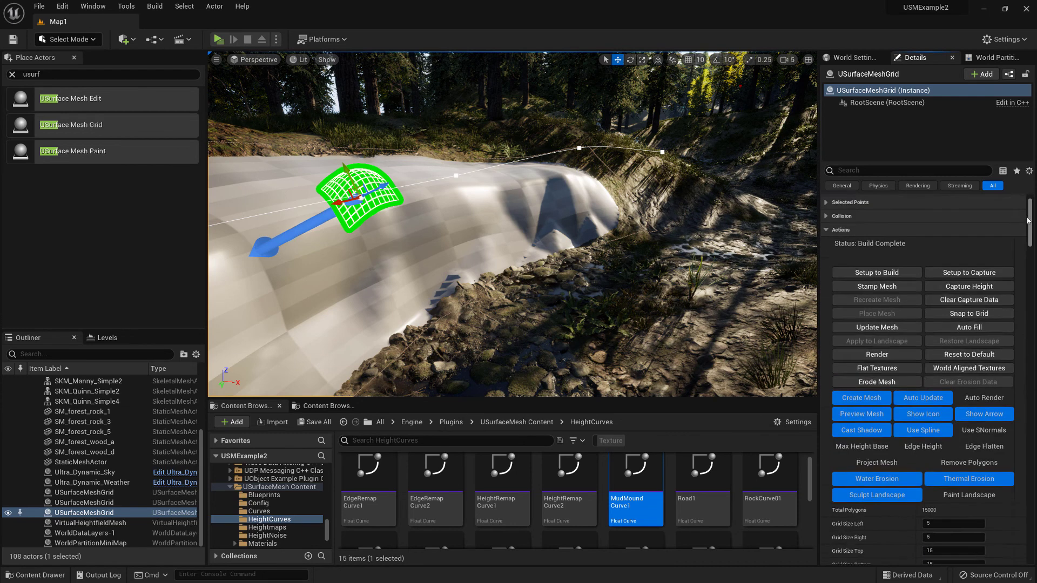
pyautogui.click(969, 298)
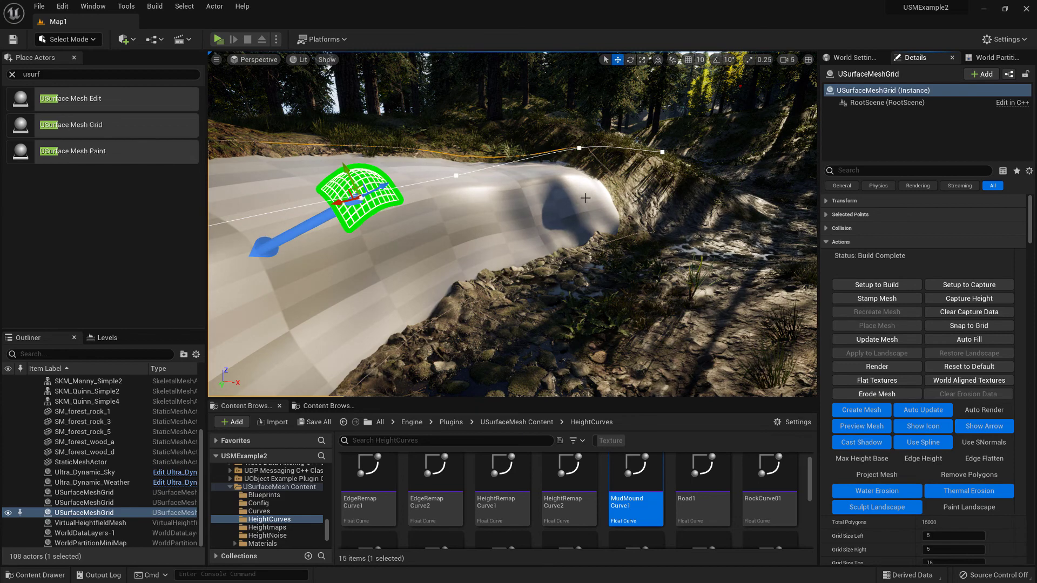
pyautogui.moveTo(586, 198); pyautogui.dragTo(557, 211, button='right')
pyautogui.moveTo(628, 344); pyautogui.dragTo(629, 303, button='right')
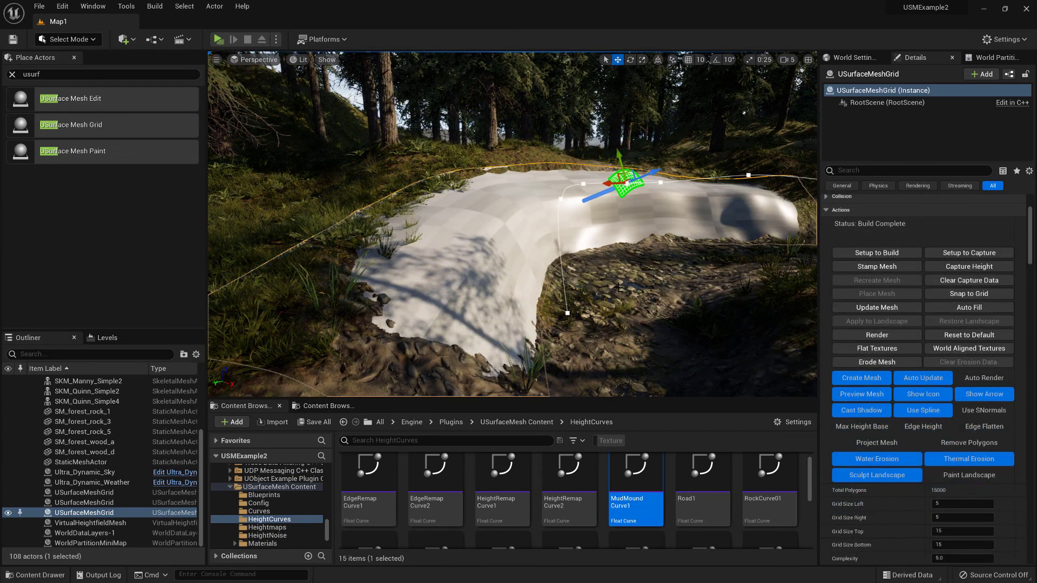
pyautogui.moveTo(618, 286); pyautogui.dragTo(661, 229, button='right')
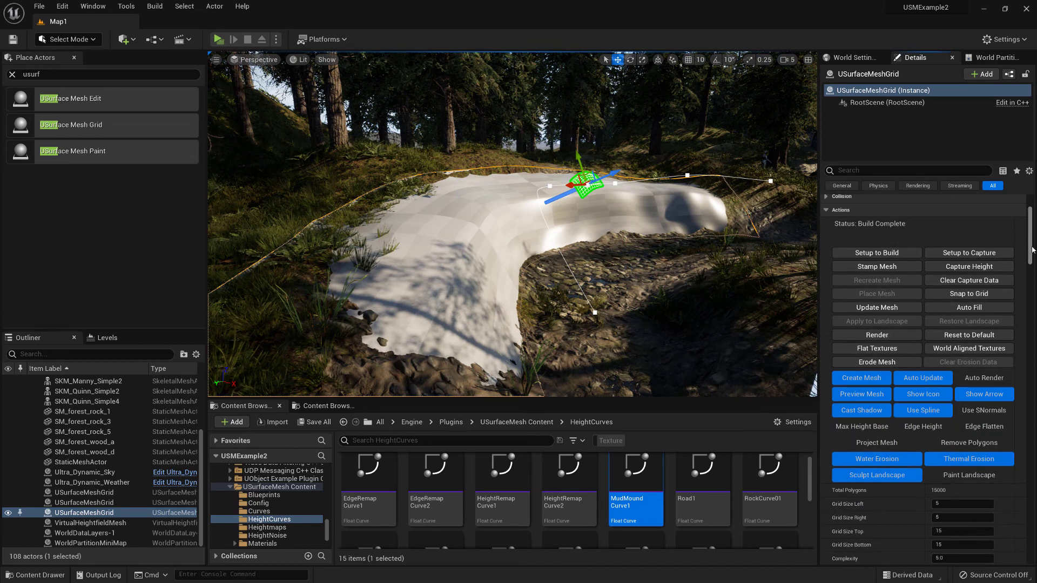
# Step: Enable the height noise texture on the mesh grid and set Noise Alignment to World Aligned
pyautogui.scroll(-5, 1033, 250)
pyautogui.scroll(-3, 867, 429)
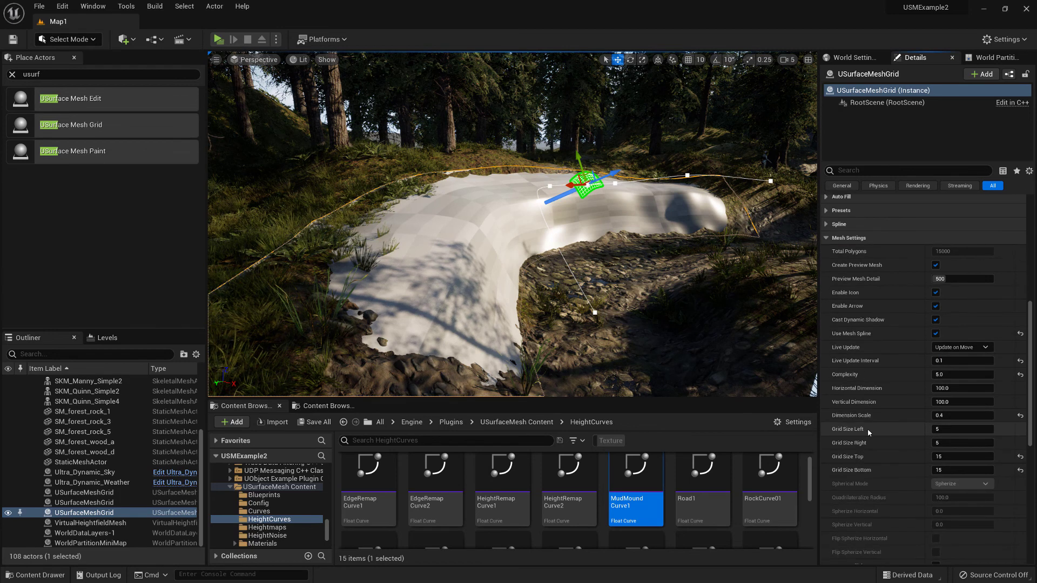
pyautogui.scroll(-6, 867, 429)
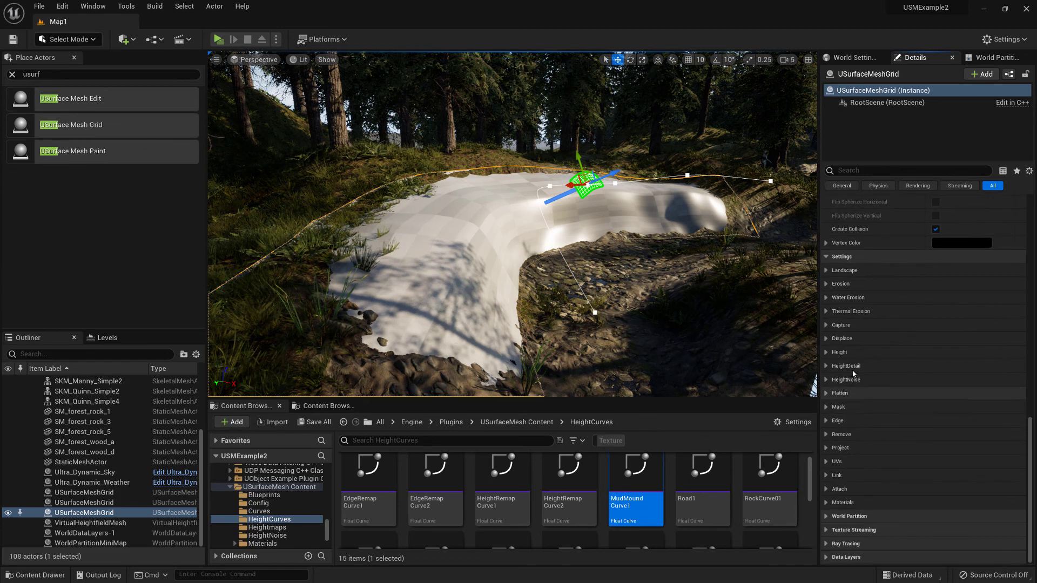
pyautogui.click(826, 380)
pyautogui.scroll(-3, 854, 379)
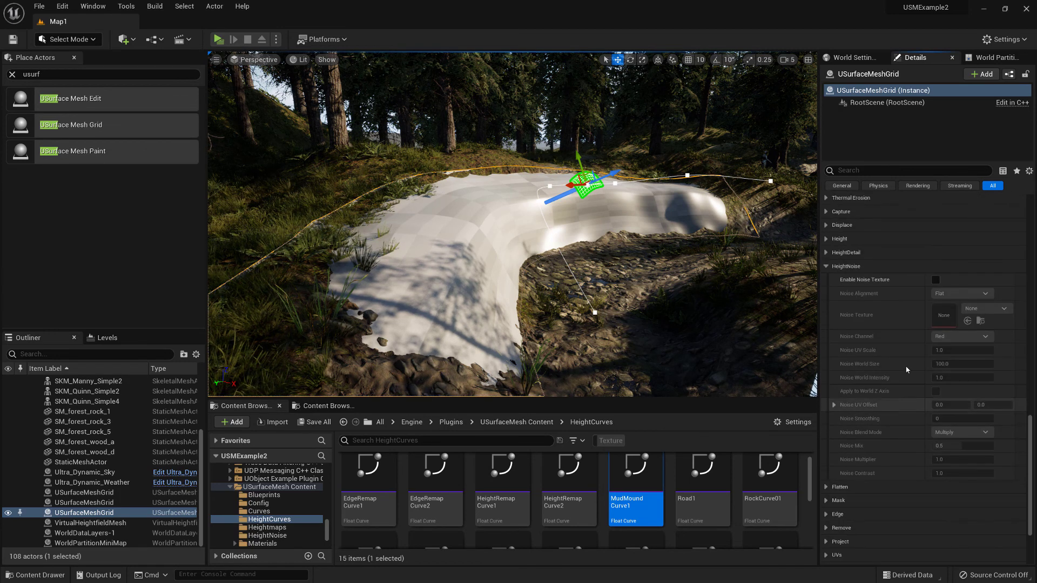
pyautogui.click(935, 280)
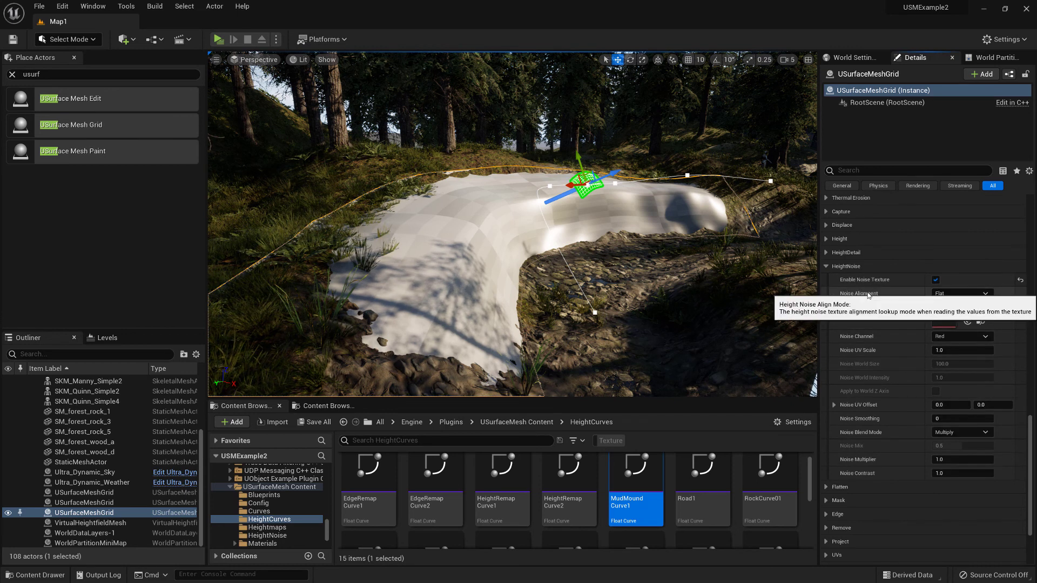
pyautogui.click(951, 294)
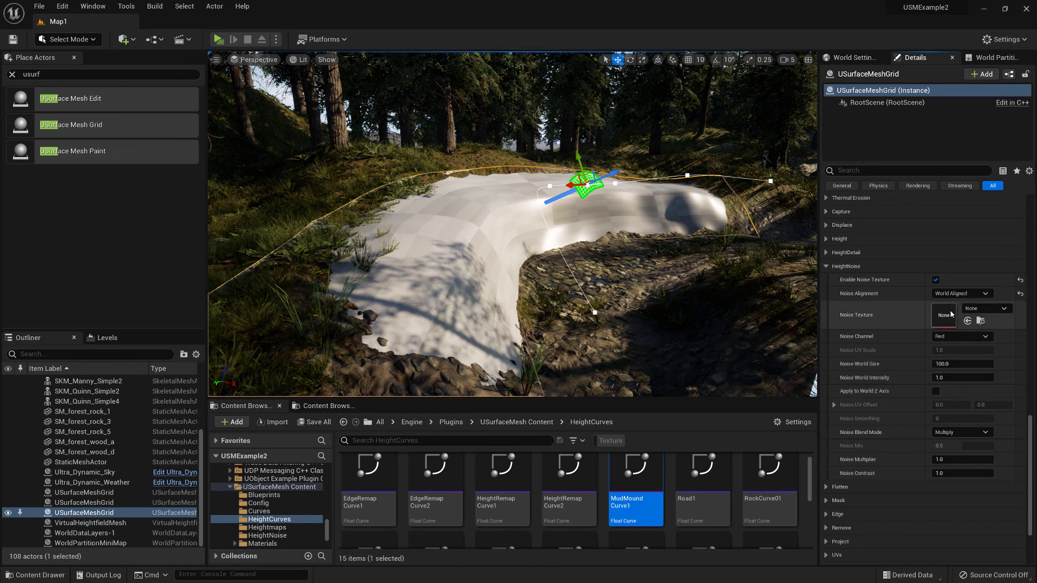
pyautogui.click(952, 311)
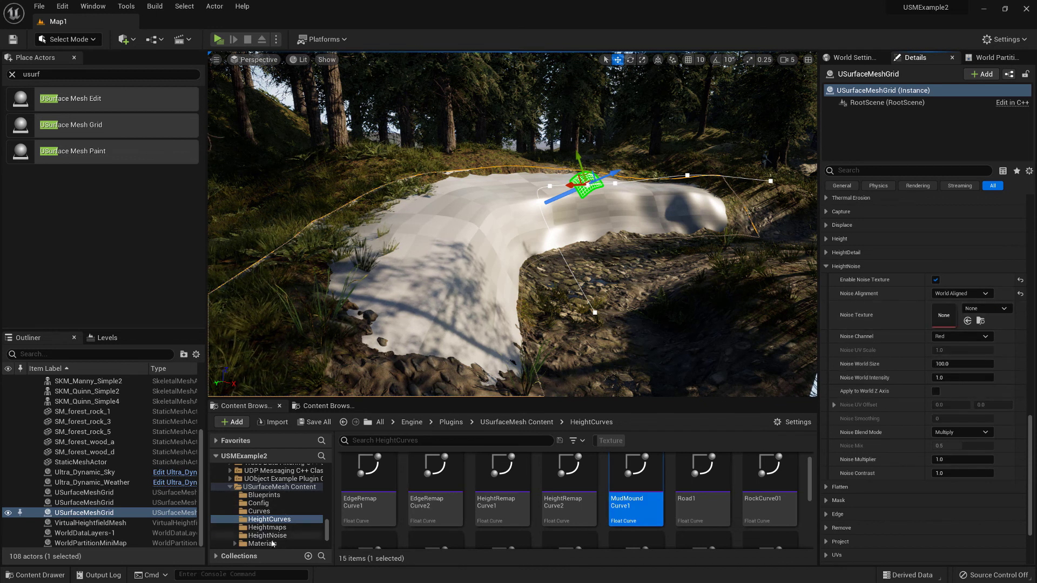
# Step: Assign T_HeightNoise13 from the HeightNoise folder as the mesh grid's Noise Texture
pyautogui.scroll(-1, 280, 527)
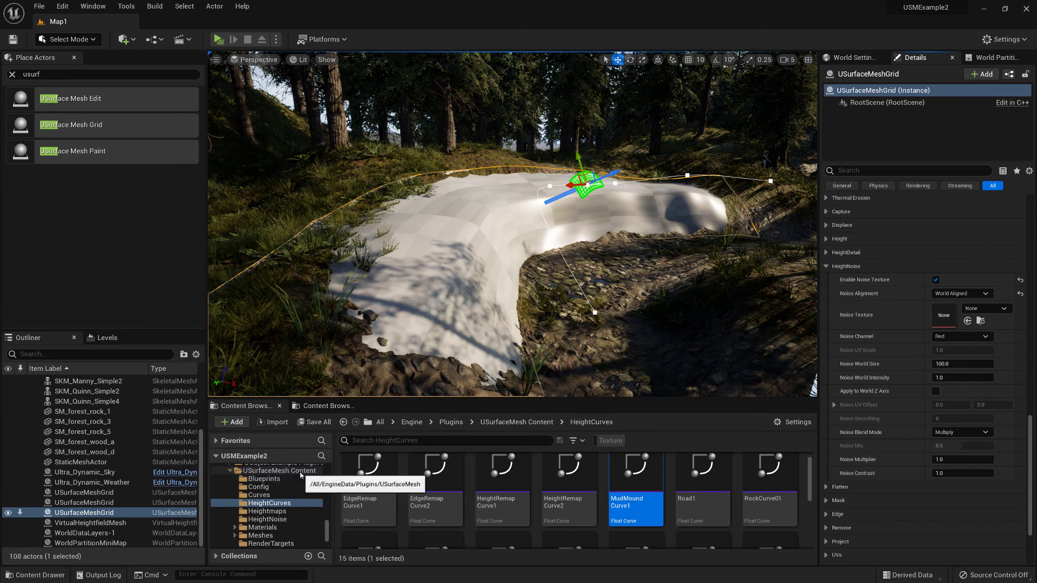
pyautogui.click(267, 519)
pyautogui.moveTo(768, 506)
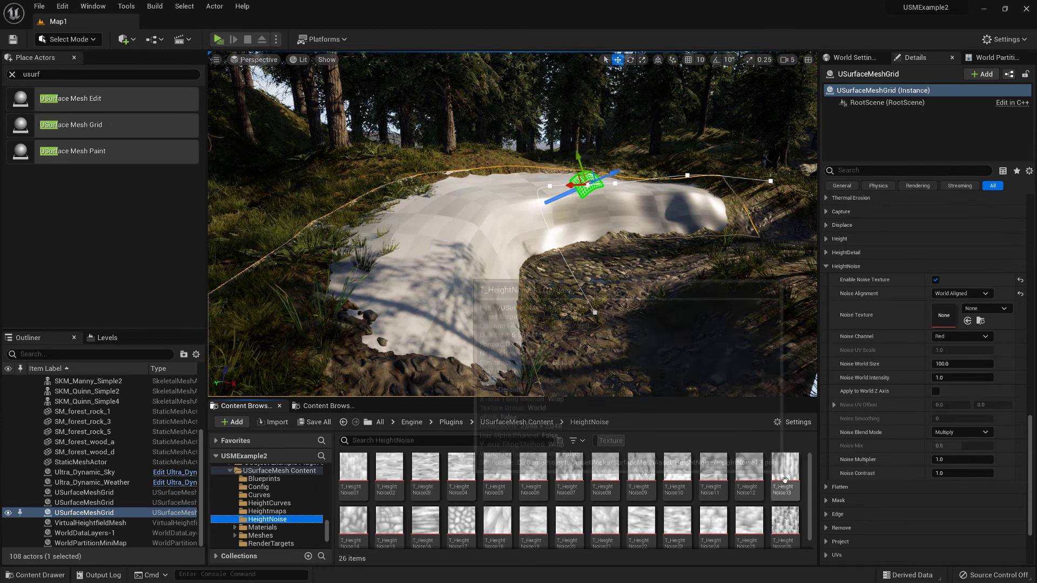
pyautogui.moveTo(761, 481)
pyautogui.scroll(-1, 761, 480)
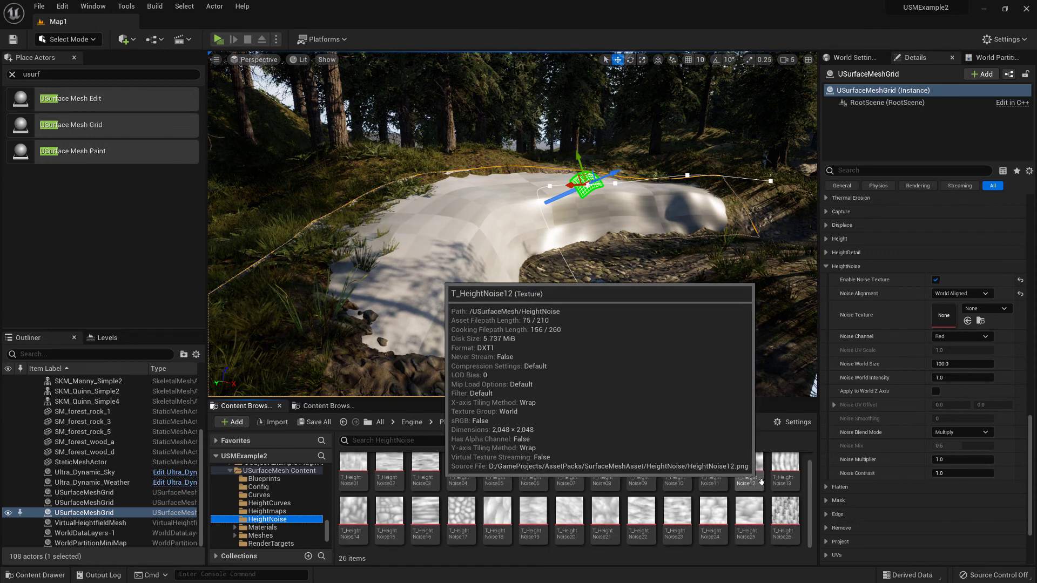
pyautogui.scroll(1, 761, 480)
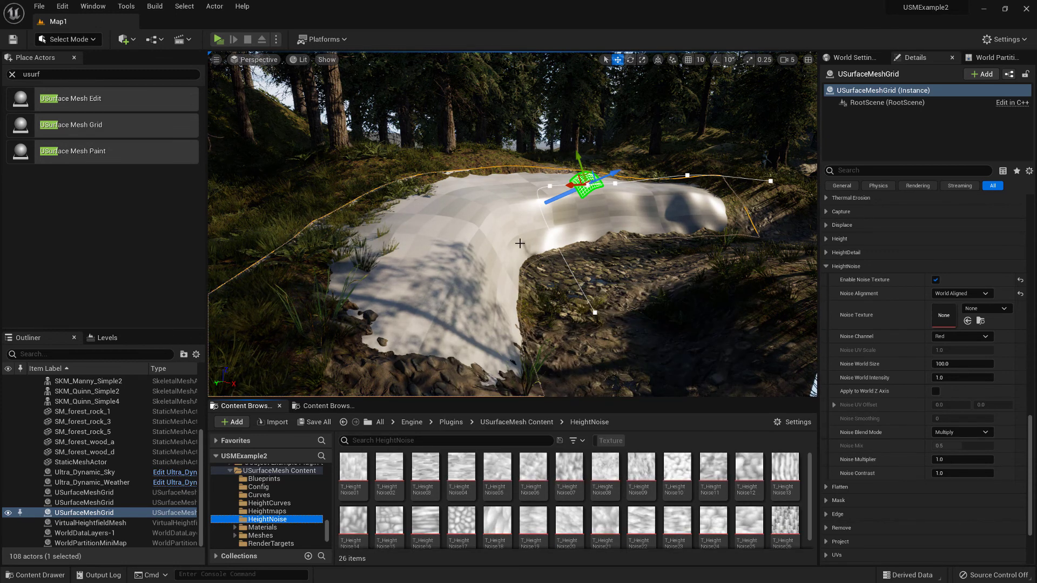
pyautogui.click(786, 479)
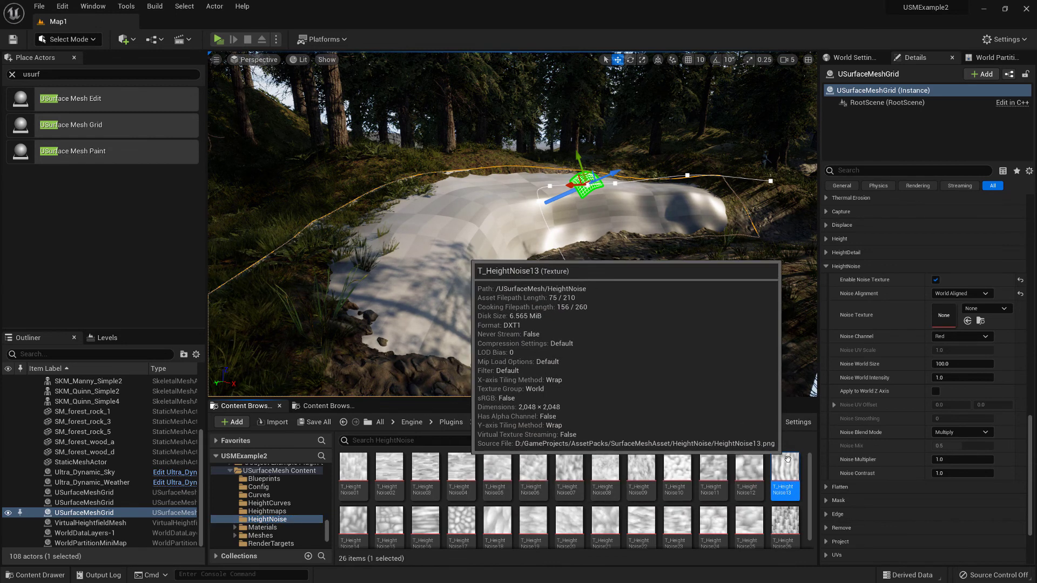
pyautogui.click(967, 321)
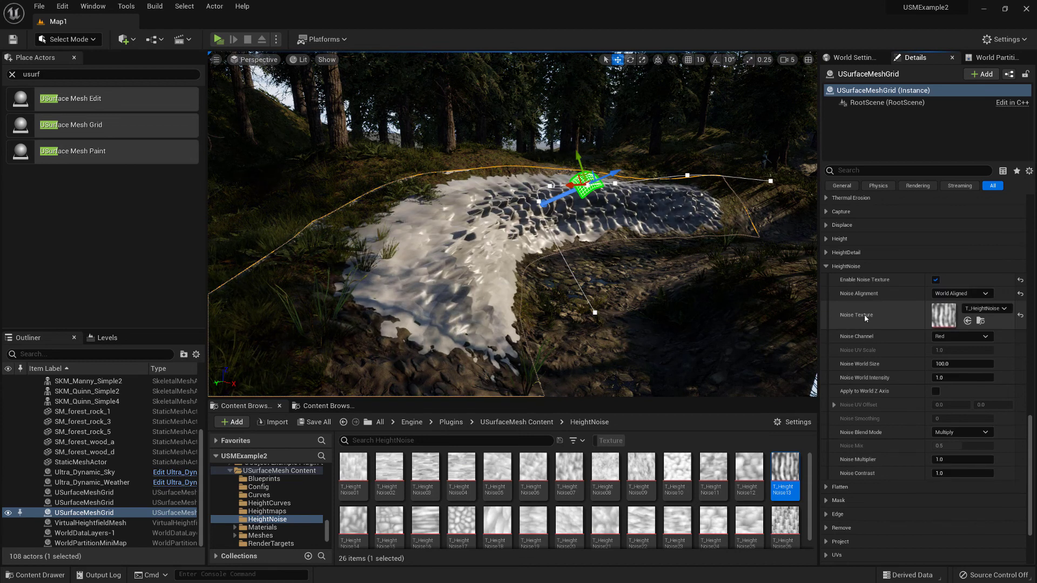
# Step: Set the height noise's Noise World Size to 300
pyautogui.moveTo(719, 313); pyautogui.dragTo(698, 322, button='right')
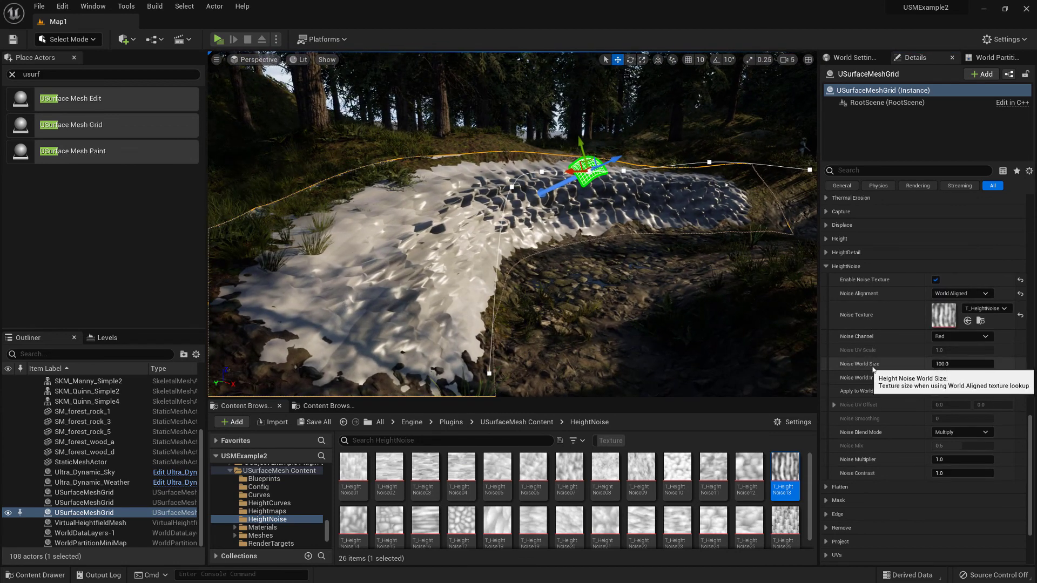
pyautogui.write('3')
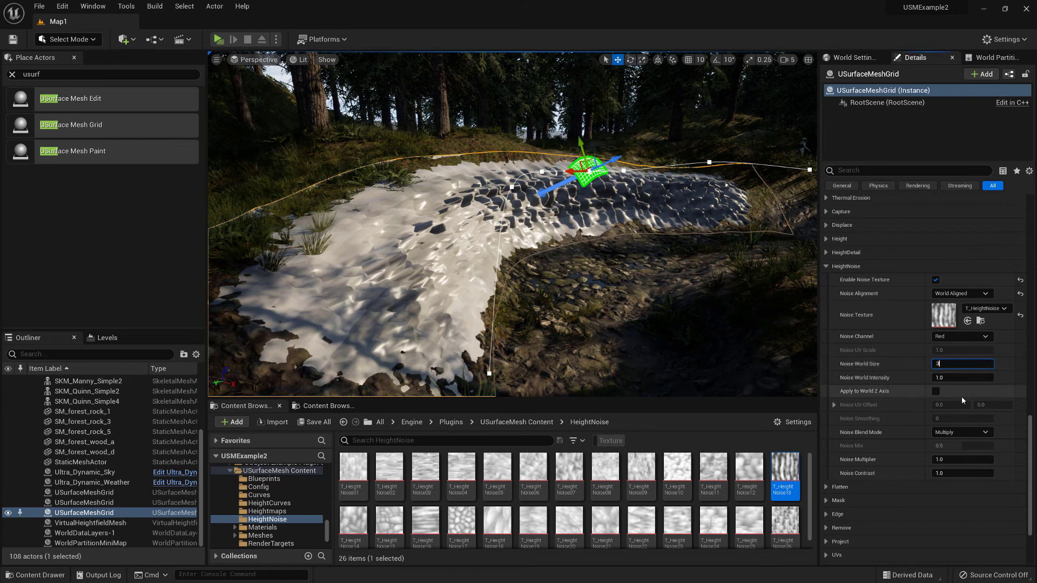
pyautogui.write('00')
pyautogui.press('Return')
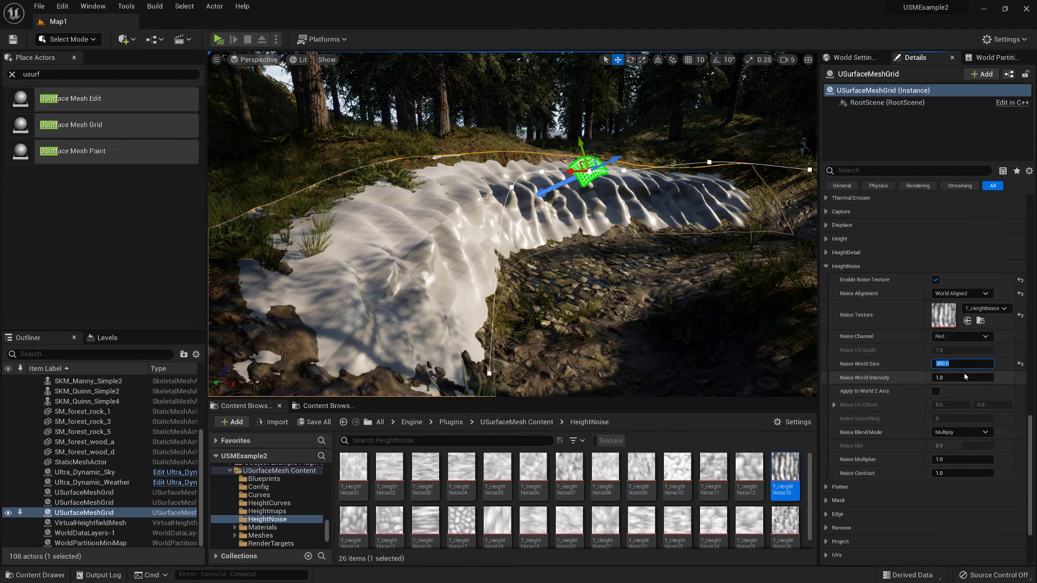
# Step: Reduce the height noise's Noise Contrast, trying 0.3 and settling on 0.35 while checking the mound
pyautogui.write('400')
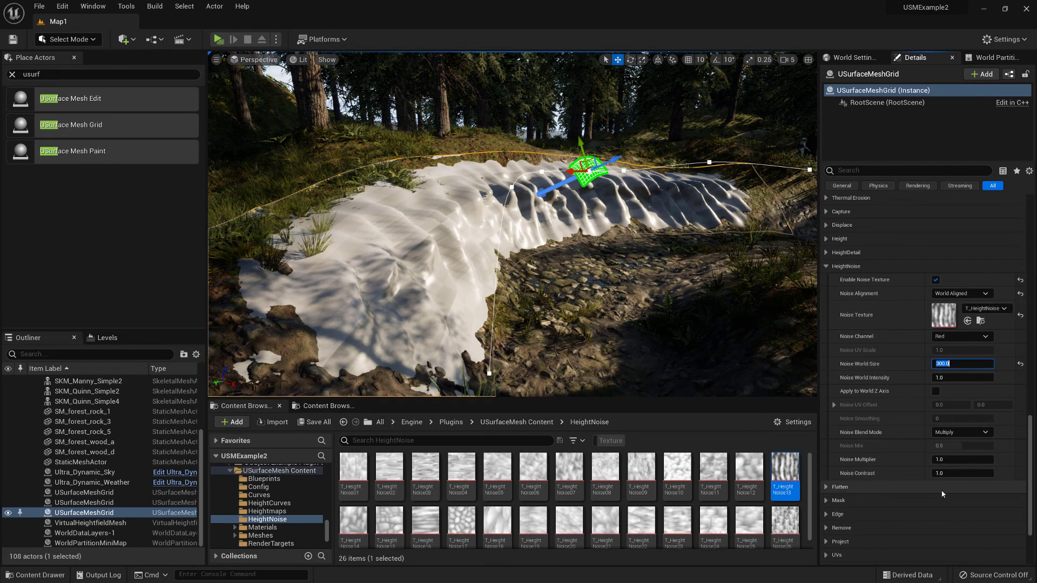
pyautogui.click(947, 473)
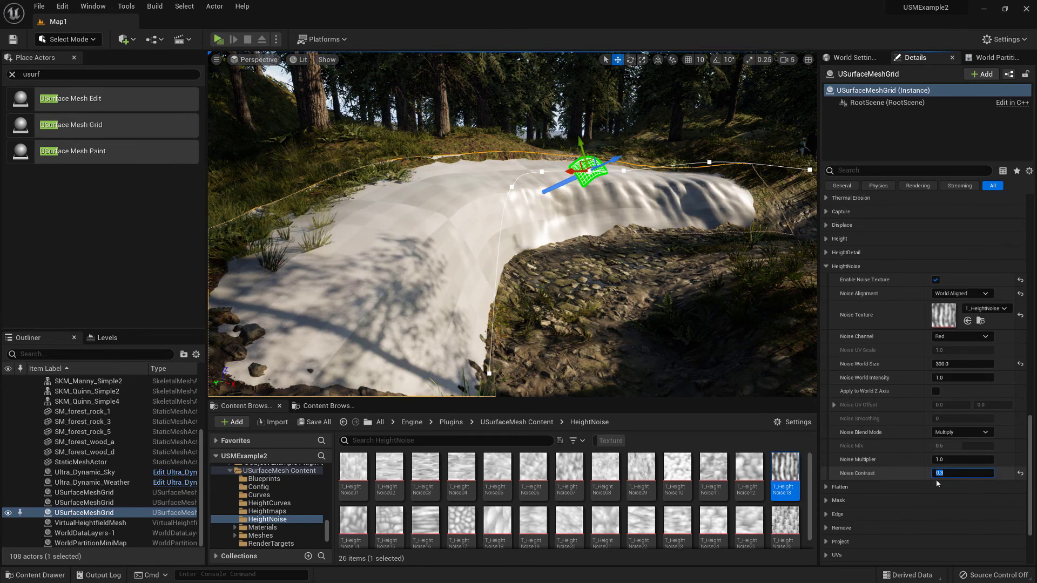
pyautogui.moveTo(588, 222); pyautogui.dragTo(602, 196, button='right')
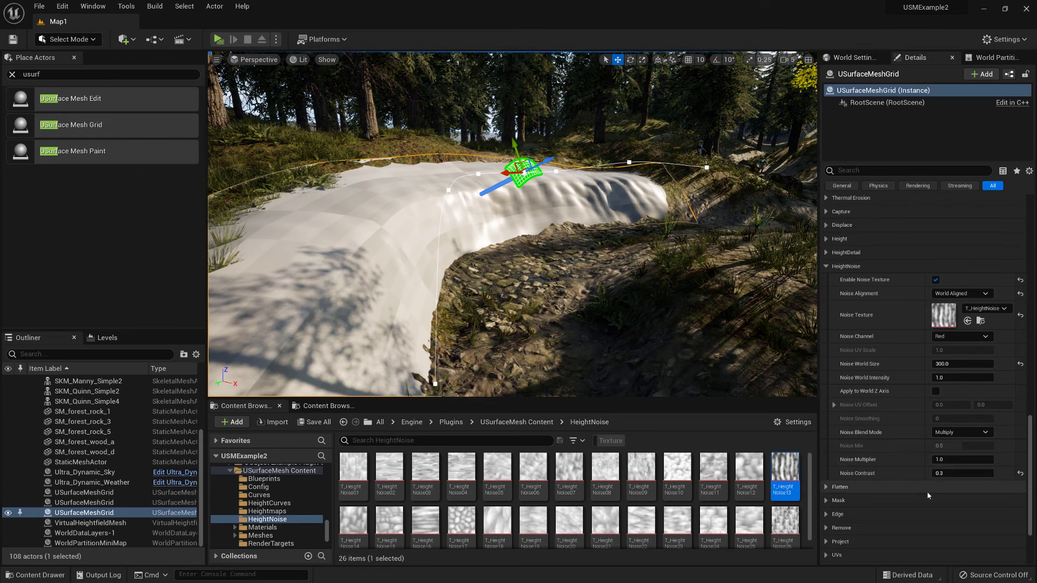
pyautogui.click(940, 473)
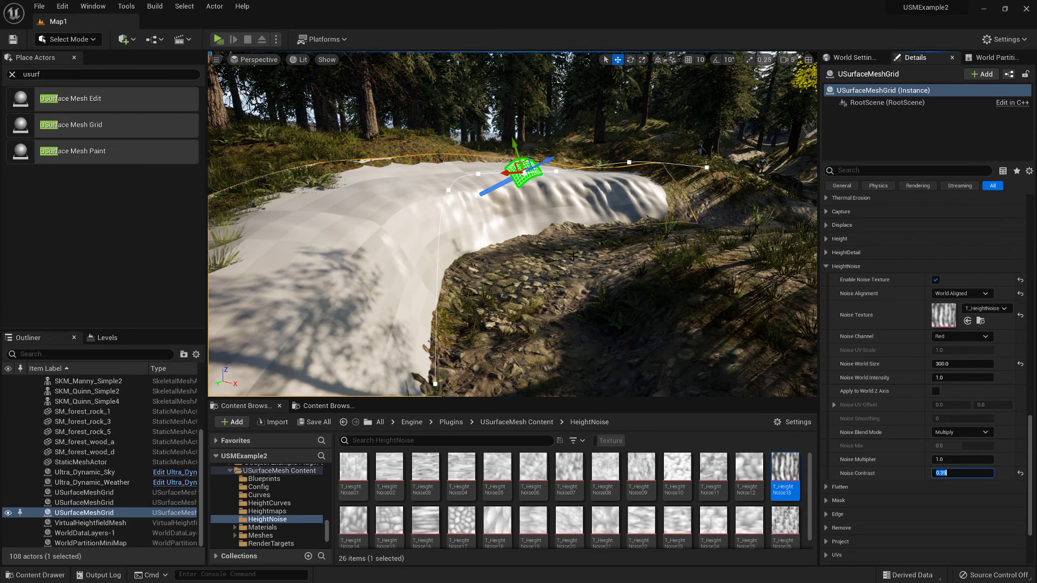
pyautogui.moveTo(573, 256); pyautogui.dragTo(597, 249, button='right')
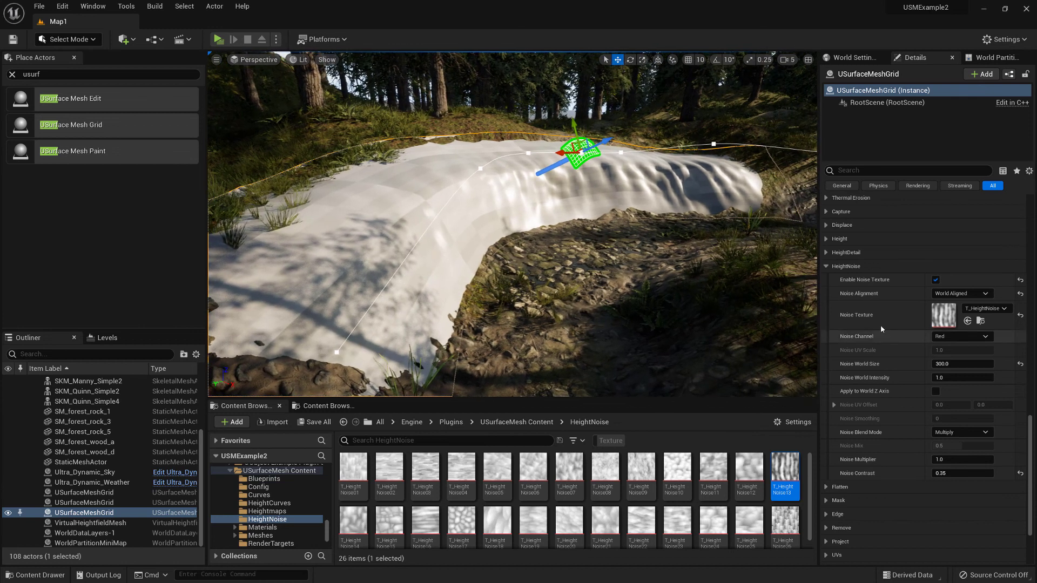
# Step: Enable the mesh grid's height detail texture and set Detail Alignment to World Aligned
pyautogui.click(827, 266)
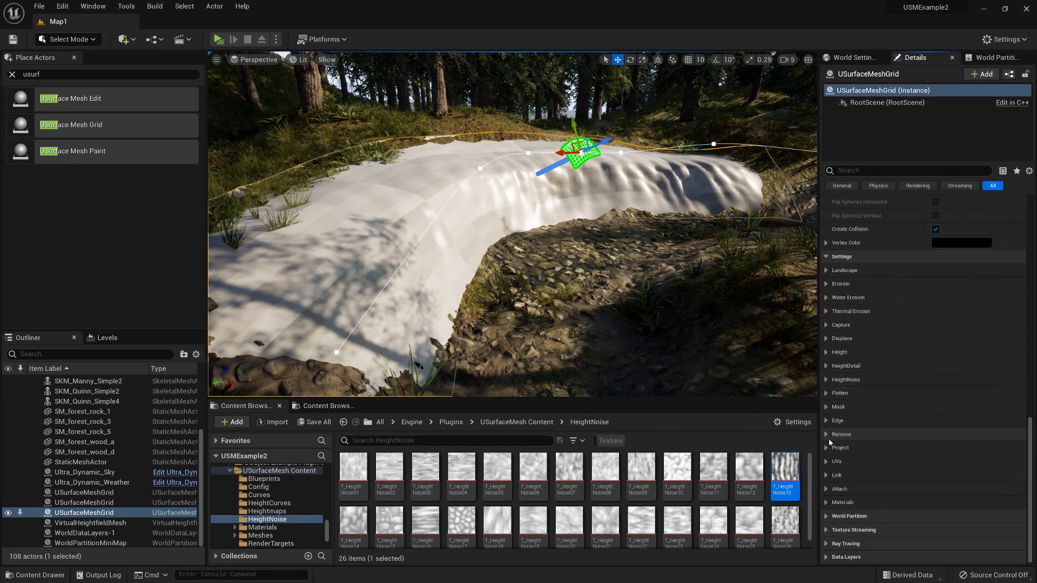
pyautogui.click(844, 365)
pyautogui.scroll(-3, 875, 313)
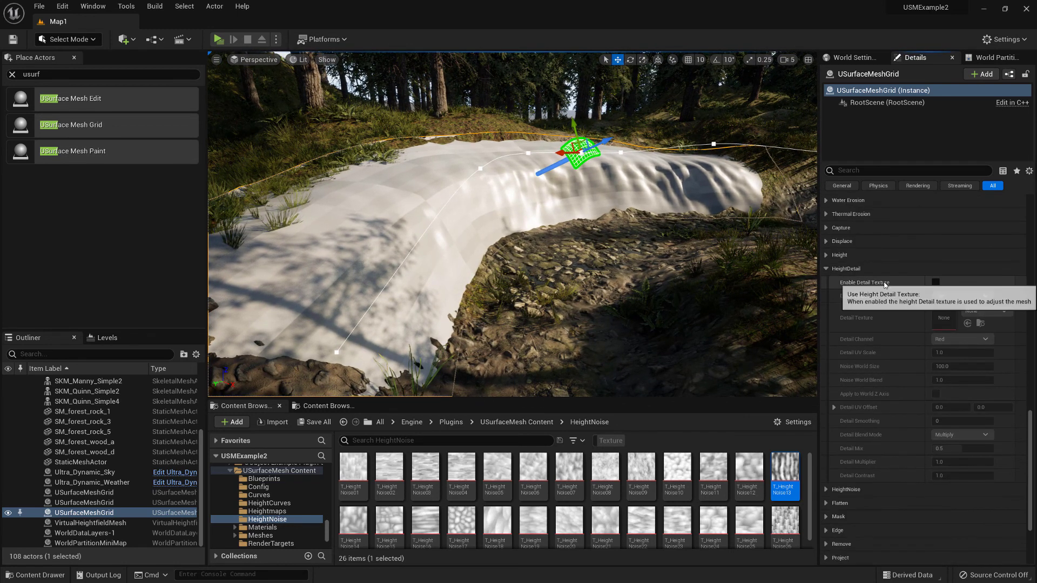
pyautogui.moveTo(659, 253); pyautogui.dragTo(669, 244, button='right')
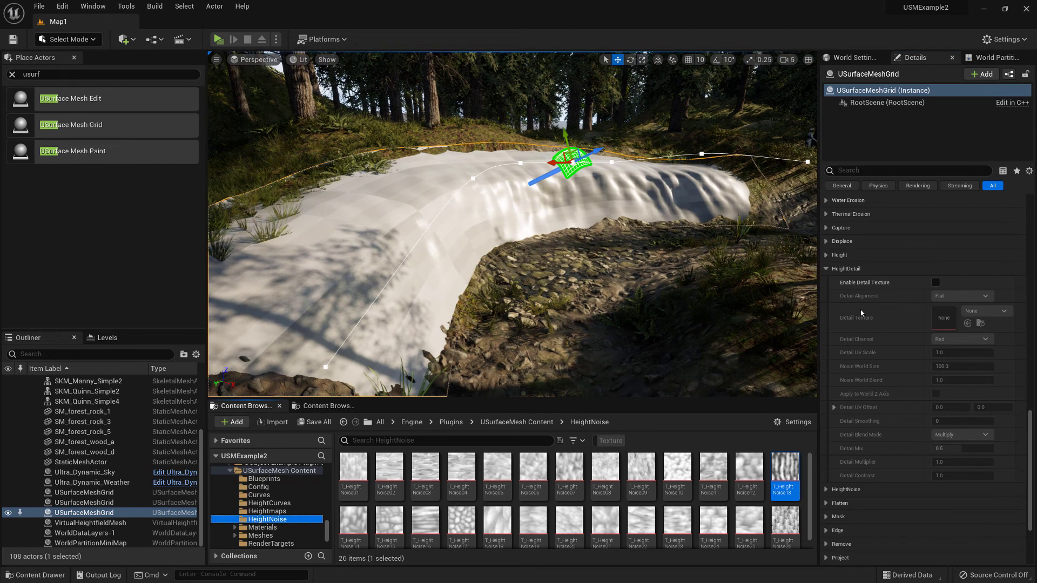
pyautogui.click(936, 282)
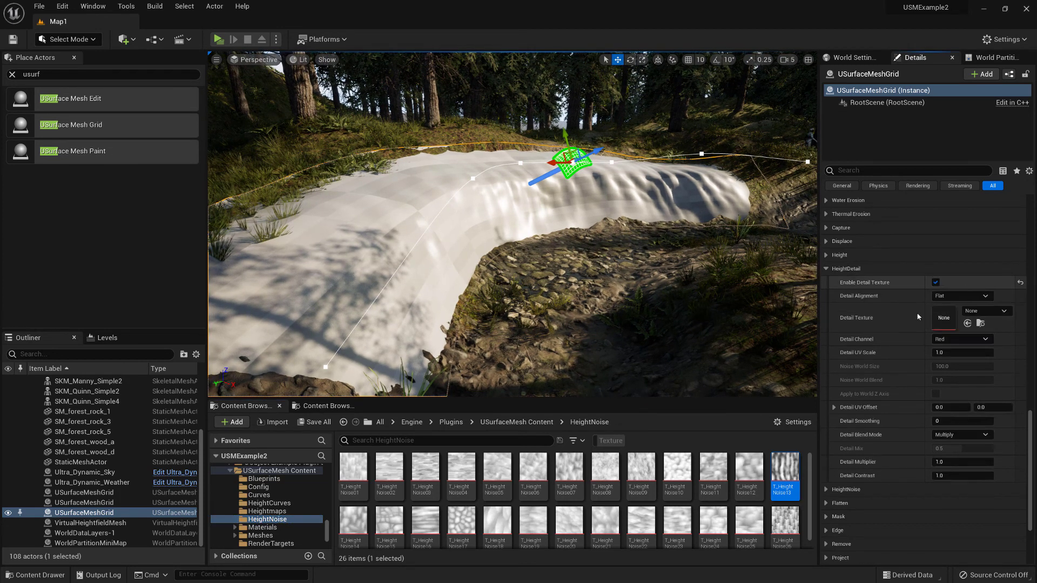
pyautogui.click(944, 299)
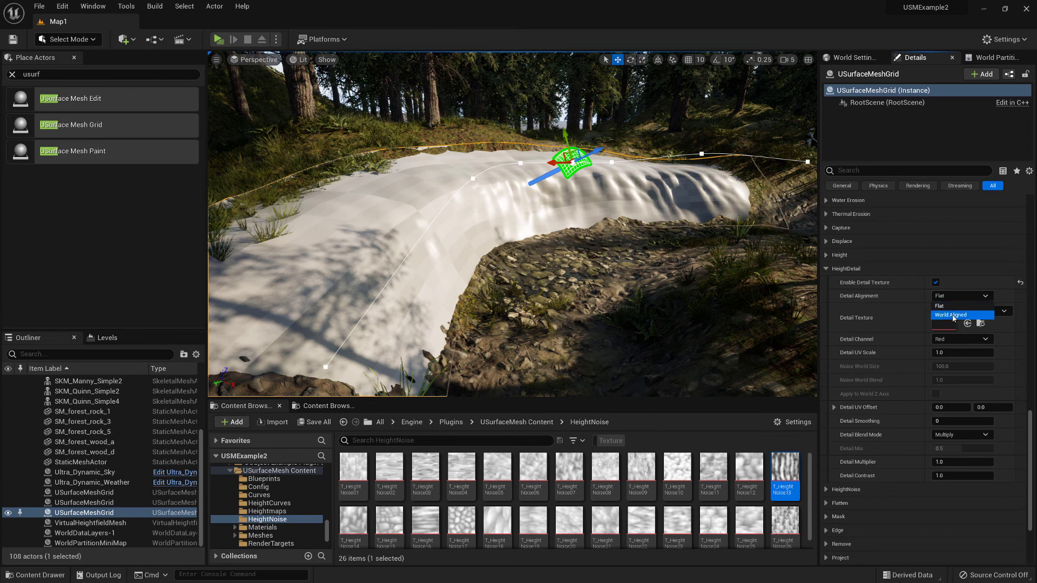
pyautogui.click(951, 312)
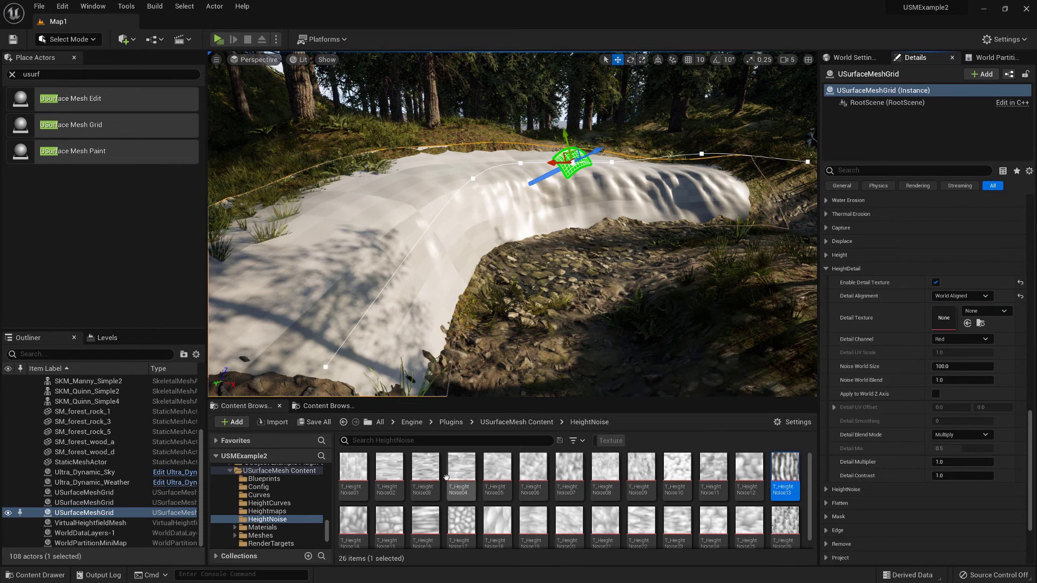
# Step: Assign T_HeightNoise09 as the Detail Texture and set the height detail's Noise World Size to 200
pyautogui.click(641, 469)
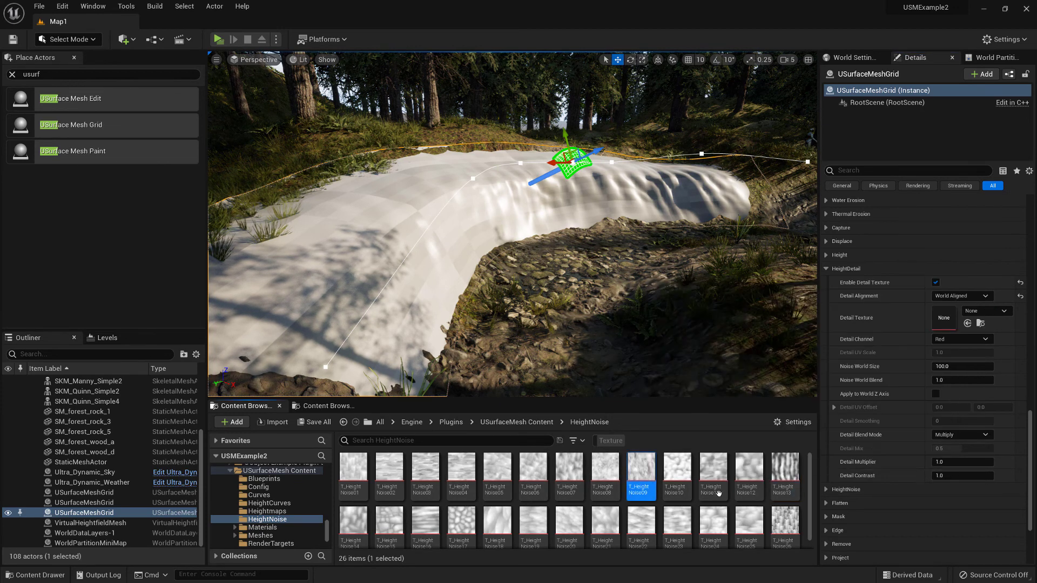
pyautogui.click(967, 323)
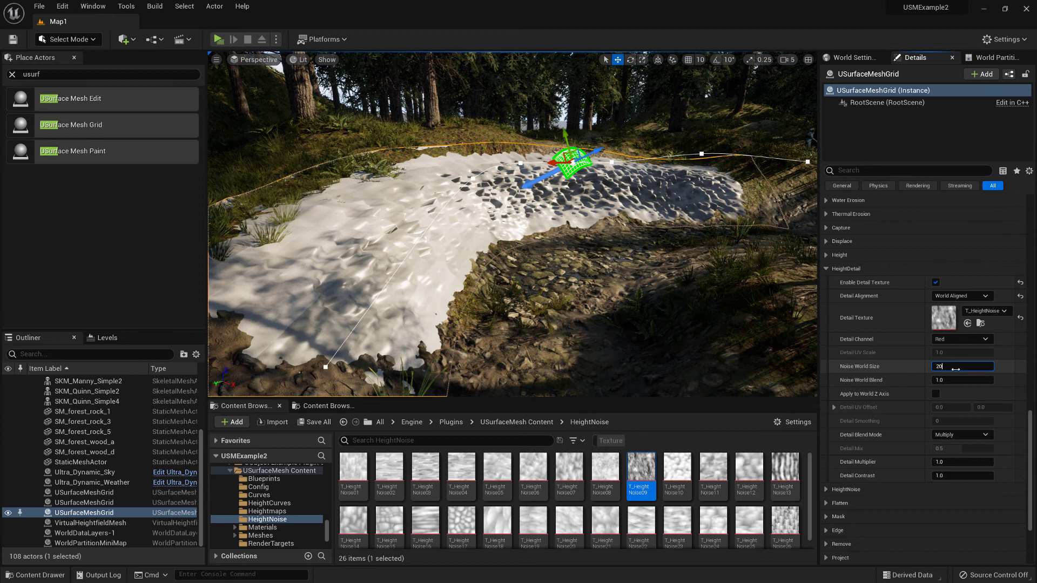
pyautogui.write('0')
# Step: Set the height detail's Detail Contrast to 0.3
pyautogui.click(951, 475)
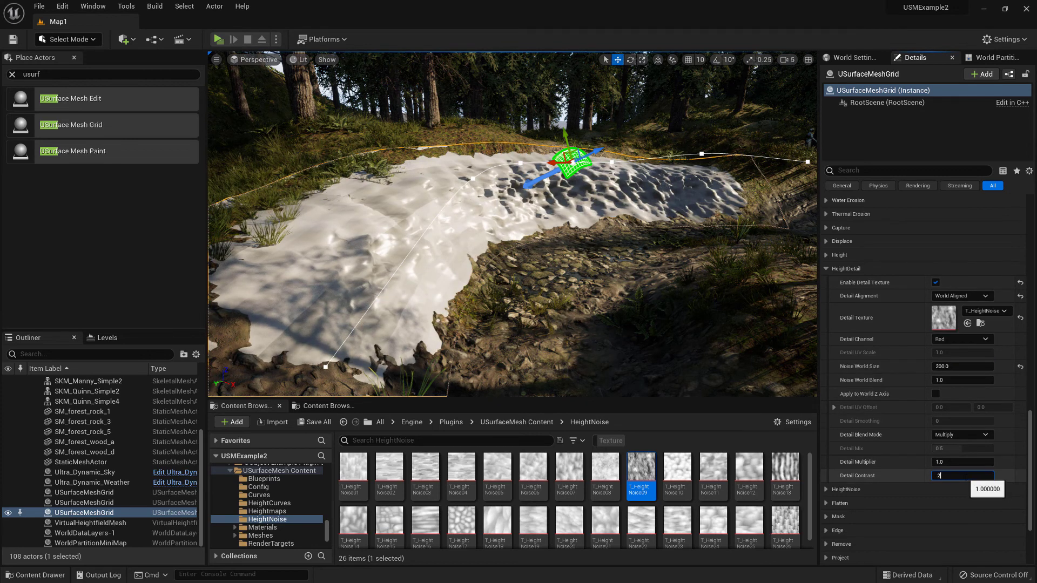
pyautogui.write('.2')
pyautogui.press('Return')
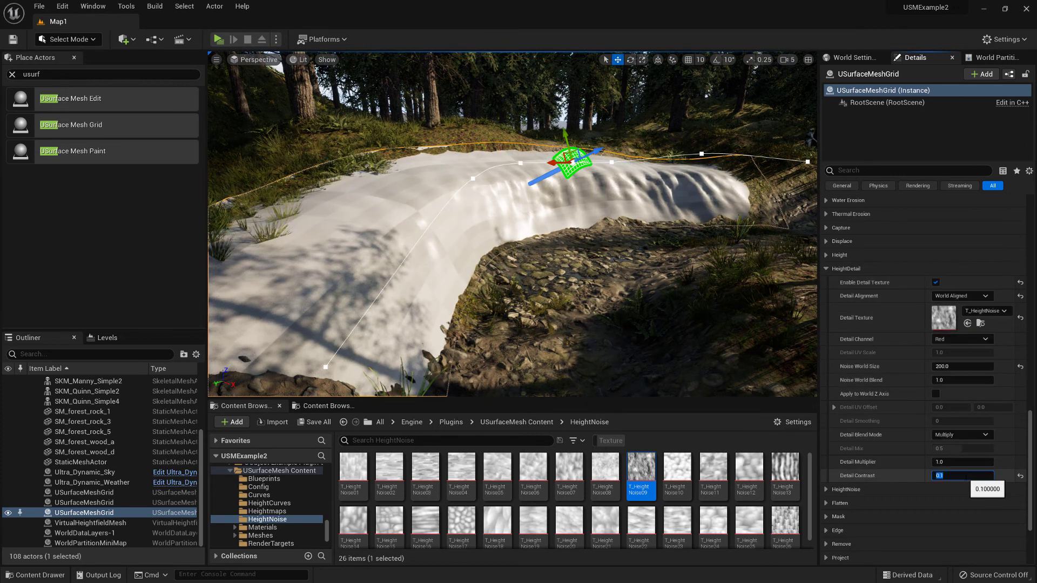
pyautogui.write('.3')
pyautogui.press('Return')
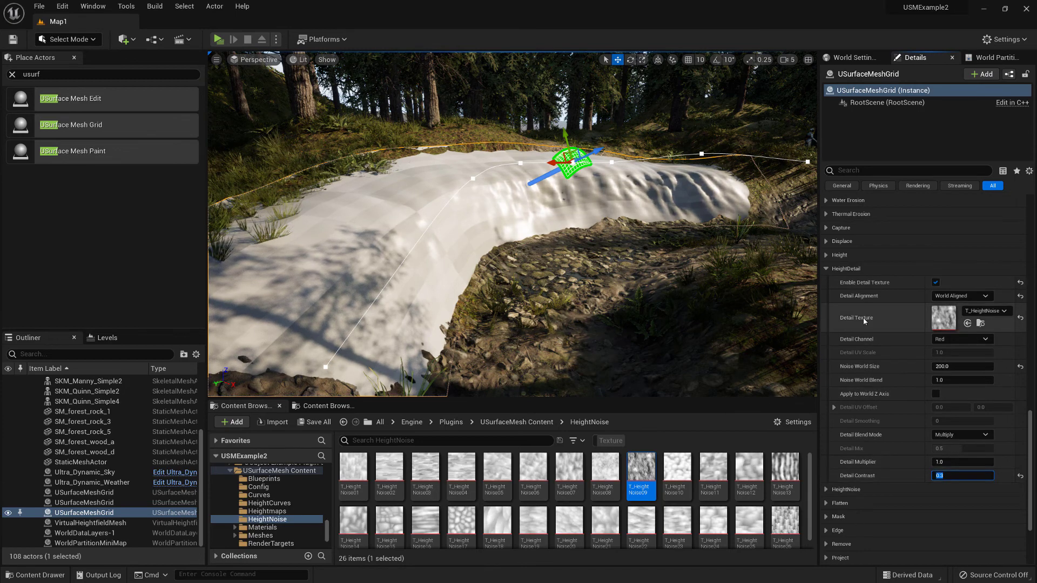
# Step: Examine the mound's polygon density and spacing up close in wireframe, comparing it with the lit view
pyautogui.moveTo(597, 212); pyautogui.dragTo(601, 251, button='right')
pyautogui.hotkey('alt', '2')
pyautogui.press('w')
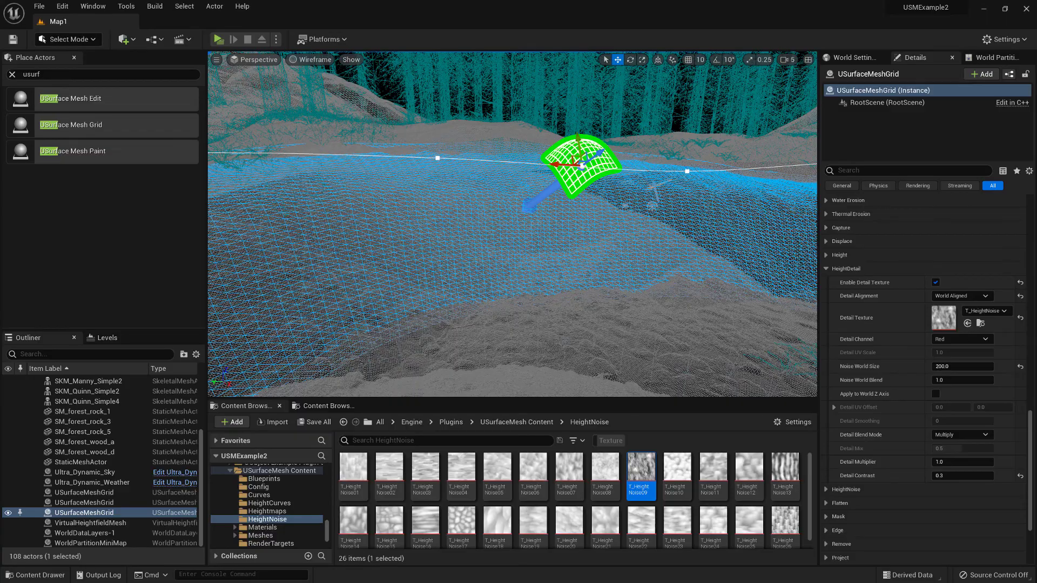
pyautogui.press('w')
pyautogui.moveTo(602, 250); pyautogui.dragTo(528, 264, button='right')
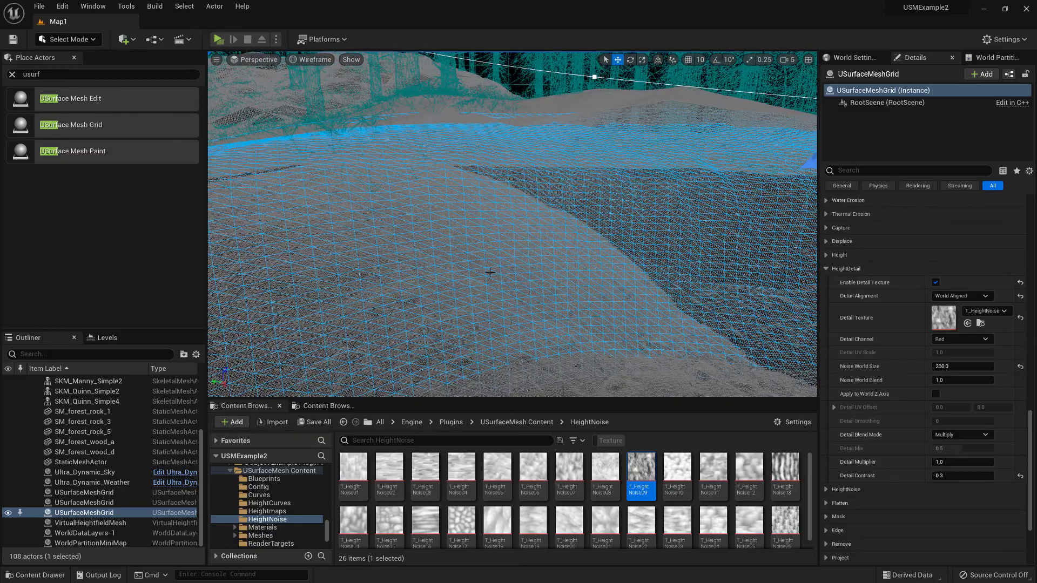
pyautogui.hotkey('alt', '4')
pyautogui.press('s')
pyautogui.moveTo(553, 261)
pyautogui.mouseDown(button='right')
pyautogui.moveTo(589, 257)
pyautogui.moveTo(556, 256)
pyautogui.moveTo(546, 281)
pyautogui.moveTo(561, 263)
pyautogui.mouseUp(button='right')
pyautogui.hotkey('alt', '2')
pyautogui.press('w')
pyautogui.press('s')
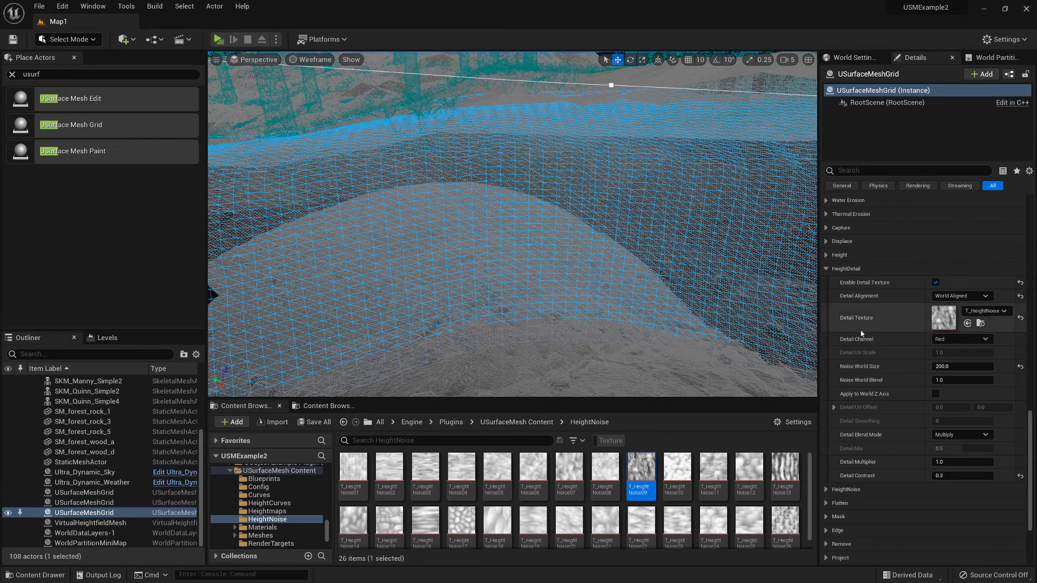
# Step: Set the mesh grid's Grid Size Top to 20
pyautogui.scroll(5, 899, 342)
pyautogui.scroll(10, 899, 342)
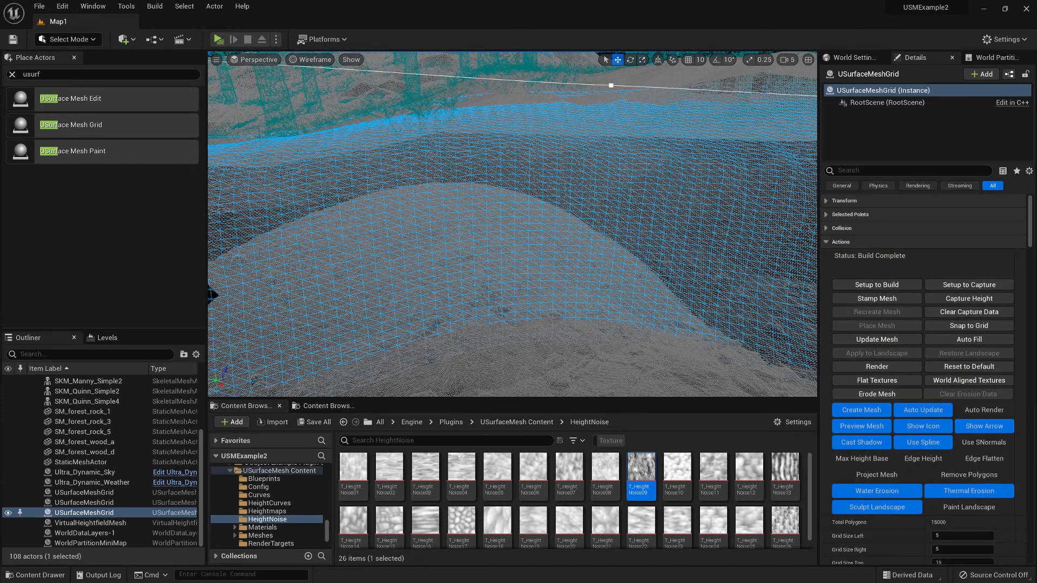
pyautogui.moveTo(654, 231); pyautogui.dragTo(679, 252, button='right')
pyautogui.scroll(-4, 918, 450)
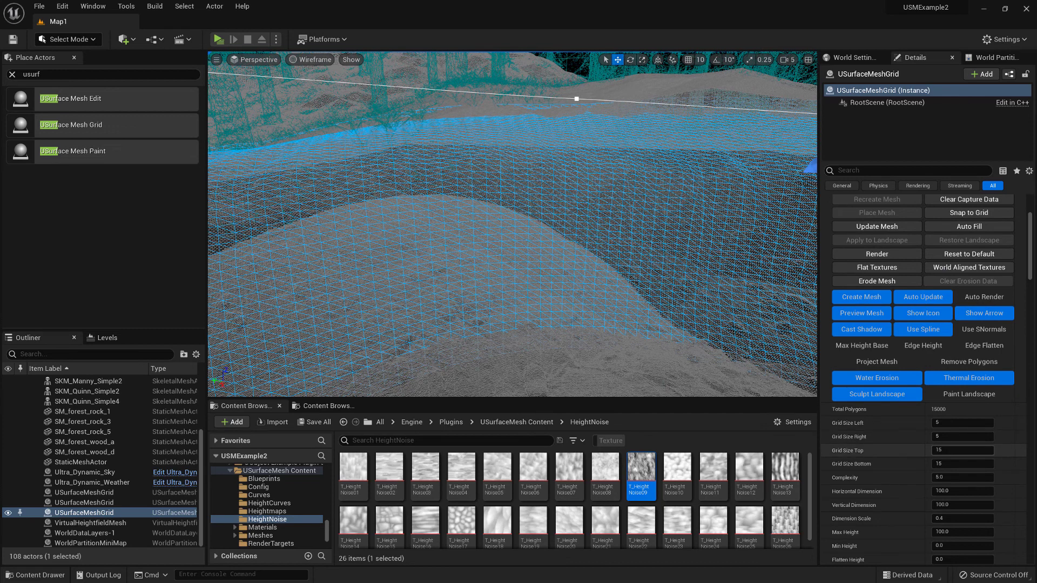
pyautogui.write('20')
pyautogui.press('Return')
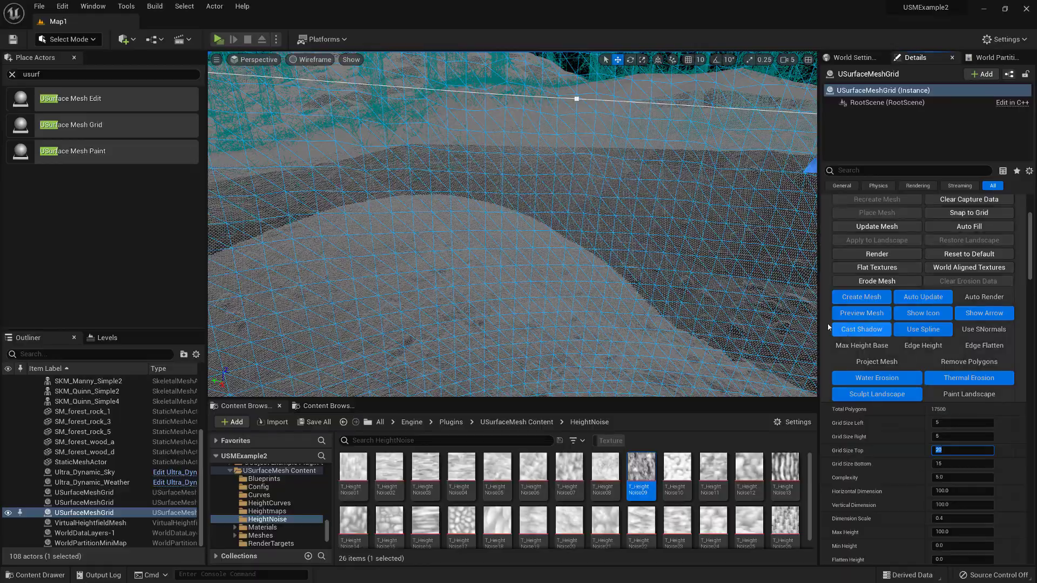
# Step: Capture the surface height for the resized grid and check the refitted mesh in wireframe
pyautogui.scroll(4, 991, 267)
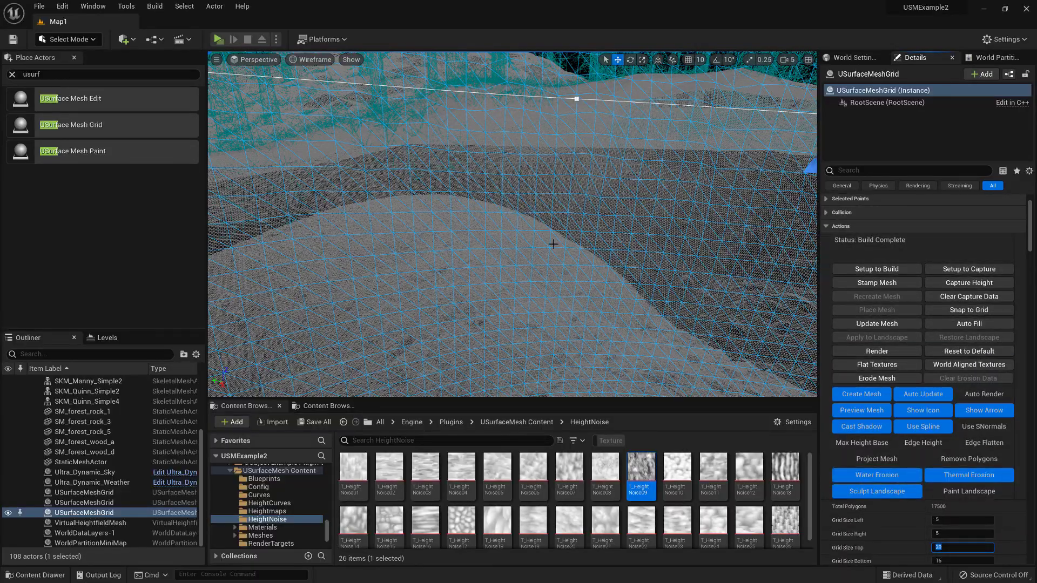
pyautogui.moveTo(553, 244); pyautogui.dragTo(616, 184, button='right')
pyautogui.hotkey('alt', '4')
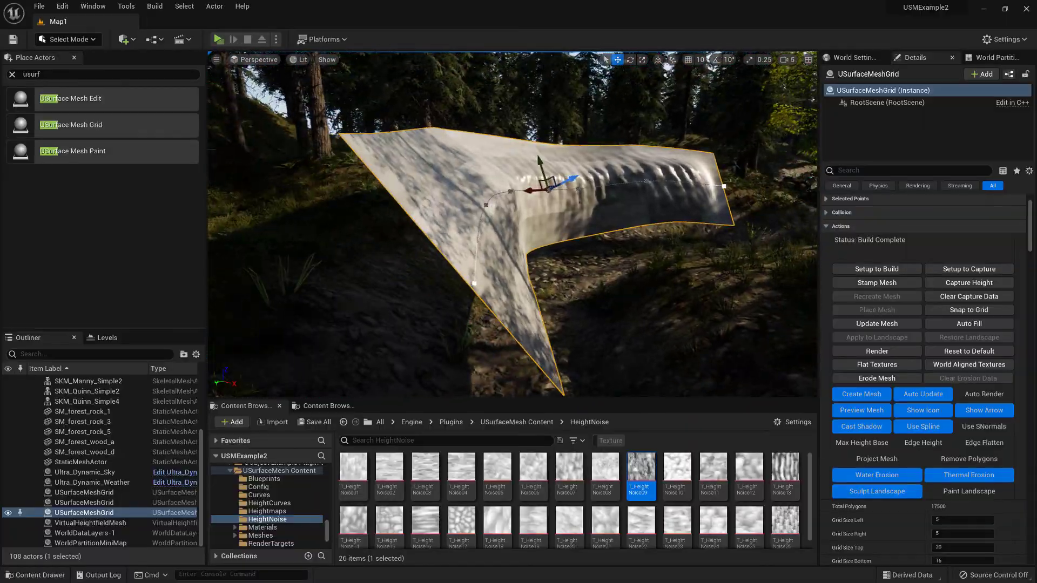
pyautogui.click(981, 288)
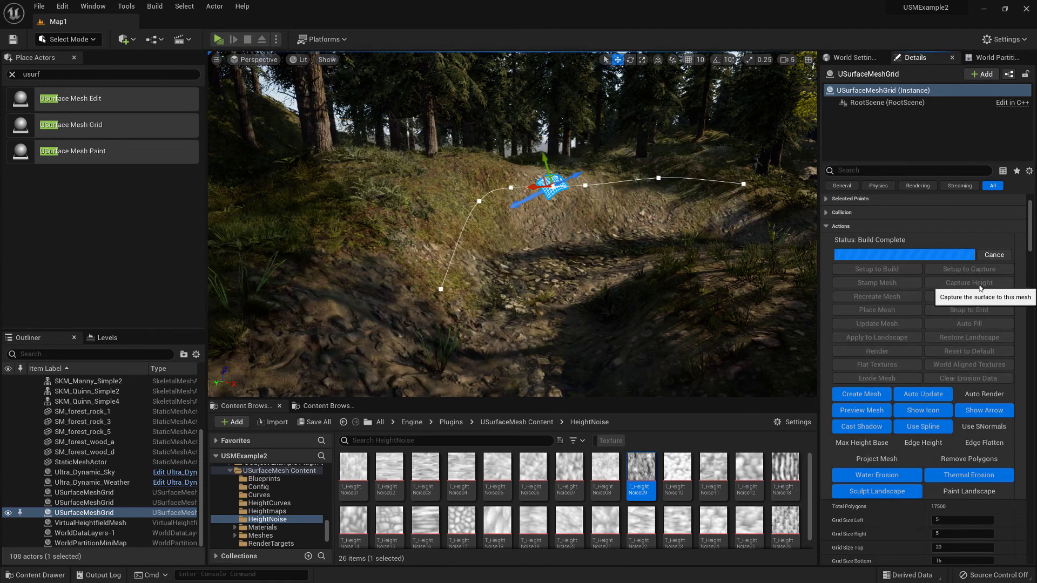
pyautogui.moveTo(694, 261); pyautogui.dragTo(734, 245, button='right')
pyautogui.press('w')
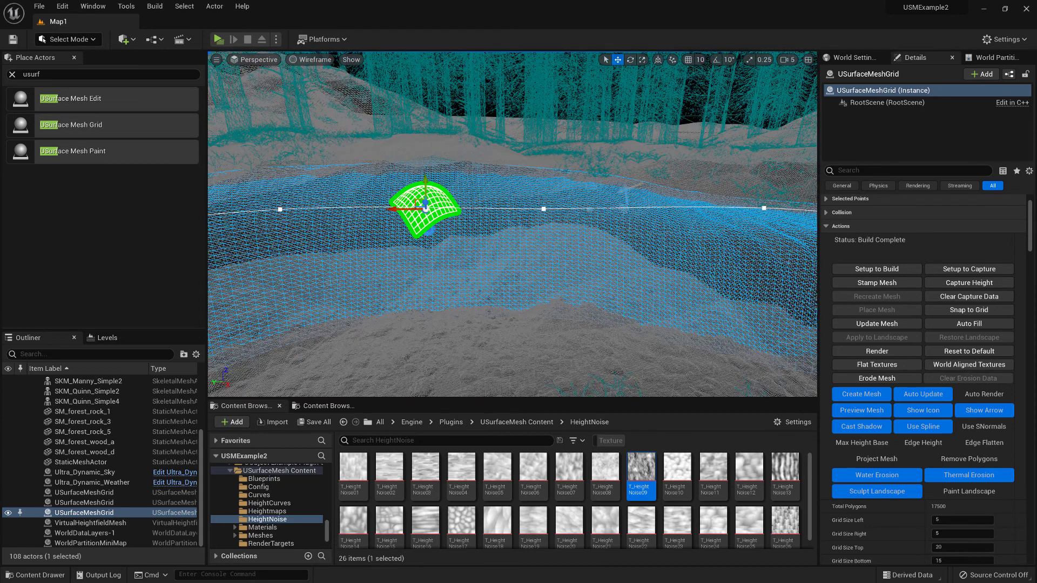
# Step: Set Grid Size Bottom to 20, recapture the surface height, and check the mound in lit and wireframe views
pyautogui.scroll(-5, 923, 378)
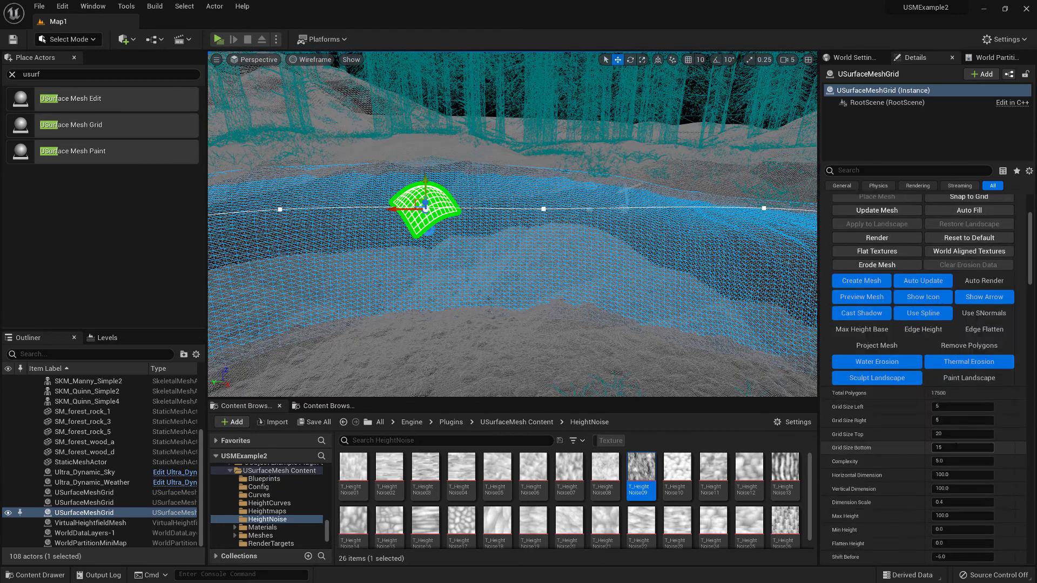
pyautogui.write('20')
pyautogui.press('Return')
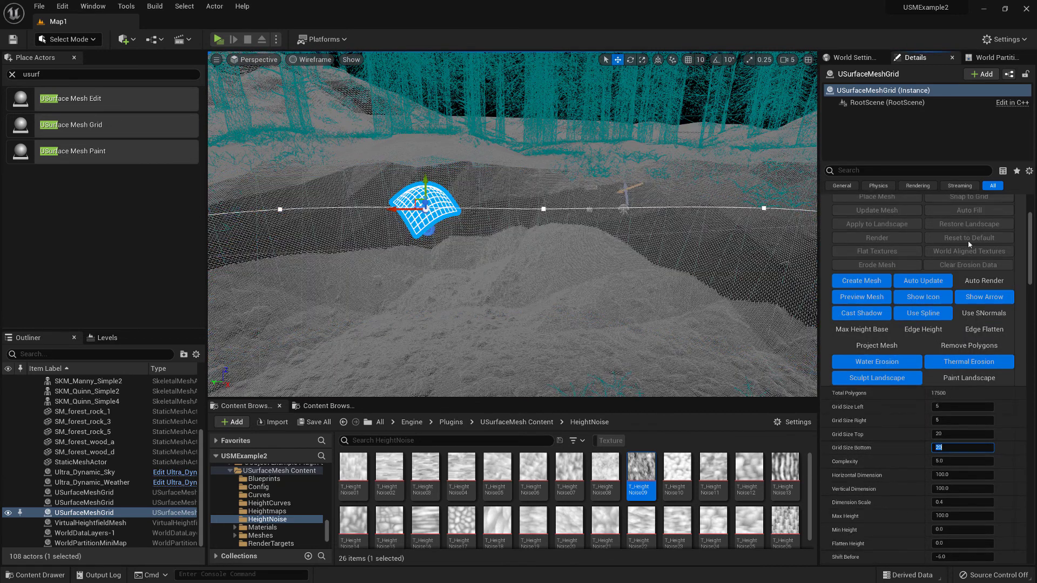
pyautogui.scroll(3, 961, 246)
pyautogui.click(962, 247)
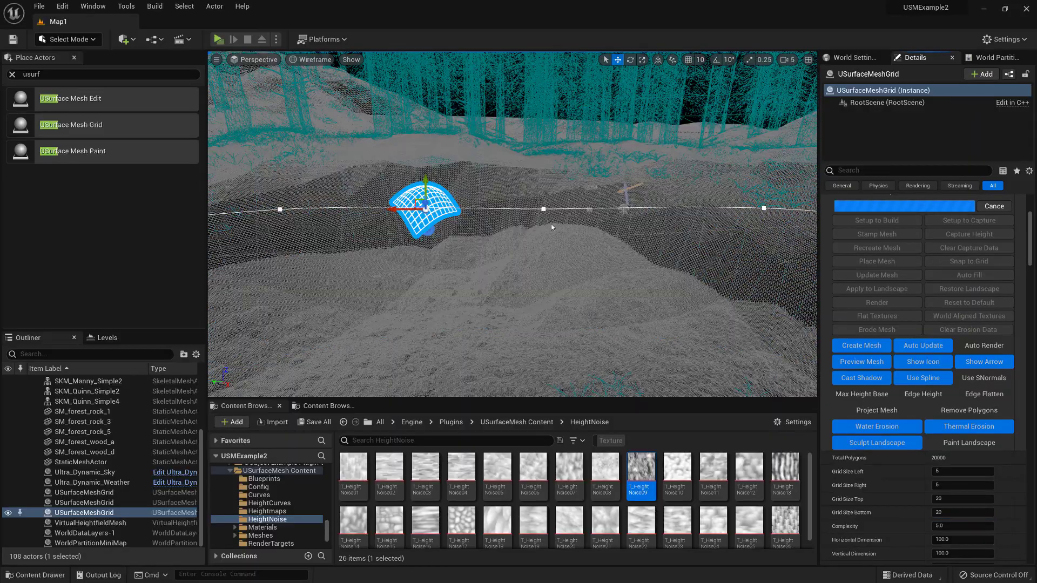
pyautogui.moveTo(539, 236)
pyautogui.mouseDown(button='right')
pyautogui.moveTo(626, 256)
pyautogui.moveTo(566, 303)
pyautogui.moveTo(573, 326)
pyautogui.moveTo(537, 319)
pyautogui.moveTo(530, 297)
pyautogui.moveTo(474, 304)
pyautogui.mouseUp(button='right')
pyautogui.press('w')
pyautogui.press('s')
pyautogui.hotkey('alt', '4')
pyautogui.press('s')
pyautogui.hotkey('alt', '2')
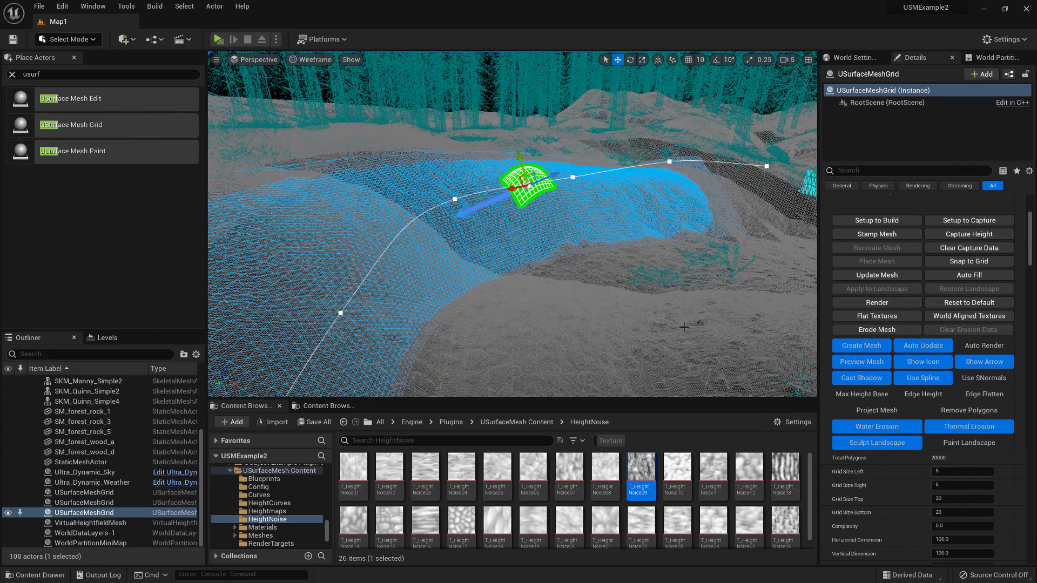
# Step: Set the mesh grid's Complexity to 10 and recapture the surface height, checking the denser mound in lit view
pyautogui.scroll(-3, 875, 426)
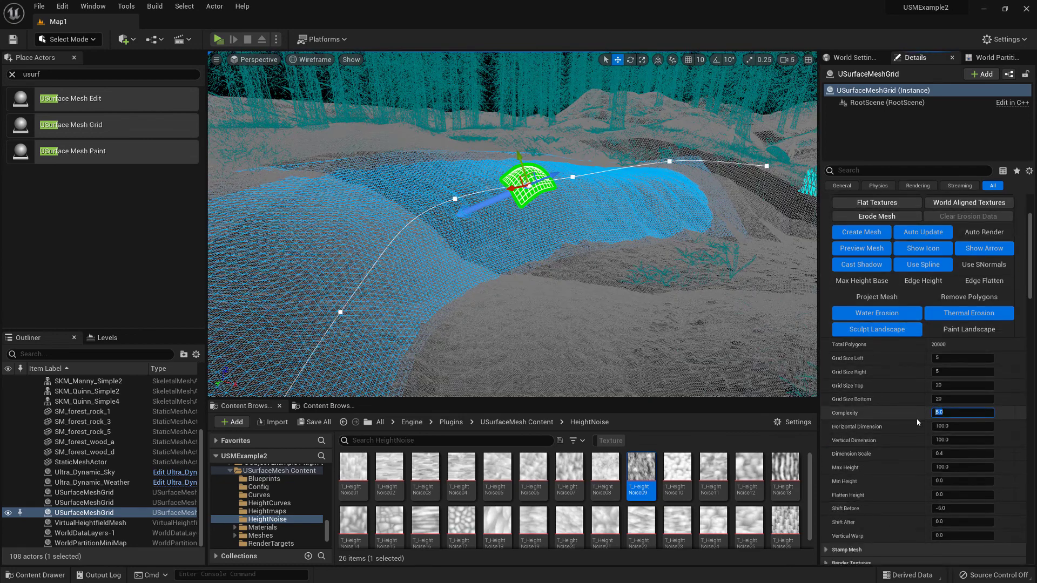
pyautogui.press('Return')
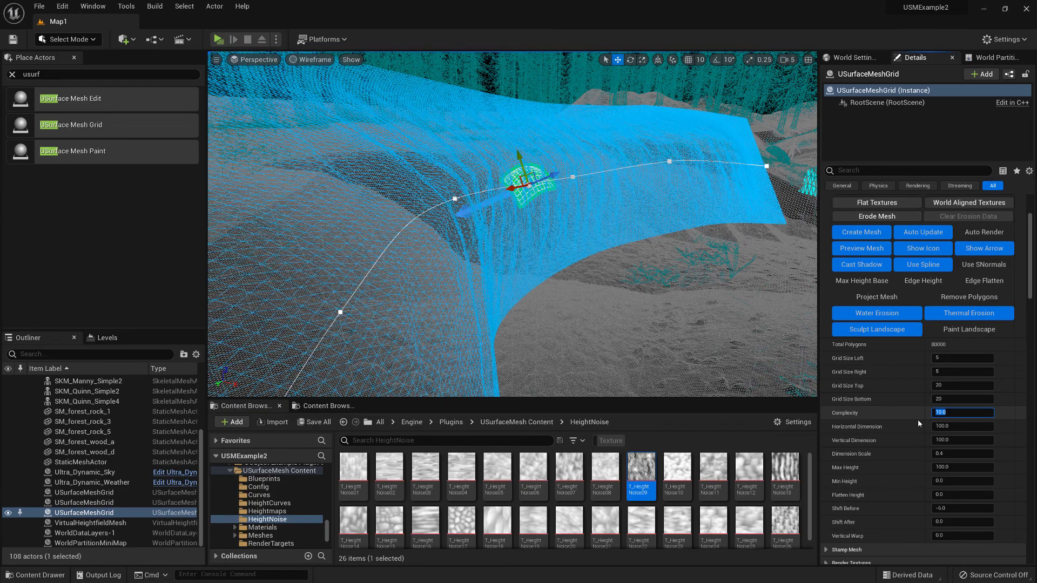
pyautogui.scroll(3, 918, 419)
pyautogui.click(972, 251)
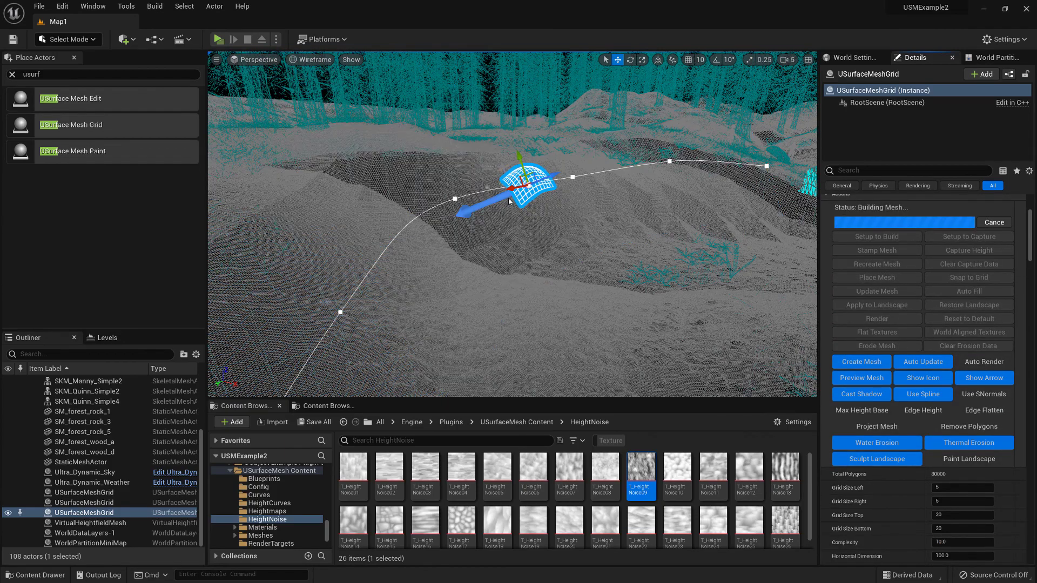
pyautogui.moveTo(562, 229); pyautogui.dragTo(583, 221, button='right')
pyautogui.hotkey('alt', '4')
pyautogui.press('s')
# Step: Set the mesh grid's Complexity to 20, recapture the surface height, and check the refitted mound along the bank
pyautogui.scroll(-3, 941, 410)
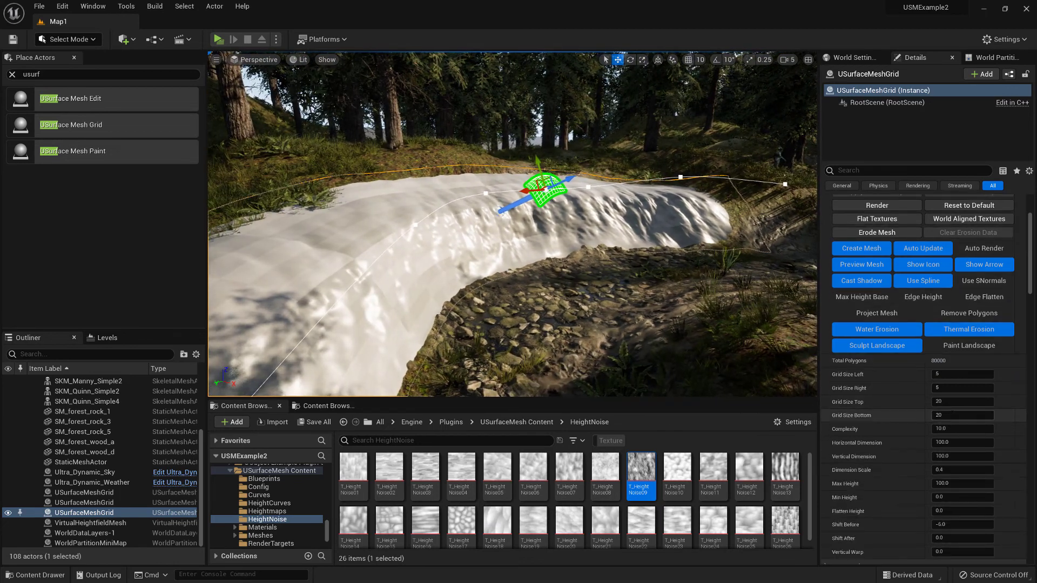
pyautogui.click(942, 415)
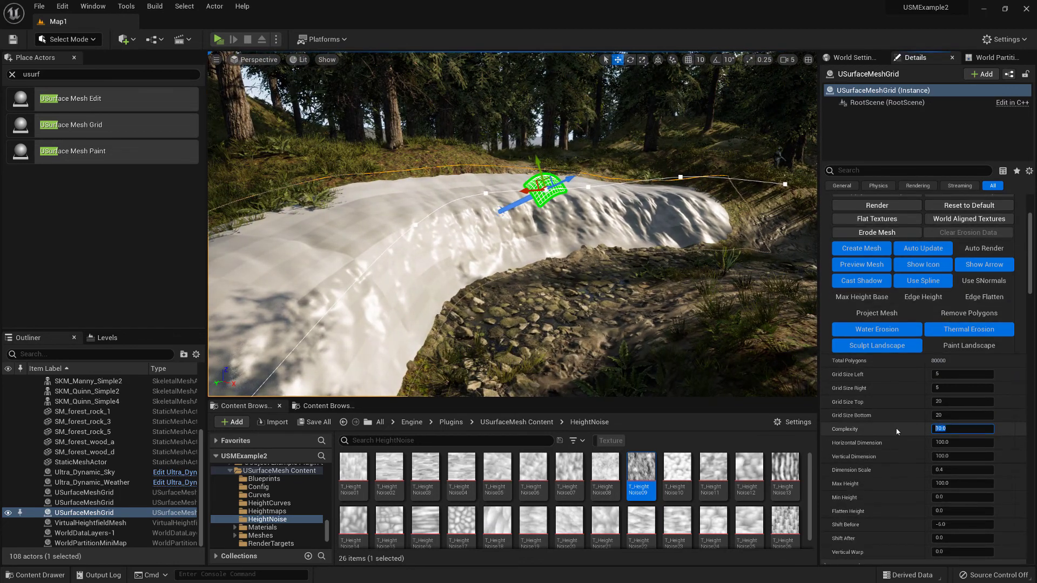
pyautogui.write('20')
pyautogui.press('Return')
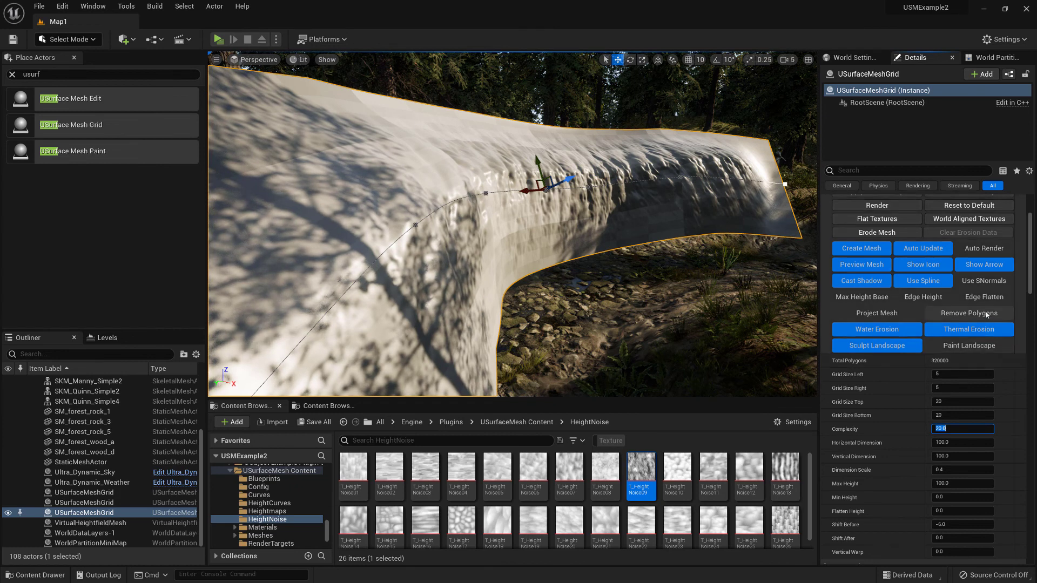
pyautogui.scroll(3, 986, 315)
pyautogui.click(982, 271)
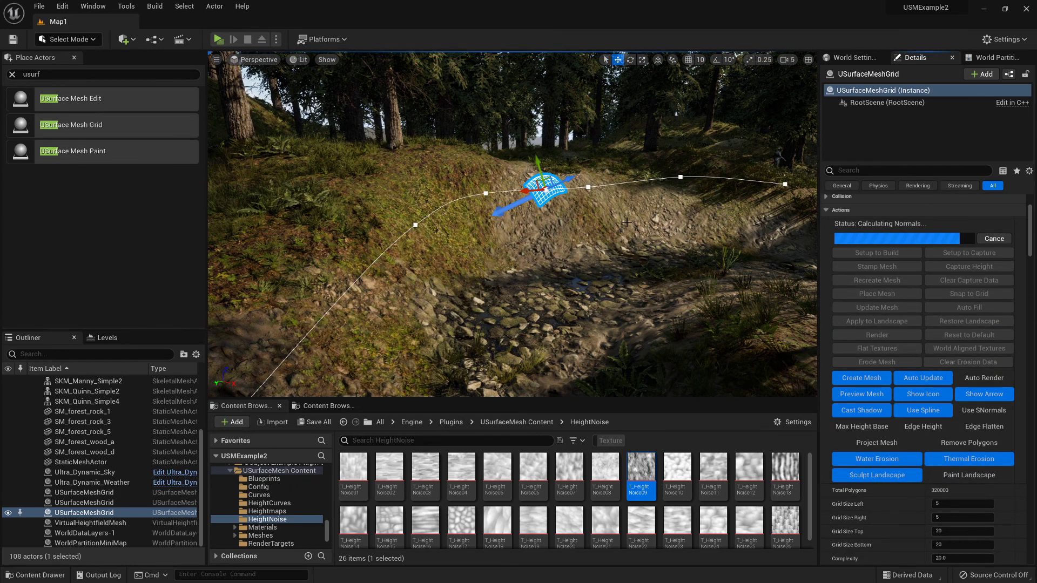
pyautogui.moveTo(627, 222); pyautogui.dragTo(587, 242, button='right')
pyautogui.press('q')
pyautogui.moveTo(534, 179); pyautogui.dragTo(543, 165, button='right')
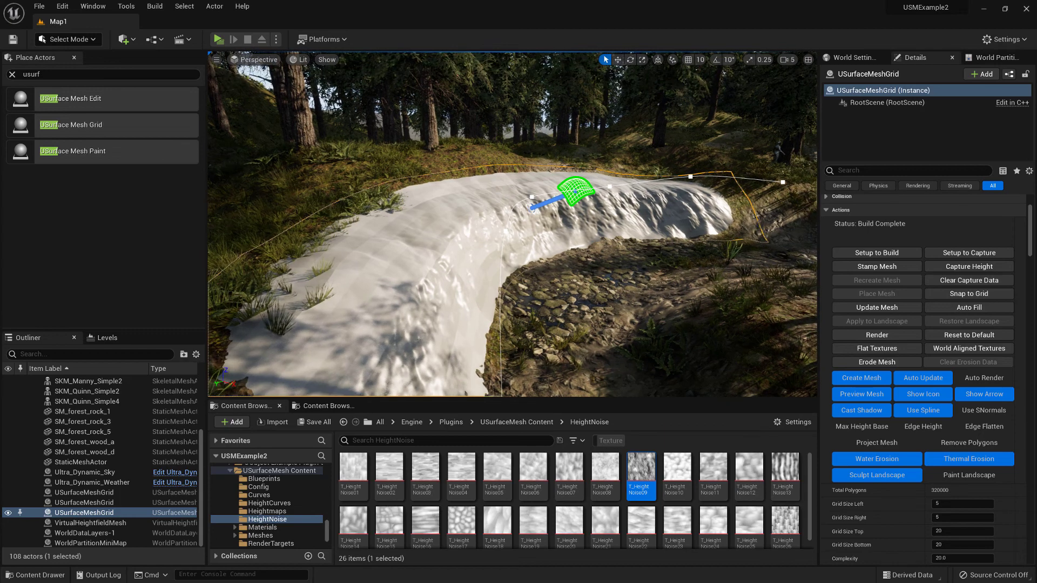
pyautogui.moveTo(550, 224); pyautogui.dragTo(388, 211, button='right')
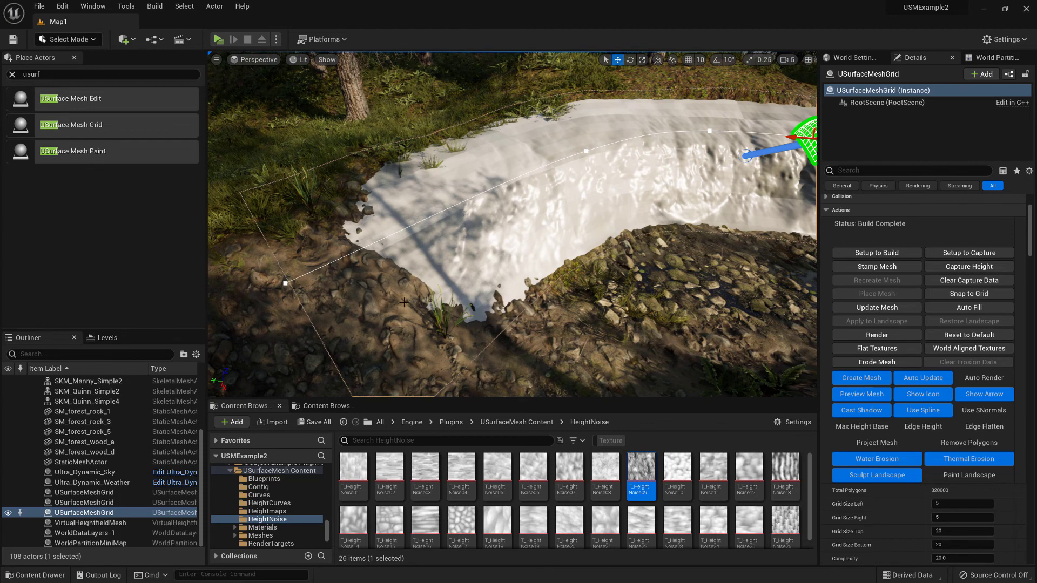
pyautogui.moveTo(370, 252); pyautogui.dragTo(398, 242, button='right')
# Step: Turn off mesh creation, set Grid Size Right to 6, re-create the mesh, and recapture the surface height
pyautogui.click(860, 380)
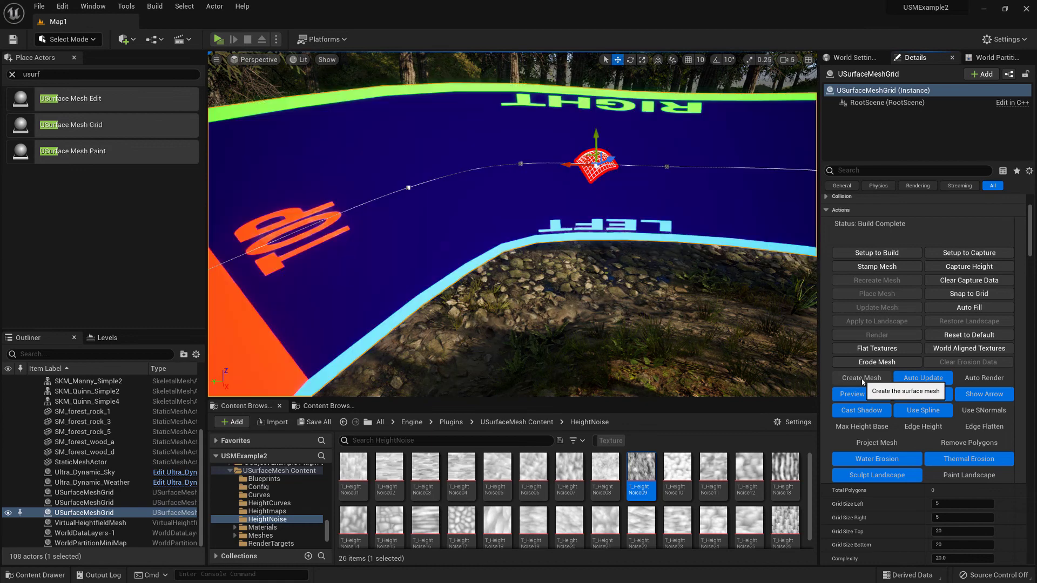
pyautogui.moveTo(512, 224); pyautogui.dragTo(486, 235, button='right')
pyautogui.scroll(-3, 910, 415)
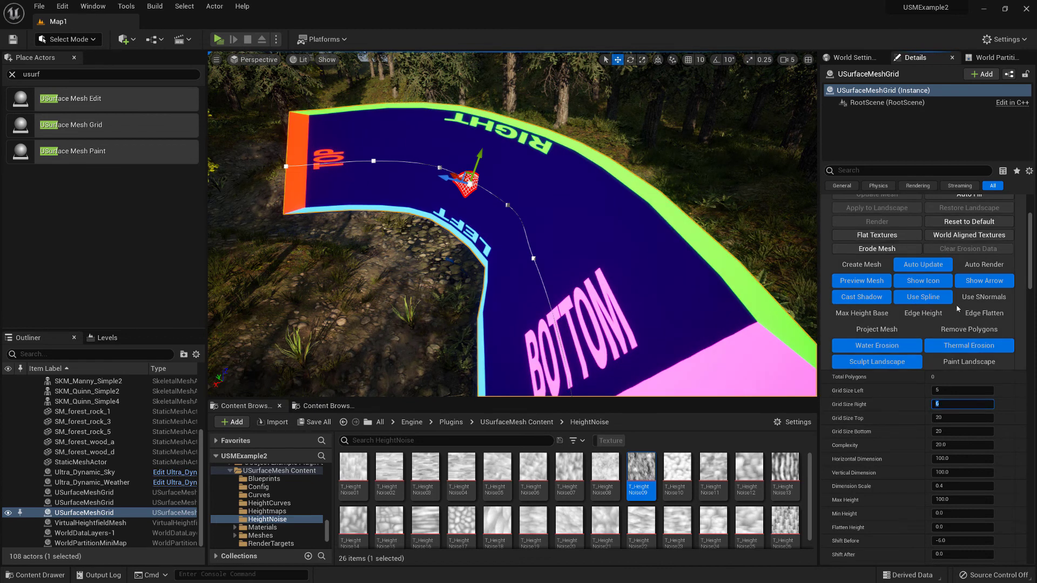
pyautogui.scroll(4, 881, 278)
pyautogui.click(870, 329)
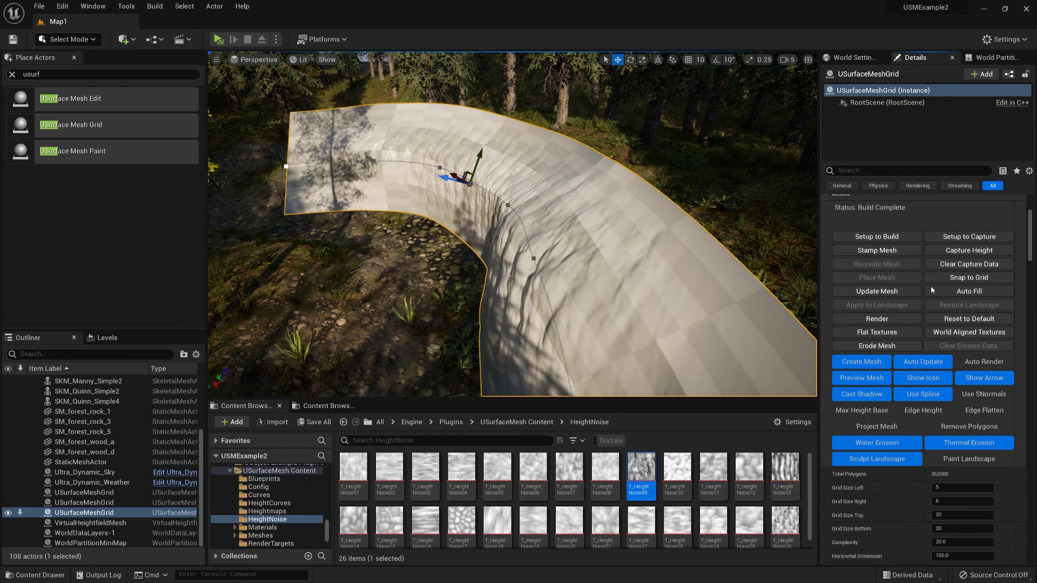
pyautogui.click(969, 249)
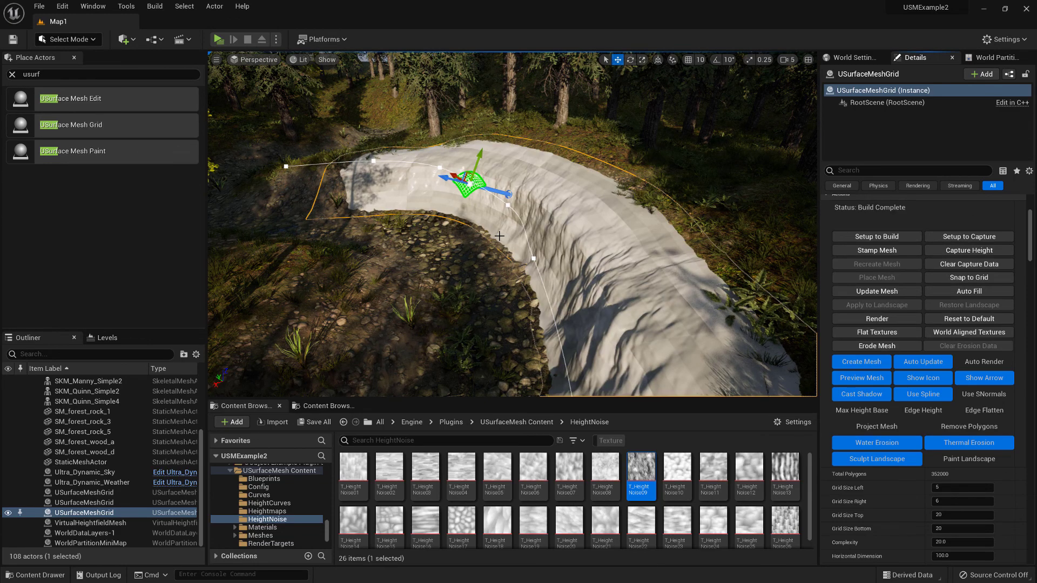
# Step: Enable Use SNormals on the mesh grid, set its Vertical Warp to 30, and check the mound's shape
pyautogui.moveTo(499, 236); pyautogui.dragTo(675, 221, button='right')
pyautogui.press('s')
pyautogui.press('a')
pyautogui.click(984, 395)
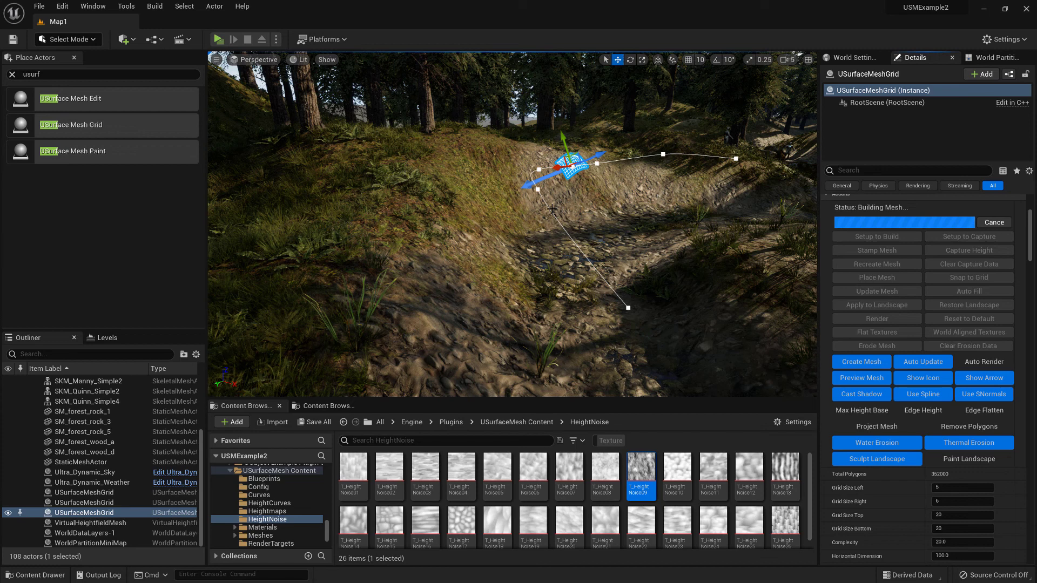
pyautogui.moveTo(717, 308)
pyautogui.mouseDown(button='right')
pyautogui.moveTo(667, 308)
pyautogui.moveTo(717, 309)
pyautogui.mouseUp(button='right')
pyautogui.scroll(-10, 916, 371)
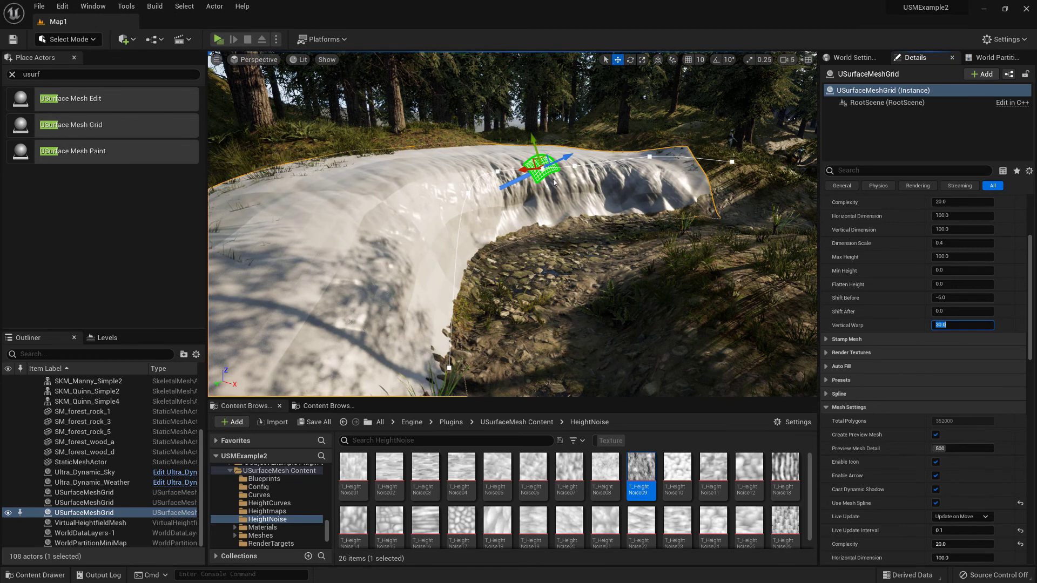
pyautogui.moveTo(554, 182); pyautogui.dragTo(461, 200, button='right')
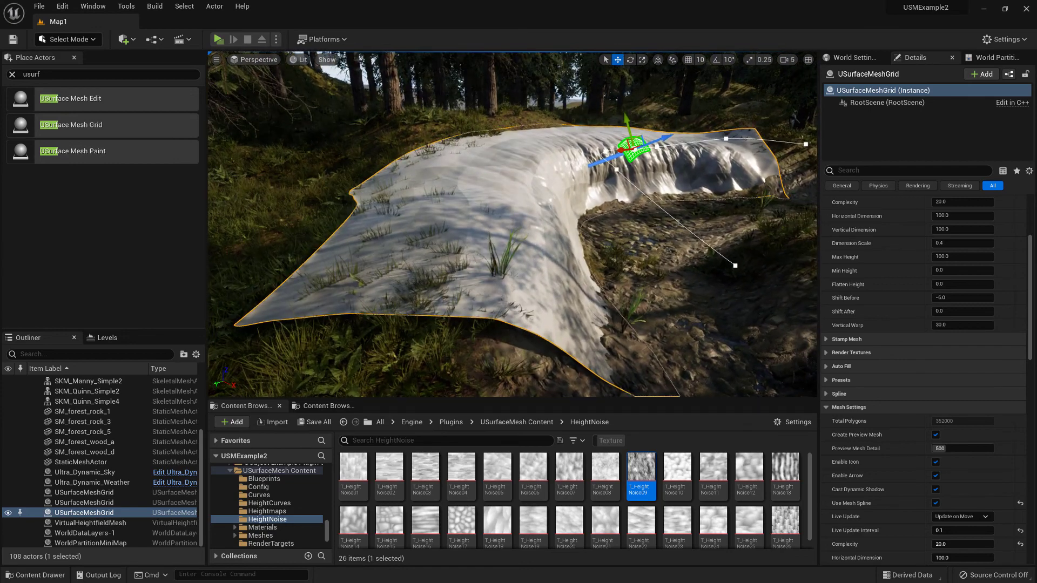
pyautogui.moveTo(564, 212)
pyautogui.mouseDown(button='right')
pyautogui.moveTo(574, 208)
pyautogui.moveTo(560, 219)
pyautogui.moveTo(564, 234)
pyautogui.moveTo(564, 221)
pyautogui.mouseUp(button='right')
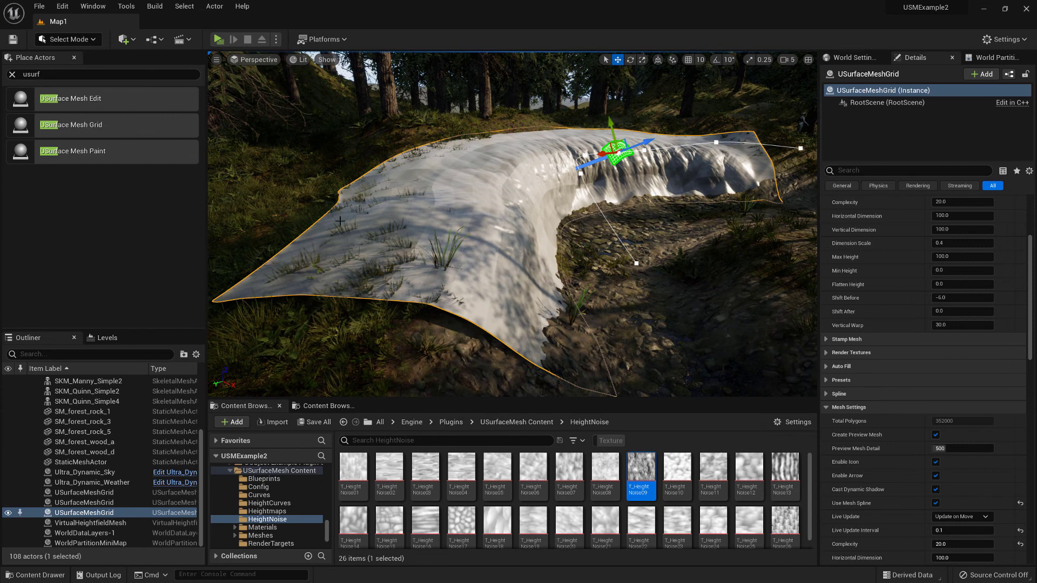
pyautogui.moveTo(341, 221); pyautogui.dragTo(360, 221, button='right')
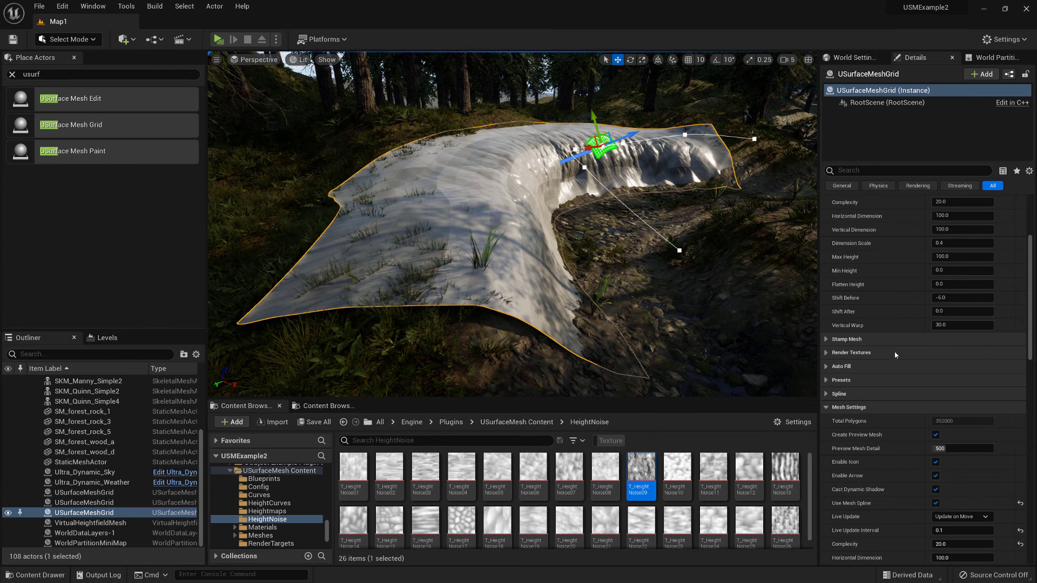
# Step: Enable Edge Flatten on the mesh grid and check how the mound's edges meet the ground
pyautogui.scroll(5, 913, 335)
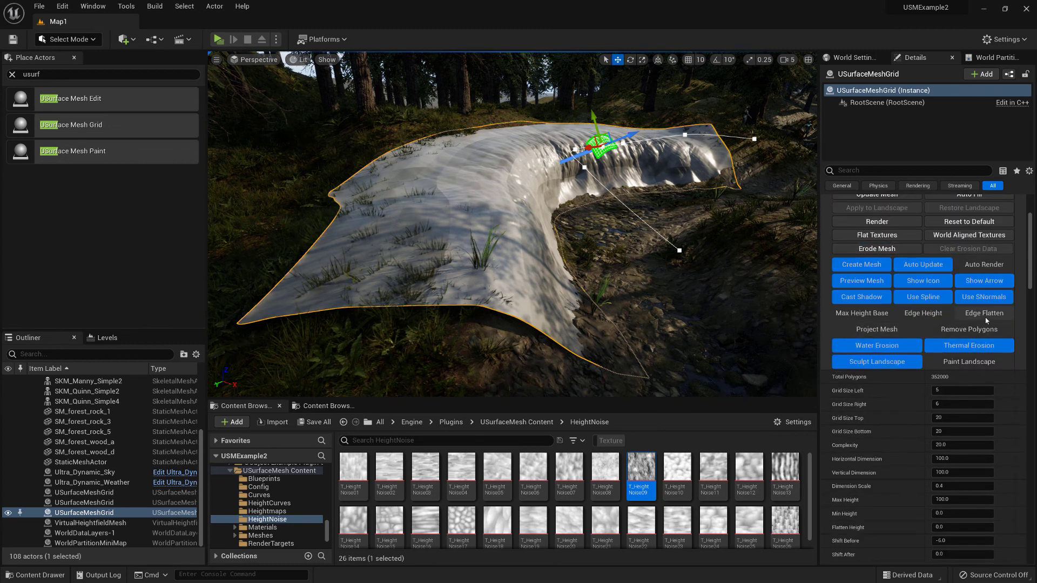
pyautogui.click(881, 336)
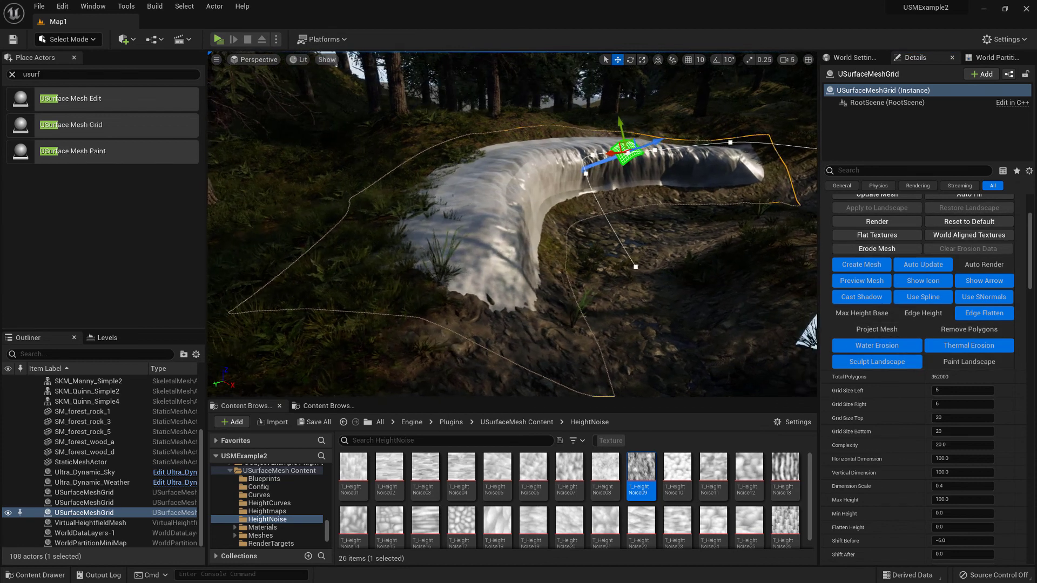
pyautogui.press('a')
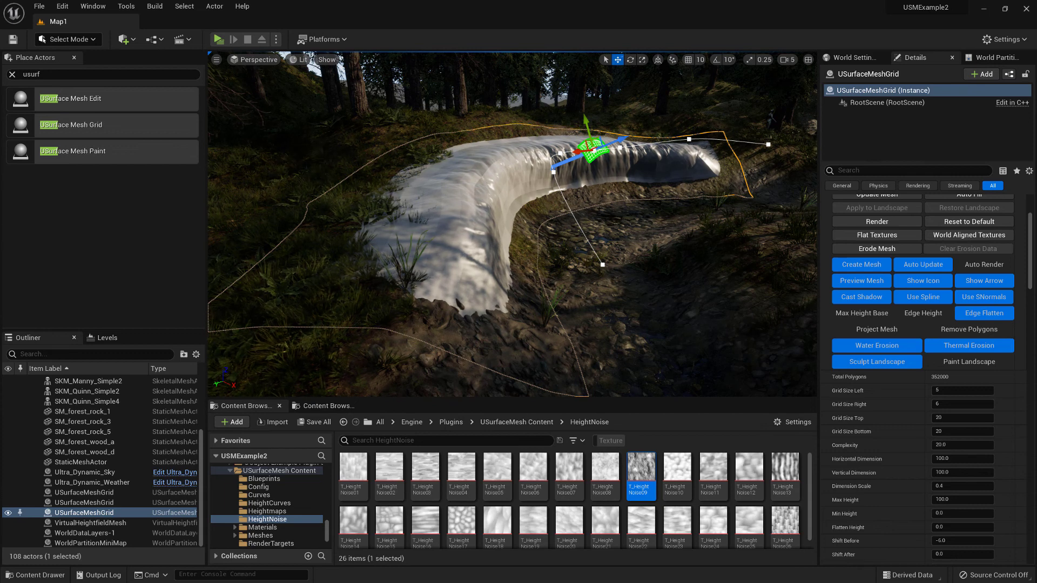
pyautogui.scroll(-3, 870, 454)
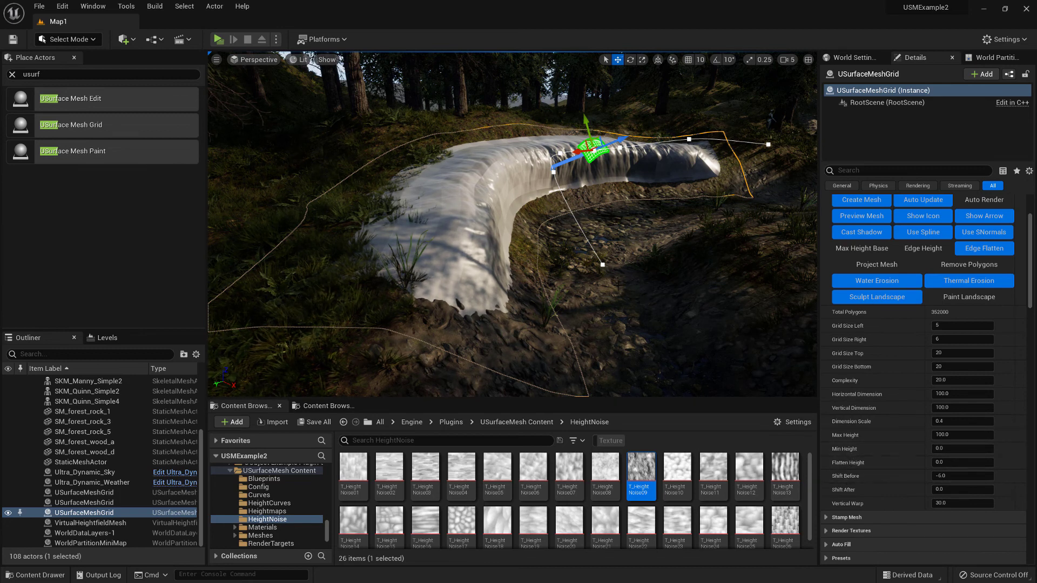
pyautogui.moveTo(512, 224); pyautogui.dragTo(491, 232, button='right')
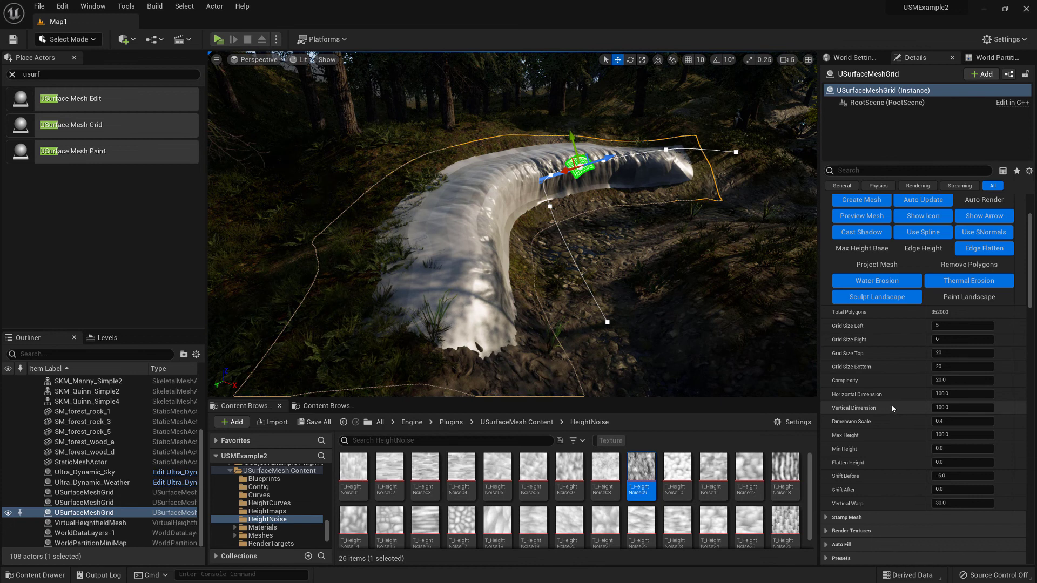
# Step: In the mesh grid's Edge settings, try an Edge Range of 150 and reduce it to 100
pyautogui.scroll(-5, 892, 407)
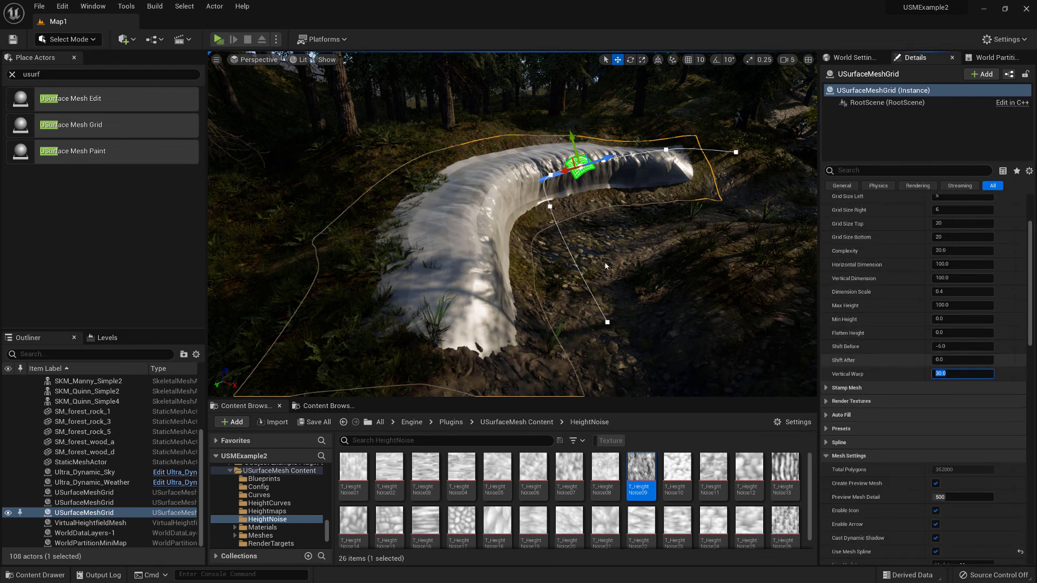
pyautogui.moveTo(1022, 298); pyautogui.dragTo(1022, 528)
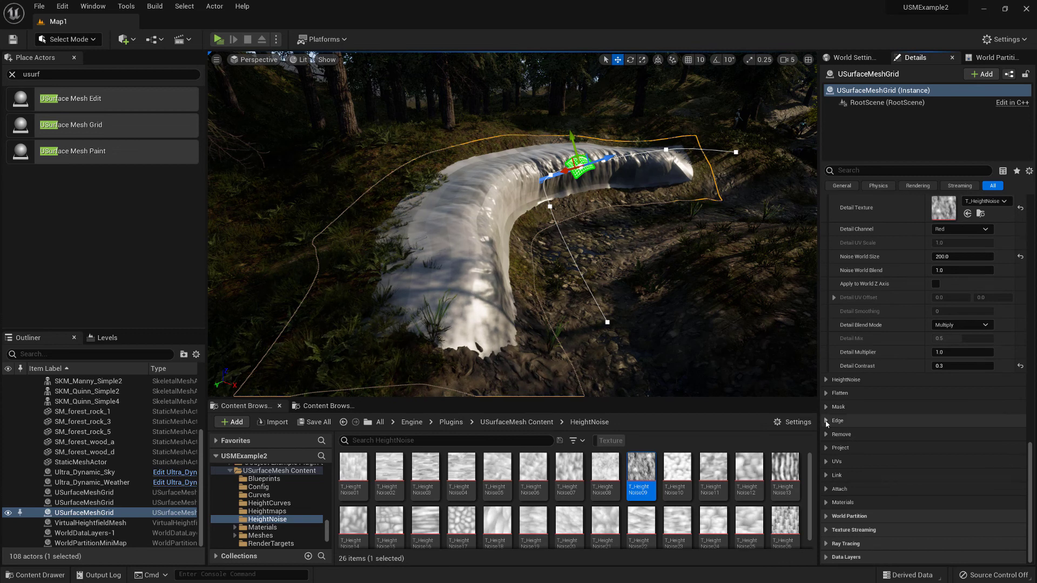
pyautogui.click(826, 421)
pyautogui.scroll(-2, 834, 419)
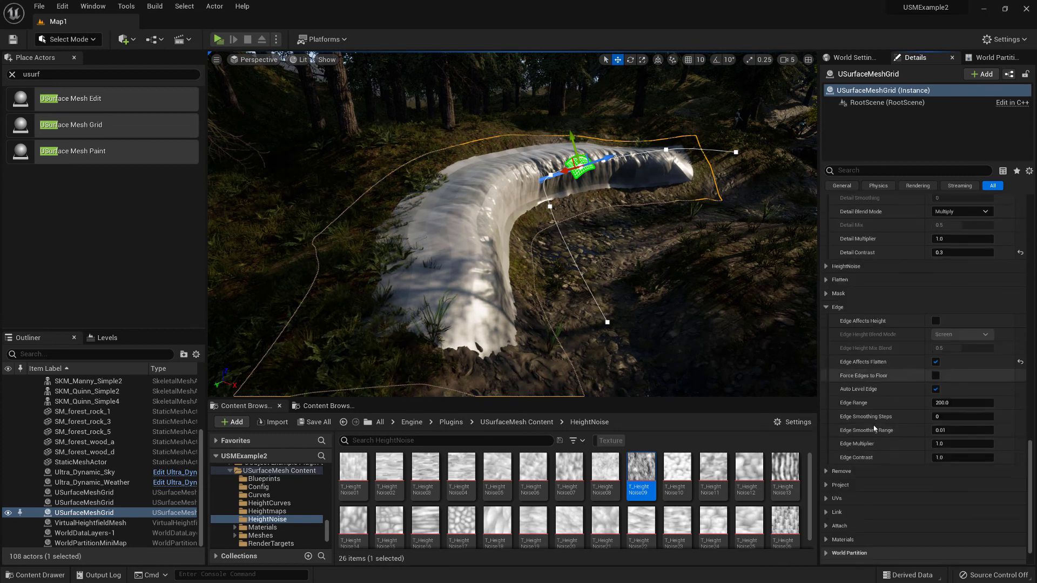
pyautogui.click(961, 402)
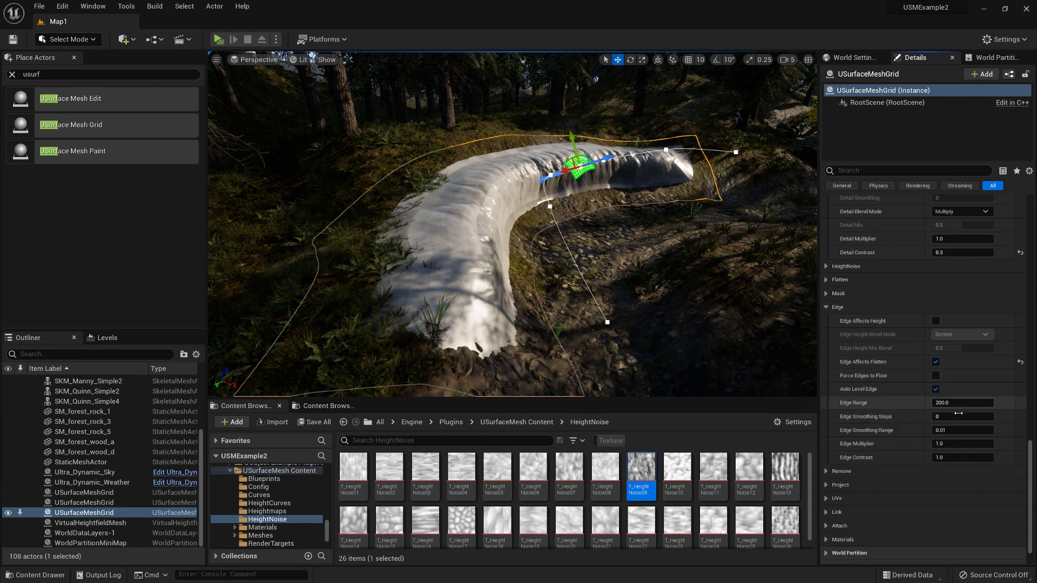
pyautogui.write('150')
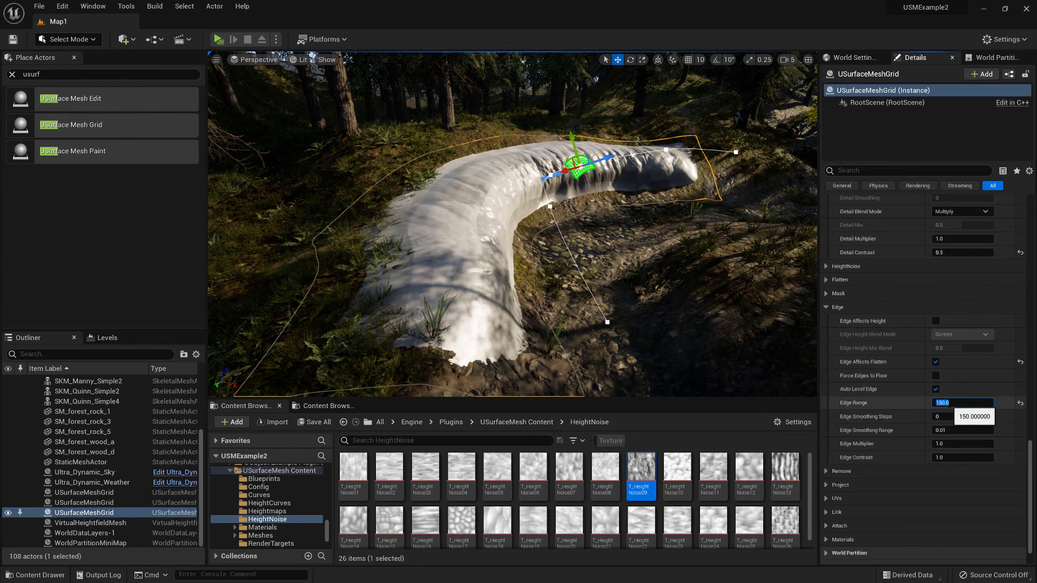
pyautogui.write('10')
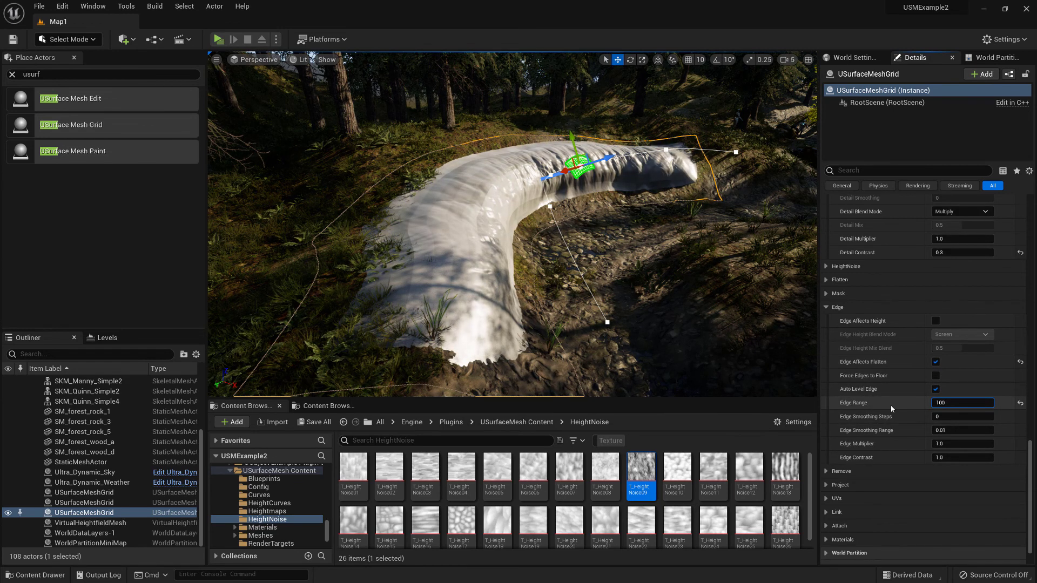
pyautogui.press('Return')
pyautogui.moveTo(648, 270); pyautogui.dragTo(666, 231, button='right')
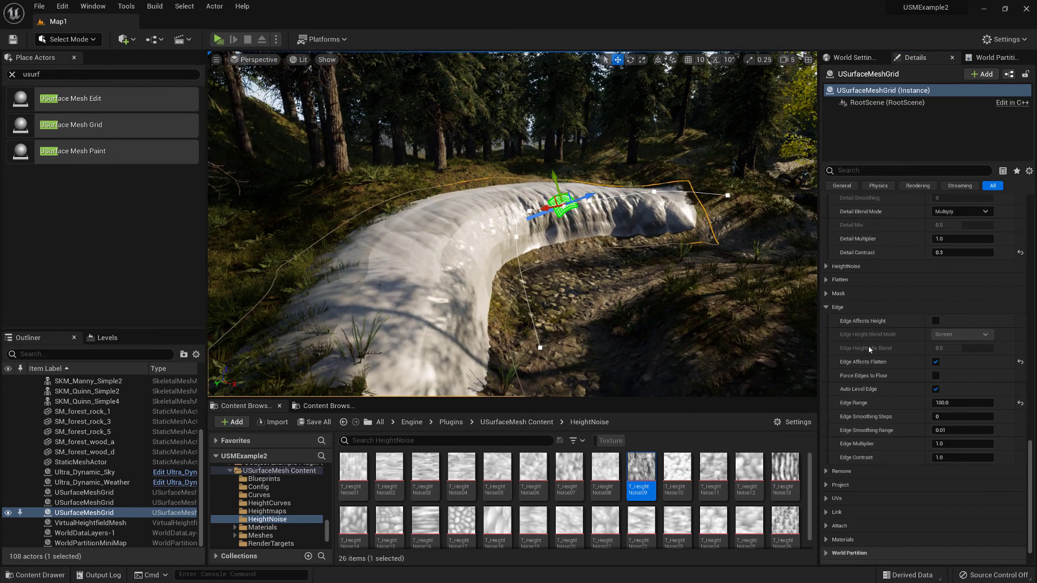
# Step: Set the mesh grid's Vertical Warp to 10 and disable Edge Flatten
pyautogui.scroll(5, 1003, 416)
pyautogui.scroll(10, 1031, 435)
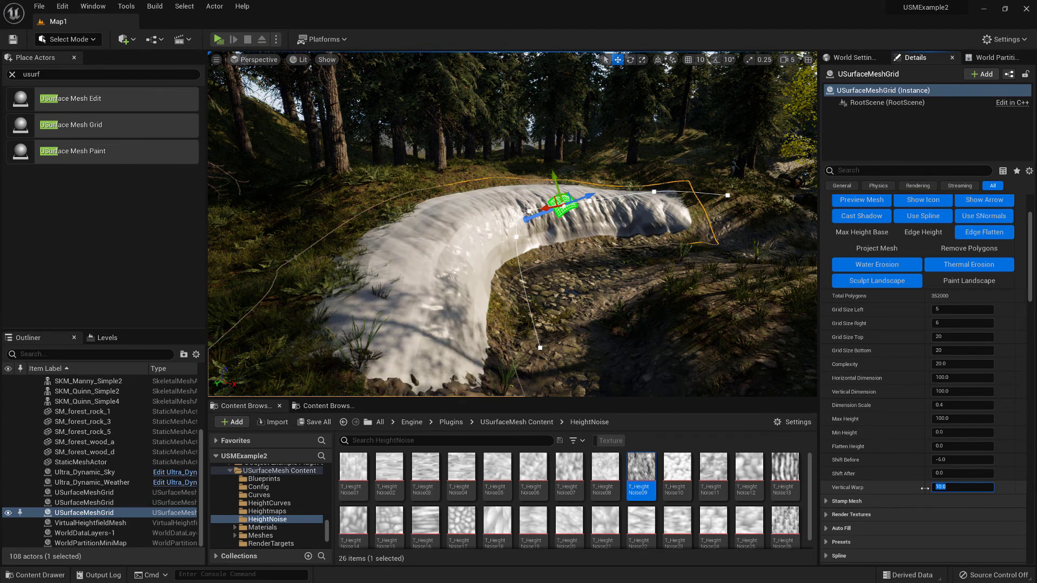
pyautogui.scroll(3, 992, 335)
pyautogui.click(984, 296)
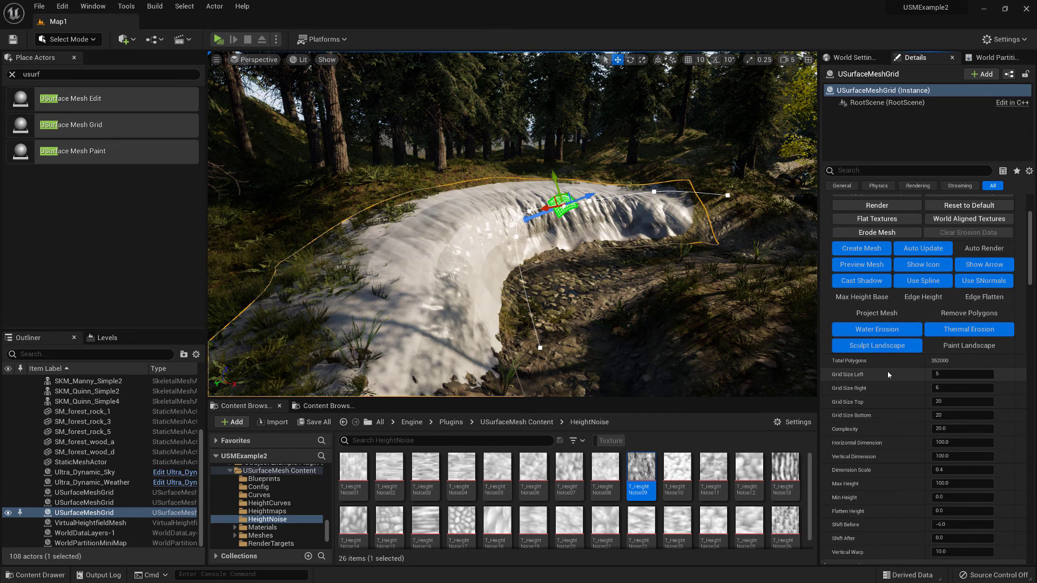
pyautogui.moveTo(751, 338); pyautogui.dragTo(697, 350, button='right')
# Step: Try a Shift Before of -12 on the mesh grid, settle on -10, and check the mound's edges
pyautogui.scroll(-4, 909, 438)
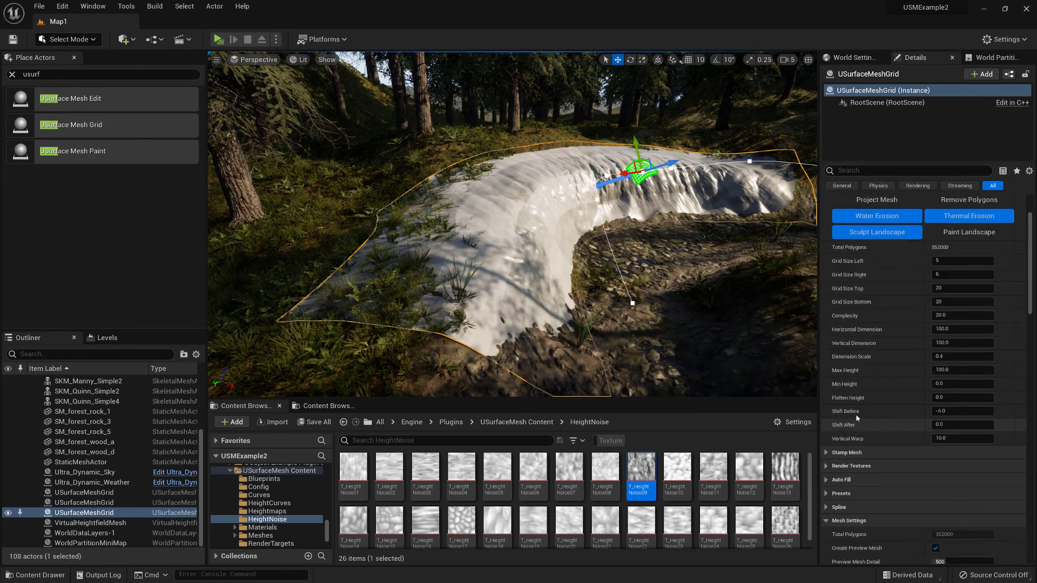
pyautogui.write('-12')
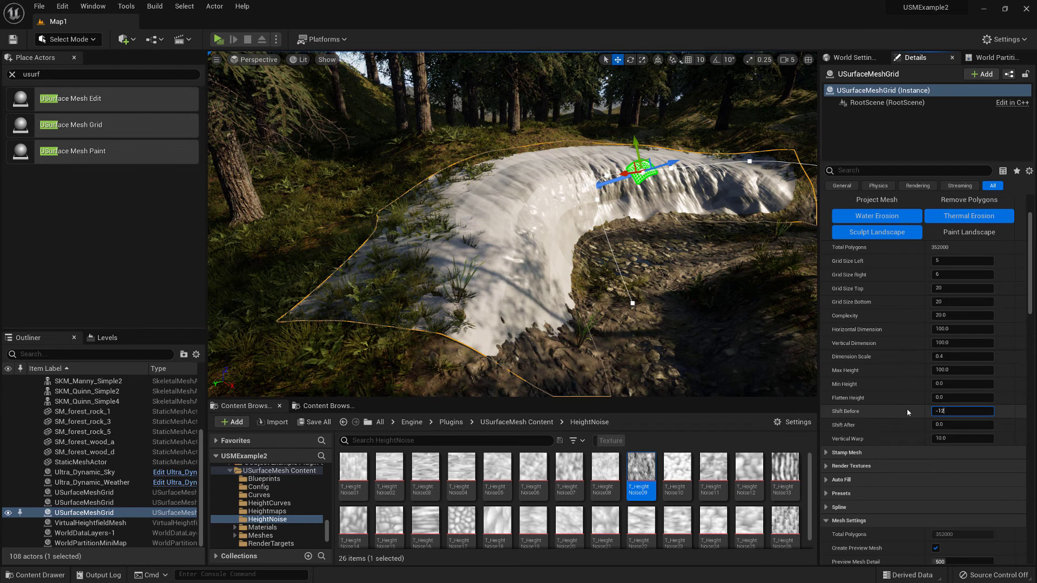
pyautogui.press('Return')
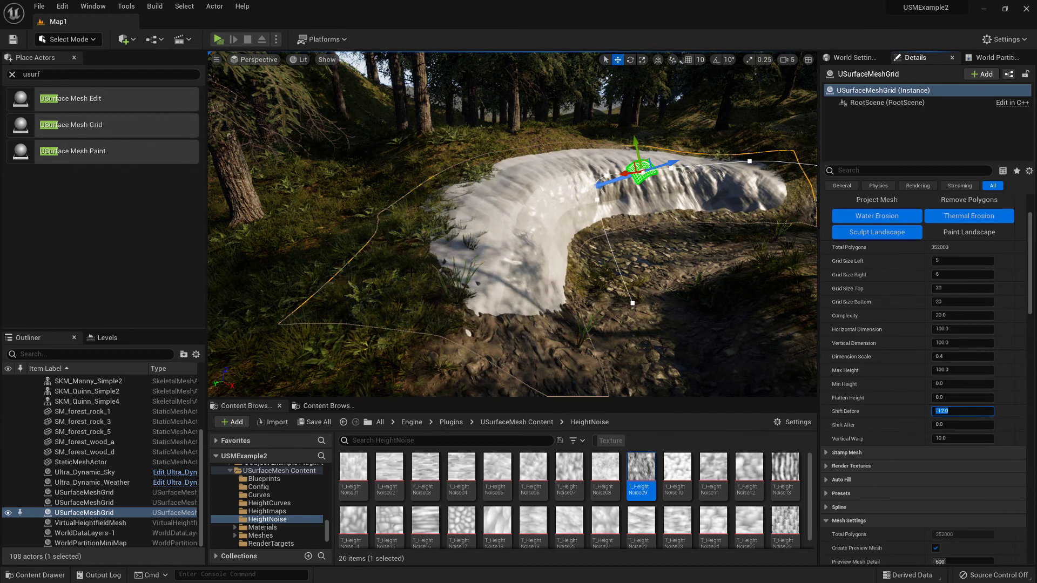
pyautogui.write('-10')
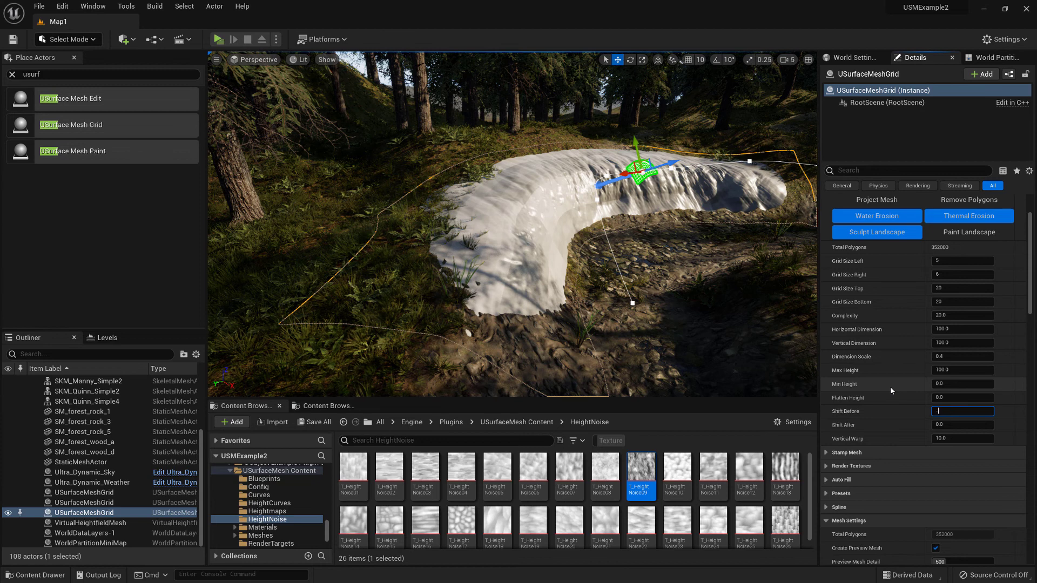
pyautogui.press('Return')
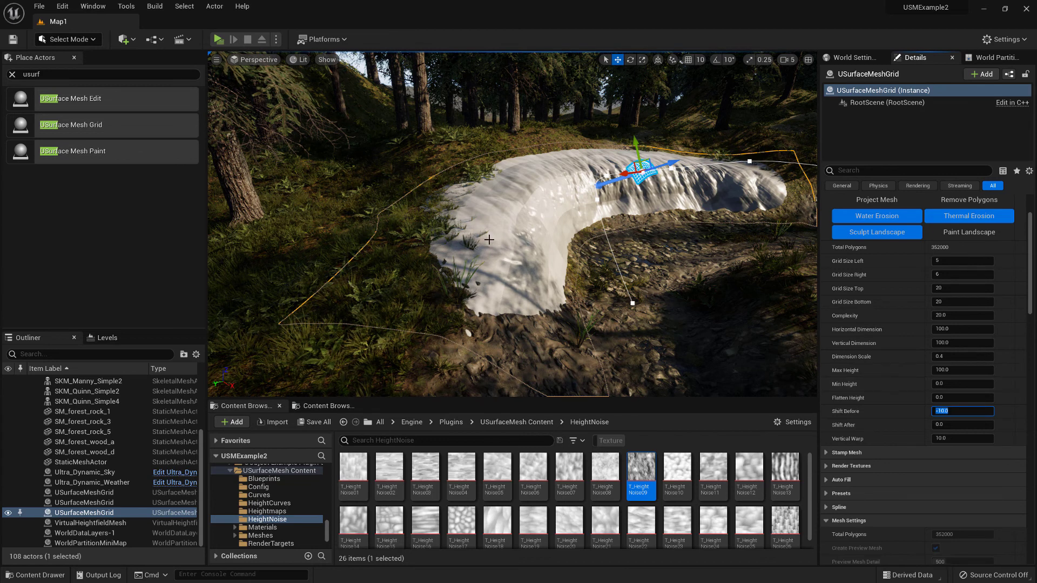
pyautogui.moveTo(562, 230)
pyautogui.mouseDown(button='right')
pyautogui.moveTo(623, 218)
pyautogui.moveTo(543, 225)
pyautogui.mouseUp(button='right')
pyautogui.press('w')
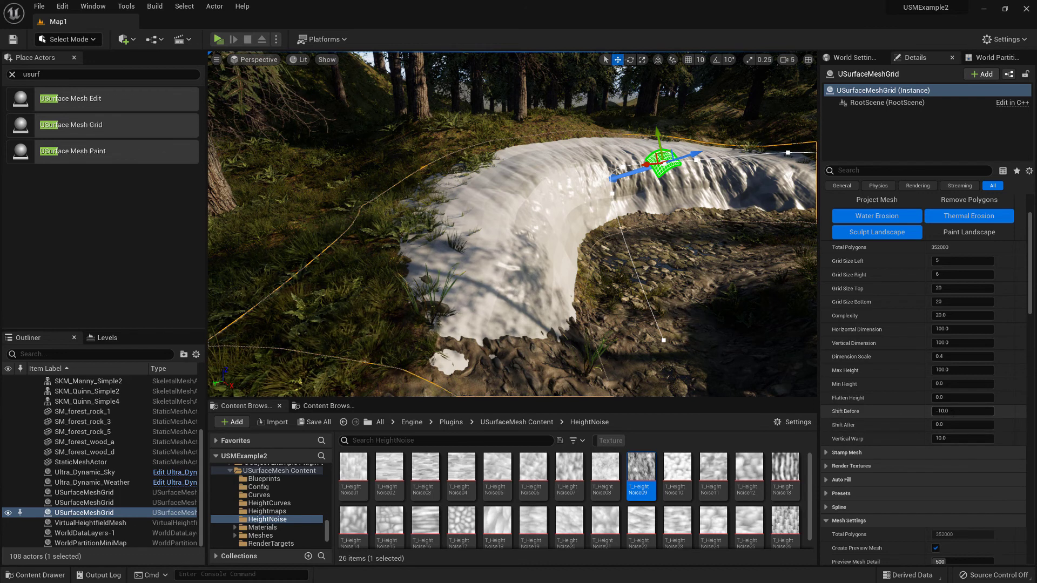
# Step: Set the mesh grid's Max Height to 120, disable Water Erosion, and check the mound's shape along the creek bank
pyautogui.scroll(3, 954, 411)
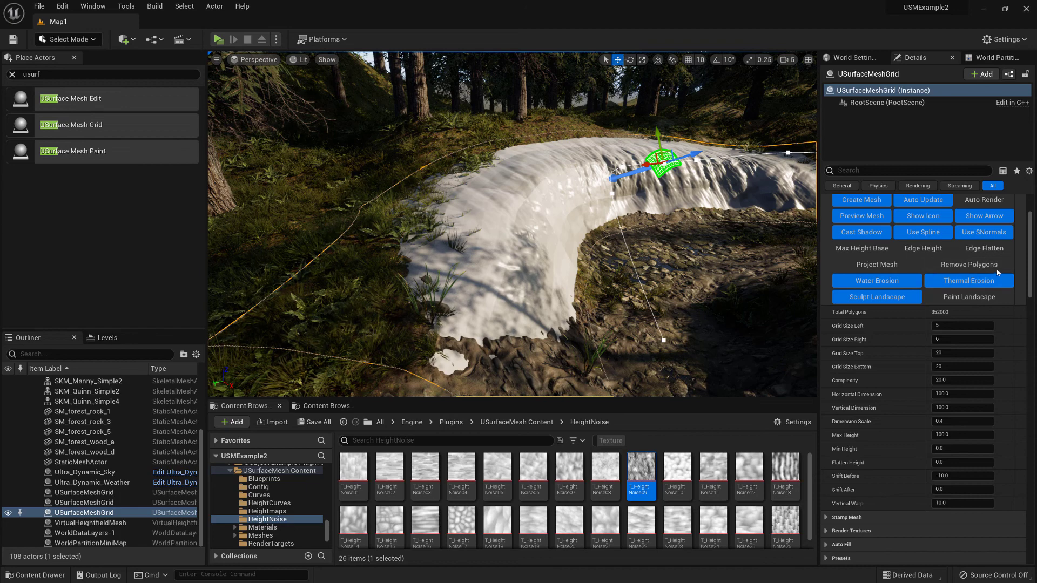
pyautogui.moveTo(581, 252); pyautogui.dragTo(632, 252, button='right')
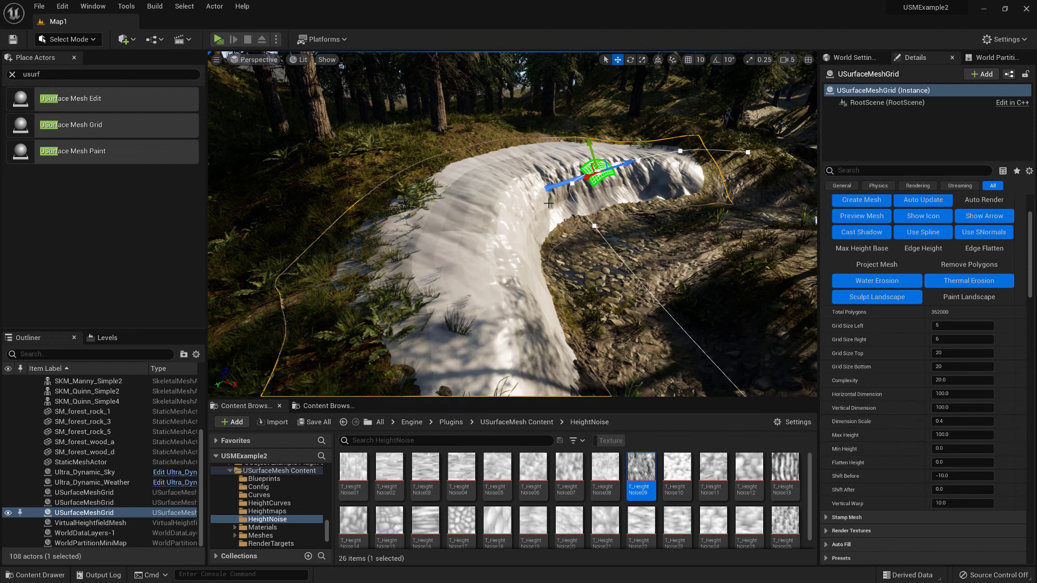
pyautogui.moveTo(545, 186); pyautogui.dragTo(567, 186, button='right')
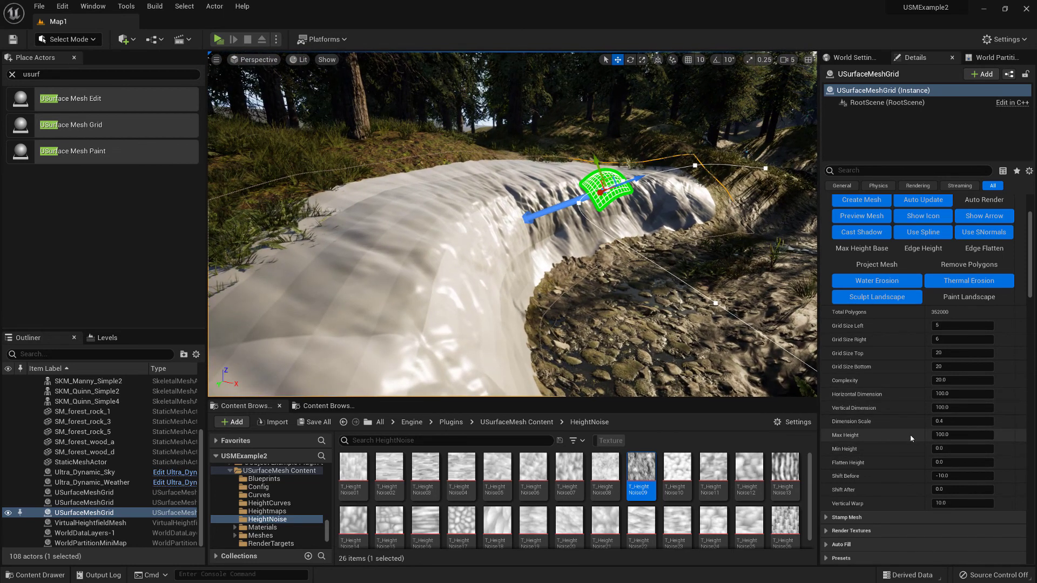
pyautogui.click(942, 434)
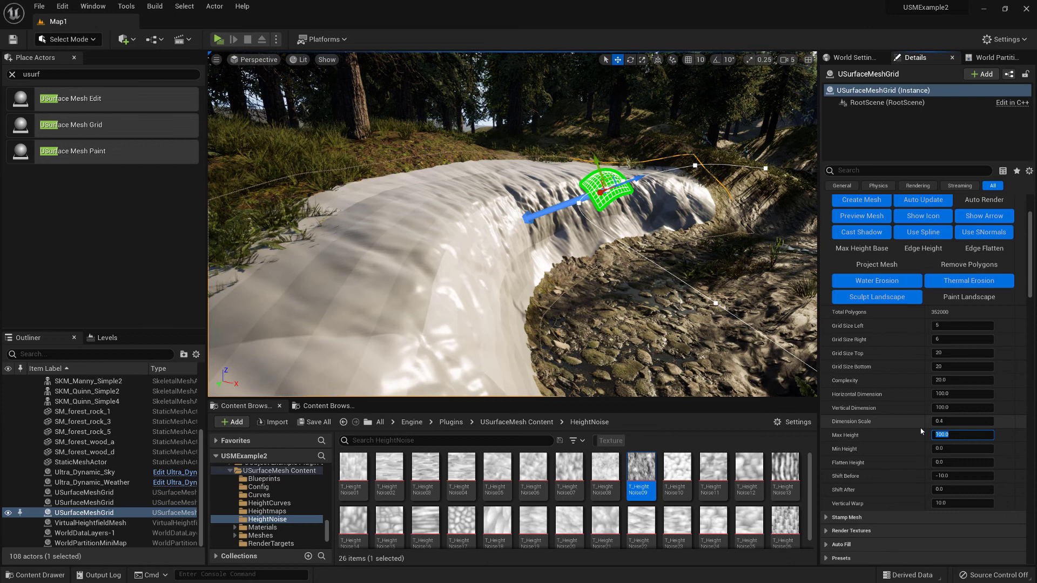
pyautogui.write('12')
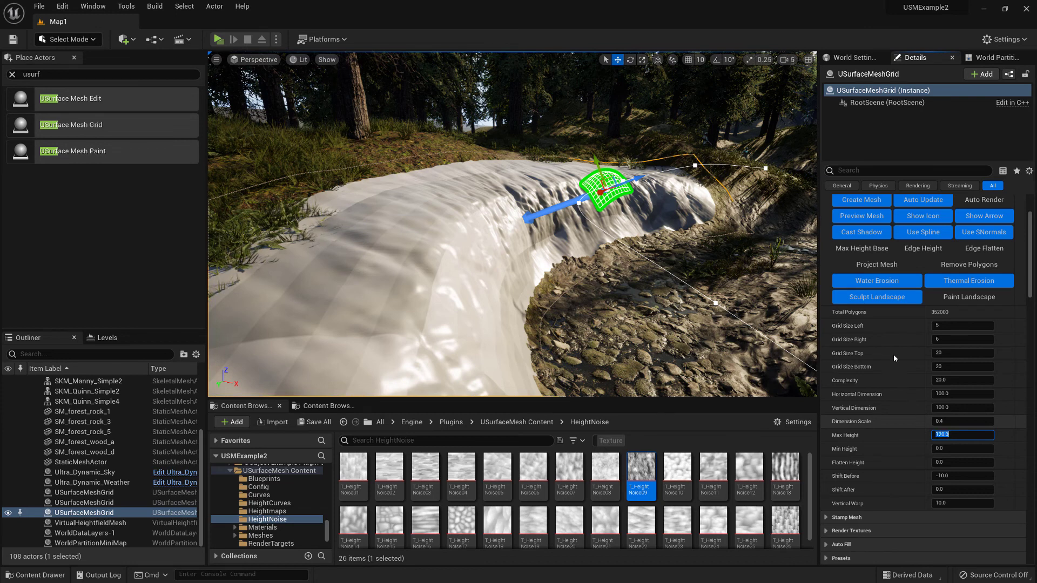
pyautogui.moveTo(702, 259); pyautogui.dragTo(724, 246, button='right')
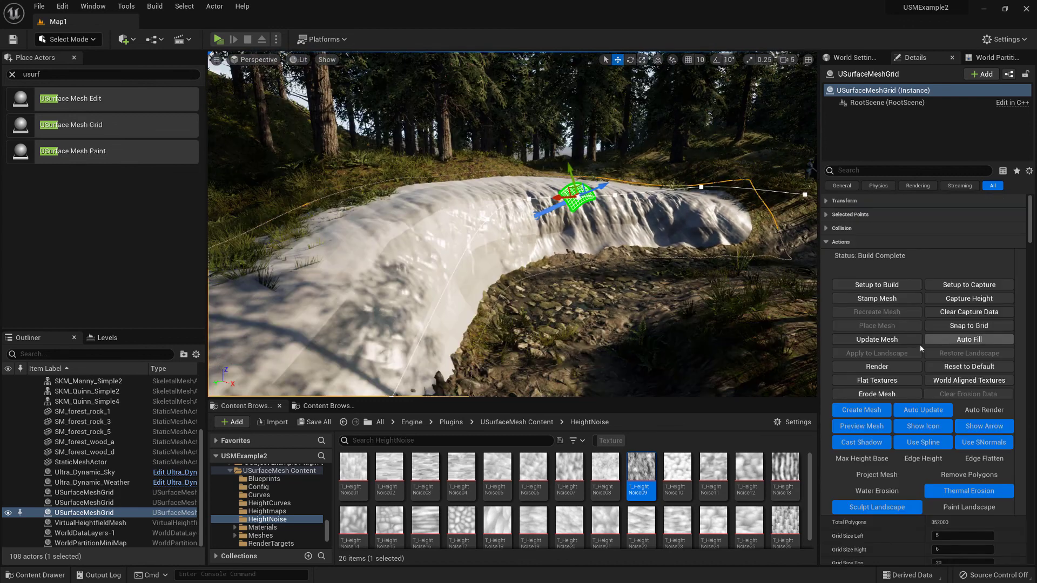
pyautogui.moveTo(621, 294); pyautogui.dragTo(592, 305, button='right')
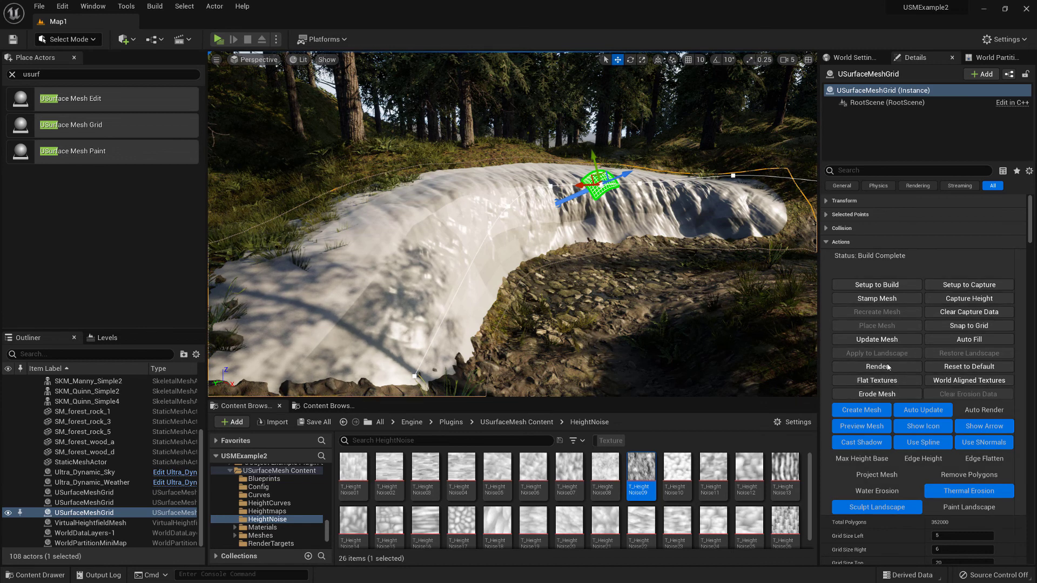
# Step: Set the mesh grid's Stamp Mesh path to the Content/GameContent/StampedMeshes/Map1 folder
pyautogui.scroll(-8, 908, 374)
pyautogui.scroll(-4, 910, 399)
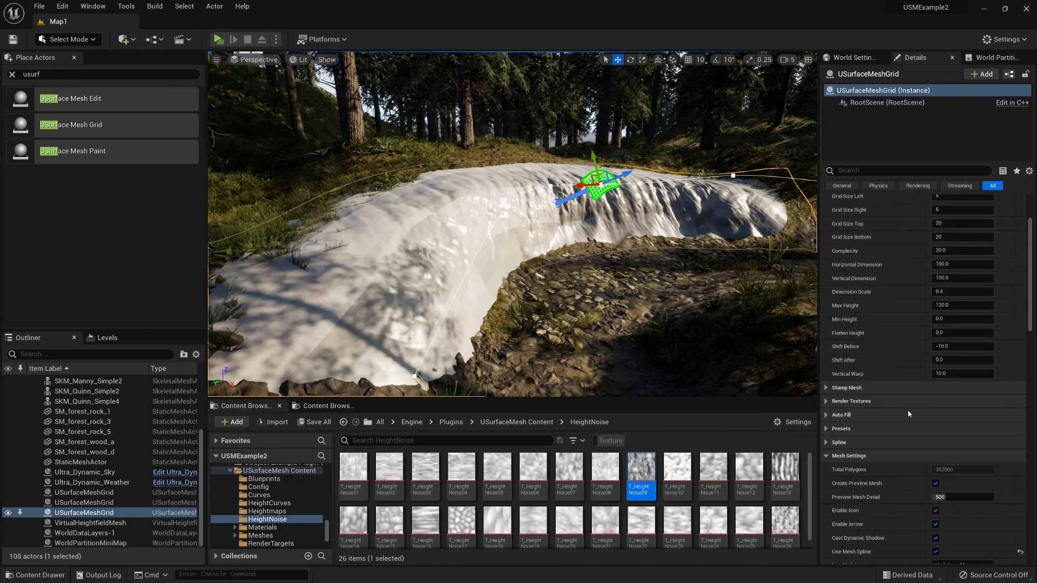
pyautogui.click(826, 389)
pyautogui.scroll(-4, 899, 430)
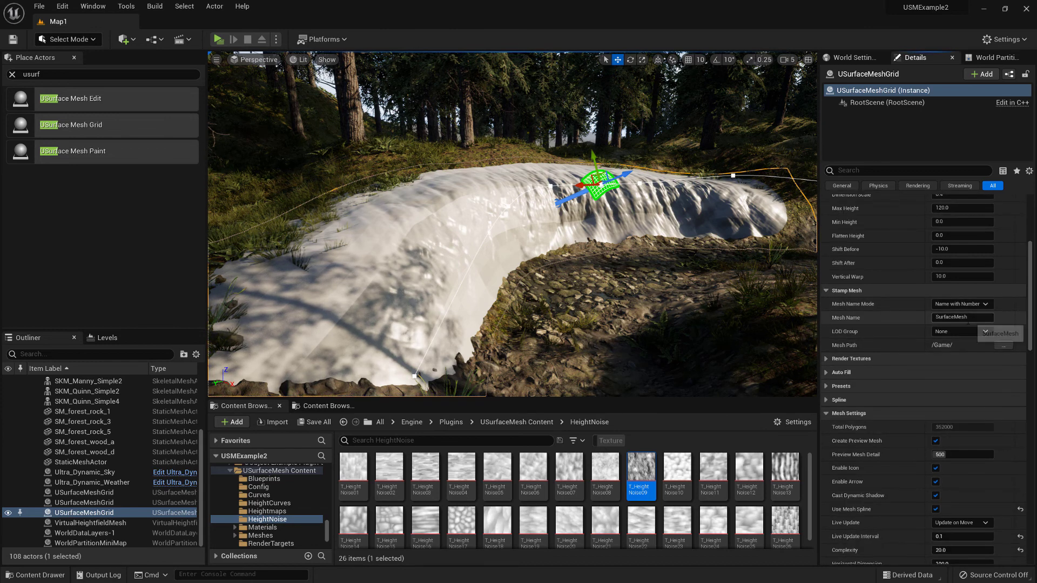
pyautogui.click(1003, 346)
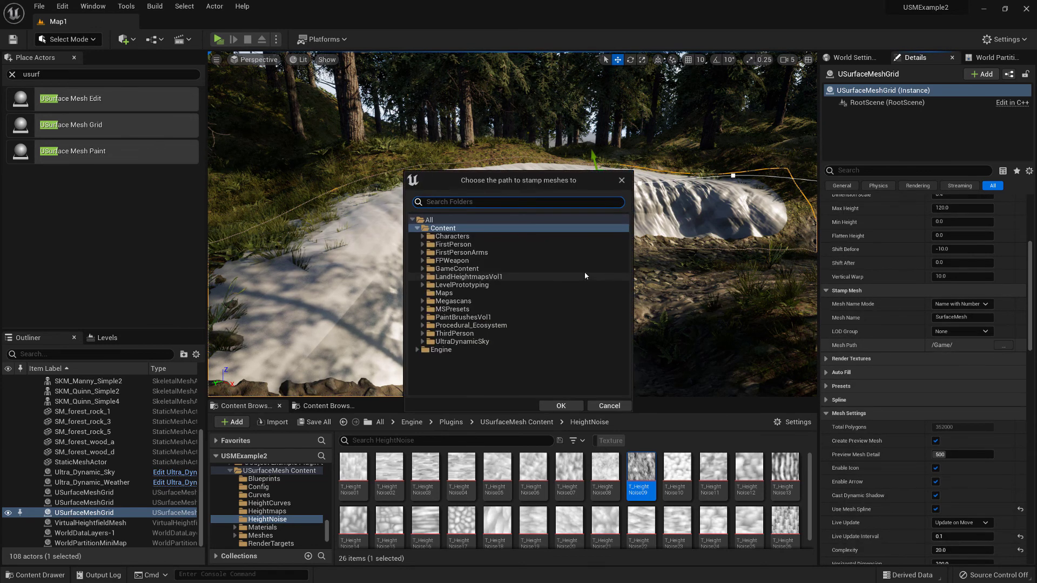
pyautogui.click(423, 269)
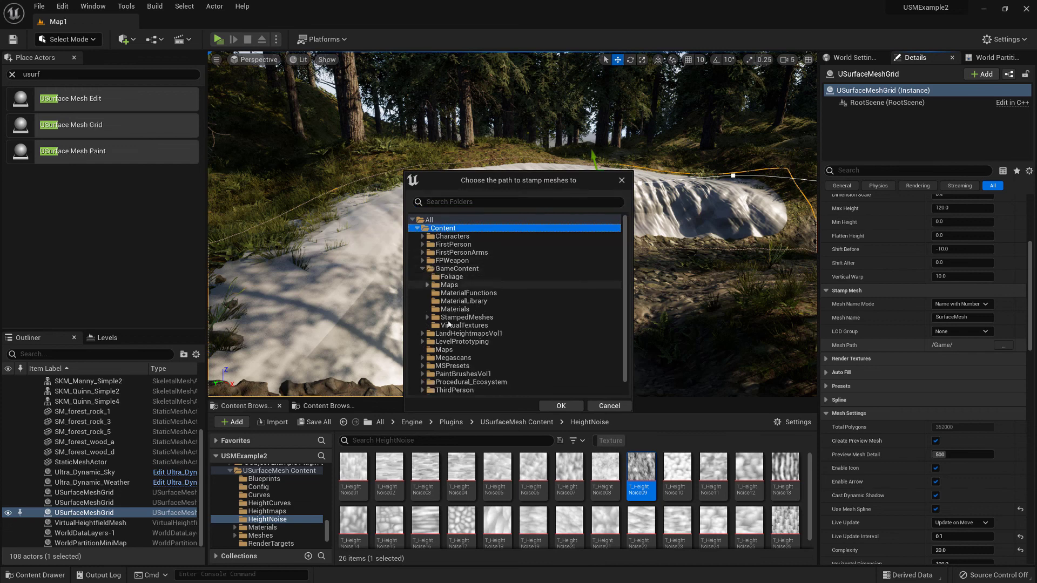
pyautogui.click(453, 341)
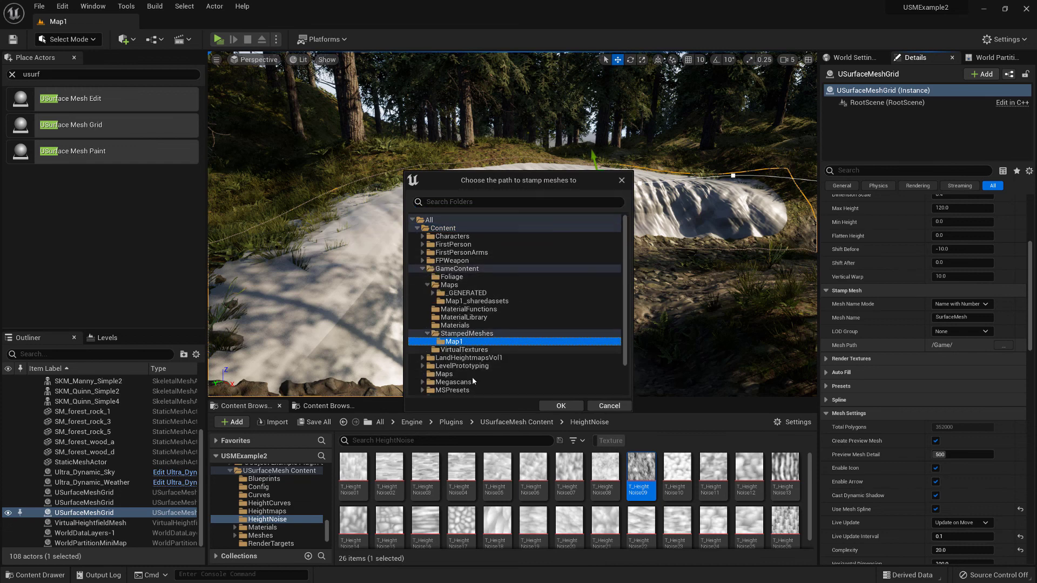
pyautogui.click(560, 406)
# Step: Change the stamped mesh's name to MudMesh in the mesh grid's Stamp Mesh settings
pyautogui.scroll(3, 900, 350)
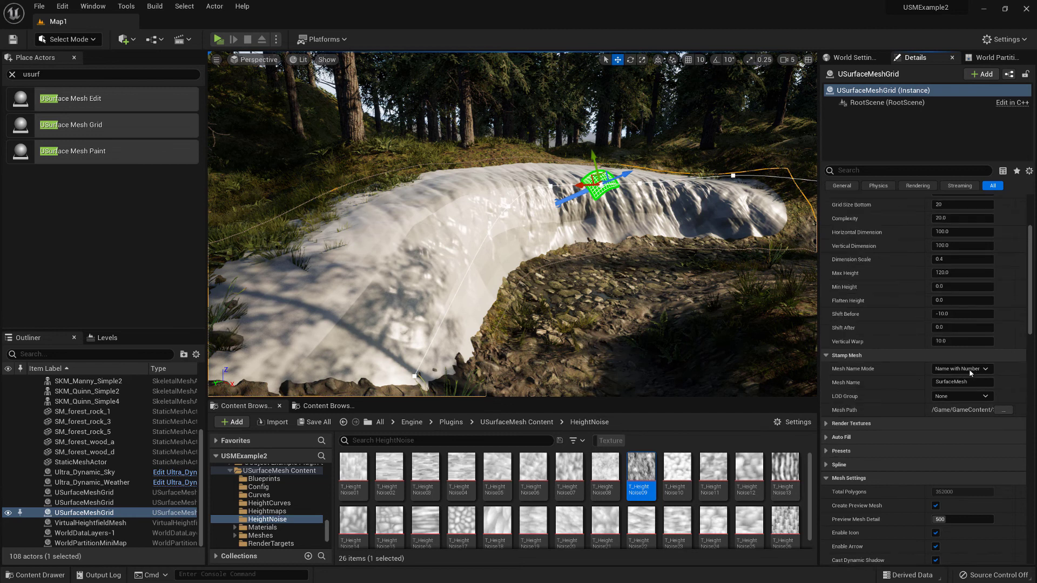
pyautogui.click(955, 382)
pyautogui.moveTo(954, 381); pyautogui.dragTo(921, 384)
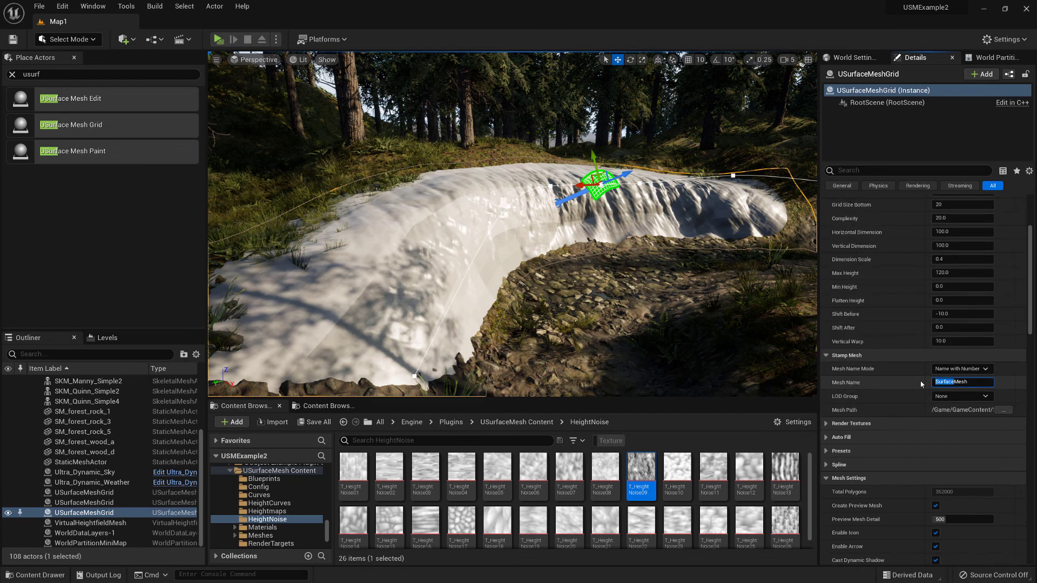
pyautogui.write('Mud')
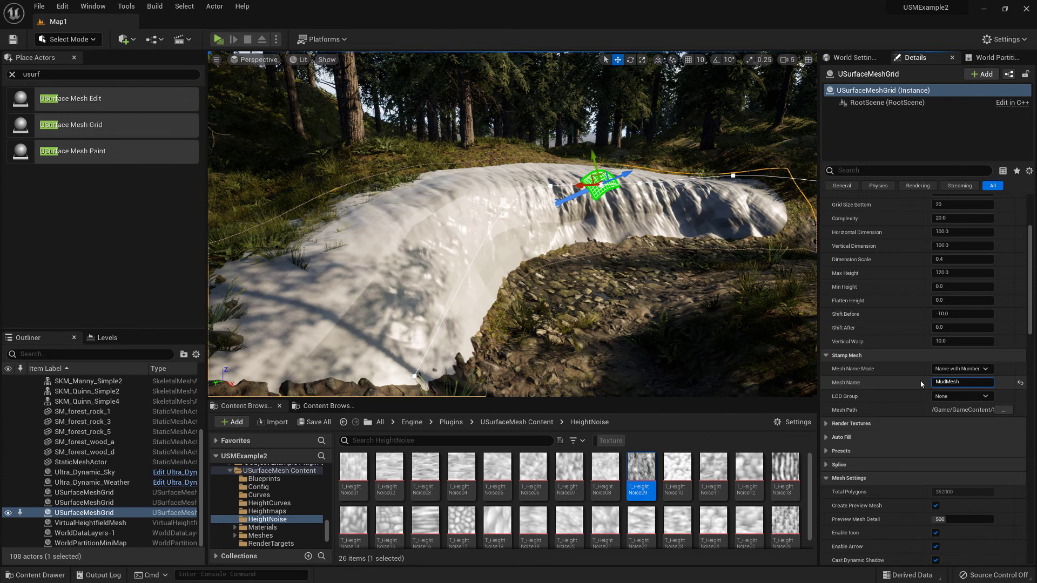
pyautogui.press('Return')
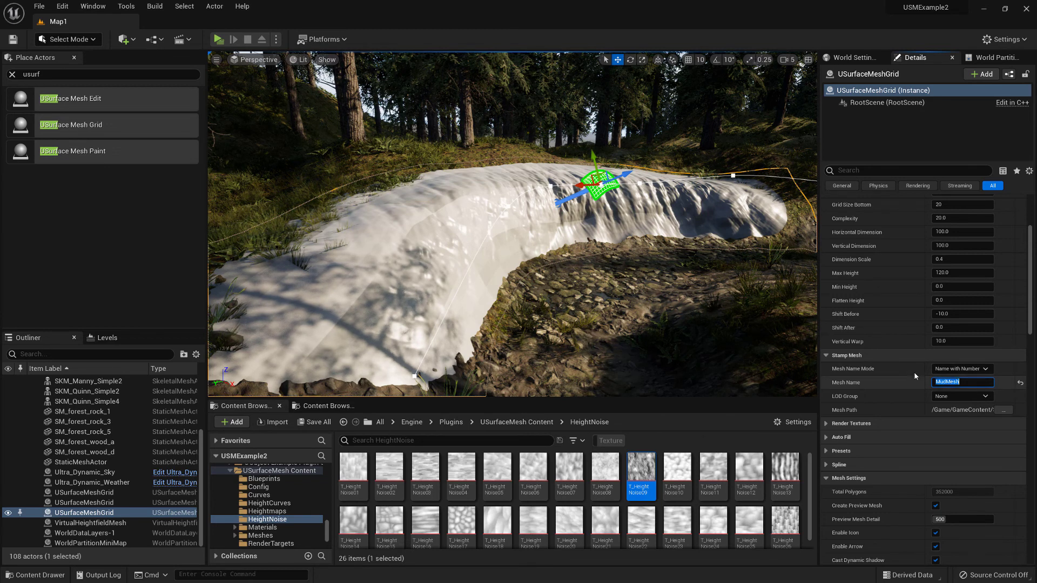
# Step: Stamp the mud mound from the mesh grid into a static mesh
pyautogui.scroll(6, 903, 351)
pyautogui.scroll(9, 919, 383)
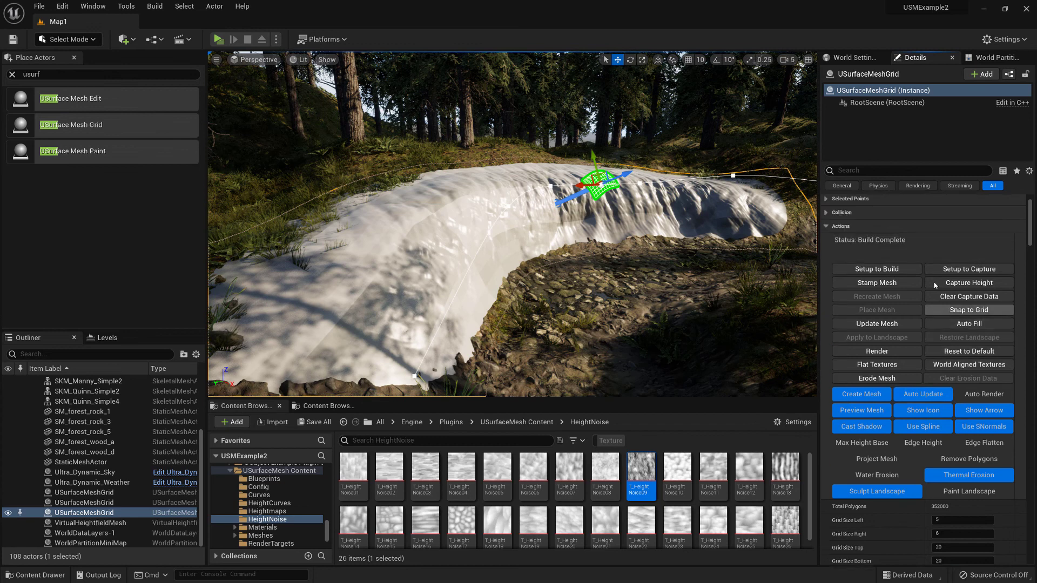
pyautogui.click(878, 299)
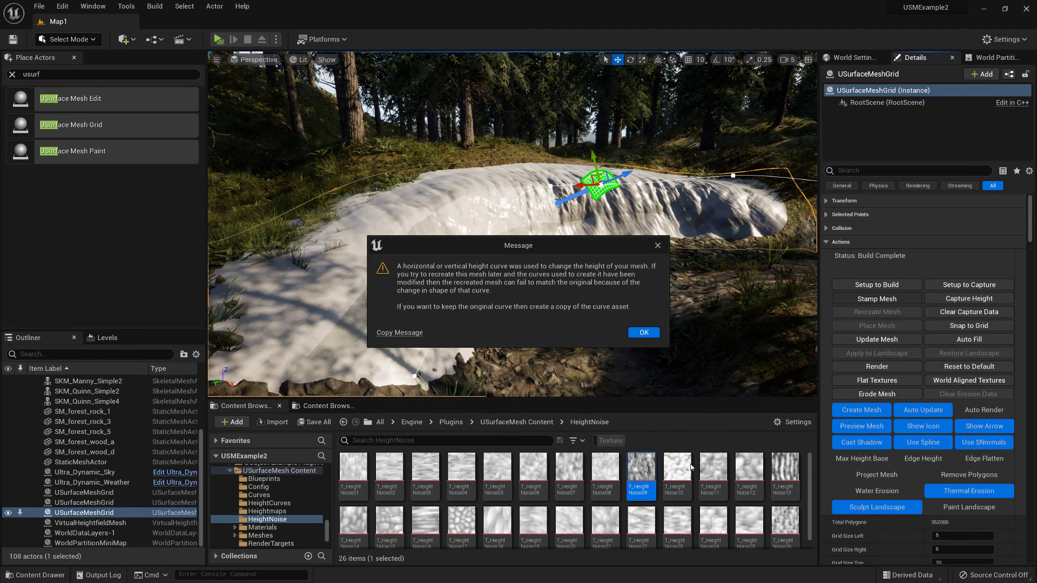
# Step: Acknowledge the height curve message to finish stamping the surface mesh, and save the MudMesh1 asset
pyautogui.click(645, 332)
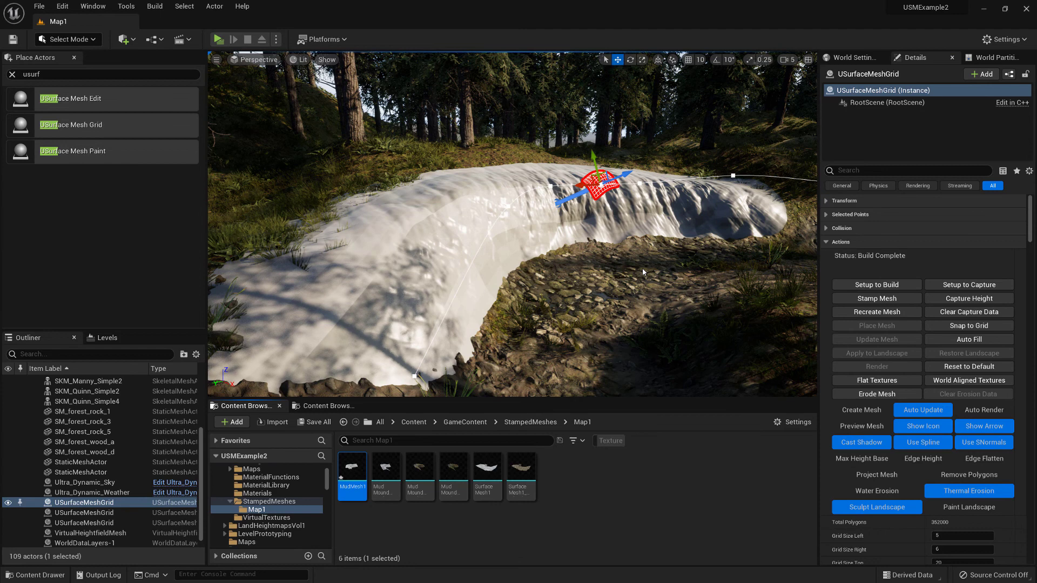
pyautogui.moveTo(563, 237); pyautogui.dragTo(567, 255, button='right')
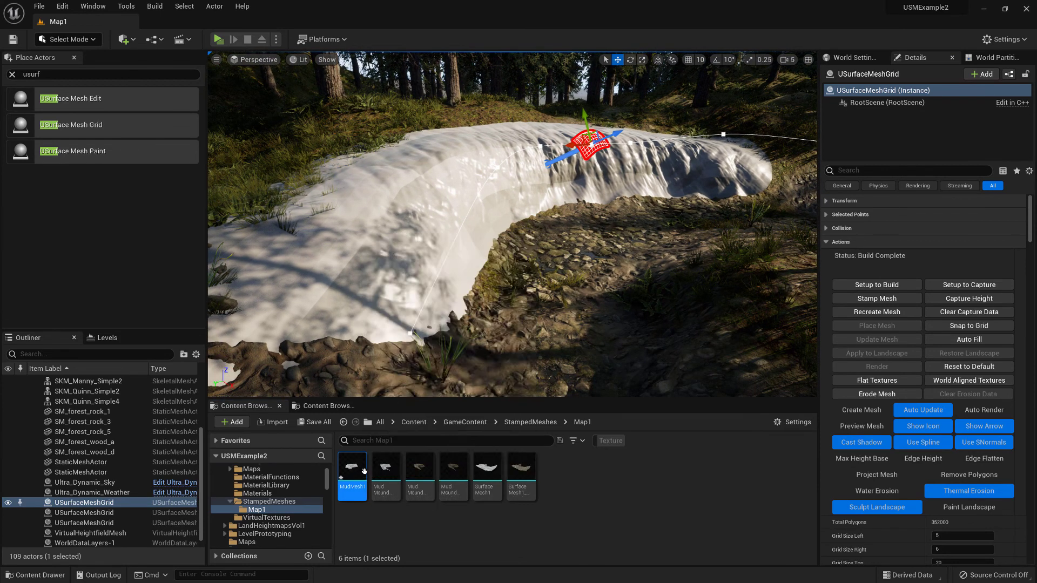
pyautogui.hotkey('ctrl', 's')
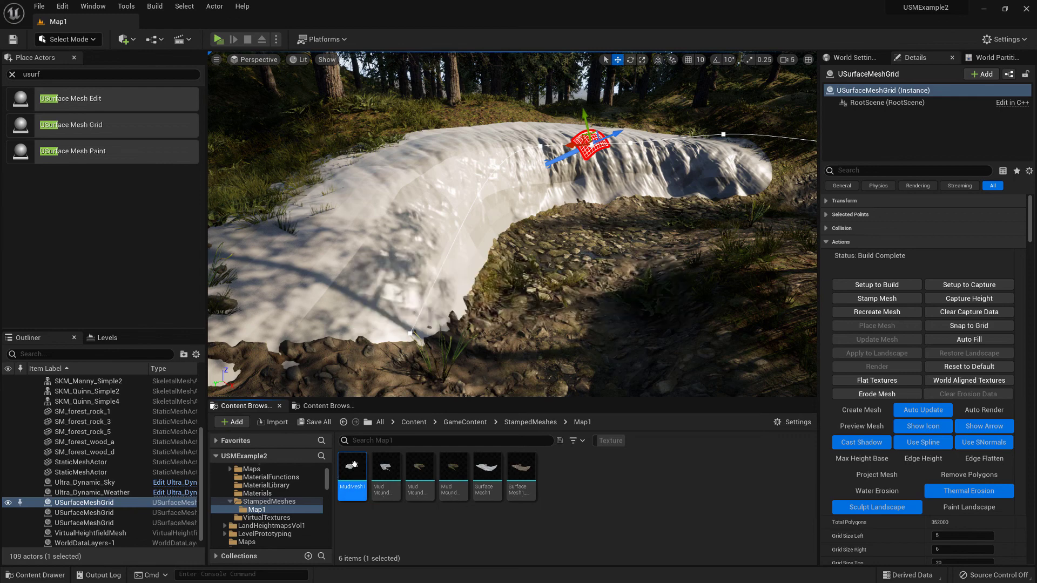
# Step: Open the MudMesh1 asset and examine its Nanite geometry in wireframe, restoring the lit view
pyautogui.doubleClick(353, 469)
pyautogui.moveTo(454, 278); pyautogui.dragTo(408, 308, button='right')
pyautogui.press('s')
pyautogui.moveTo(365, 337); pyautogui.dragTo(405, 308, button='right')
pyautogui.hotkey('alt', '2')
pyautogui.press('w')
pyautogui.press('s')
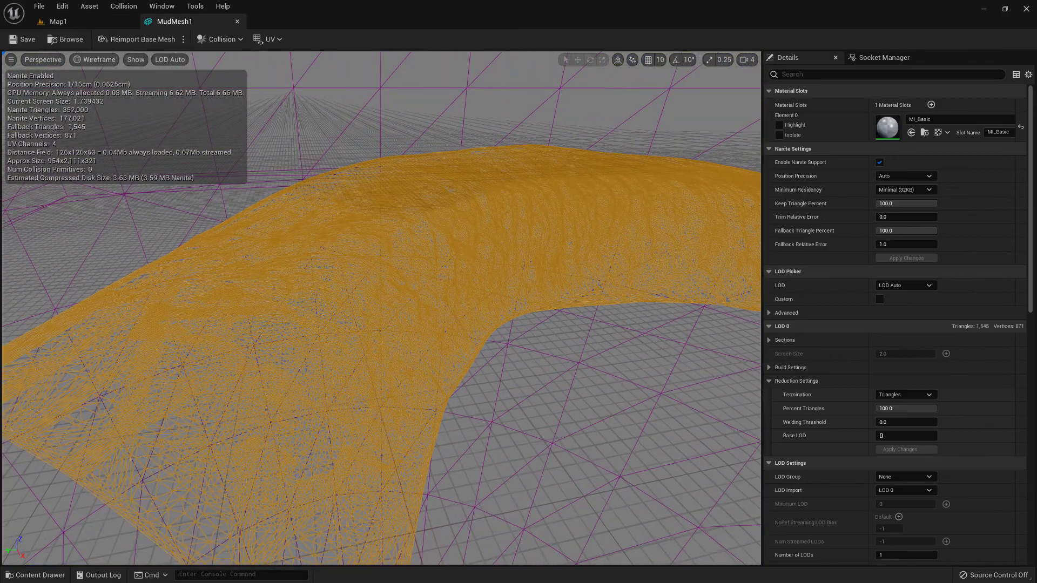
pyautogui.hotkey('alt', '4')
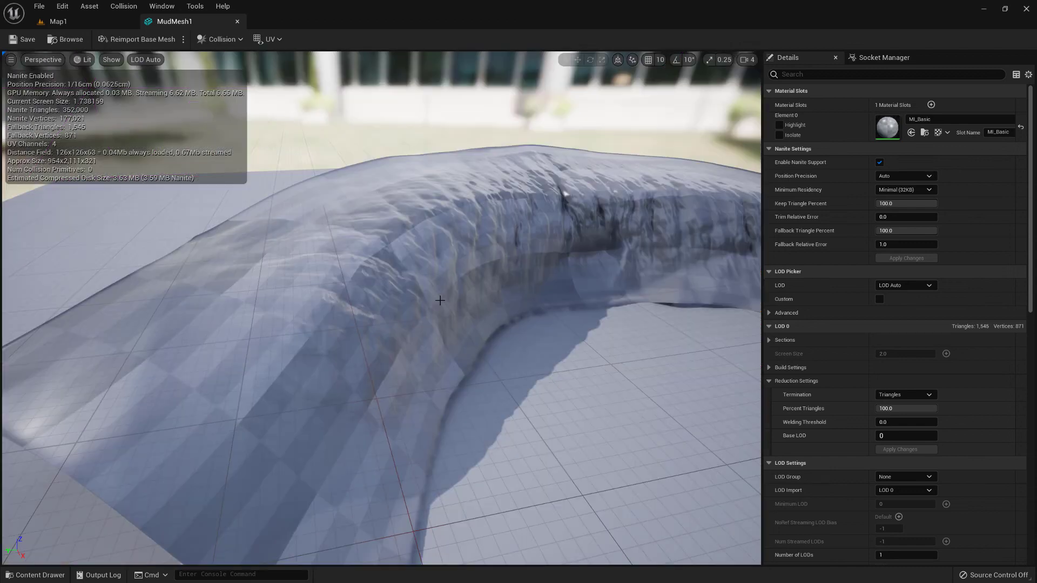
# Step: Return to the Map1 level and disable Nanite on the MudMesh1 asset
pyautogui.click(58, 22)
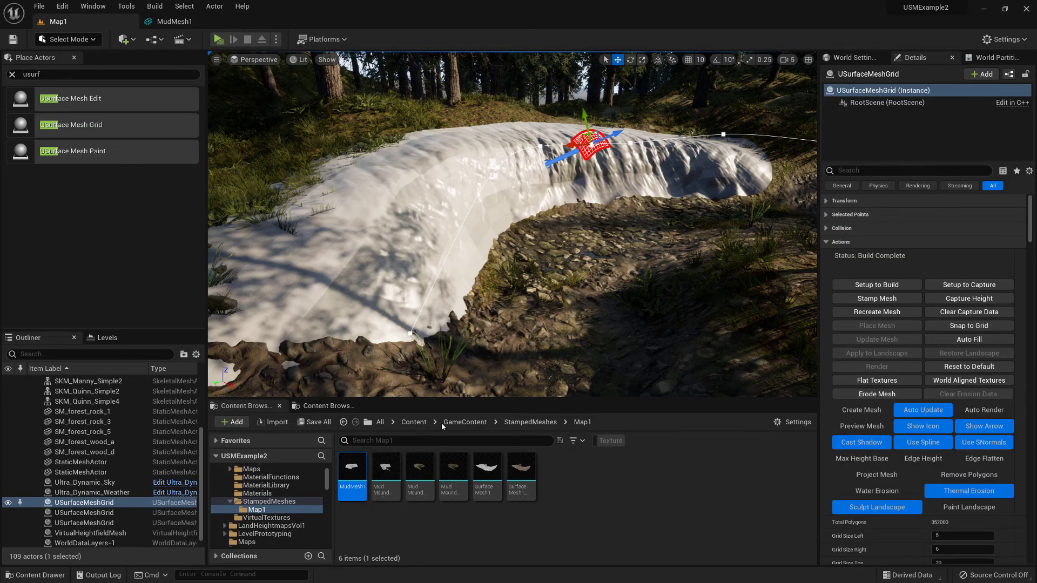
pyautogui.rightClick(355, 468)
pyautogui.moveTo(507, 144)
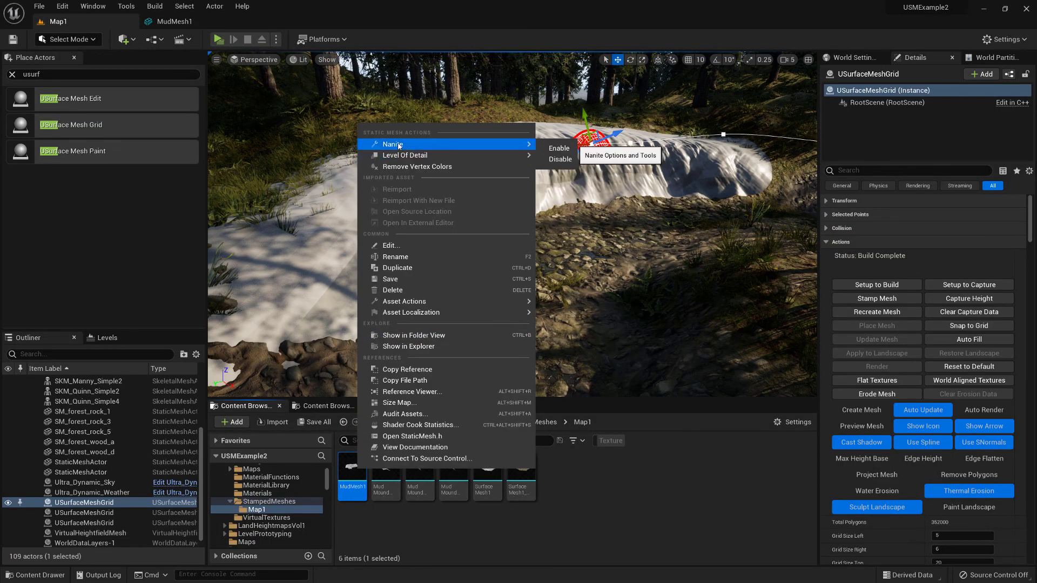
pyautogui.click(559, 159)
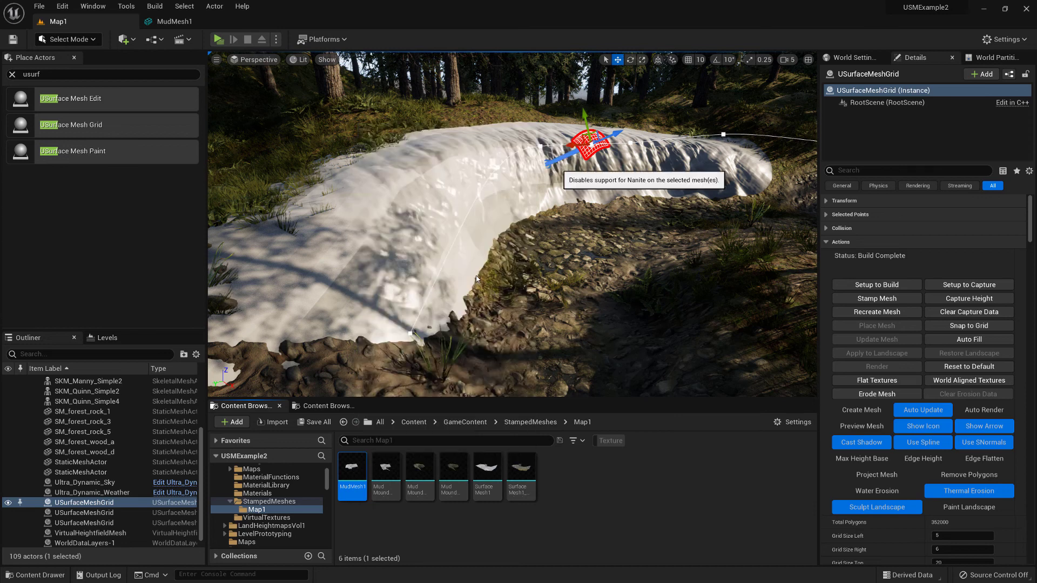
# Step: Reopen MudMesh1 to examine its non-Nanite wireframe, and close the asset without applying level of detail changes
pyautogui.moveTo(468, 266); pyautogui.dragTo(432, 287, button='right')
pyautogui.doubleClick(347, 475)
pyautogui.moveTo(344, 474); pyautogui.dragTo(540, 276, button='right')
pyautogui.hotkey('alt', '2')
pyautogui.press('w')
pyautogui.press('w')
pyautogui.press('s')
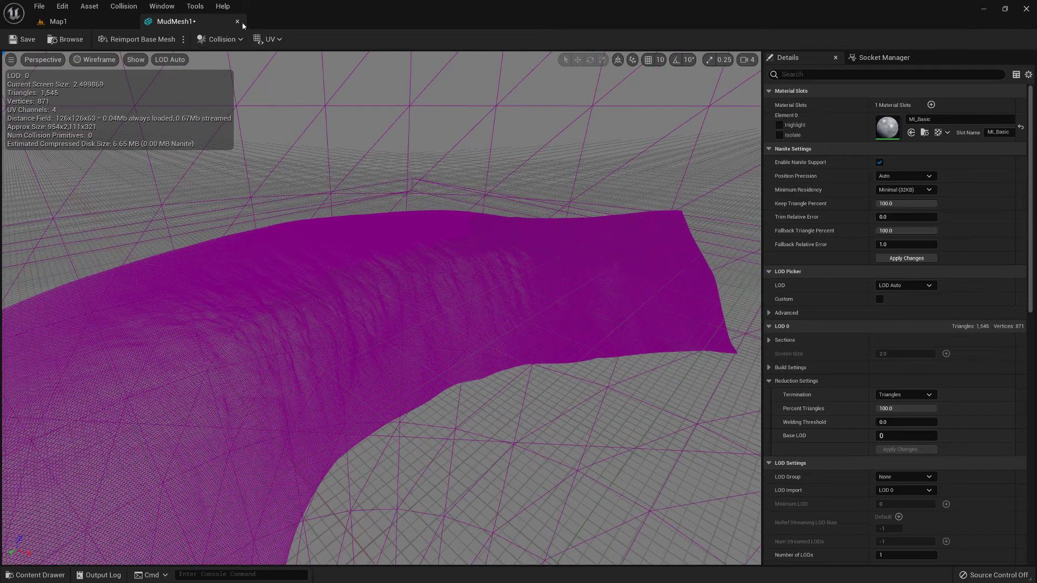
pyautogui.click(238, 22)
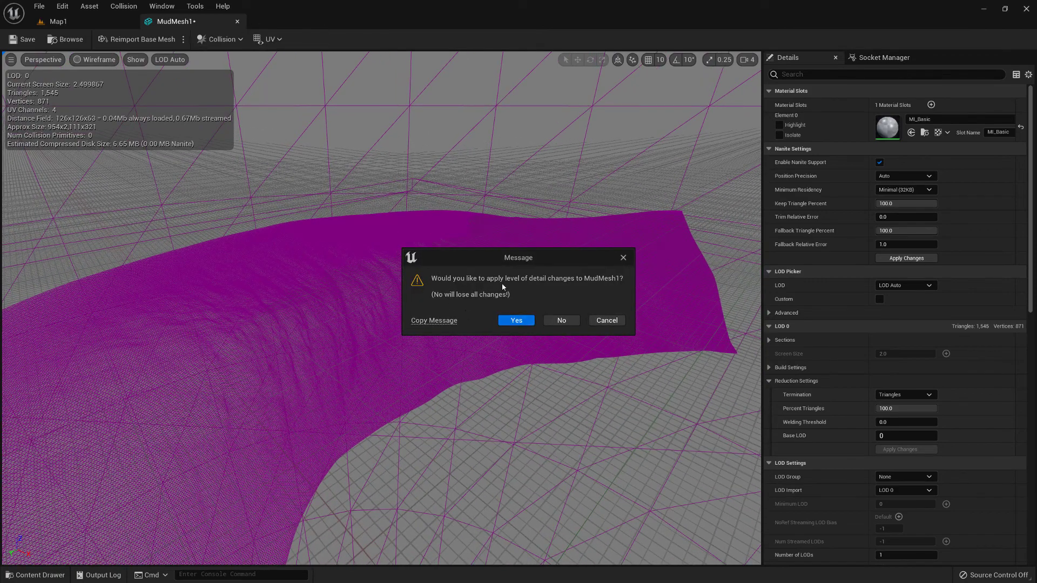
pyautogui.click(562, 320)
# Step: Hide the icon and the arrow of the selected USurfaceMeshGrid actor
pyautogui.moveTo(563, 214)
pyautogui.mouseDown(button='right')
pyautogui.moveTo(565, 226)
pyautogui.moveTo(563, 215)
pyautogui.mouseUp(button='right')
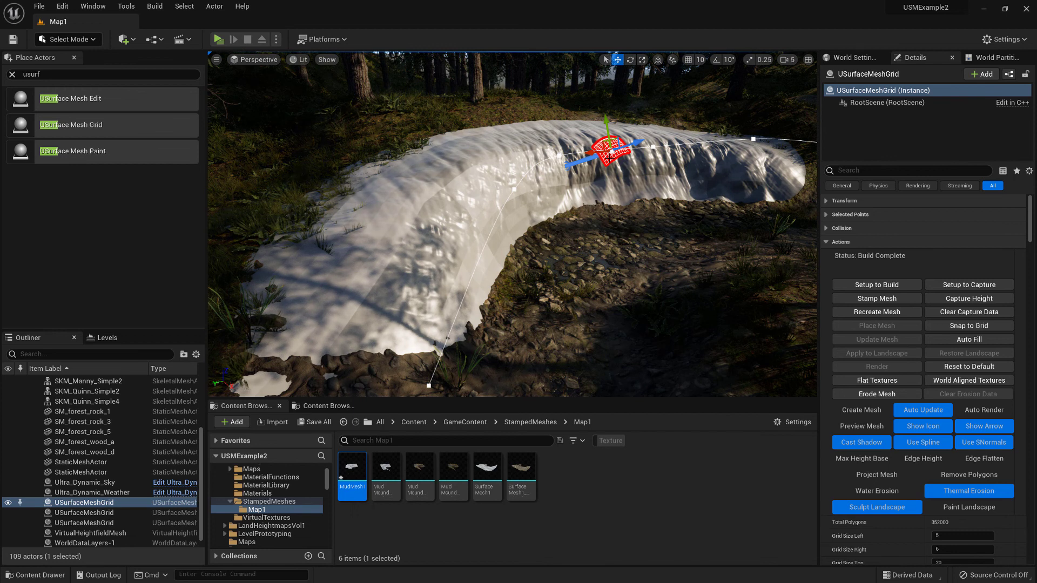
pyautogui.moveTo(618, 195); pyautogui.dragTo(620, 172, button='right')
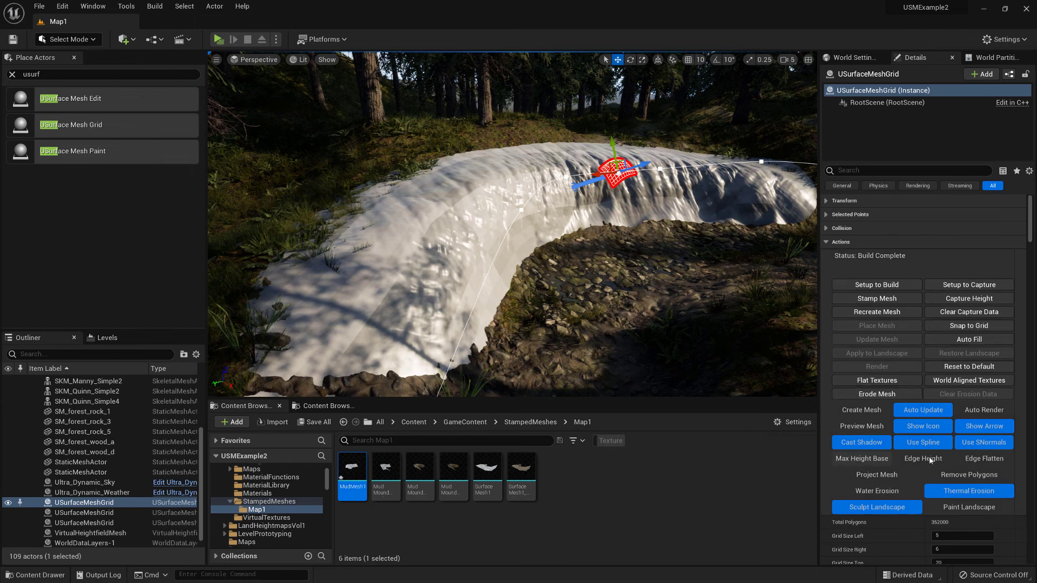
pyautogui.click(926, 429)
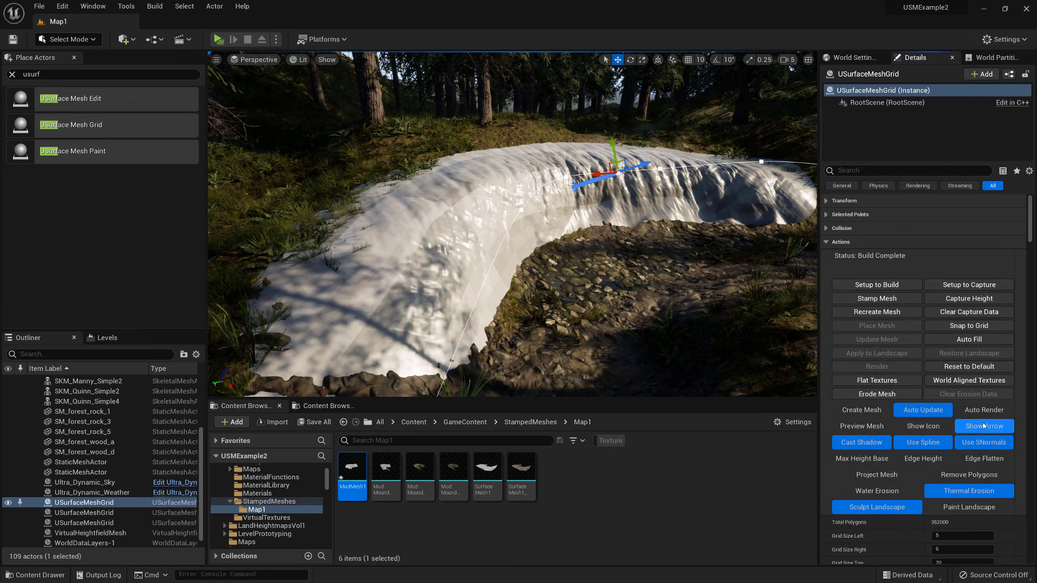
pyautogui.click(984, 426)
# Step: Select the stamped MudMesh1 actor in the level and examine its mesh density in wireframe and lit views
pyautogui.click(534, 246)
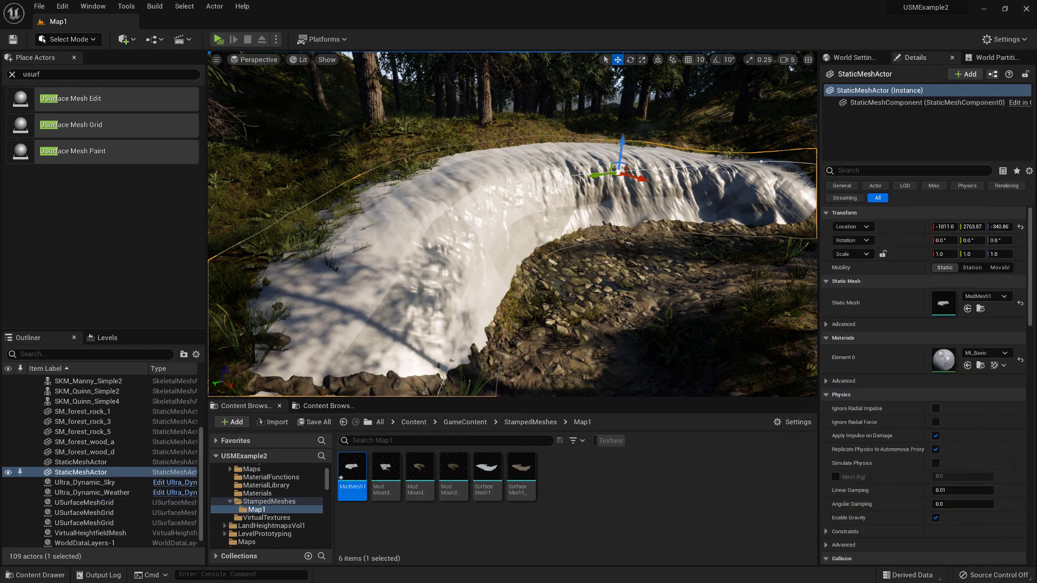
pyautogui.moveTo(533, 247); pyautogui.dragTo(449, 270, button='right')
pyautogui.hotkey('alt', '2')
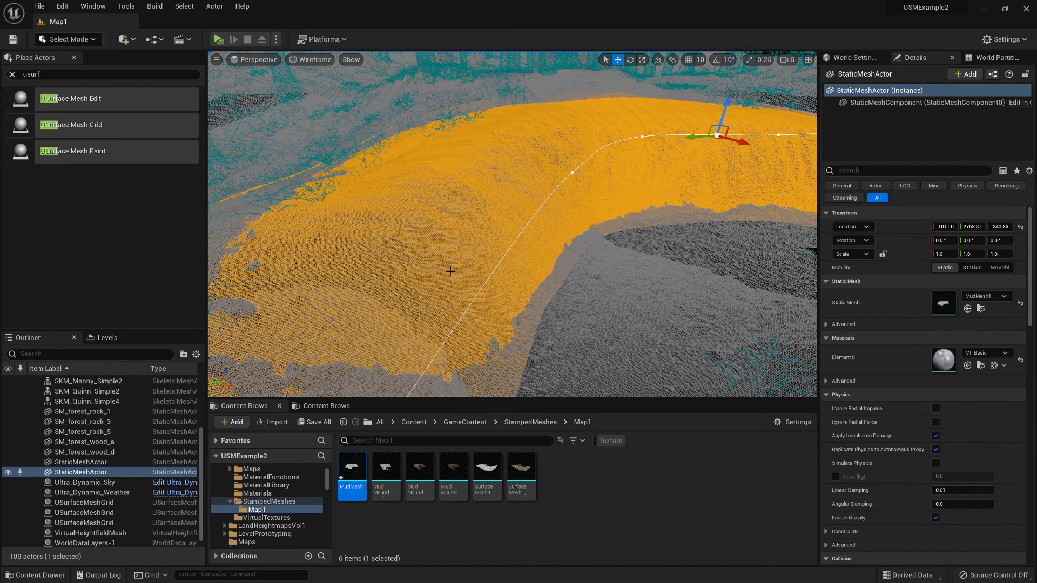
pyautogui.hotkey('alt', '4')
pyautogui.moveTo(450, 271); pyautogui.dragTo(458, 233, button='right')
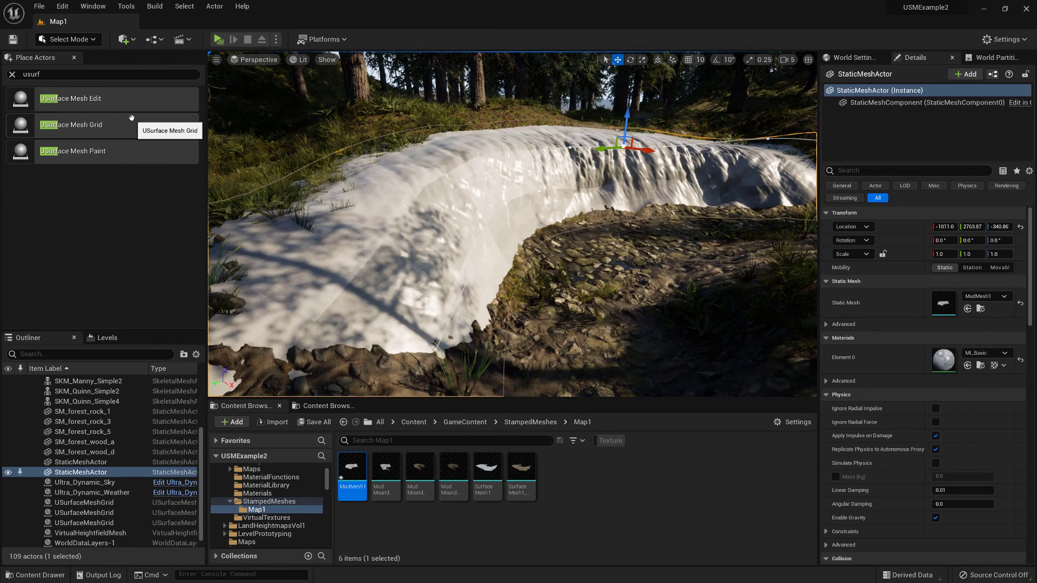
pyautogui.moveTo(393, 485)
pyautogui.moveTo(462, 270); pyautogui.dragTo(425, 271, button='right')
pyautogui.moveTo(355, 467)
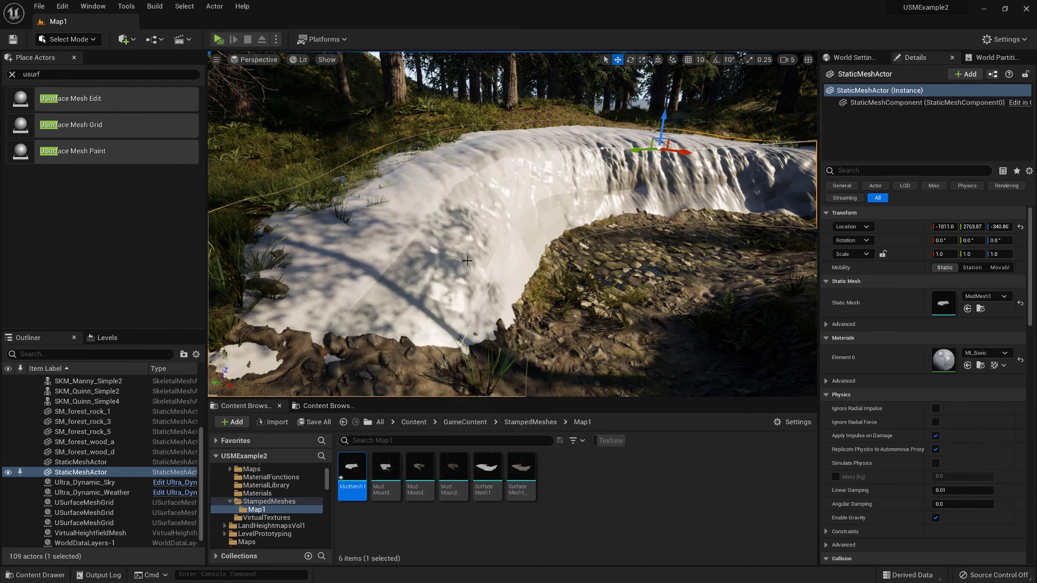
pyautogui.moveTo(467, 260); pyautogui.dragTo(405, 263, button='right')
pyautogui.hotkey('alt', '2')
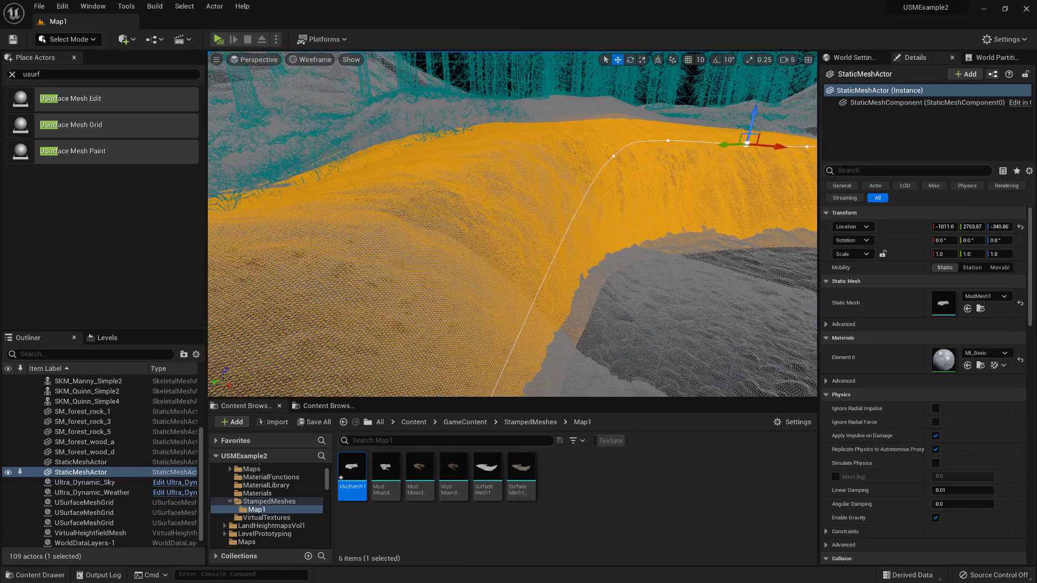
pyautogui.hotkey('alt', '4')
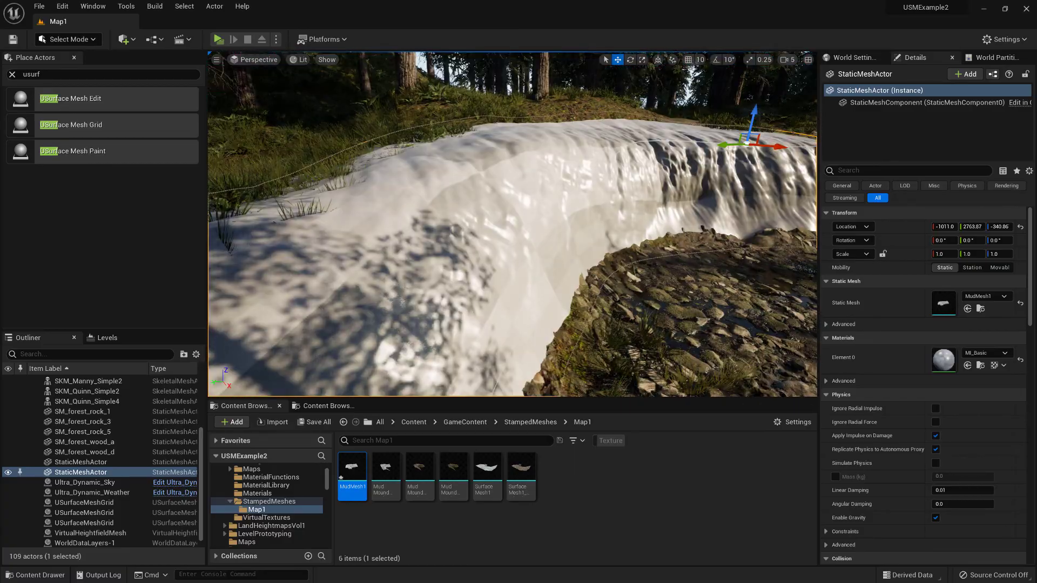
pyautogui.moveTo(530, 267); pyautogui.dragTo(472, 326, button='right')
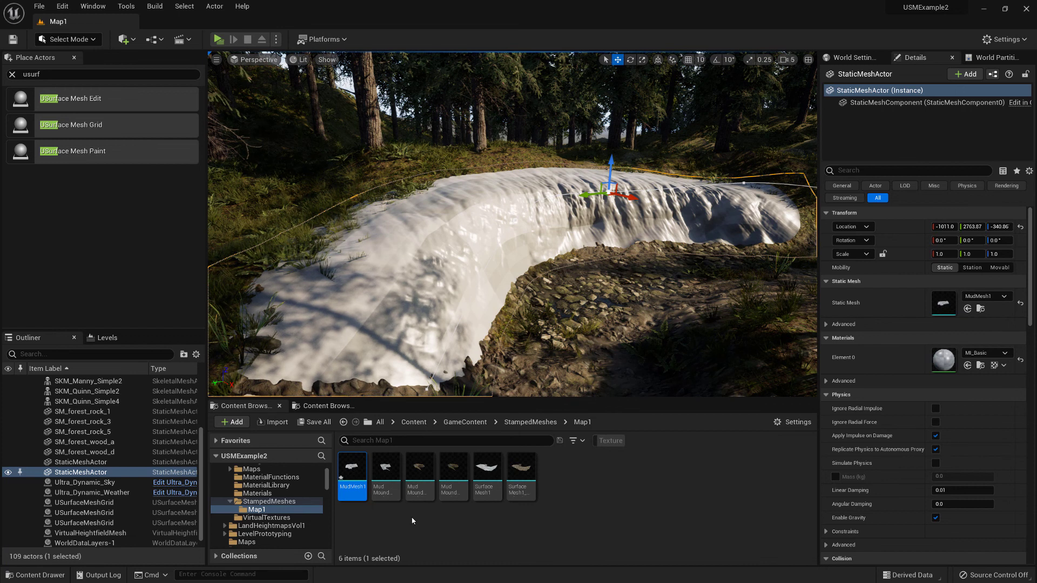
pyautogui.moveTo(352, 469)
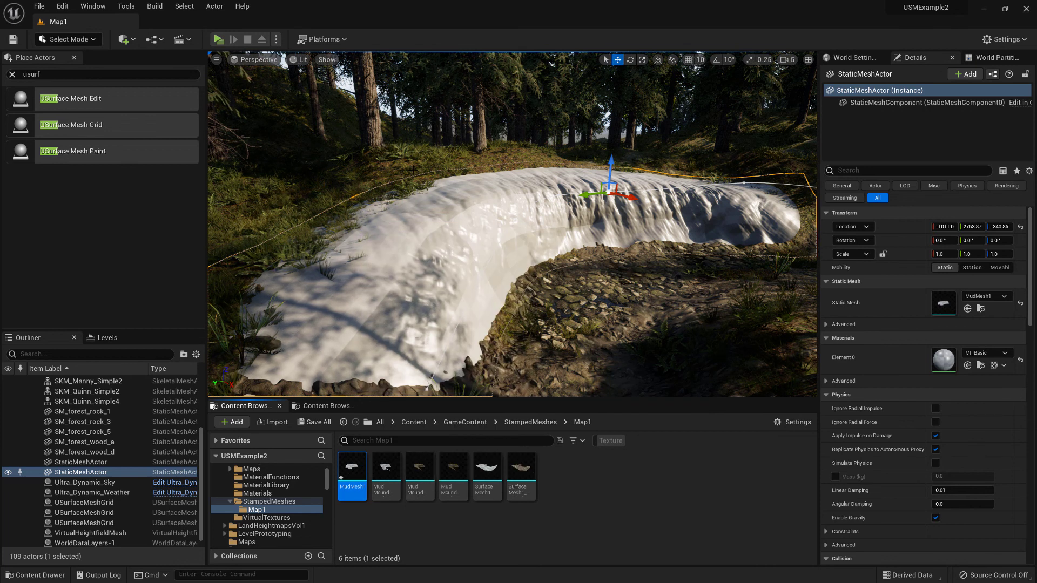
# Step: Switch to Modeling Mode and Remesh the stamped mud mesh to a target triangle count of 100000
pyautogui.click(80, 43)
pyautogui.click(67, 106)
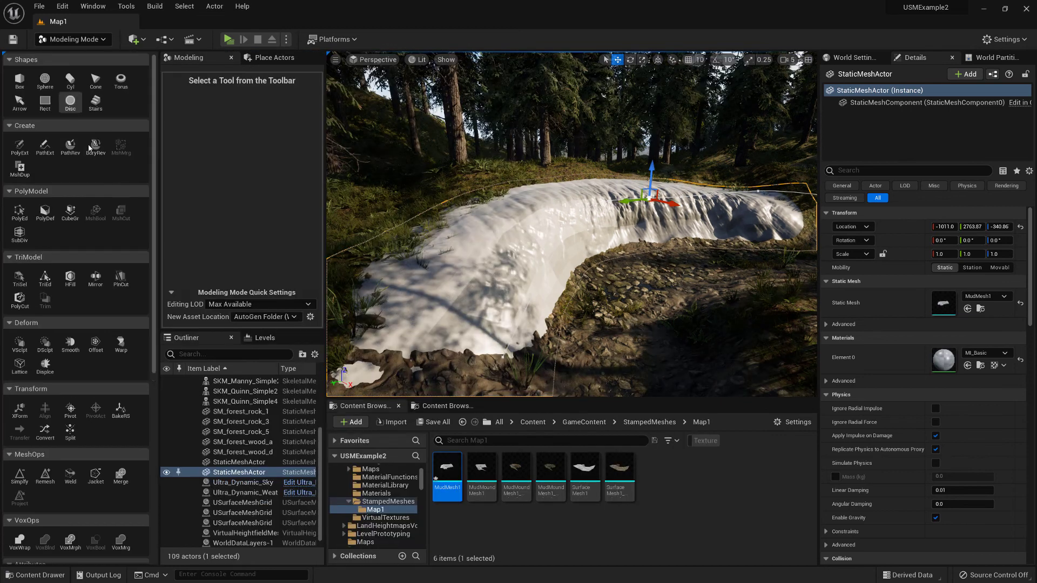
pyautogui.scroll(-3, 100, 405)
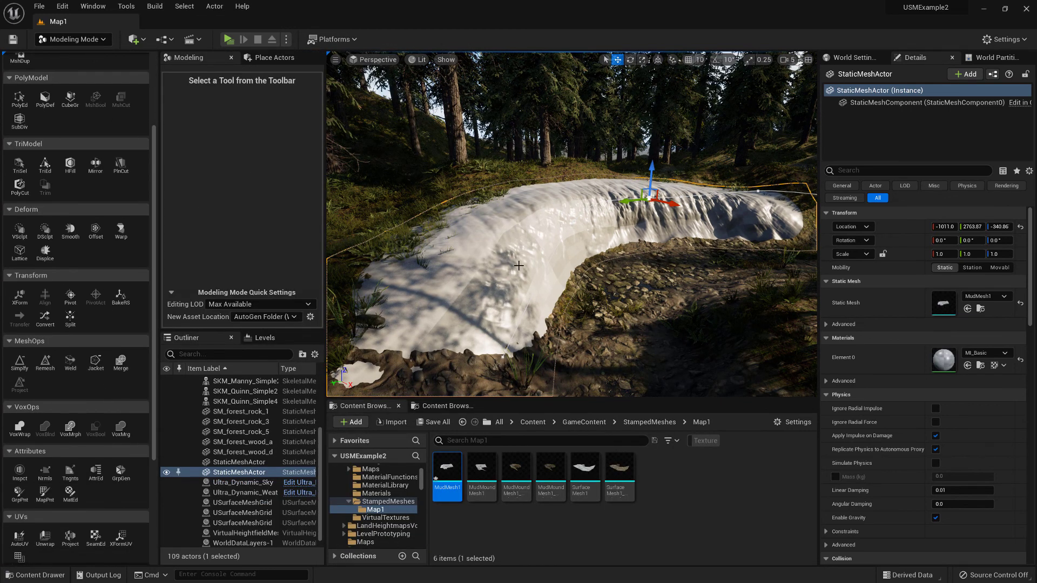
pyautogui.click(44, 362)
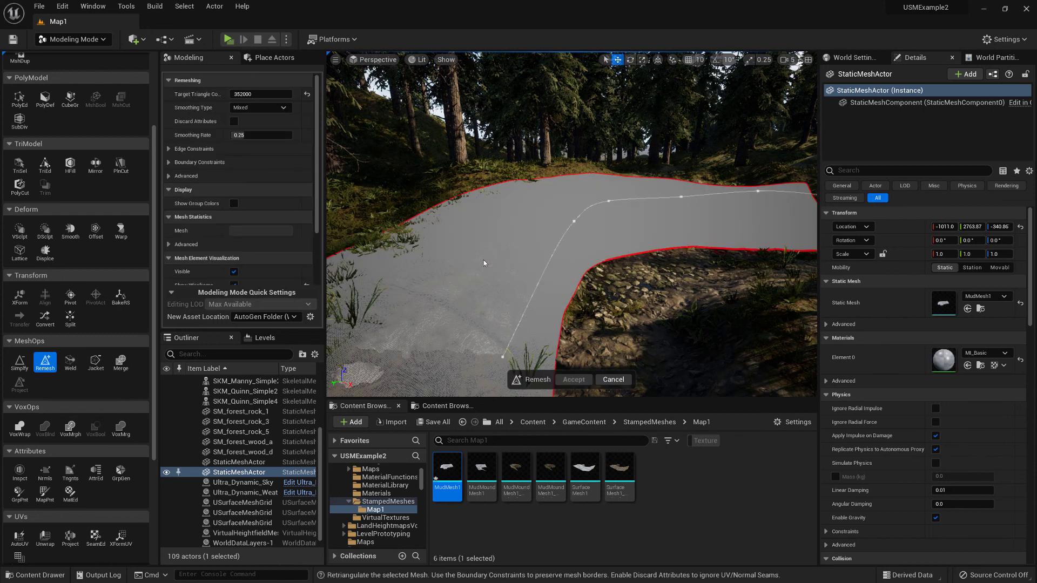
pyautogui.click(242, 95)
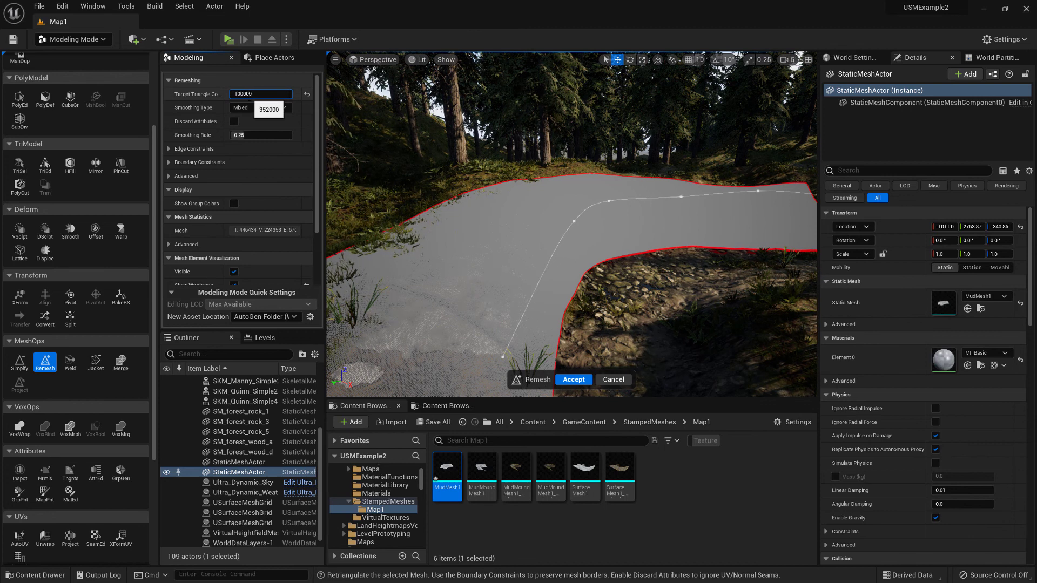
pyautogui.press('Return')
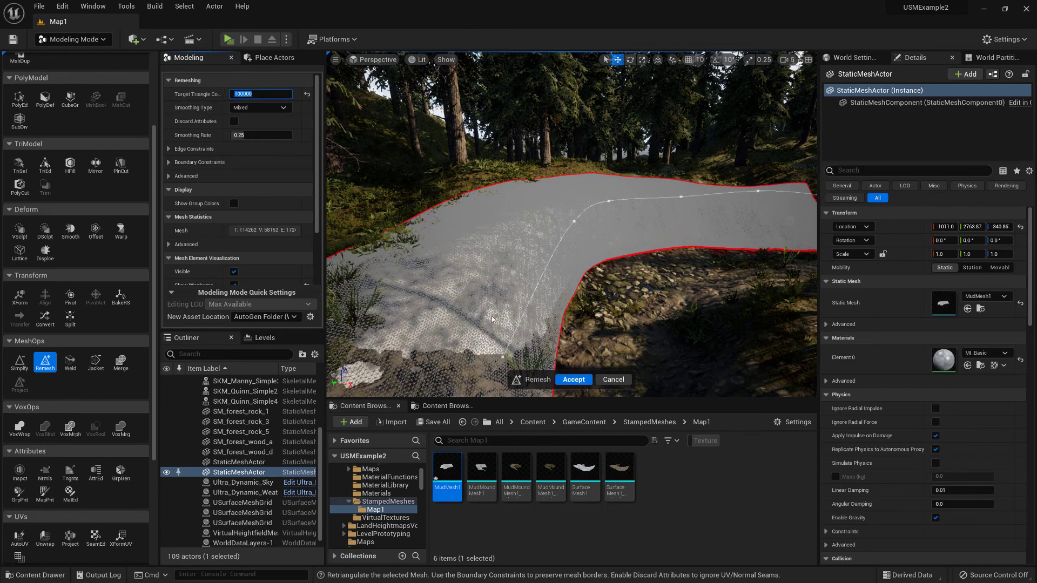
pyautogui.moveTo(492, 319); pyautogui.dragTo(432, 381, button='right')
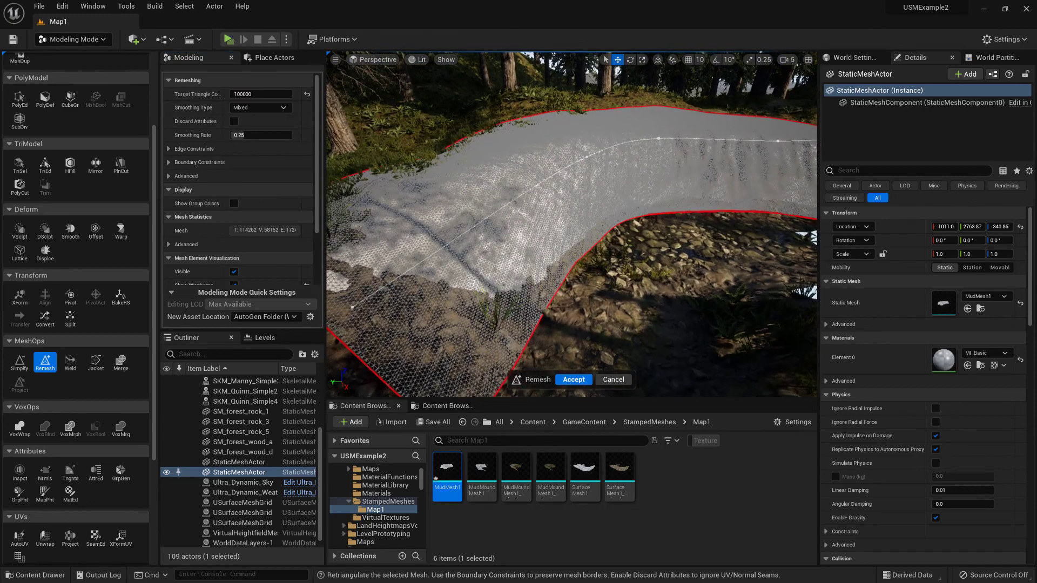
pyautogui.click(573, 381)
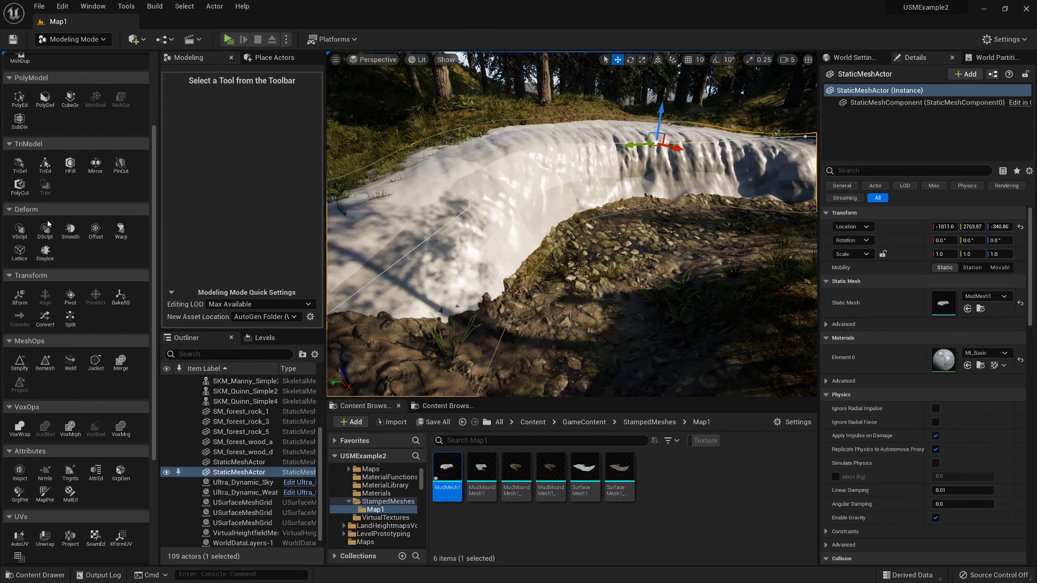
# Step: Simplify the stamped mud mesh with a target percentage of 30 and accept the result
pyautogui.click(20, 362)
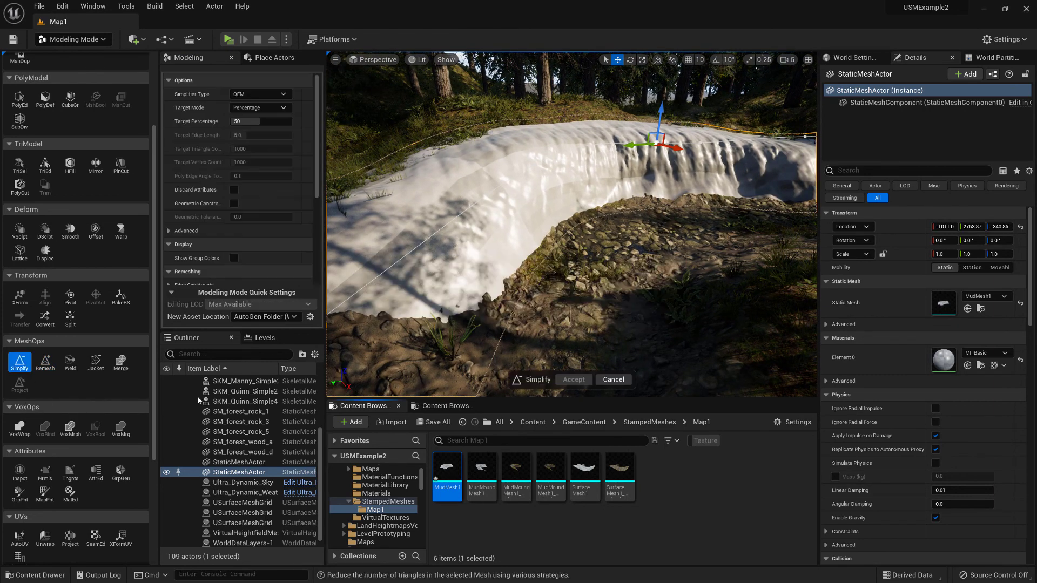
pyautogui.moveTo(563, 200); pyautogui.dragTo(486, 233, button='right')
pyautogui.moveTo(570, 234); pyautogui.dragTo(573, 233, button='right')
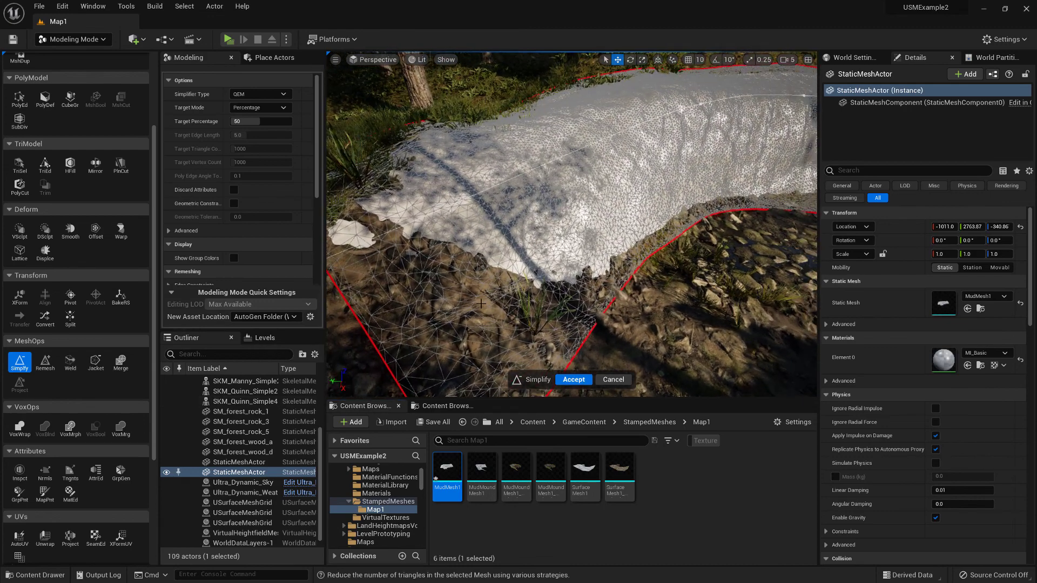
pyautogui.moveTo(481, 303); pyautogui.dragTo(529, 295, button='right')
pyautogui.moveTo(590, 218); pyautogui.dragTo(602, 215, button='right')
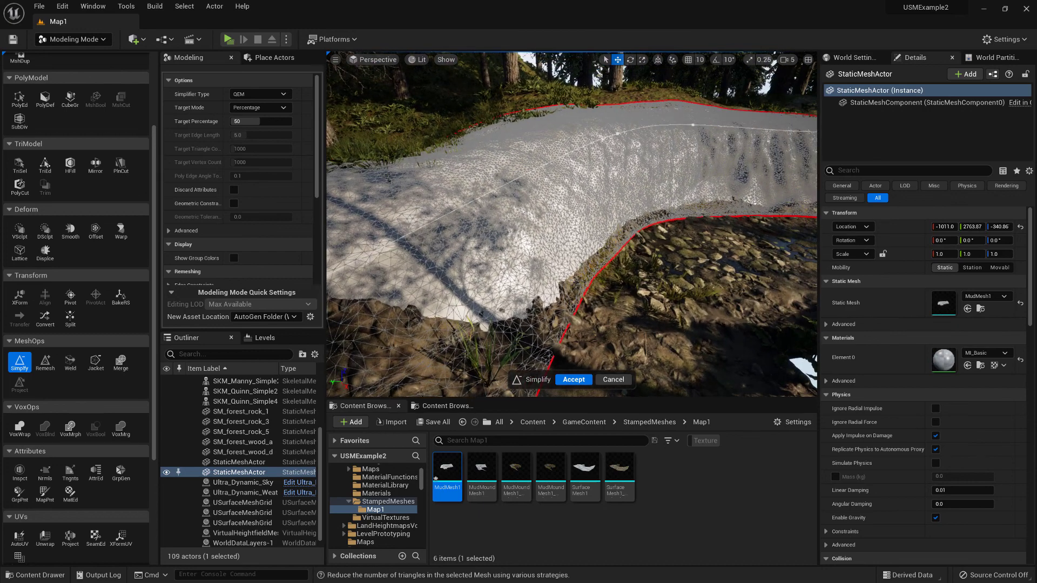
pyautogui.click(254, 122)
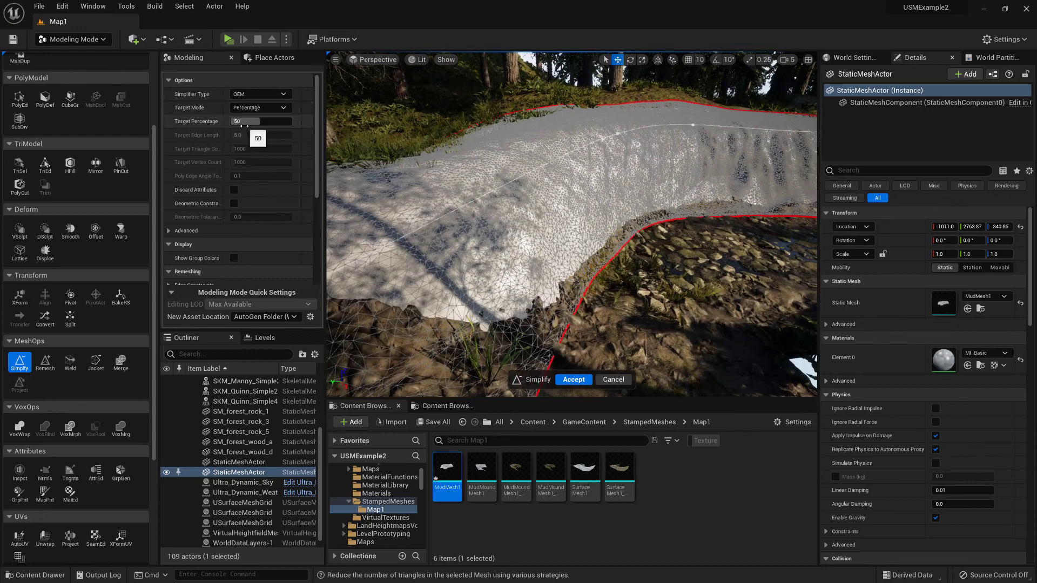
pyautogui.write('3')
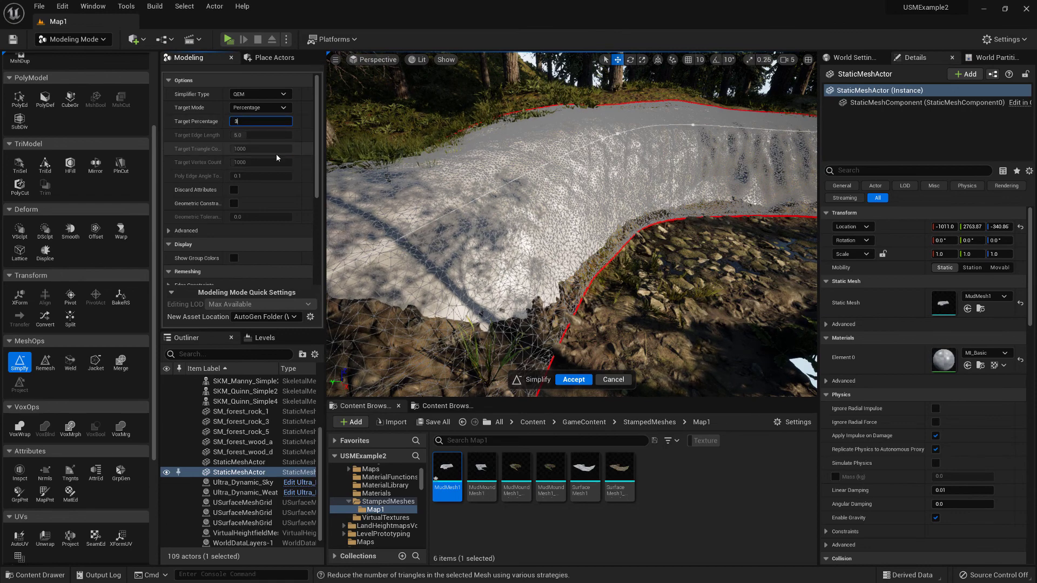
pyautogui.write('0')
pyautogui.press('Return')
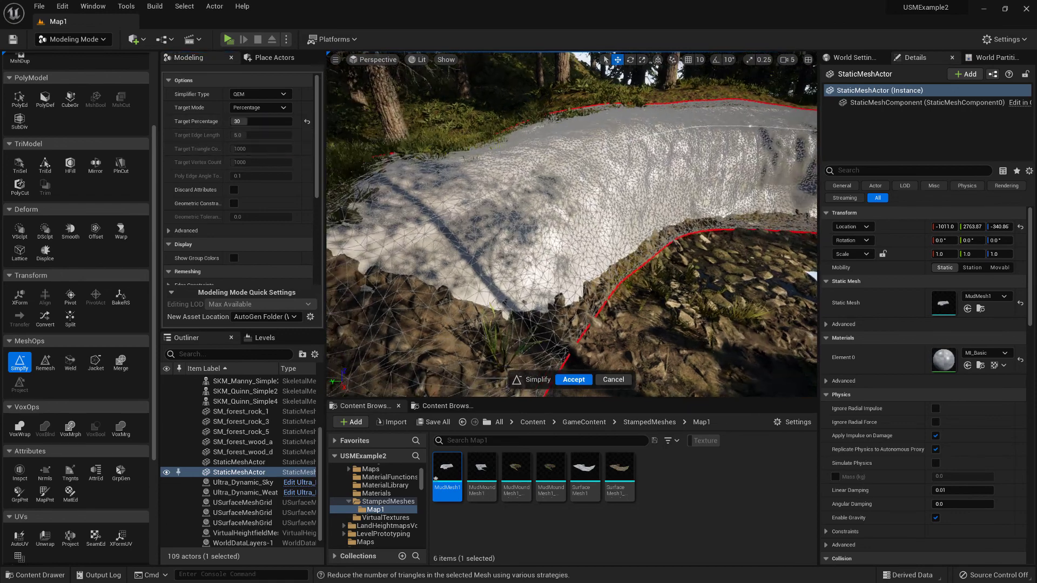
pyautogui.moveTo(571, 225); pyautogui.dragTo(621, 200, button='right')
pyautogui.press('Return')
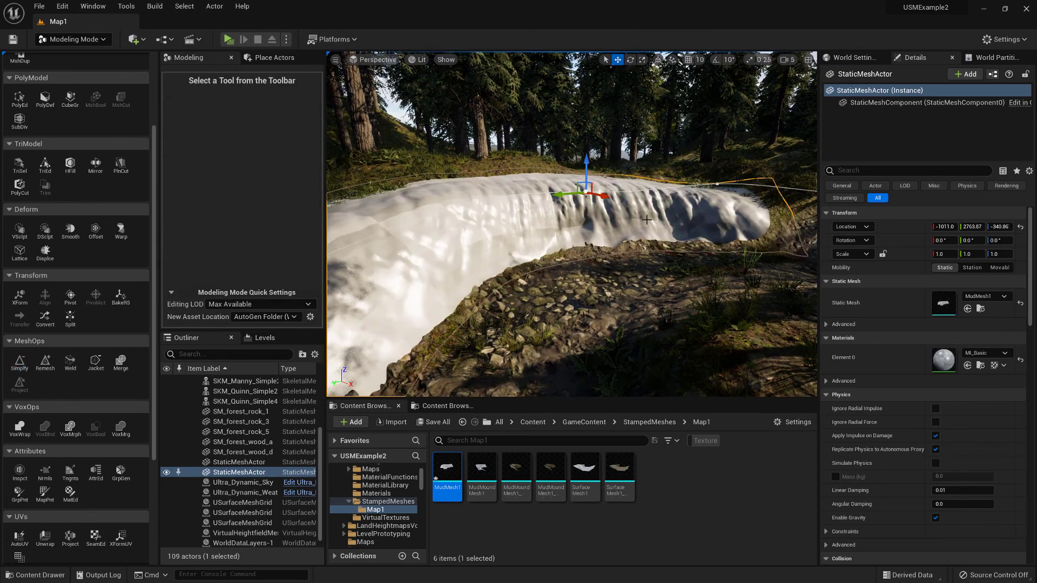
# Step: Switch from Modeling Mode to Select Mode and open the MudMesh1 asset for editing
pyautogui.click(103, 42)
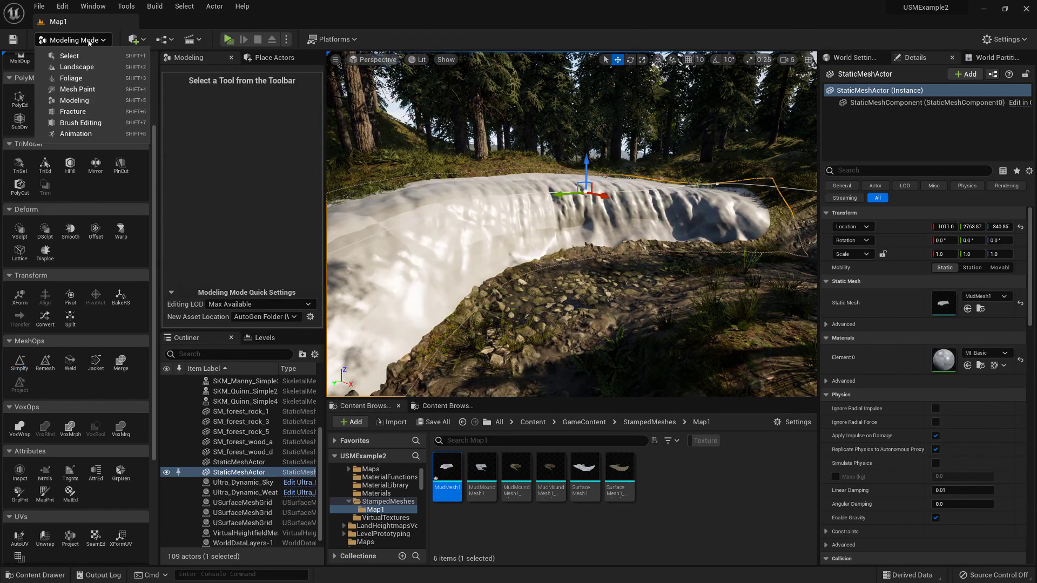
pyautogui.click(70, 60)
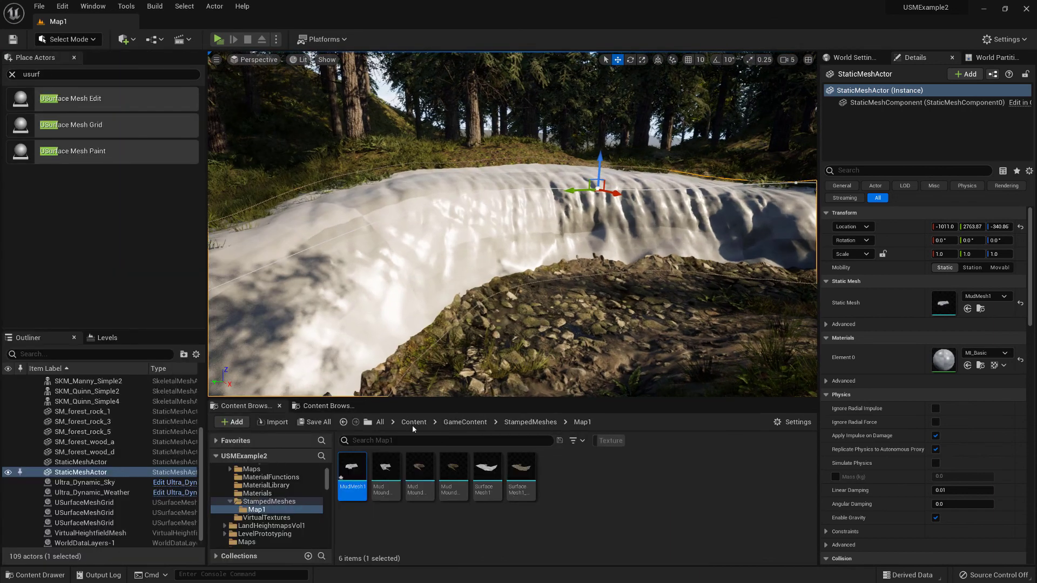
pyautogui.doubleClick(351, 469)
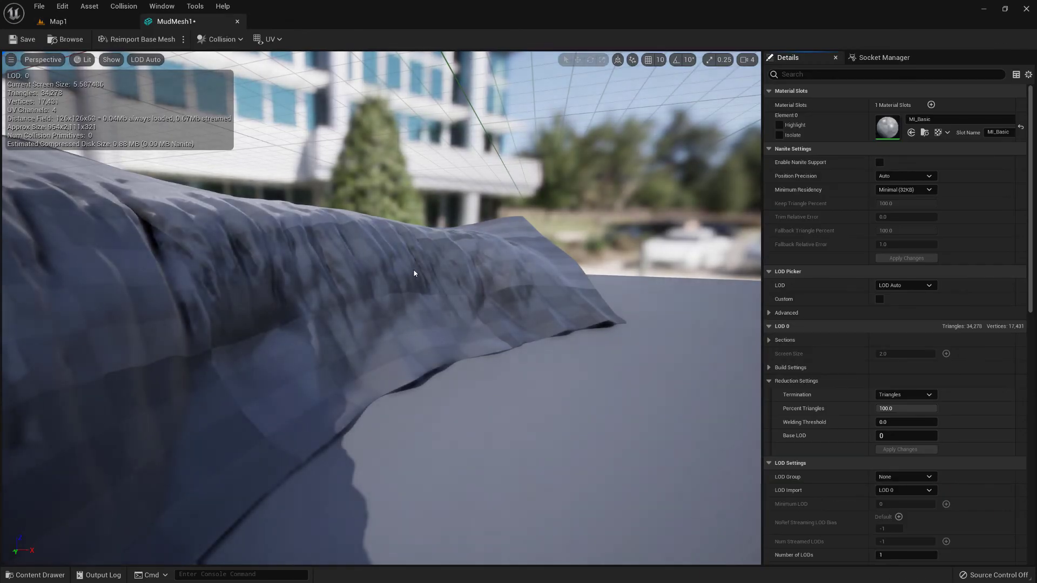
# Step: Examine the triangle density of MudMesh1 in wireframe view and save the asset
pyautogui.moveTo(463, 254); pyautogui.dragTo(554, 265, button='right')
pyautogui.hotkey('alt', '2')
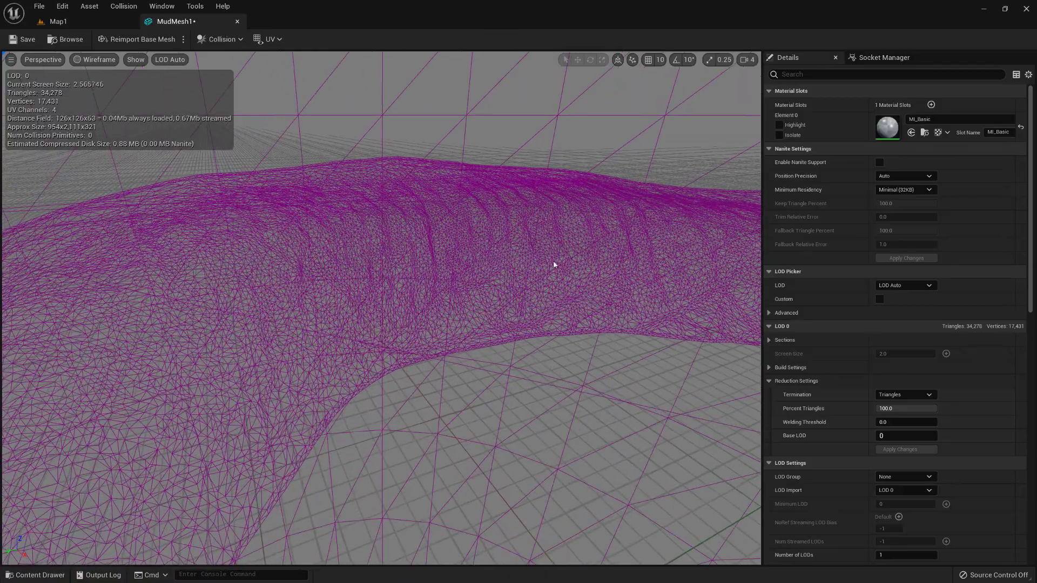
pyautogui.moveTo(448, 263); pyautogui.dragTo(510, 299, button='right')
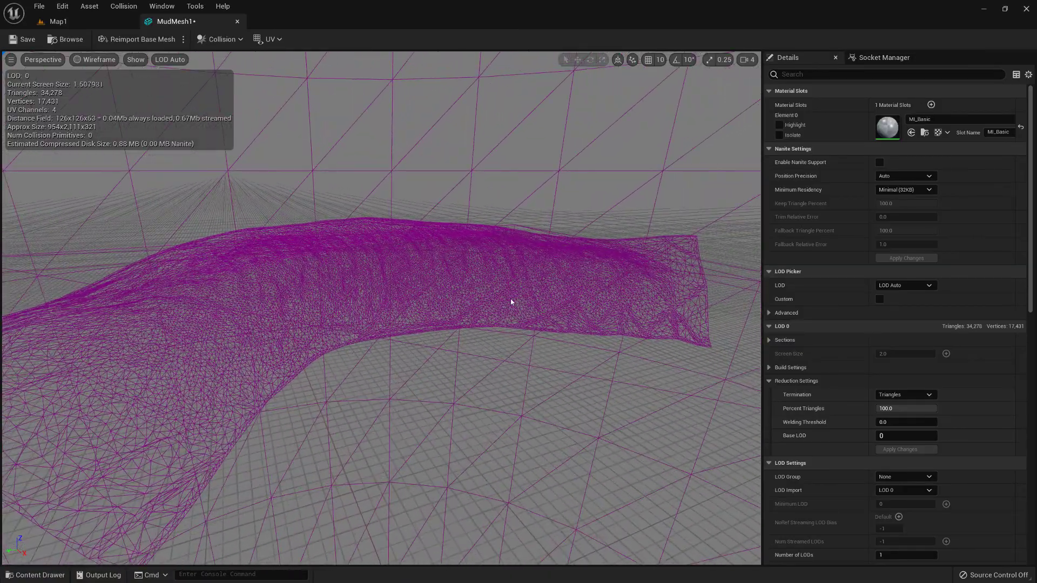
pyautogui.hotkey('ctrl', 's')
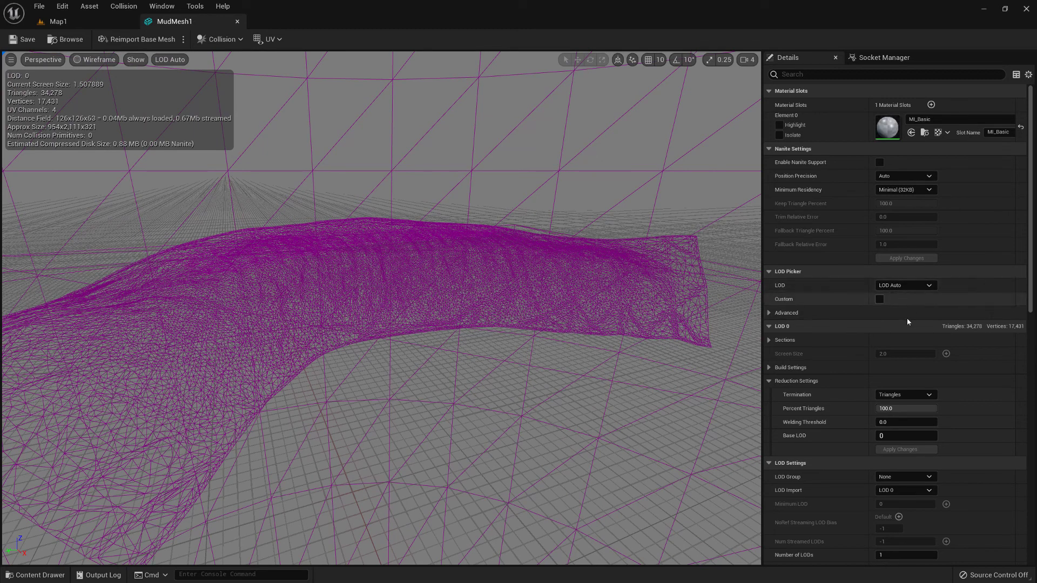
# Step: Set the Number of LODs of MudMesh1 to 5 and apply the change
pyautogui.scroll(-3, 849, 396)
pyautogui.scroll(-1, 836, 434)
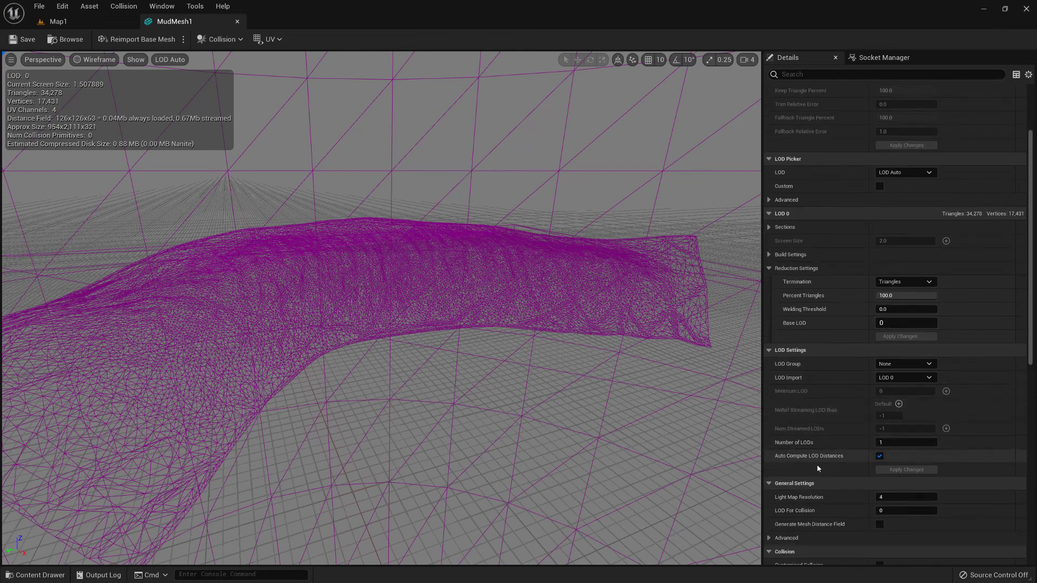
pyautogui.click(929, 442)
pyautogui.write('5')
pyautogui.press('Return')
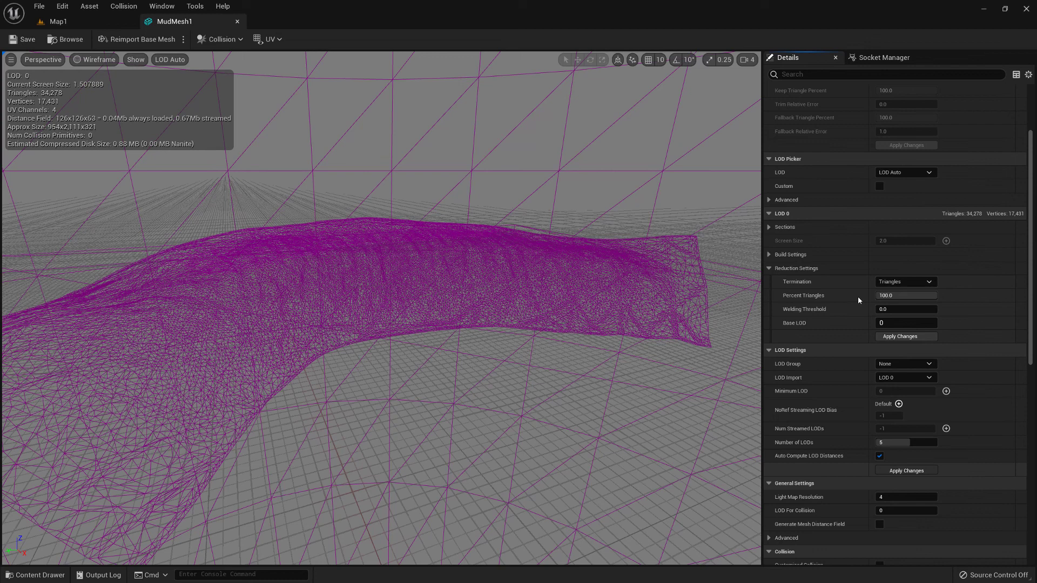
# Step: Preview LOD 1 of MudMesh1 and examine its wireframe density from several distances
pyautogui.scroll(-4, 863, 310)
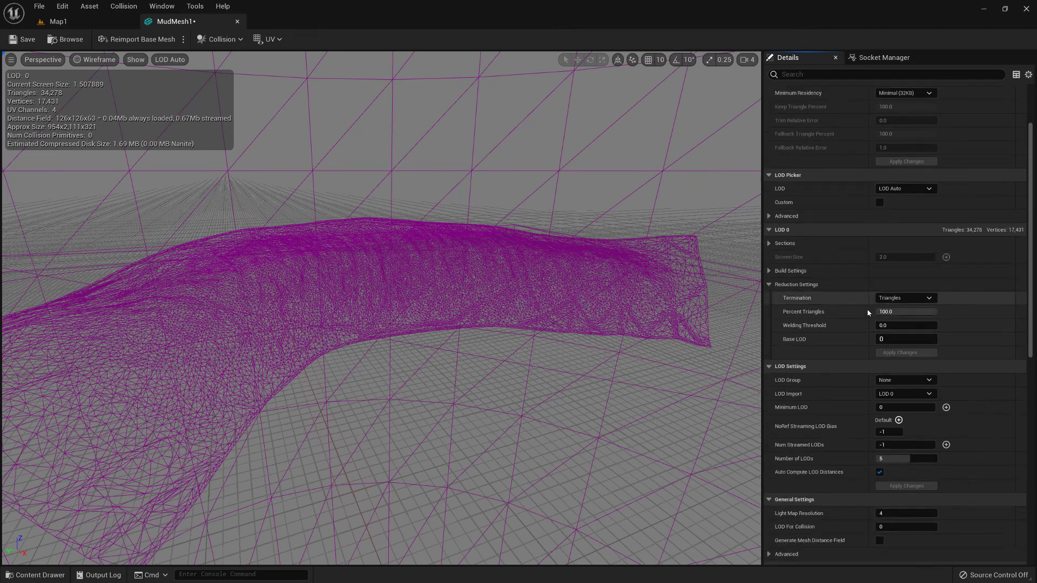
pyautogui.click(904, 188)
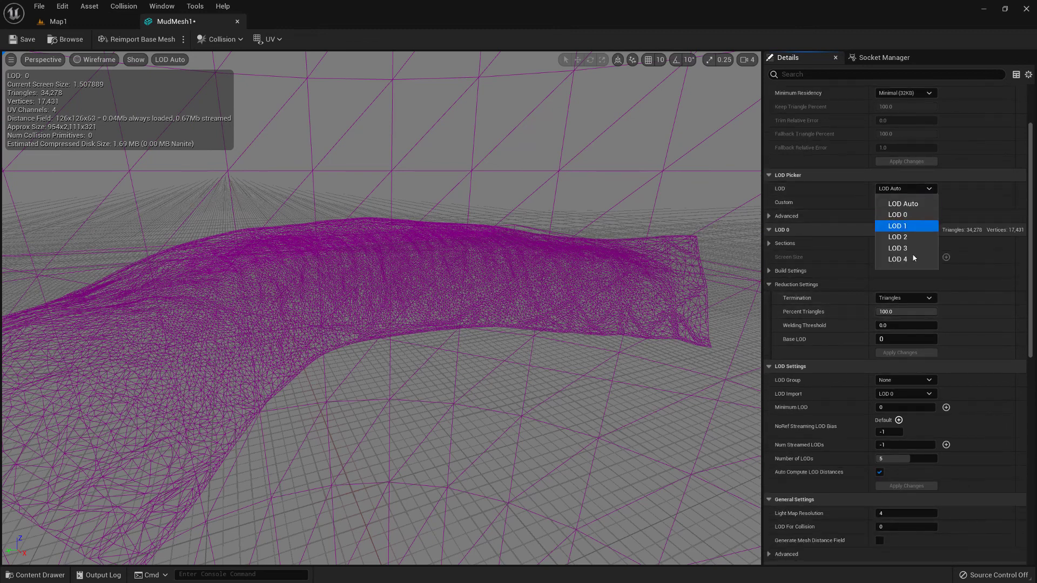
pyautogui.click(901, 226)
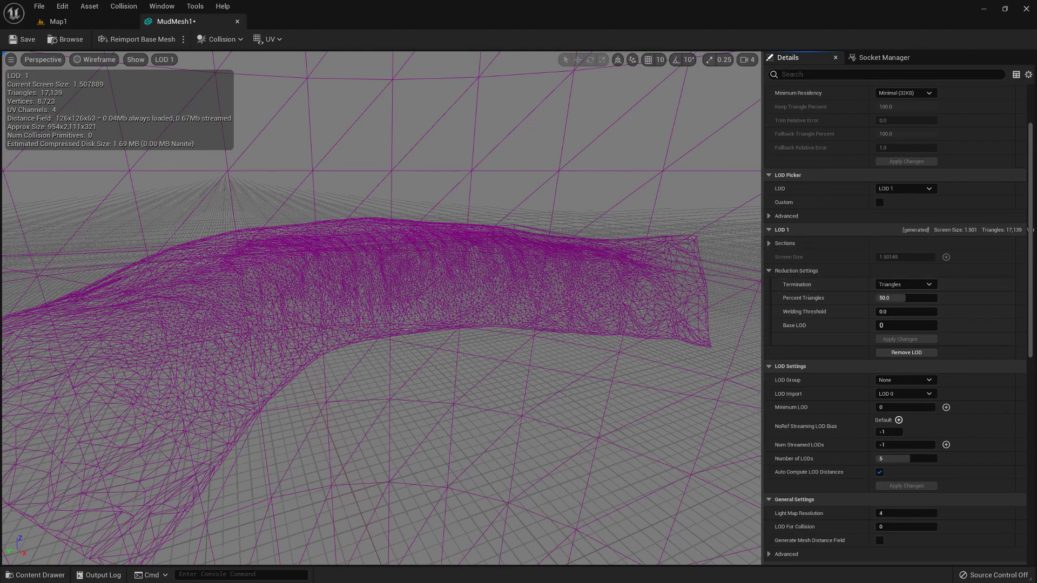
pyautogui.moveTo(702, 302); pyautogui.dragTo(637, 324, button='right')
pyautogui.press('w')
pyautogui.moveTo(382, 308); pyautogui.dragTo(390, 308, button='right')
pyautogui.press('s')
# Step: Set the LOD preview to LOD Auto and examine how the wireframe density switches with viewing distance
pyautogui.click(903, 189)
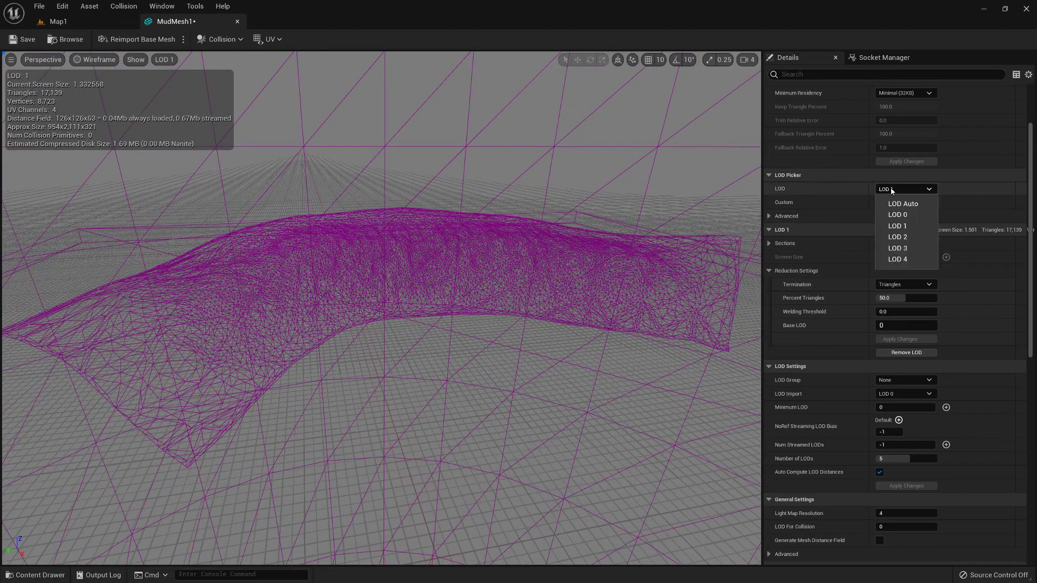
pyautogui.click(901, 204)
pyautogui.moveTo(658, 231)
pyautogui.mouseDown()
pyautogui.moveTo(661, 199)
pyautogui.moveTo(665, 246)
pyautogui.mouseUp()
pyautogui.keyDown('alt'); pyautogui.moveTo(664, 246); pyautogui.dragTo(664, 292, button='right'); pyautogui.keyUp('alt')
pyautogui.press('w')
pyautogui.press('s')
pyautogui.press('w')
# Step: Set Percent Triangles to 3 for LOD 4 and 8 for LOD 3, and apply the reduction changes
pyautogui.click(905, 188)
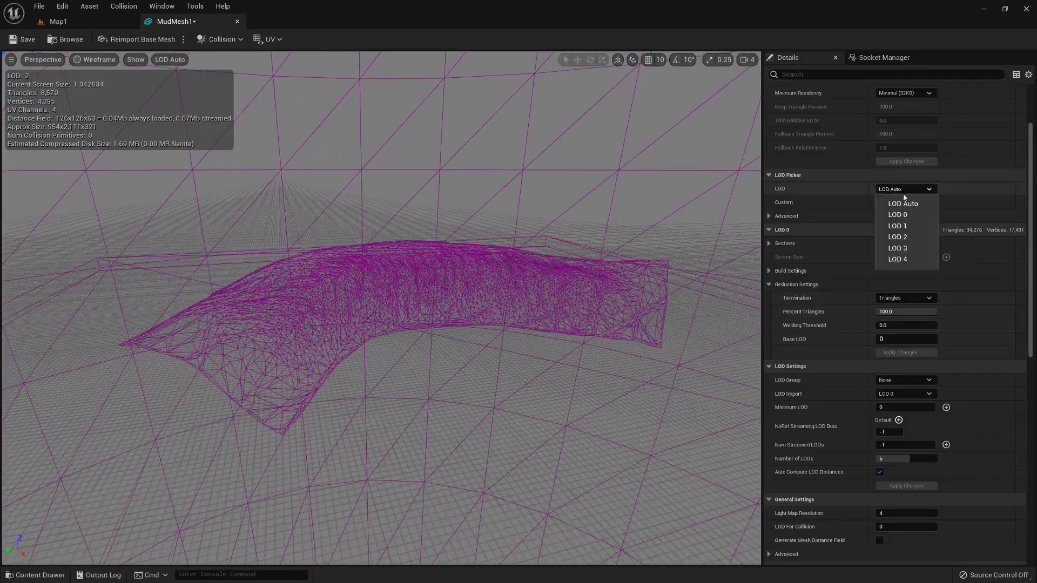
pyautogui.click(906, 260)
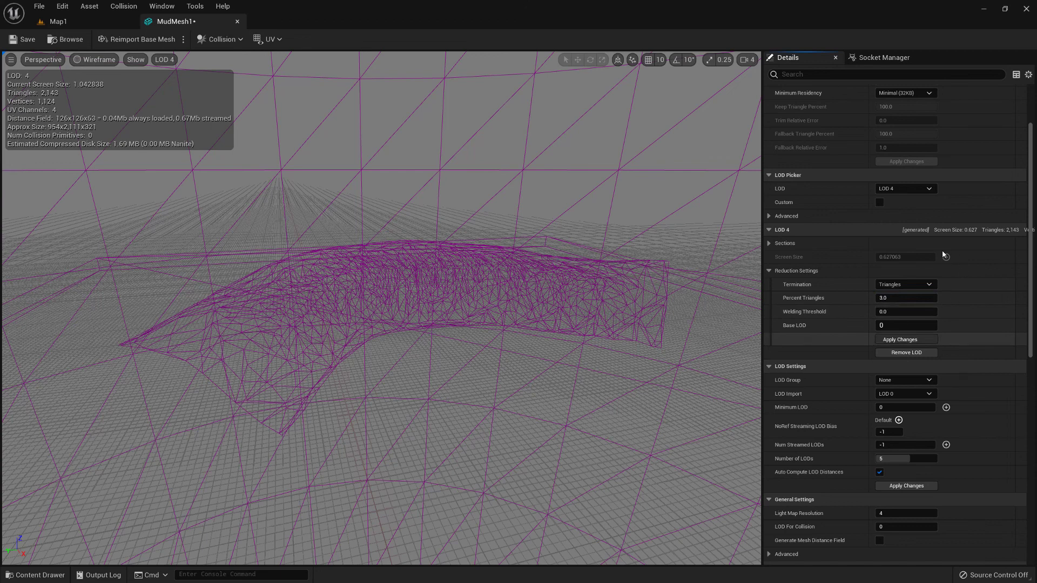
pyautogui.click(897, 188)
pyautogui.click(907, 248)
pyautogui.click(918, 298)
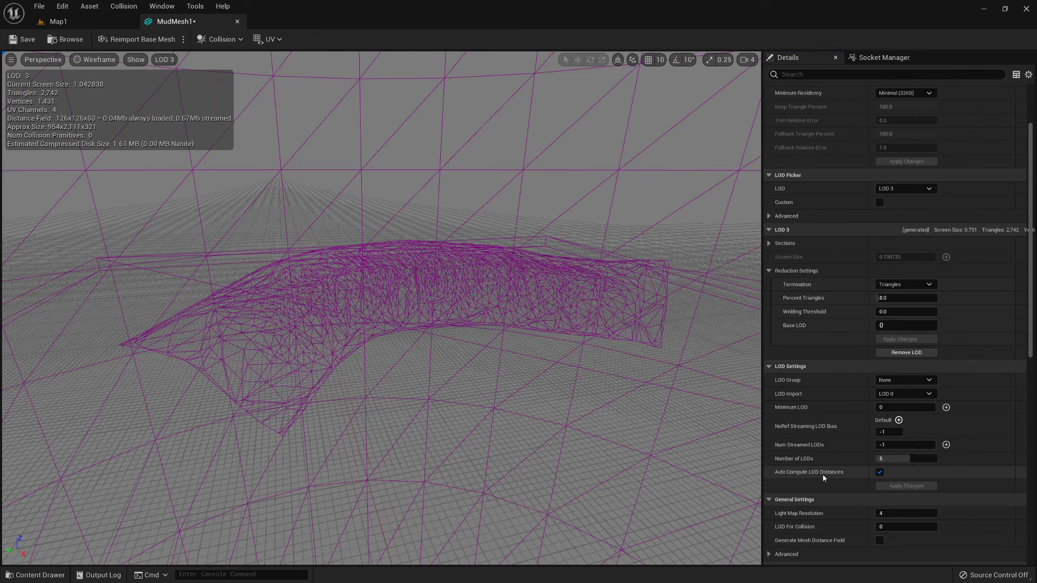
# Step: Disable Auto Compute LOD Distances and return the LOD preview to LOD Auto
pyautogui.click(885, 474)
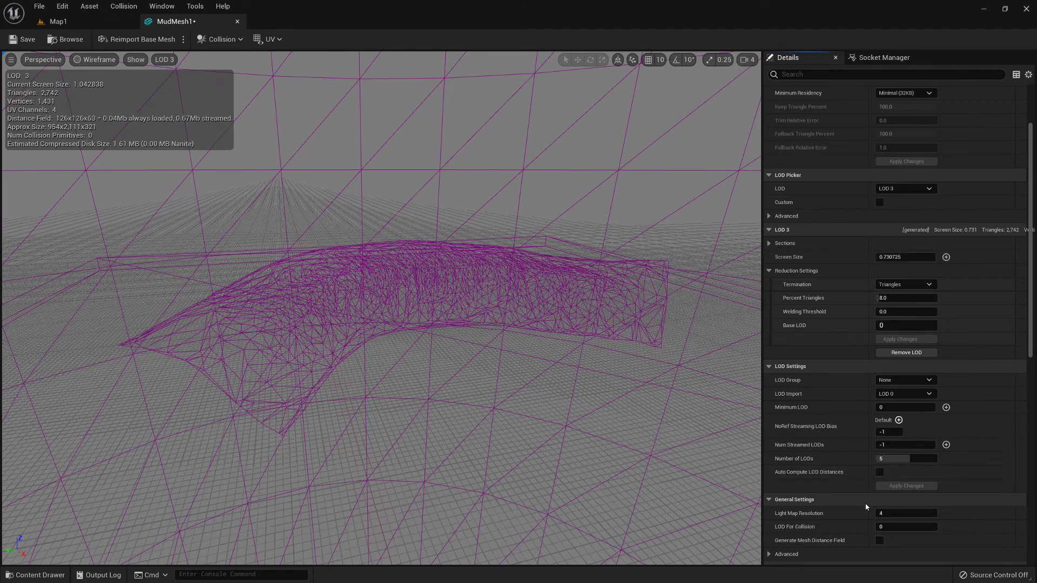
pyautogui.click(901, 189)
pyautogui.click(904, 215)
pyautogui.click(904, 188)
pyautogui.click(901, 202)
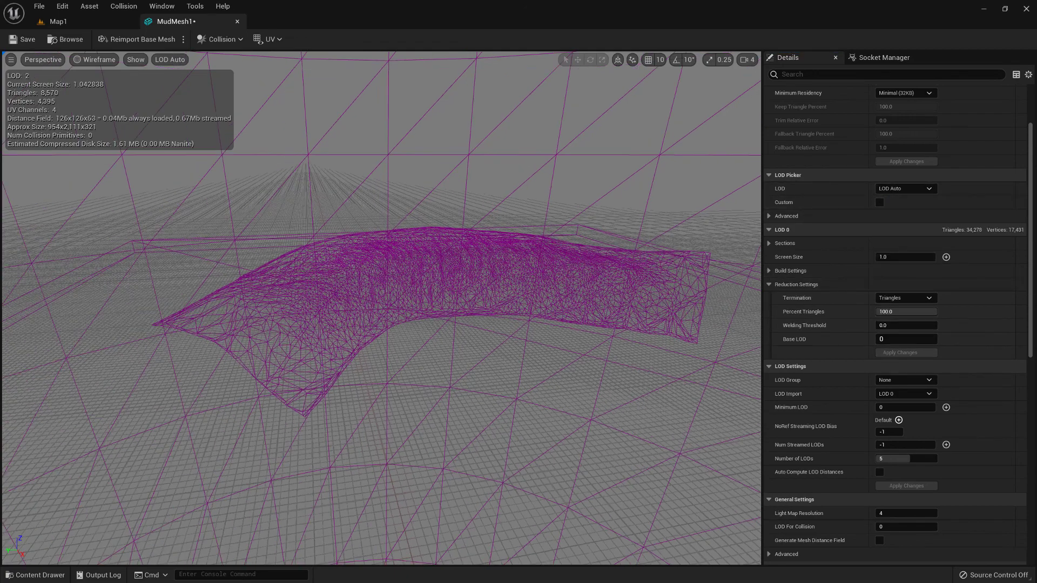
# Step: Examine at which screen sizes MudMesh1 switches between its LODs as the viewing distance changes
pyautogui.press('w')
pyautogui.moveTo(381, 308); pyautogui.dragTo(381, 292, button='right')
pyautogui.press('s')
pyautogui.press('s')
pyautogui.press('w')
pyautogui.press('s')
pyautogui.scroll(-1, 402, 311)
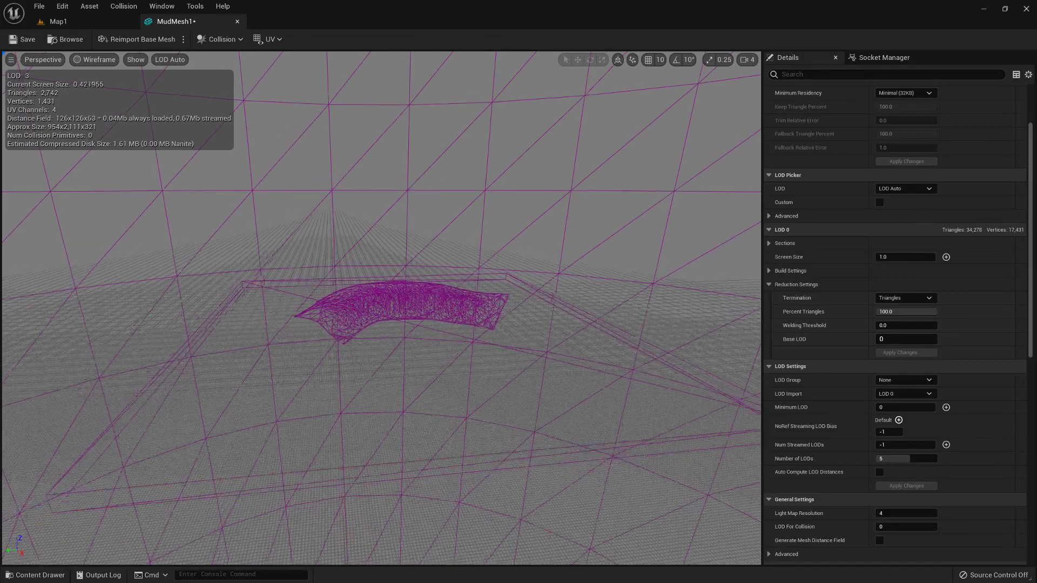
pyautogui.scroll(4, 402, 310)
pyautogui.scroll(5, 402, 310)
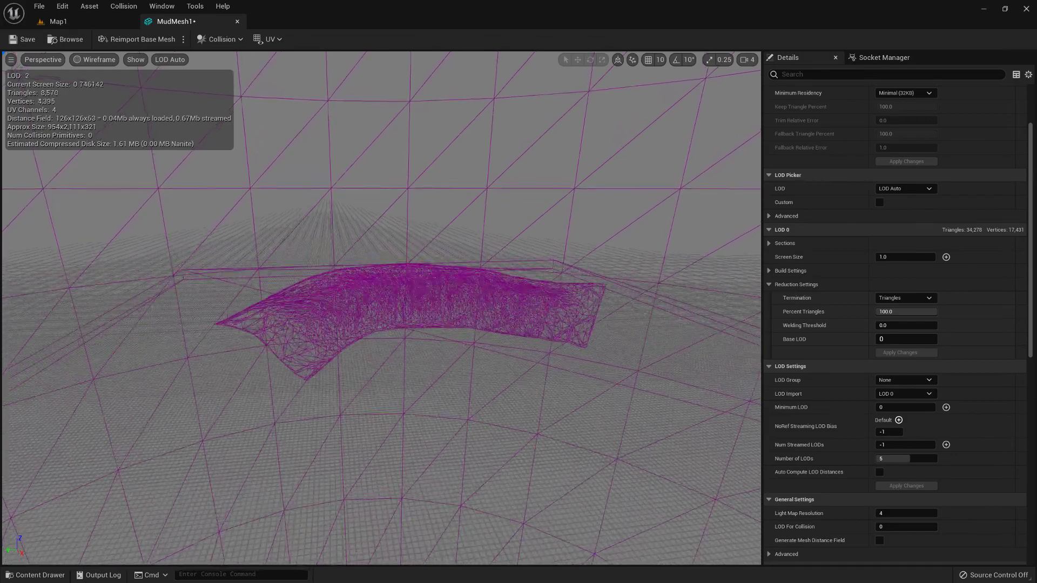
pyautogui.scroll(-5, 403, 311)
pyautogui.scroll(-3, 402, 311)
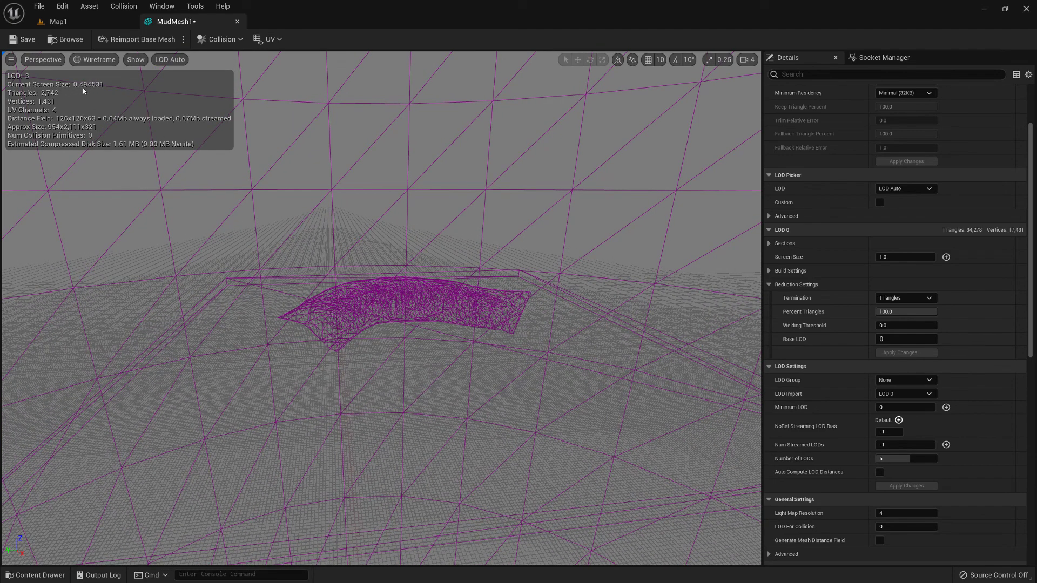
# Step: Set the Screen Size of LOD 4 to 0.5
pyautogui.click(890, 190)
pyautogui.click(904, 261)
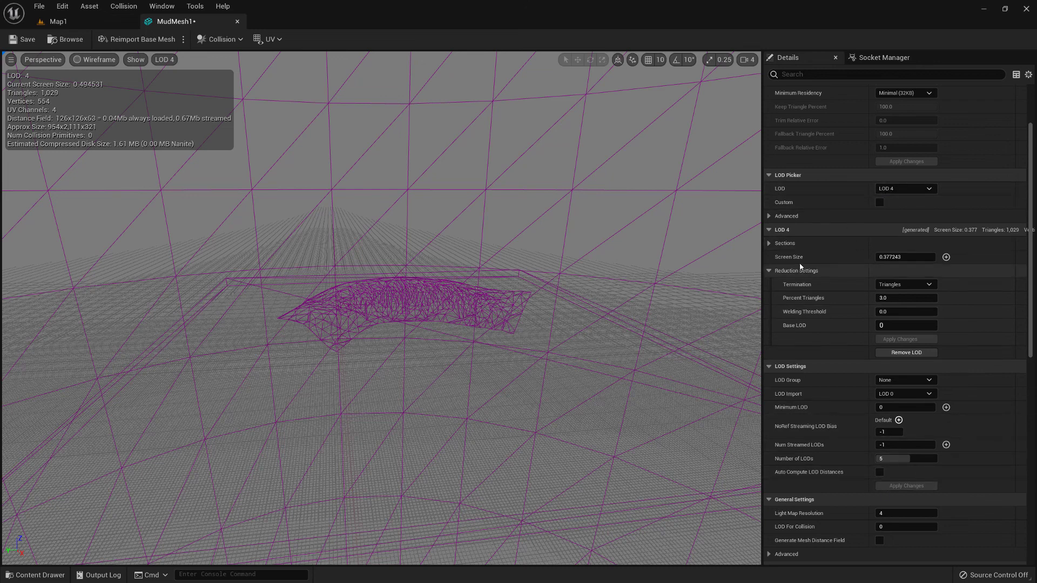
pyautogui.click(905, 257)
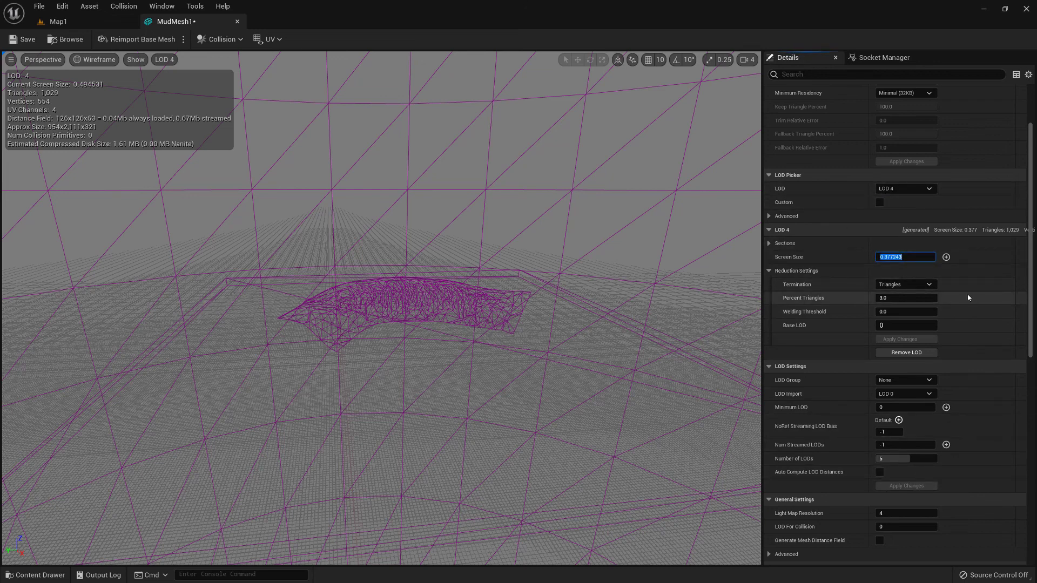
pyautogui.write('0.5')
pyautogui.press('Return')
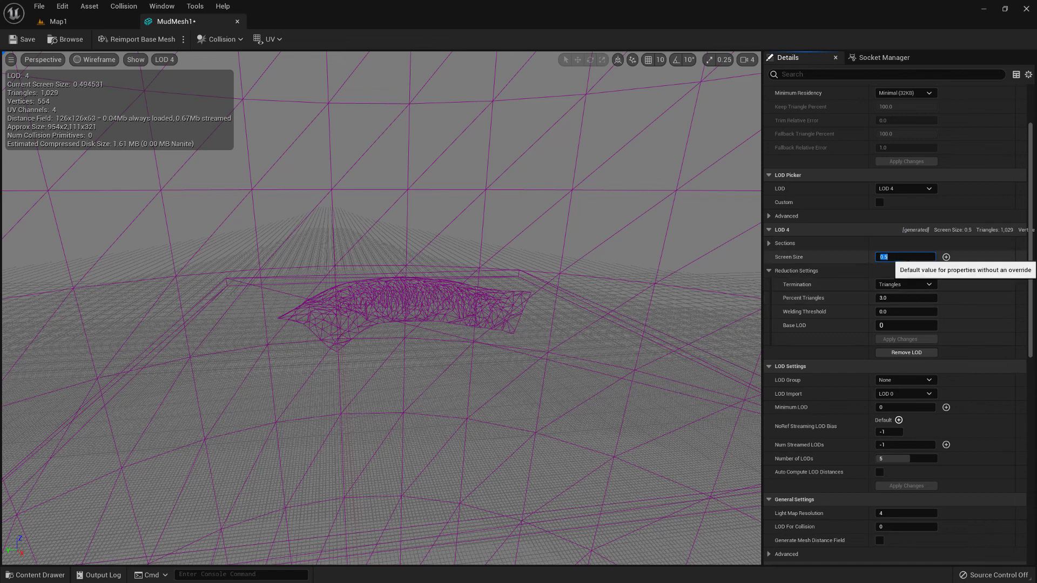
# Step: Return to LOD Auto and check the LOD transitions of MudMesh1 at near and far distances
pyautogui.click(905, 188)
pyautogui.click(891, 200)
pyautogui.scroll(2, 493, 274)
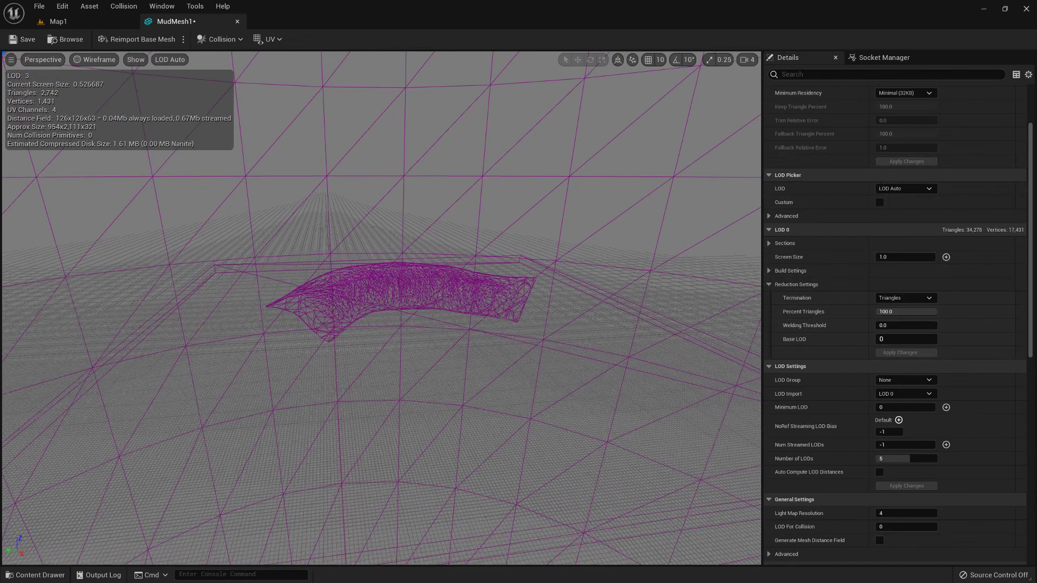
pyautogui.scroll(-3, 395, 294)
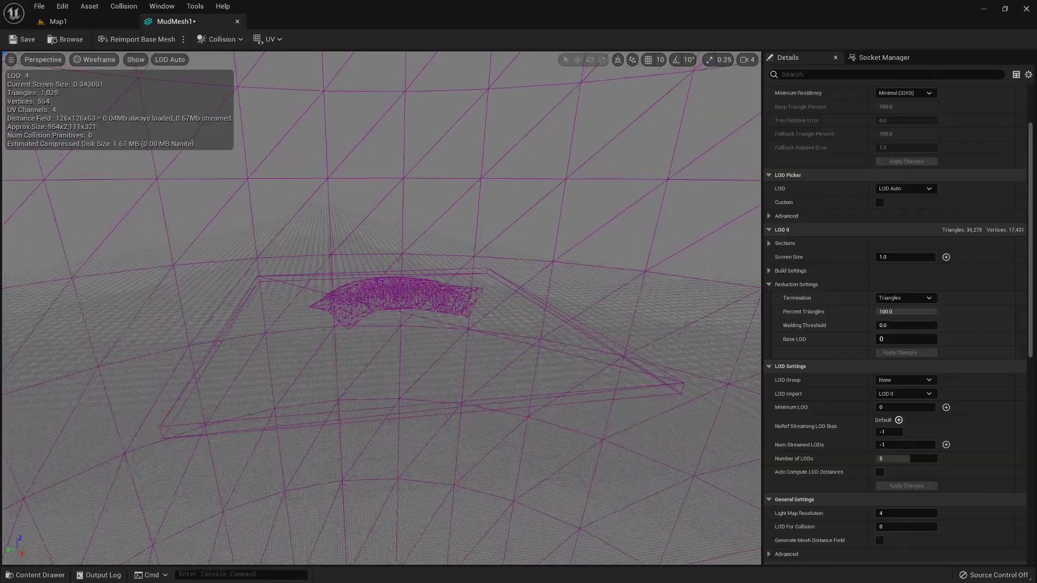
pyautogui.scroll(5, 394, 294)
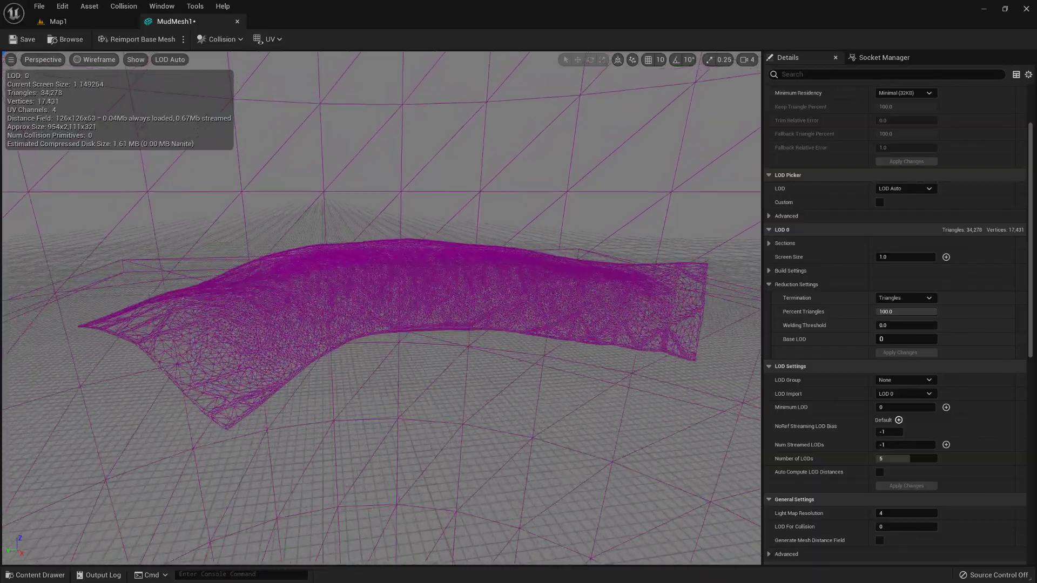
pyautogui.scroll(5, 395, 294)
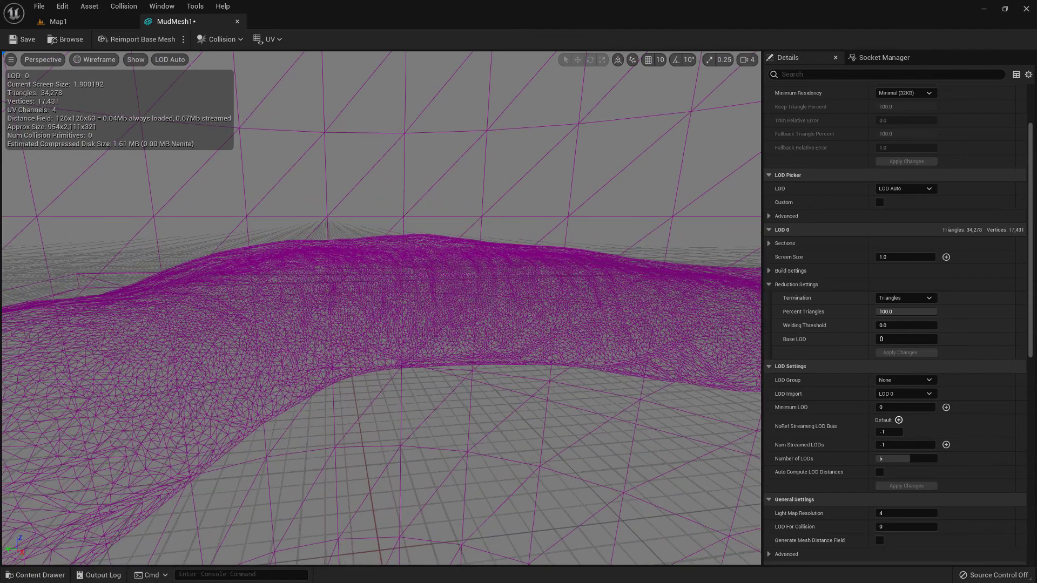
# Step: Show MudMesh1 in lit view, save the asset and close its editor
pyautogui.hotkey('alt', '4')
pyautogui.moveTo(166, 89); pyautogui.dragTo(178, 88, button='right')
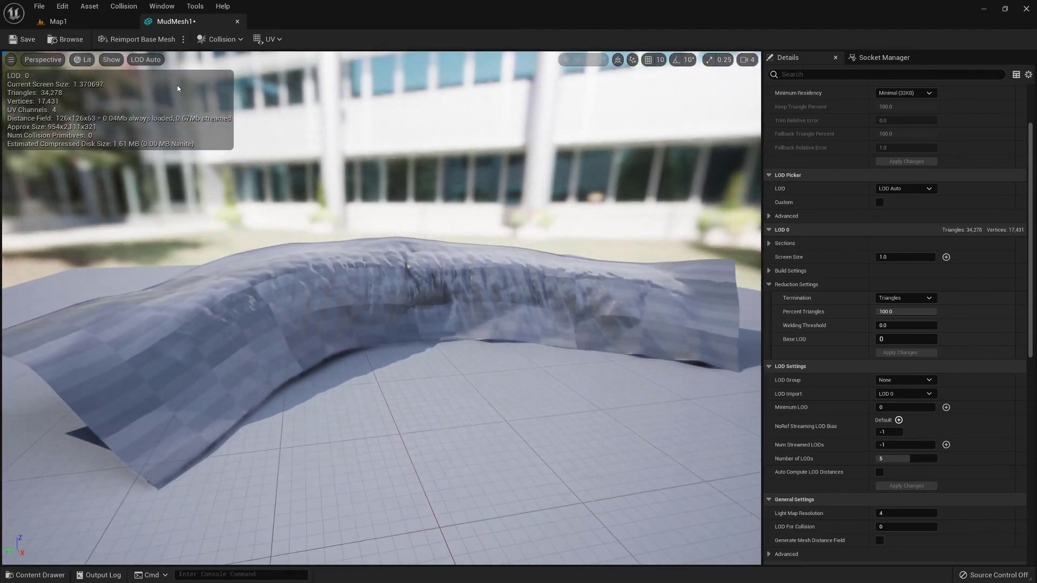
pyautogui.click(24, 39)
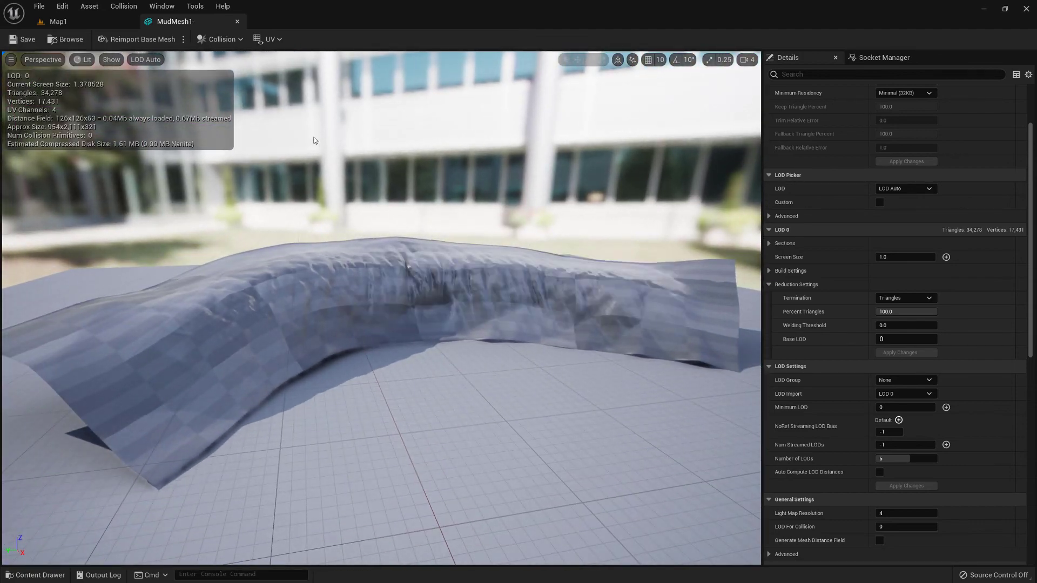
pyautogui.click(238, 22)
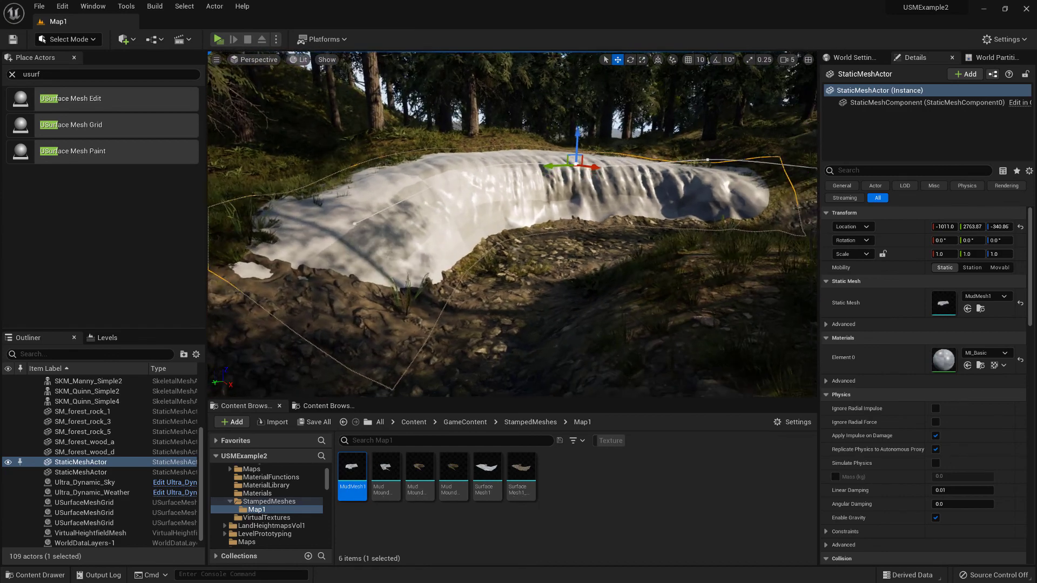
# Step: Show the level in wireframe and place a USurface Mesh Edit actor beside the mud mesh
pyautogui.moveTo(526, 299); pyautogui.dragTo(473, 289, button='right')
pyautogui.hotkey('alt', '2')
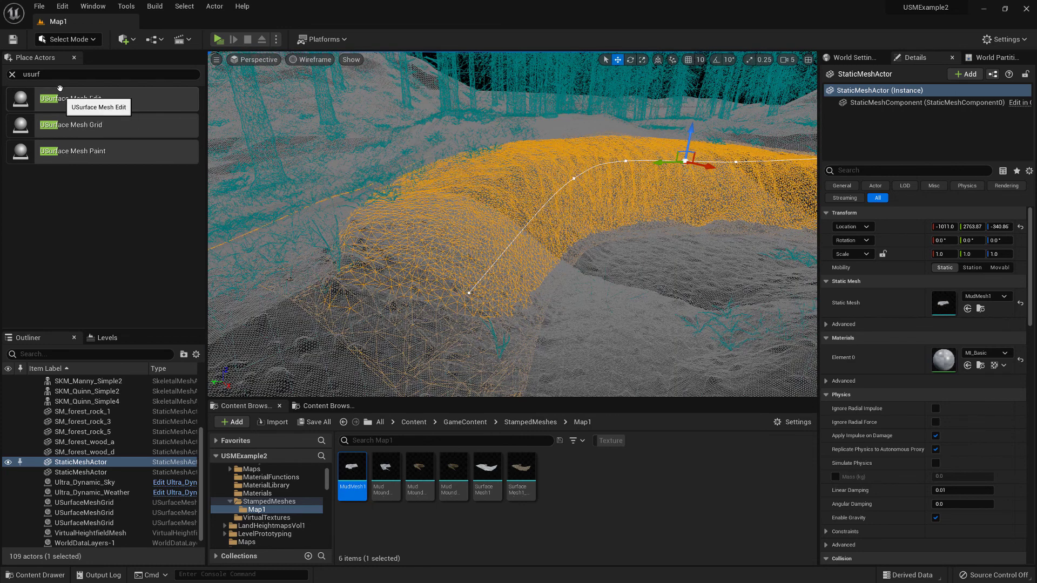
pyautogui.moveTo(81, 100); pyautogui.dragTo(636, 265)
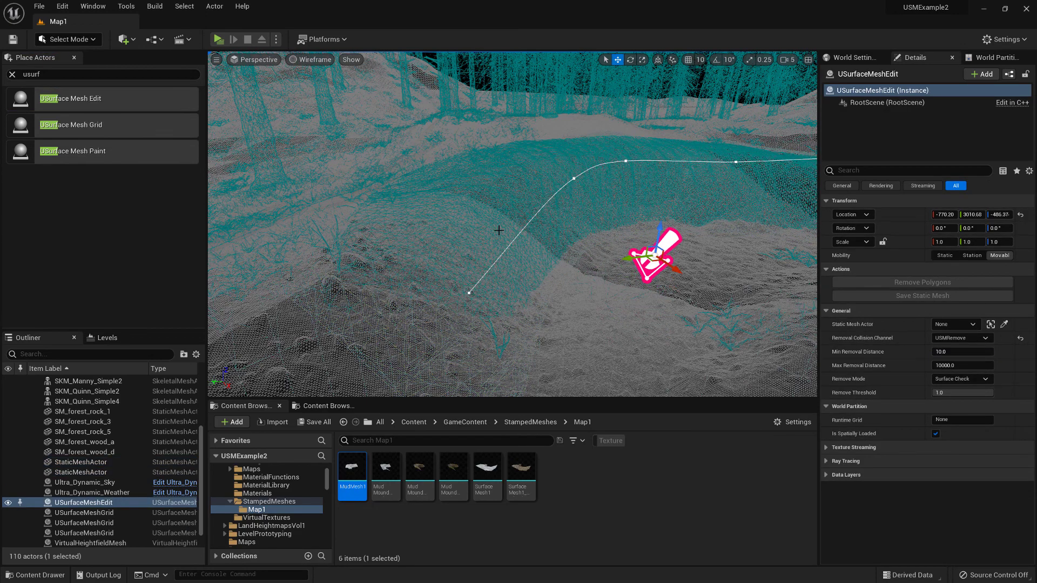
# Step: Return to lit view and assign the stamped mud mesh as the Static Mesh Actor of the USurfaceMeshEdit actor
pyautogui.moveTo(499, 230); pyautogui.dragTo(561, 249, button='right')
pyautogui.hotkey('alt', '4')
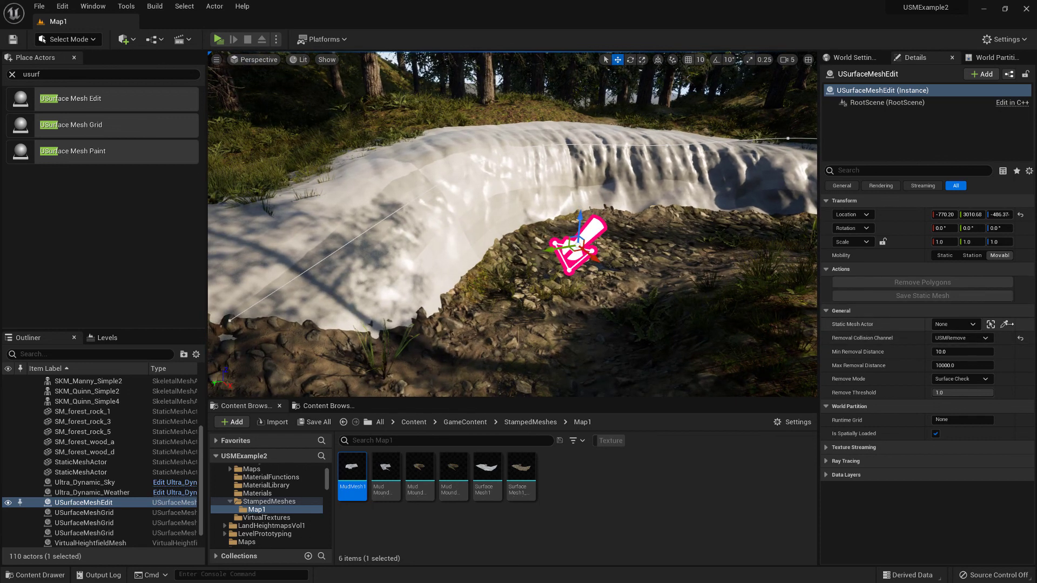
pyautogui.click(1007, 324)
pyautogui.click(454, 224)
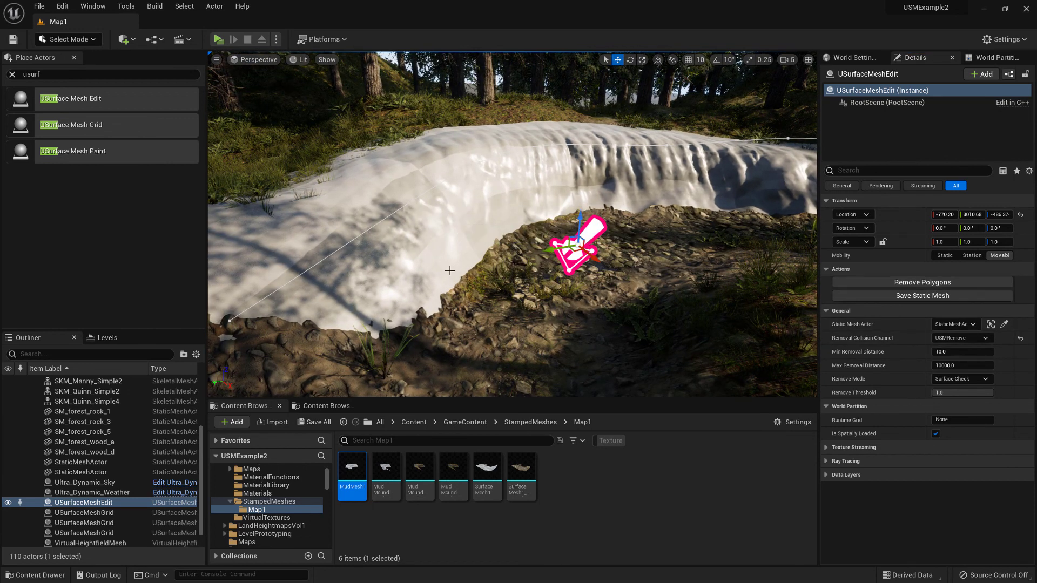
# Step: In wireframe view, set the USurfaceMeshEdit actor's Min Removal Distance to 1.0 and remove the mud mesh's hidden polygons
pyautogui.moveTo(480, 250)
pyautogui.mouseDown(button='right')
pyautogui.moveTo(454, 262)
pyautogui.moveTo(489, 256)
pyautogui.moveTo(457, 267)
pyautogui.moveTo(461, 254)
pyautogui.moveTo(446, 243)
pyautogui.moveTo(470, 259)
pyautogui.moveTo(480, 253)
pyautogui.mouseUp(button='right')
pyautogui.hotkey('alt', '2')
pyautogui.scroll(-1, 669, 315)
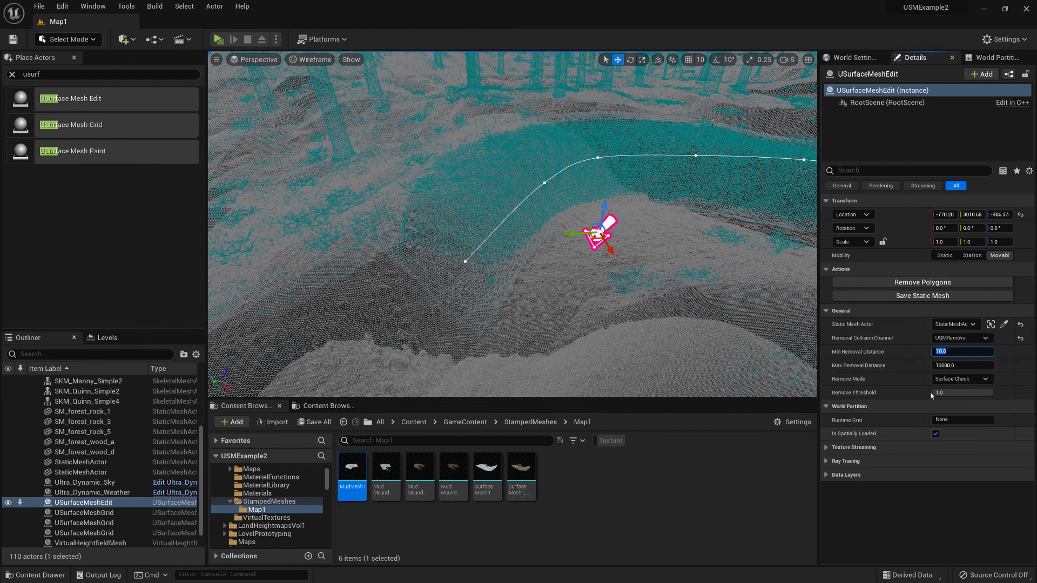
pyautogui.click(941, 352)
pyautogui.click(955, 353)
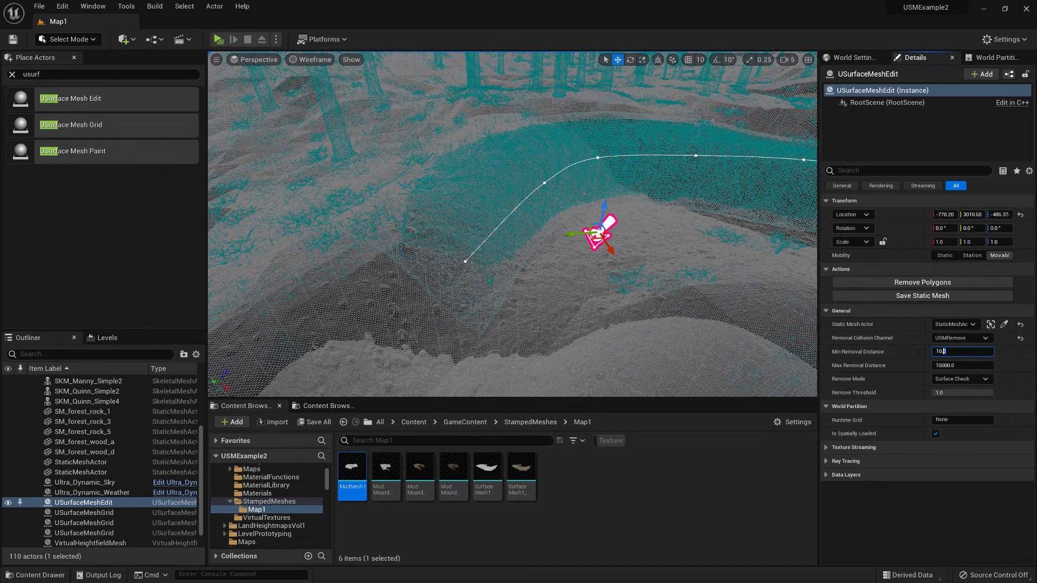
pyautogui.moveTo(919, 353); pyautogui.dragTo(915, 353)
pyautogui.moveTo(512, 224); pyautogui.dragTo(544, 224, button='right')
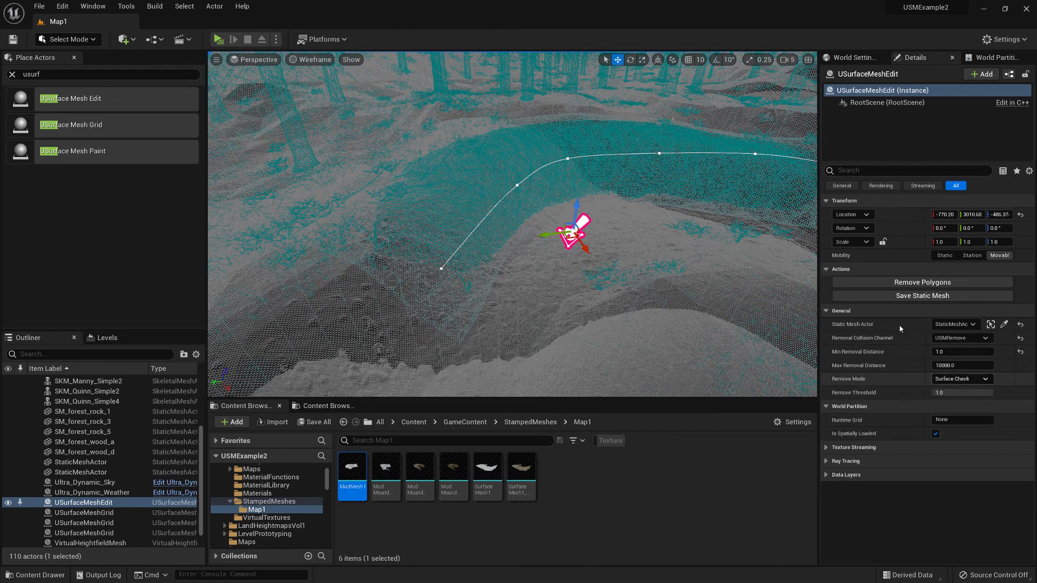
pyautogui.click(934, 285)
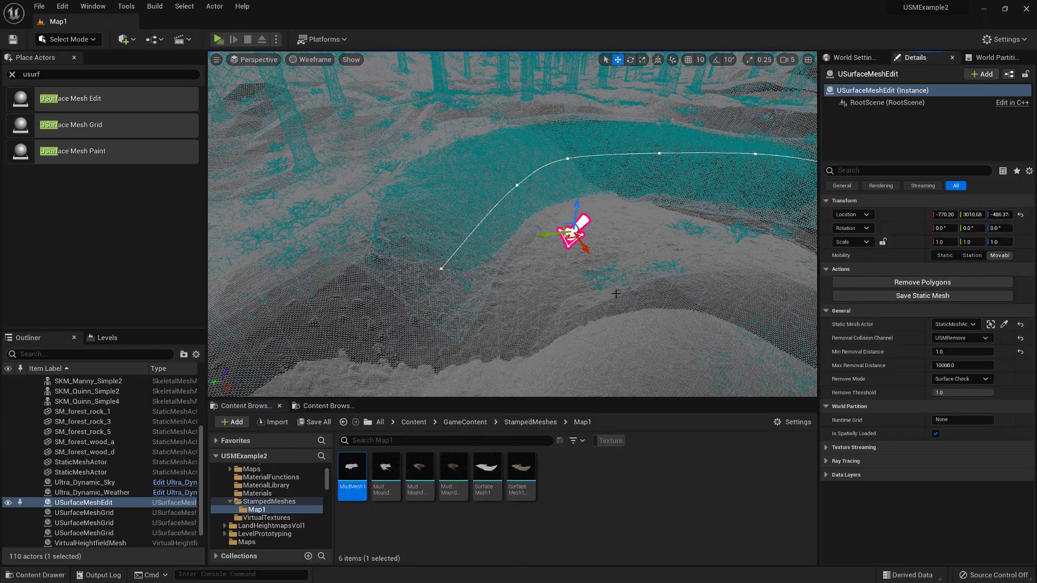
# Step: Return to lit view, set the Min Removal Distance to 0.5 and remove the mud mesh's hidden polygons again
pyautogui.moveTo(512, 224)
pyautogui.mouseDown(button='right')
pyautogui.moveTo(486, 230)
pyautogui.moveTo(494, 214)
pyautogui.moveTo(513, 219)
pyautogui.moveTo(511, 236)
pyautogui.moveTo(519, 227)
pyautogui.moveTo(496, 234)
pyautogui.mouseUp(button='right')
pyautogui.hotkey('alt', '4')
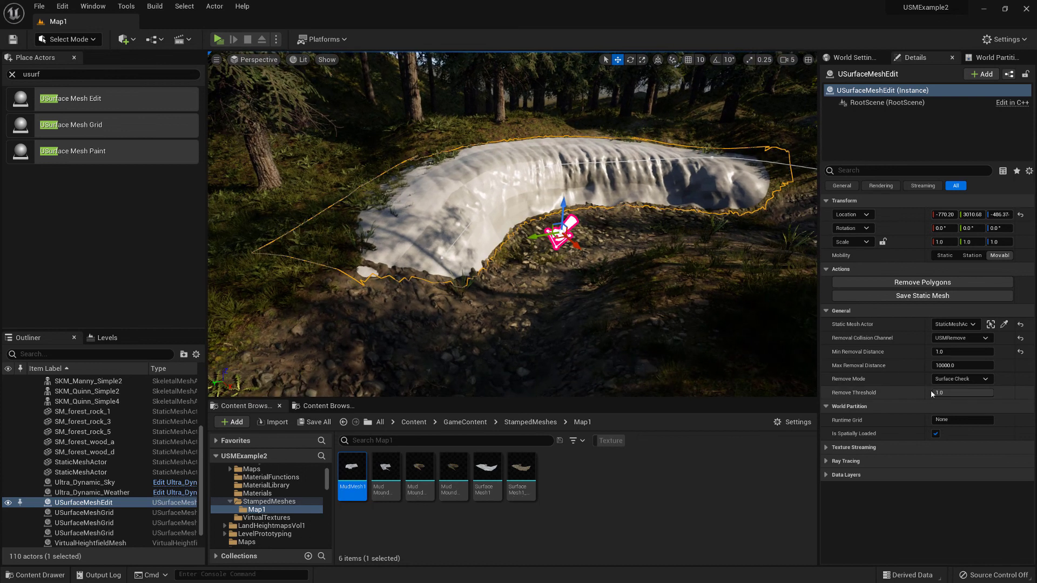
pyautogui.click(949, 352)
pyautogui.write('0.5')
pyautogui.press('Return')
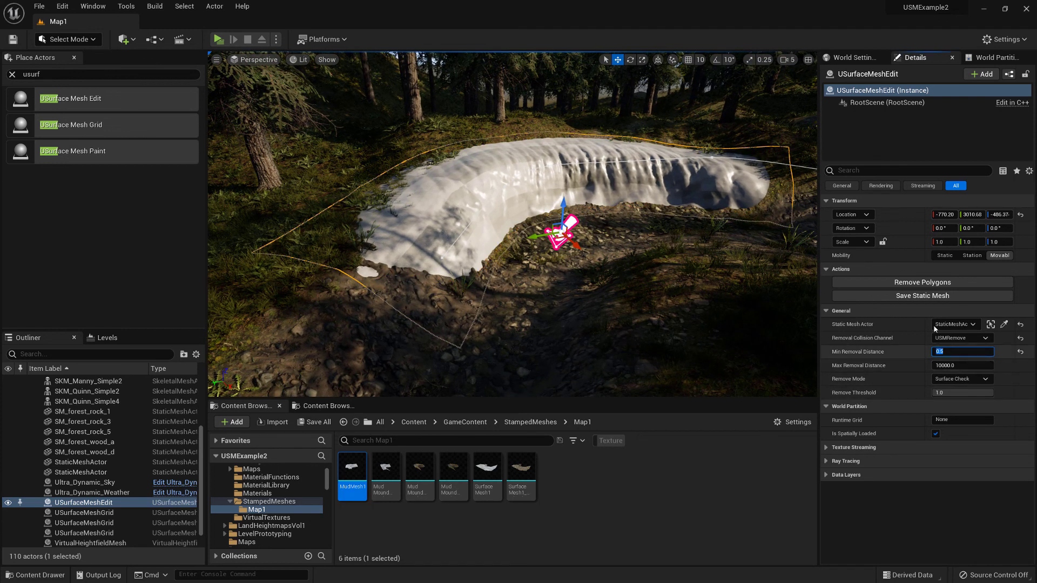
pyautogui.click(865, 283)
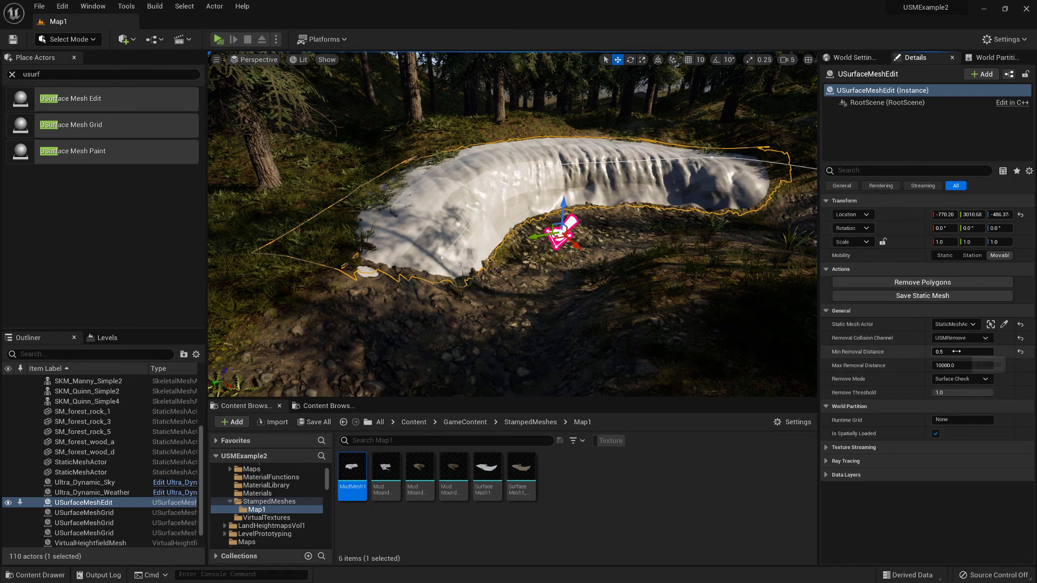
# Step: Set the Min Removal Distance to 0.1, remove the hidden polygons and save the result as a static mesh
pyautogui.press('Return')
pyautogui.click(939, 286)
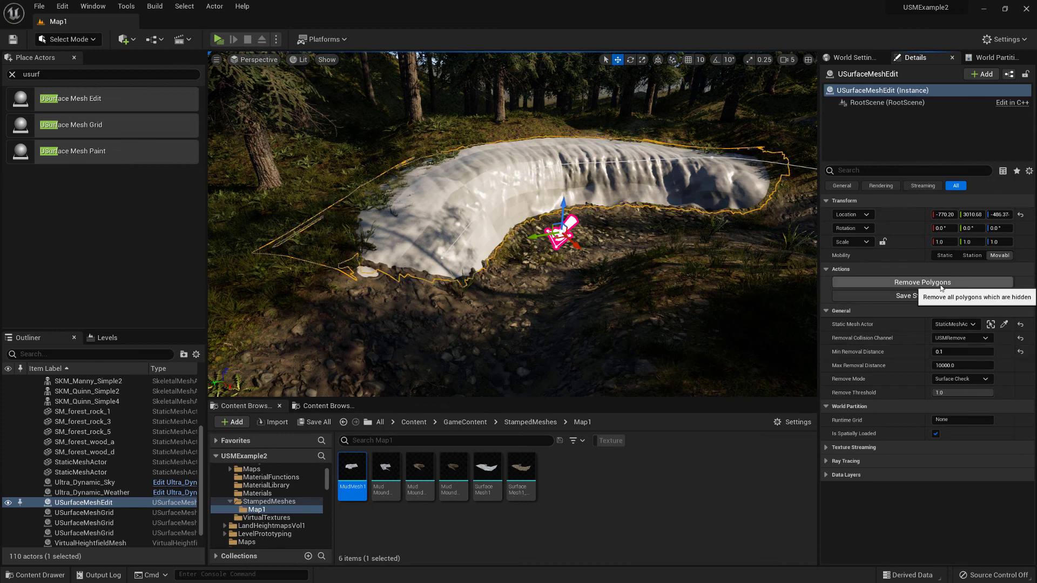
pyautogui.moveTo(386, 225); pyautogui.dragTo(411, 220, button='right')
pyautogui.press('a')
pyautogui.press('d')
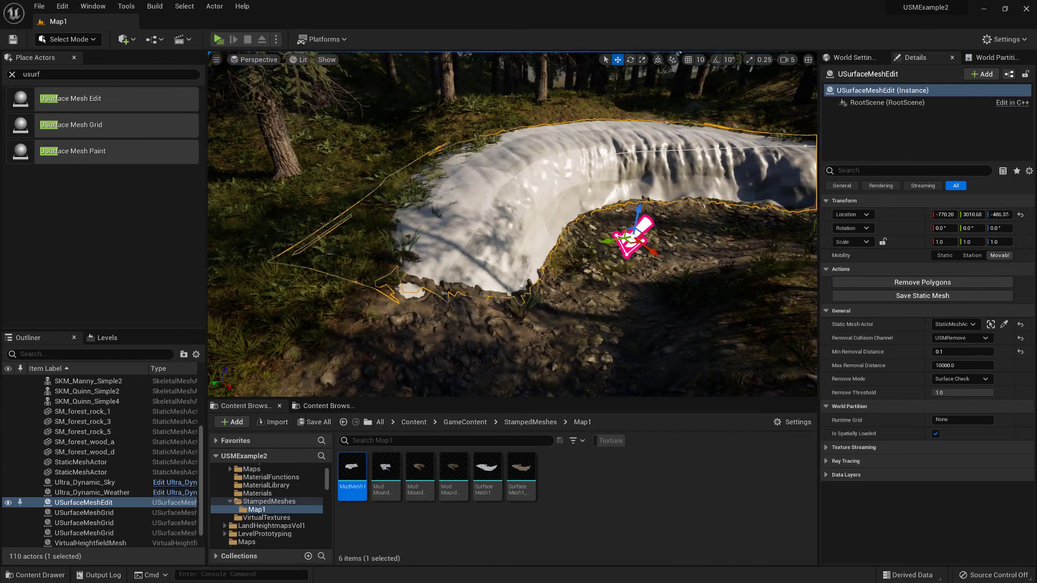
pyautogui.click(928, 296)
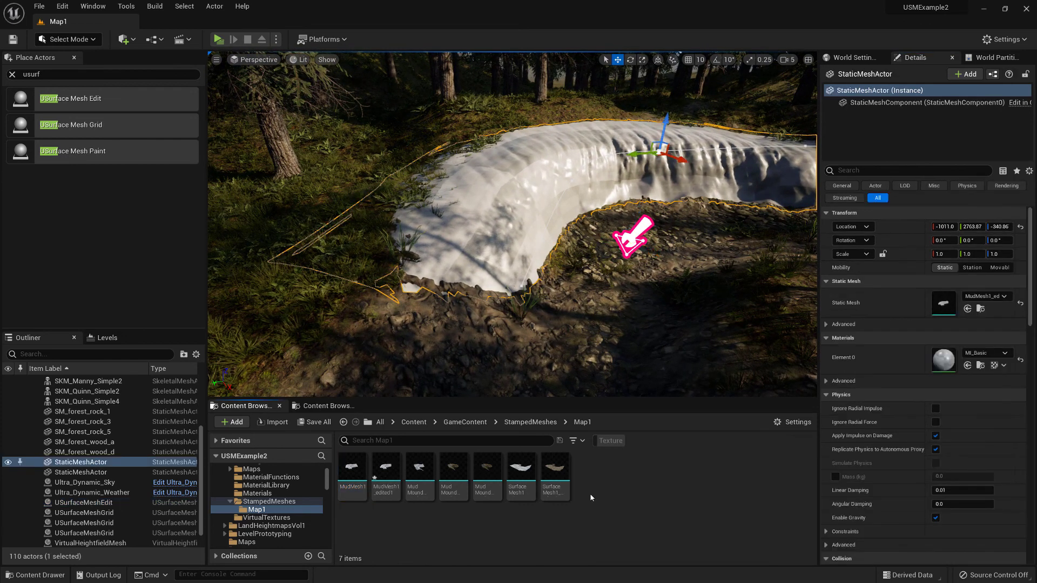
# Step: Open MudMesh1_edited1, inspect its geometry in wireframe, save the asset and return to Map1
pyautogui.doubleClick(386, 471)
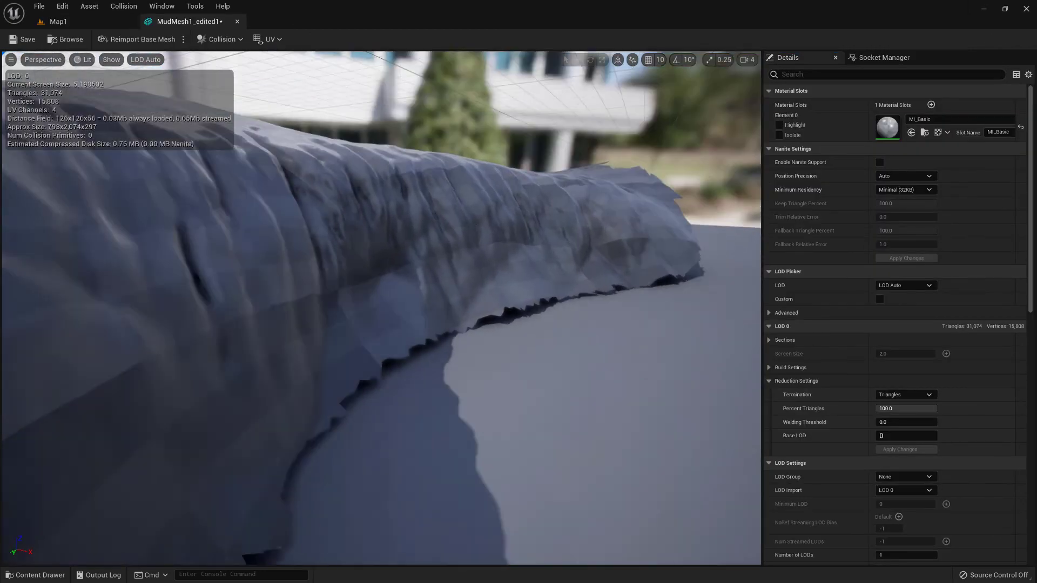
pyautogui.moveTo(382, 308)
pyautogui.mouseDown(button='right')
pyautogui.moveTo(351, 314)
pyautogui.moveTo(362, 345)
pyautogui.moveTo(400, 335)
pyautogui.moveTo(395, 287)
pyautogui.moveTo(302, 283)
pyautogui.moveTo(335, 281)
pyautogui.moveTo(389, 303)
pyautogui.moveTo(351, 294)
pyautogui.moveTo(370, 292)
pyautogui.mouseUp(button='right')
pyautogui.hotkey('alt', '2')
pyautogui.press('s')
pyautogui.press('w')
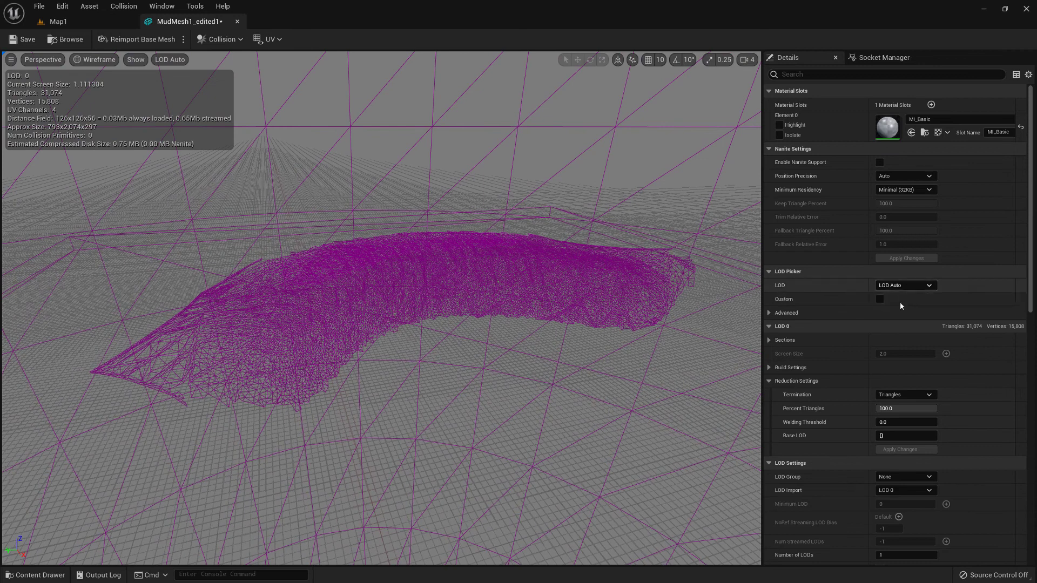
pyautogui.click(26, 41)
pyautogui.click(58, 22)
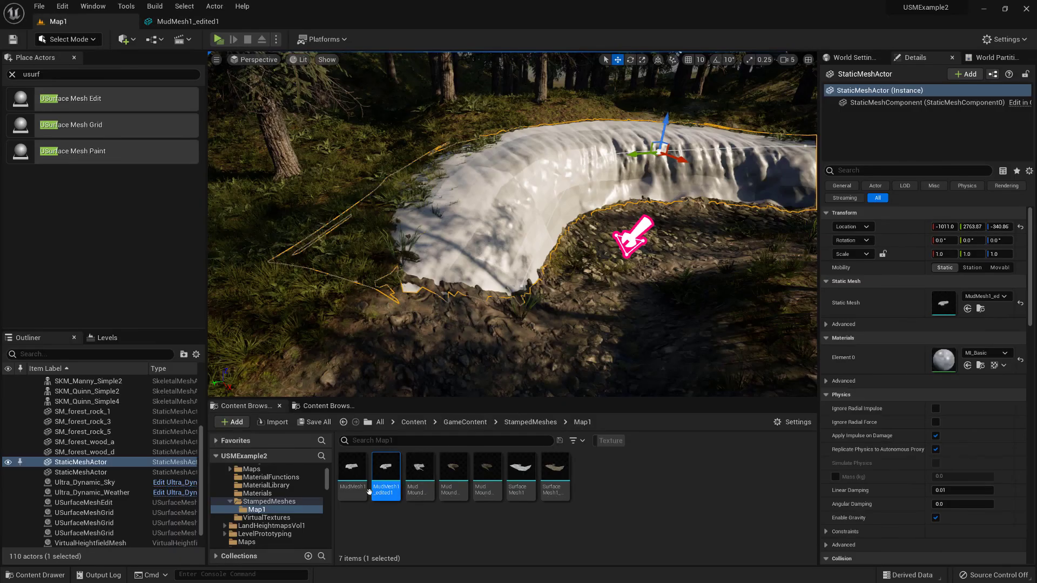
# Step: Copy the LOD settings of MudMesh1 and paste them onto MudMesh1_edited1
pyautogui.rightClick(352, 466)
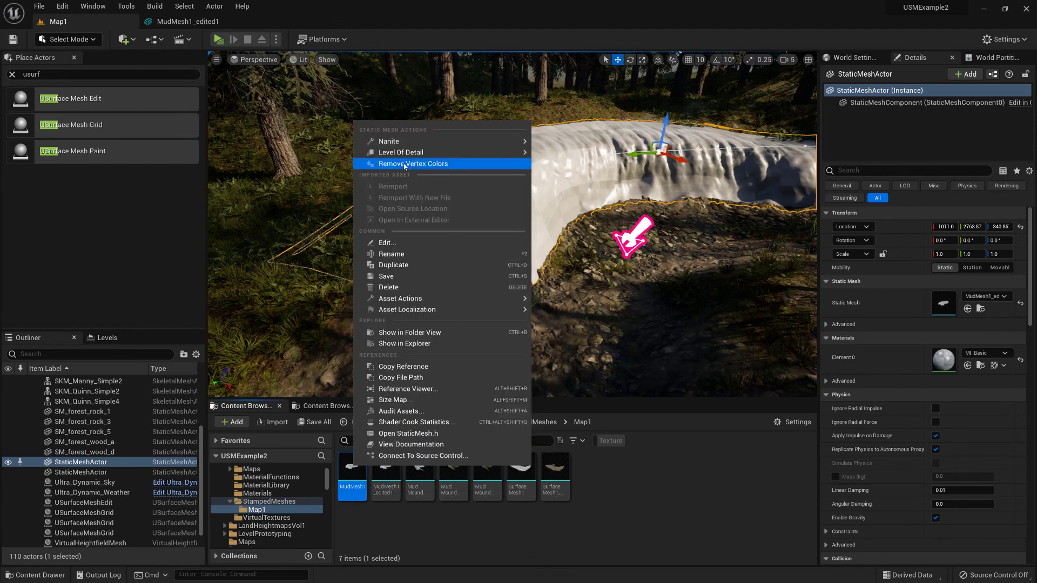
pyautogui.moveTo(399, 155)
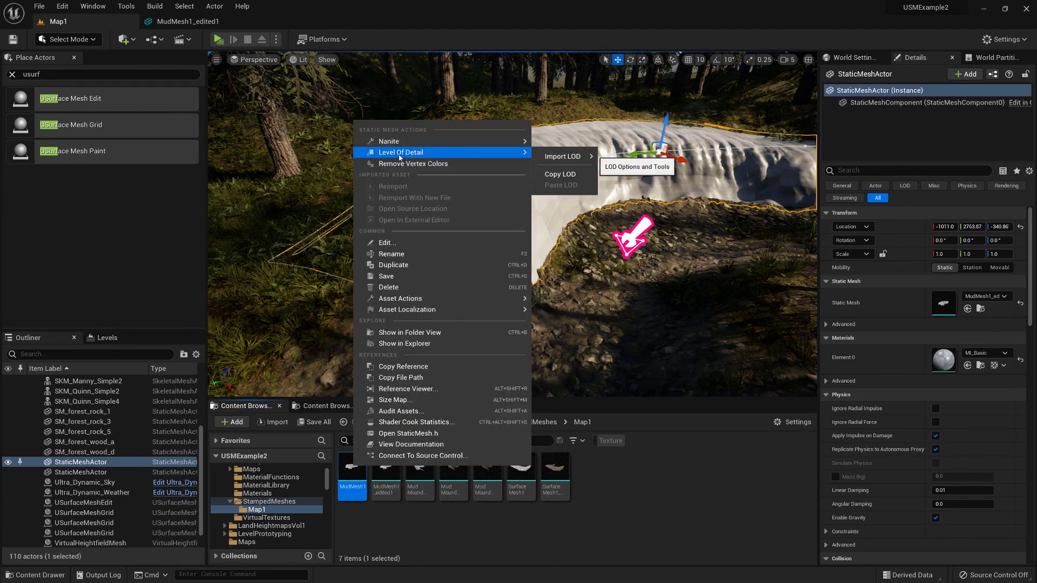
pyautogui.click(573, 176)
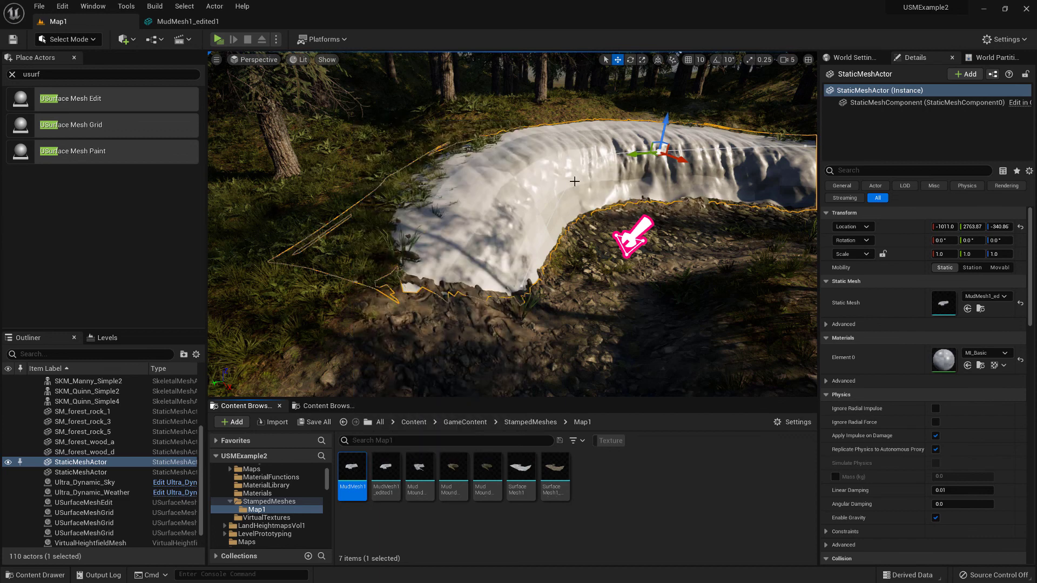
pyautogui.click(391, 473)
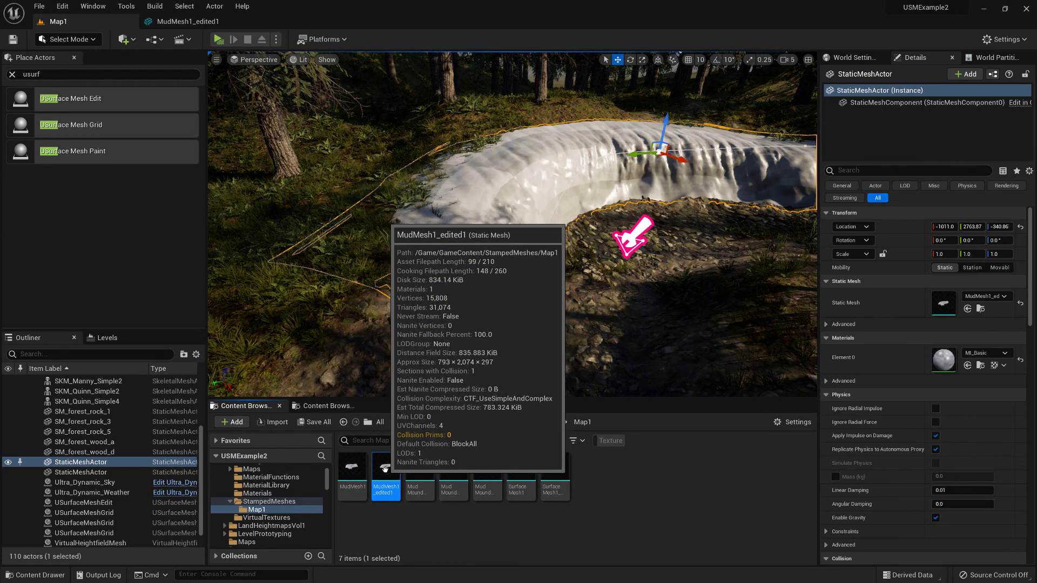
pyautogui.rightClick(391, 473)
pyautogui.moveTo(435, 160)
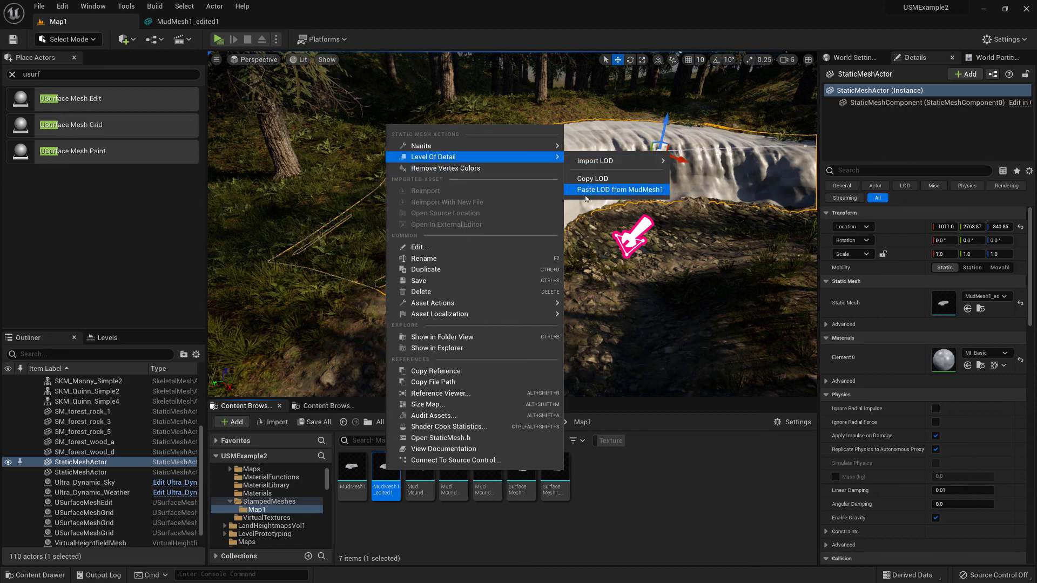
pyautogui.click(659, 191)
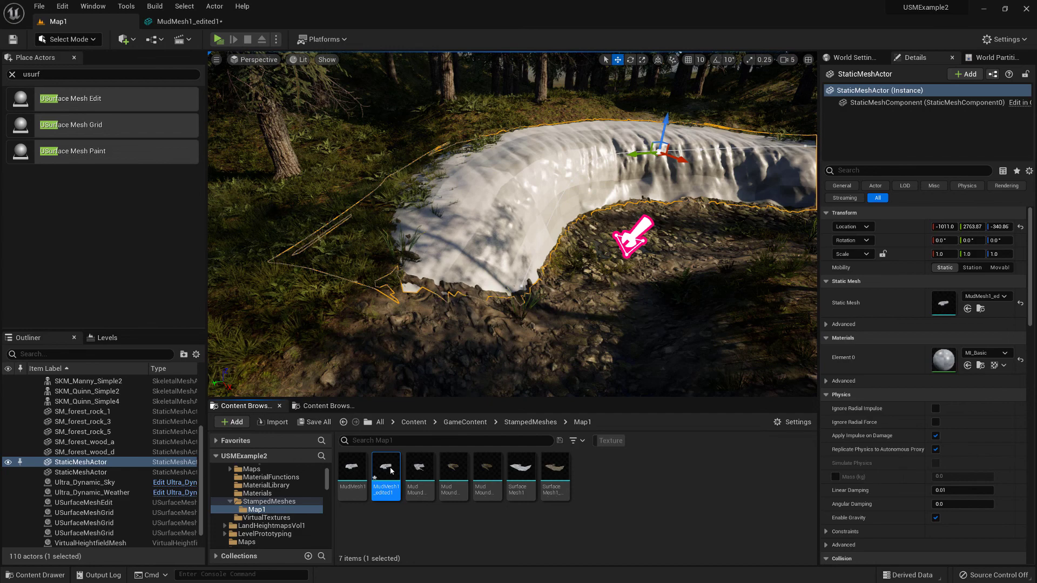
pyautogui.moveTo(502, 262); pyautogui.dragTo(521, 261, button='right')
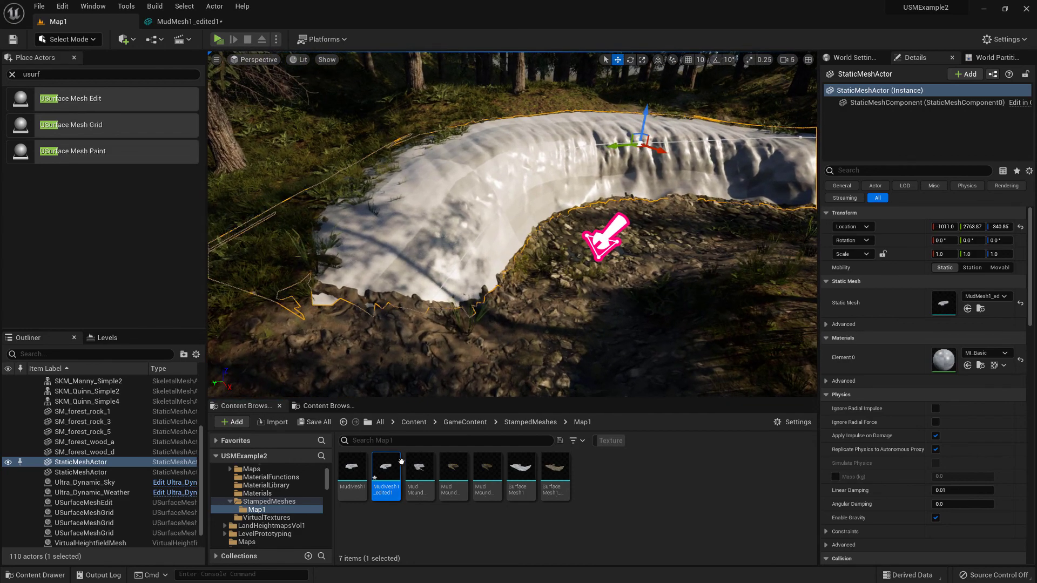
# Step: Inspect MudMesh1_edited1 in its editor's wireframe view and close it without applying the level of detail changes
pyautogui.doubleClick(386, 465)
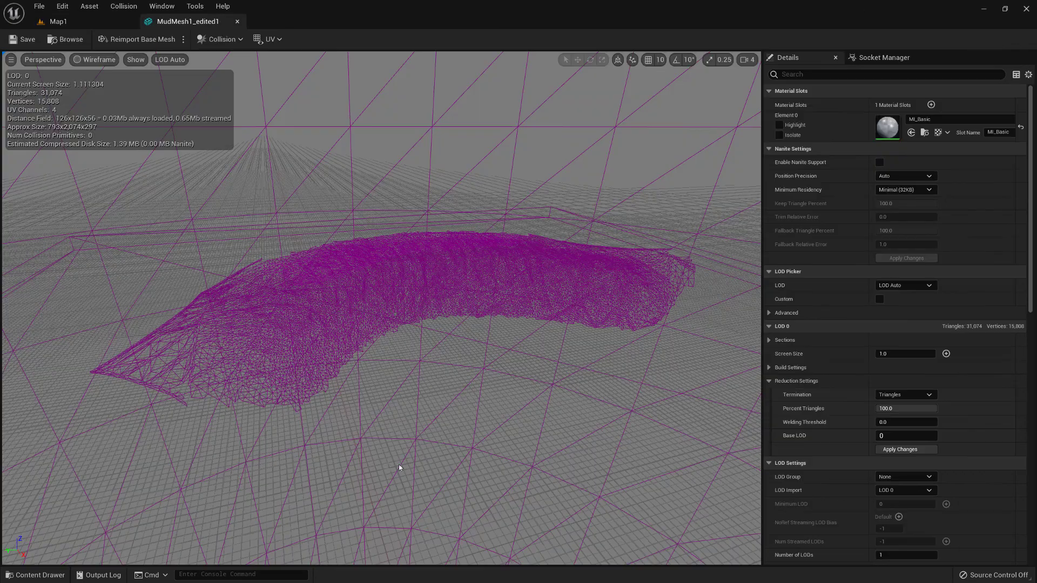
pyautogui.moveTo(381, 308); pyautogui.dragTo(351, 341, button='right')
pyautogui.press('s')
pyautogui.press('w')
pyautogui.click(237, 22)
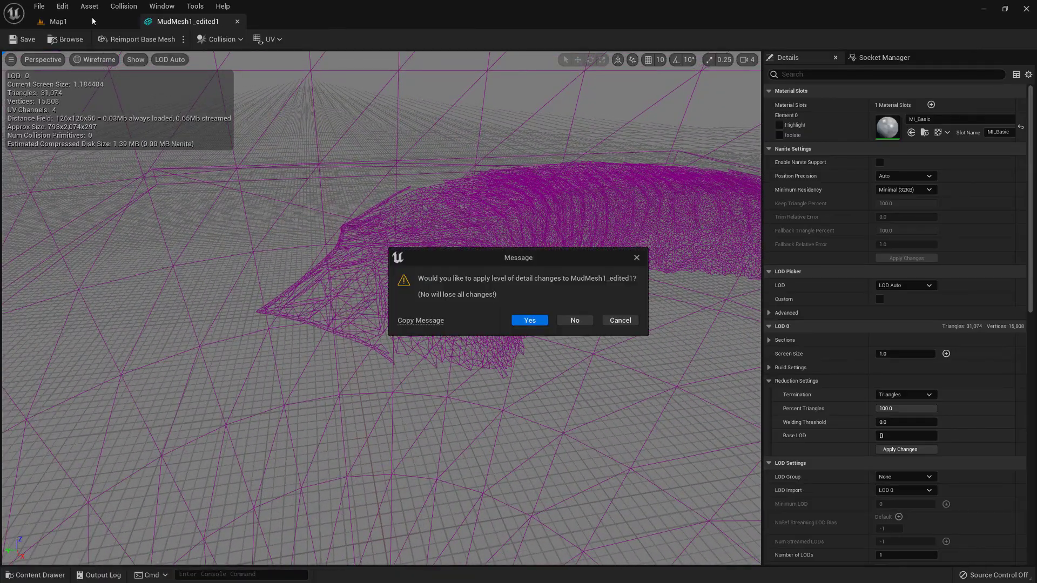
pyautogui.click(588, 324)
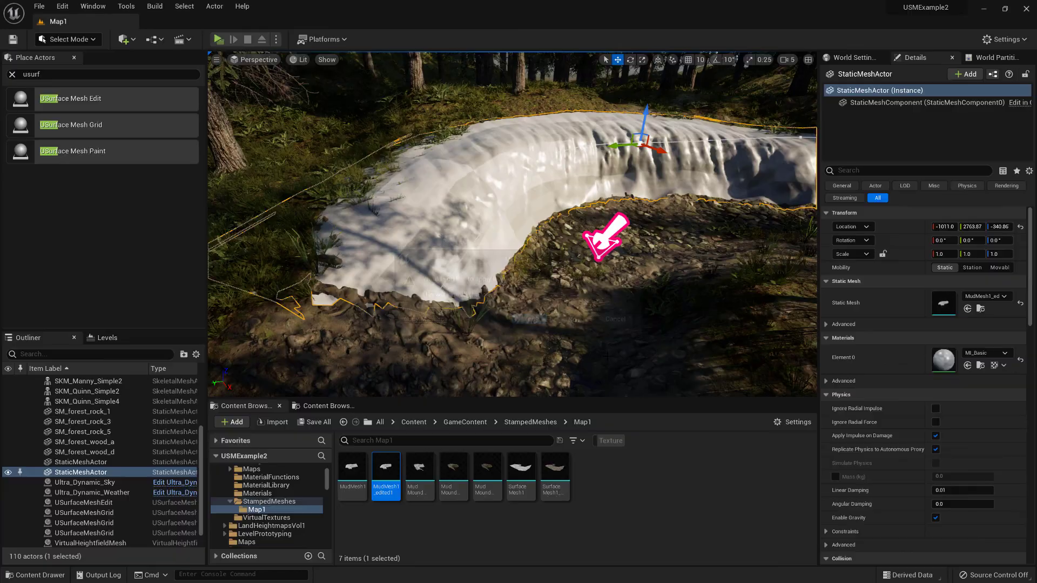
# Step: Switch to Modeling Mode and look through the mesh tools for cleaning up the leftover edge of the edited mud mesh
pyautogui.moveTo(512, 224); pyautogui.dragTo(432, 263, button='right')
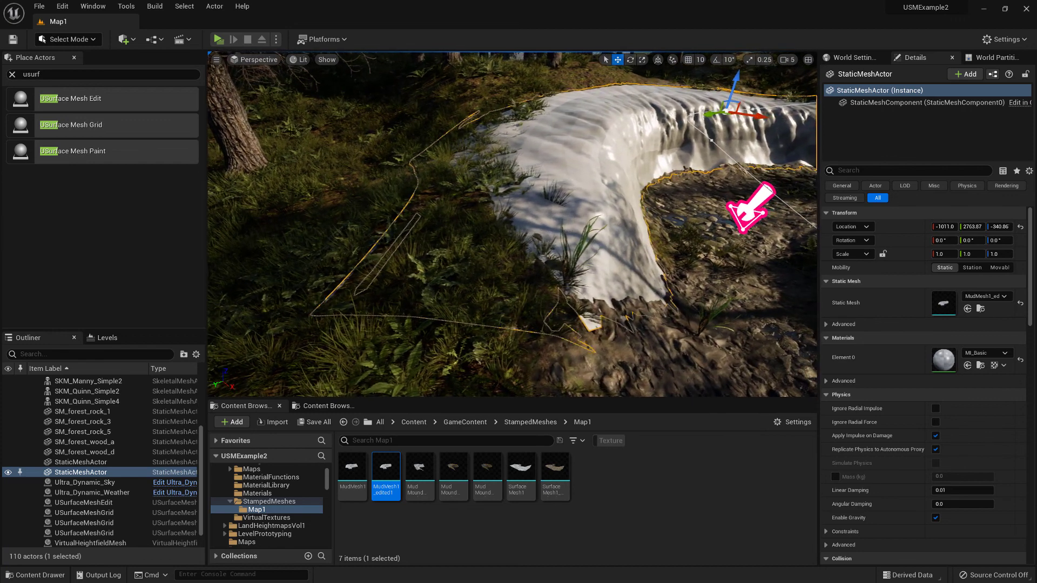
pyautogui.click(80, 39)
pyautogui.click(96, 108)
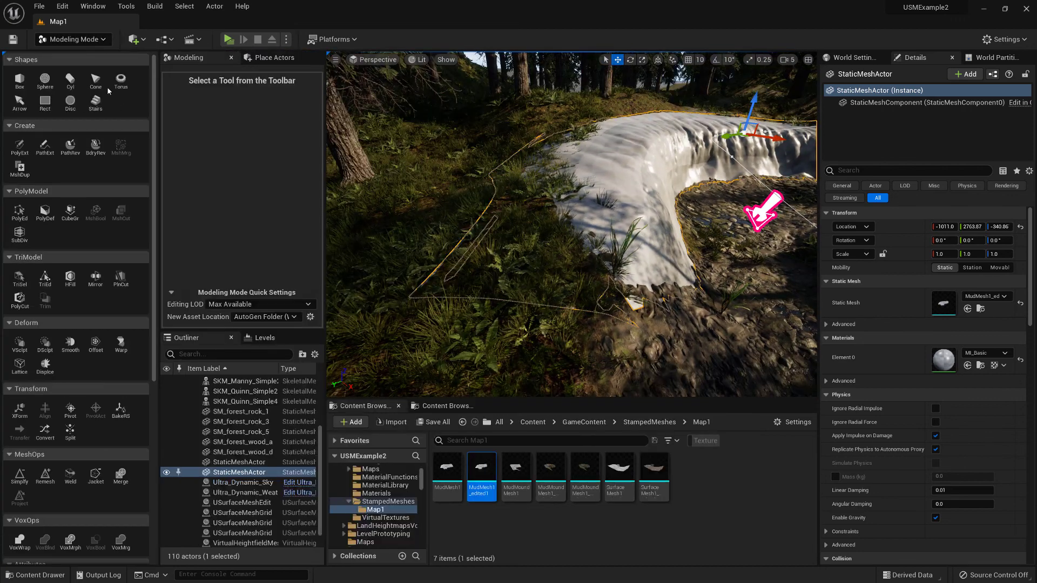
pyautogui.scroll(-3, 97, 263)
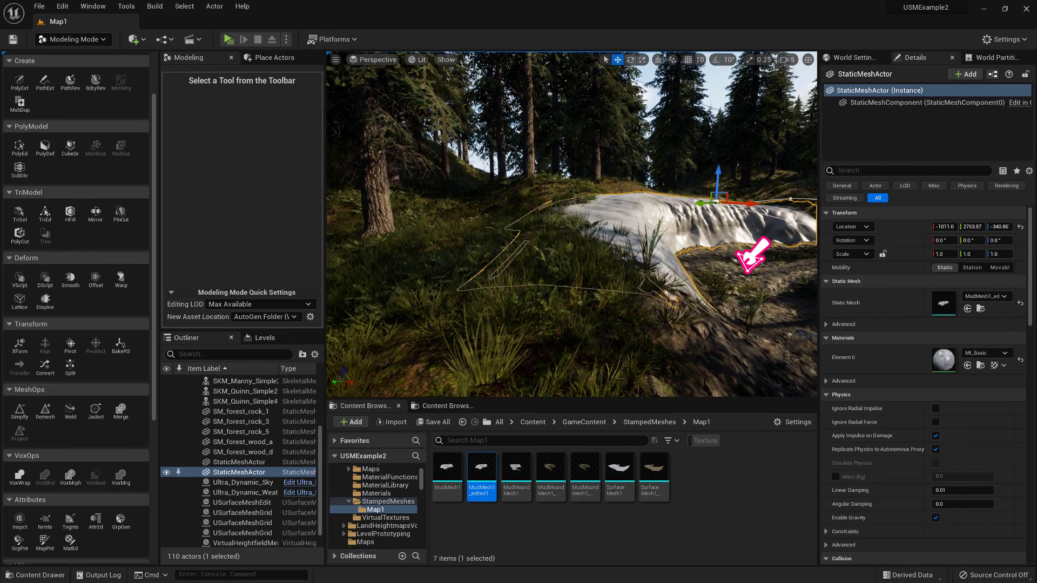
pyautogui.moveTo(571, 224); pyautogui.dragTo(575, 274, button='right')
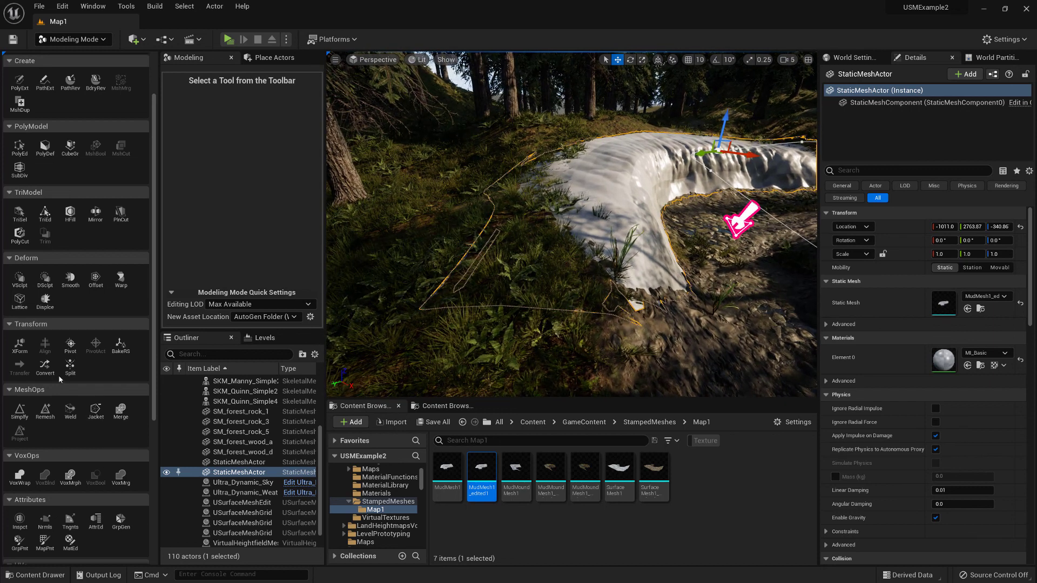
pyautogui.scroll(-4, 46, 351)
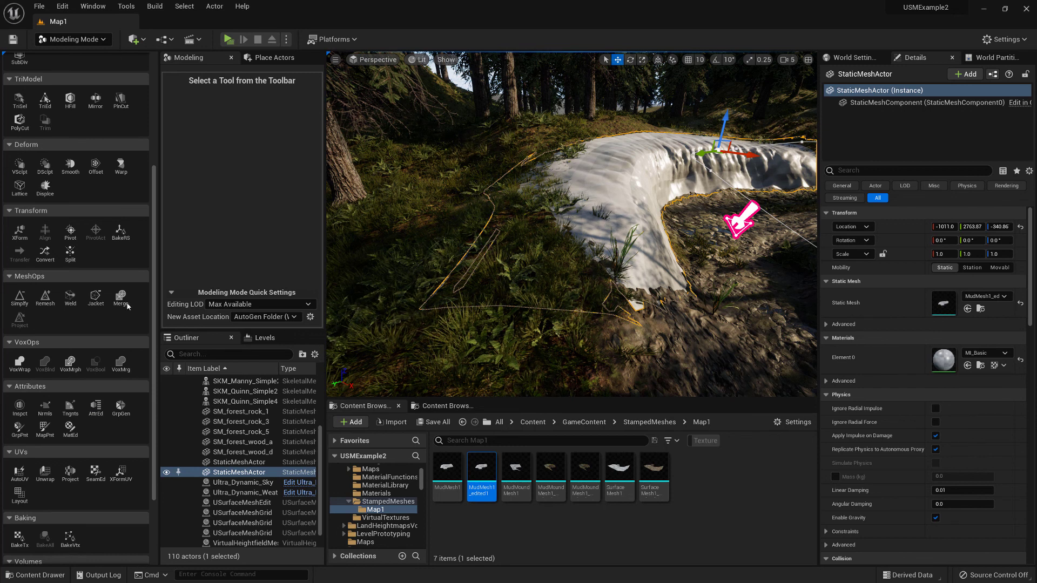
pyautogui.scroll(3, 62, 265)
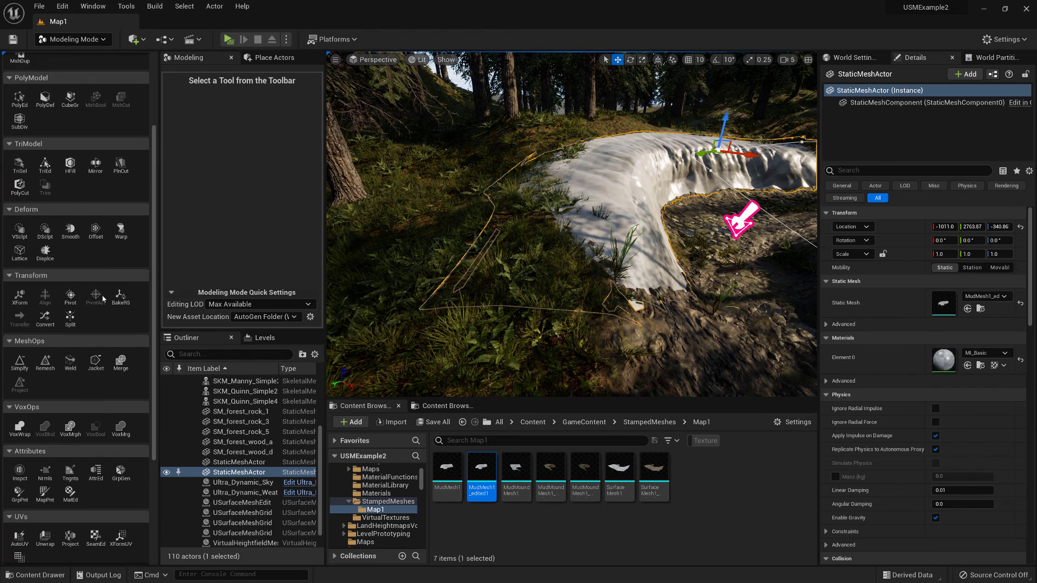
pyautogui.scroll(5, 127, 332)
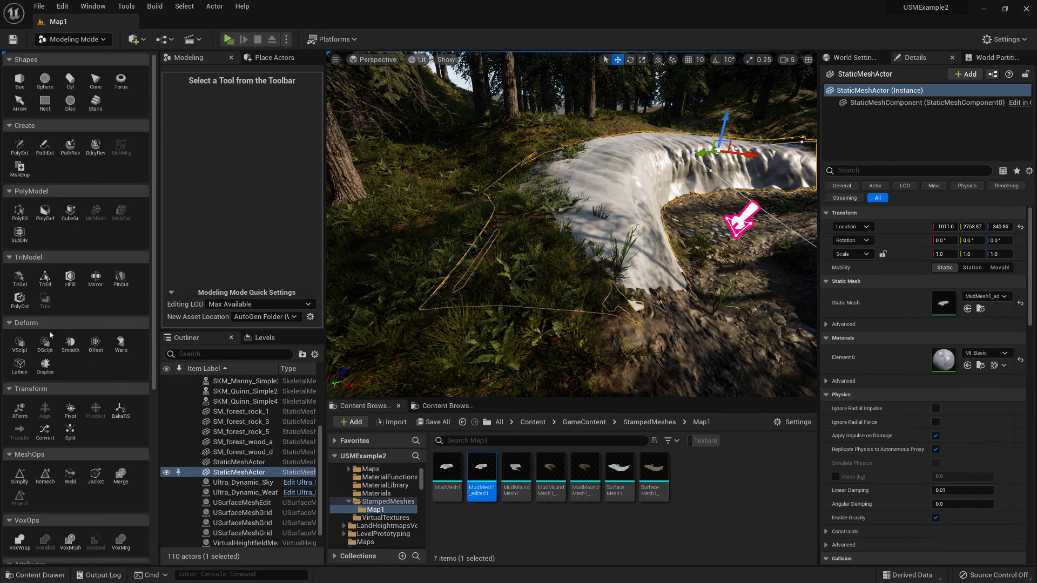
# Step: Start vertex sculpting the edited mud mesh with a brush size of 0.1
pyautogui.click(19, 344)
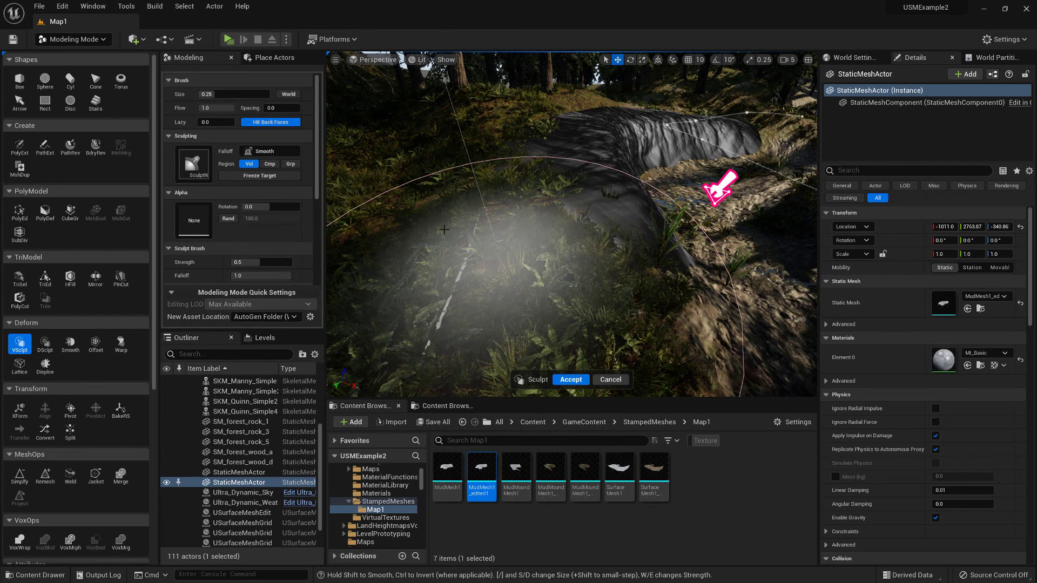
pyautogui.click(227, 94)
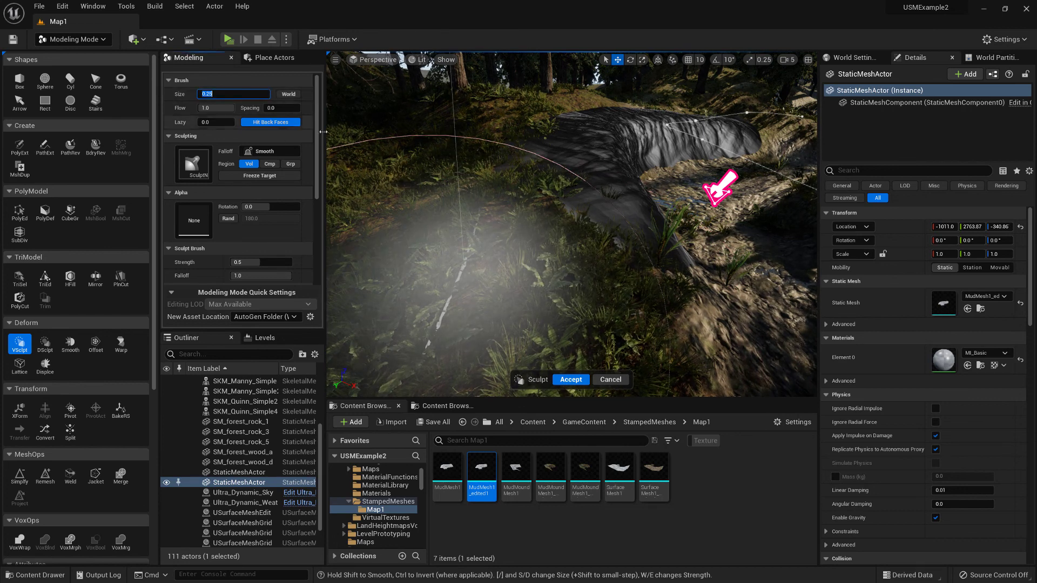
pyautogui.write('0.1')
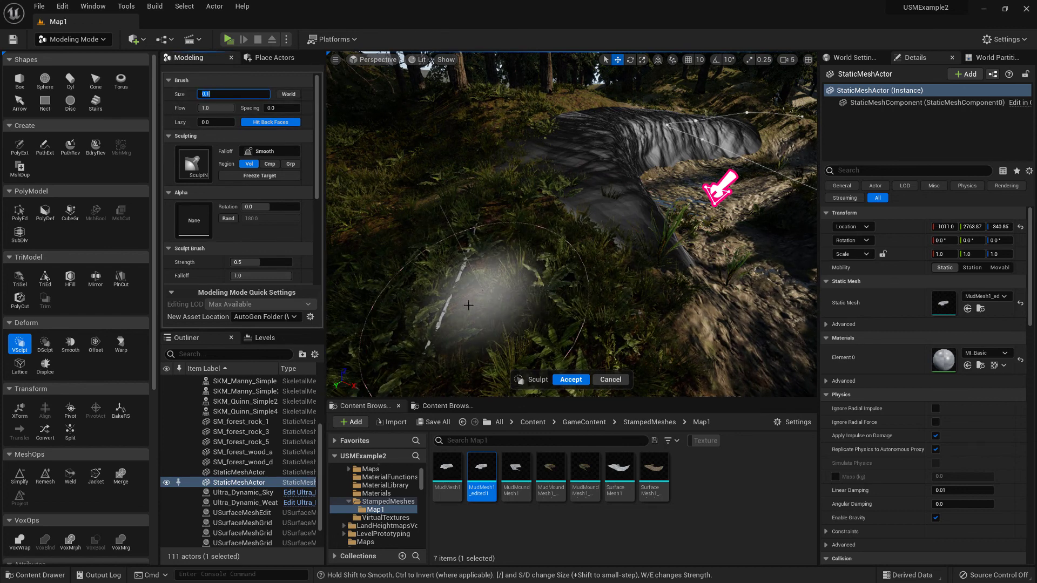
pyautogui.moveTo(502, 296)
pyautogui.mouseDown(button='right')
pyautogui.moveTo(449, 295)
pyautogui.moveTo(459, 260)
pyautogui.mouseUp(button='right')
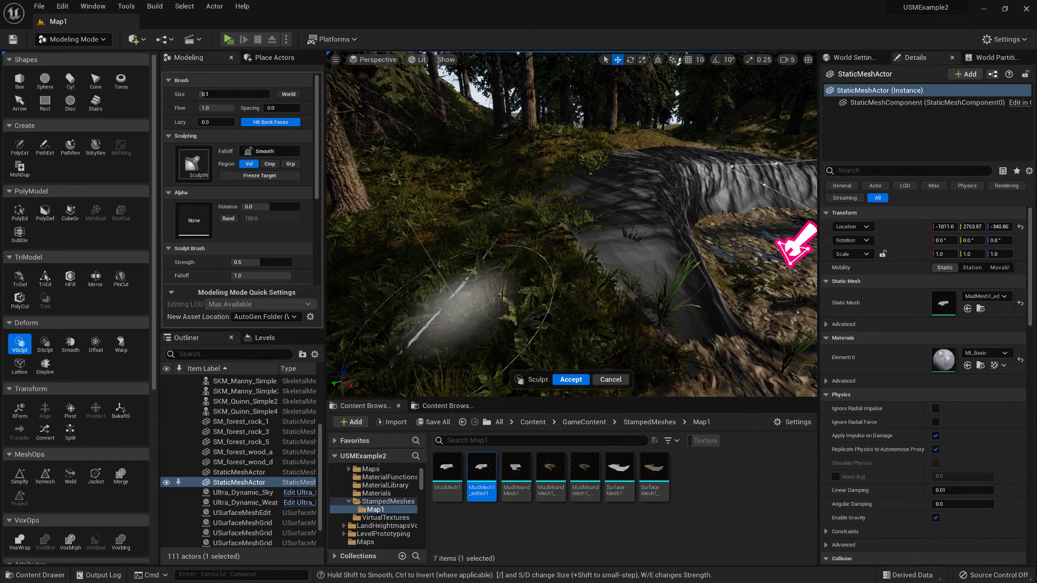
pyautogui.moveTo(474, 333); pyautogui.dragTo(449, 357, button='right')
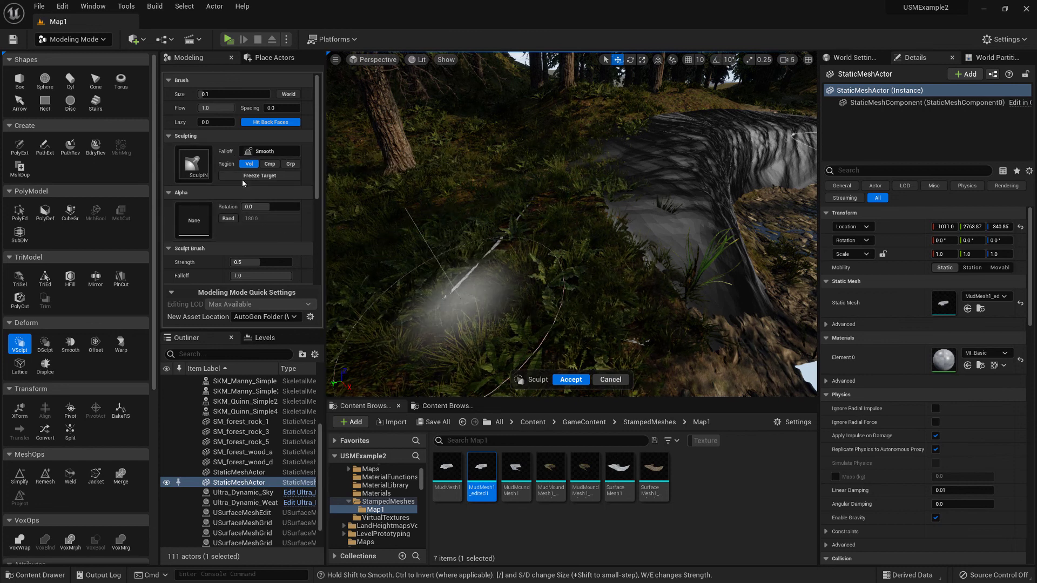
# Step: Set the sculpt tool's material mode to Grey for the mud mesh
pyautogui.scroll(-2, 249, 238)
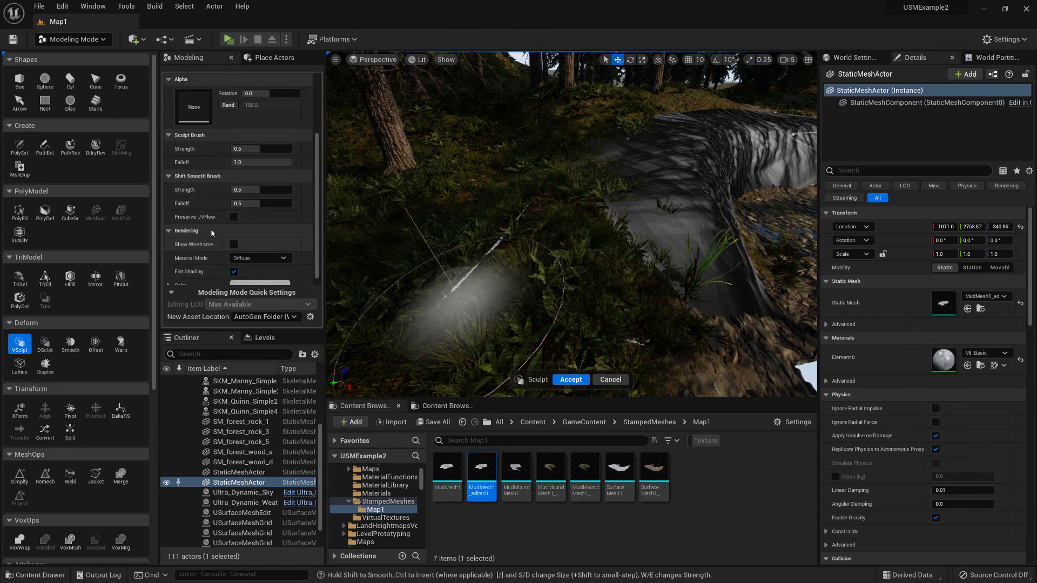
pyautogui.scroll(-2, 208, 226)
pyautogui.click(257, 251)
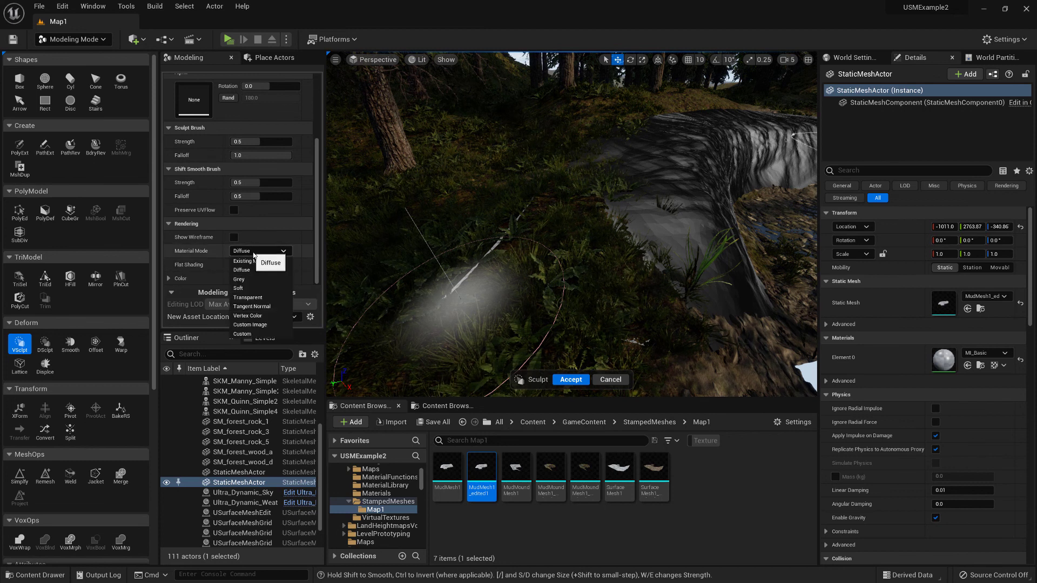
pyautogui.click(246, 280)
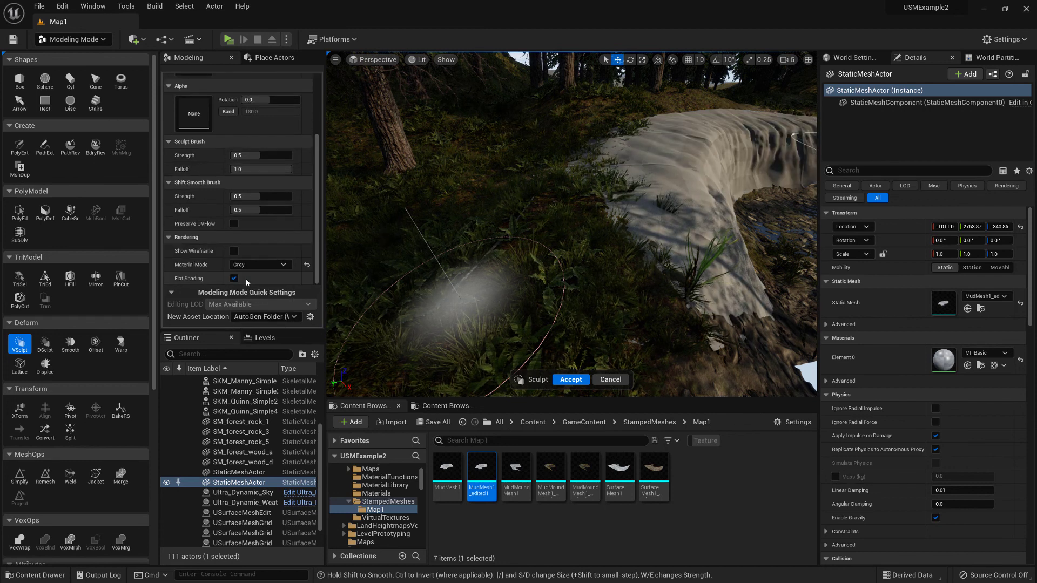
pyautogui.scroll(4, 248, 254)
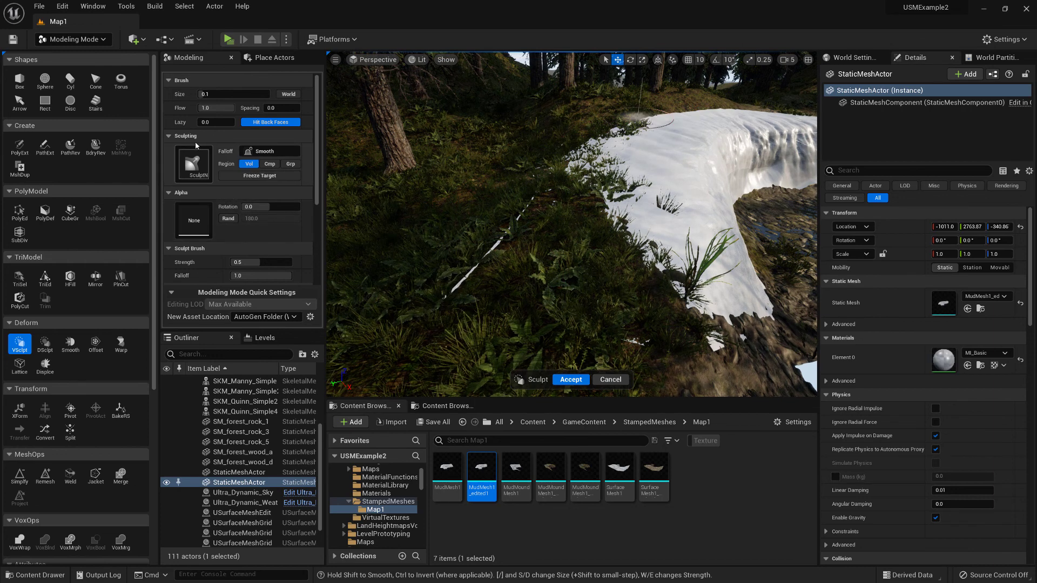
# Step: Switch to the Move brush at world size 100 and push the leftover edge pieces of the mud mesh beneath the terrain
pyautogui.click(192, 163)
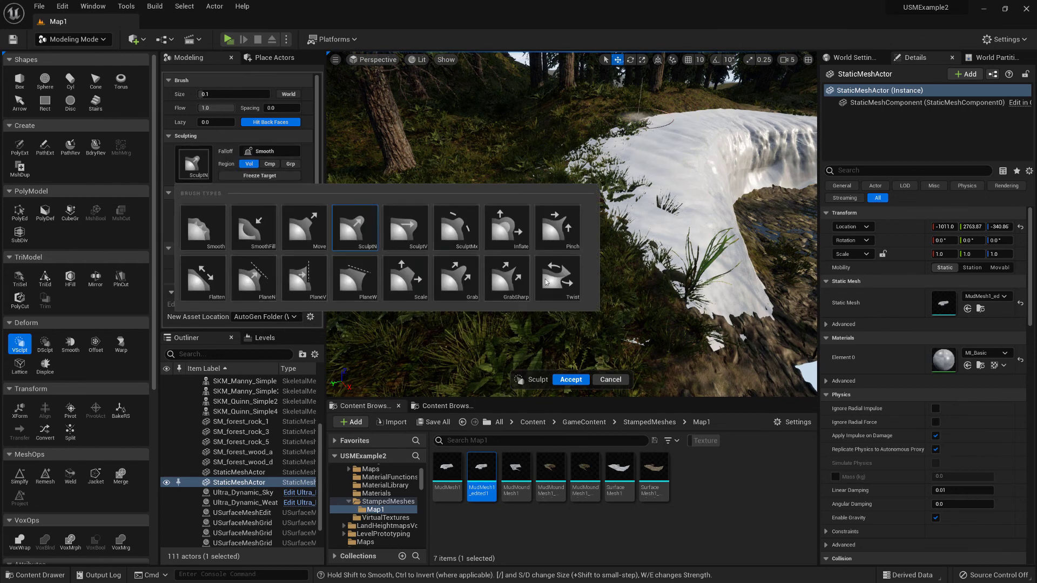
pyautogui.click(308, 233)
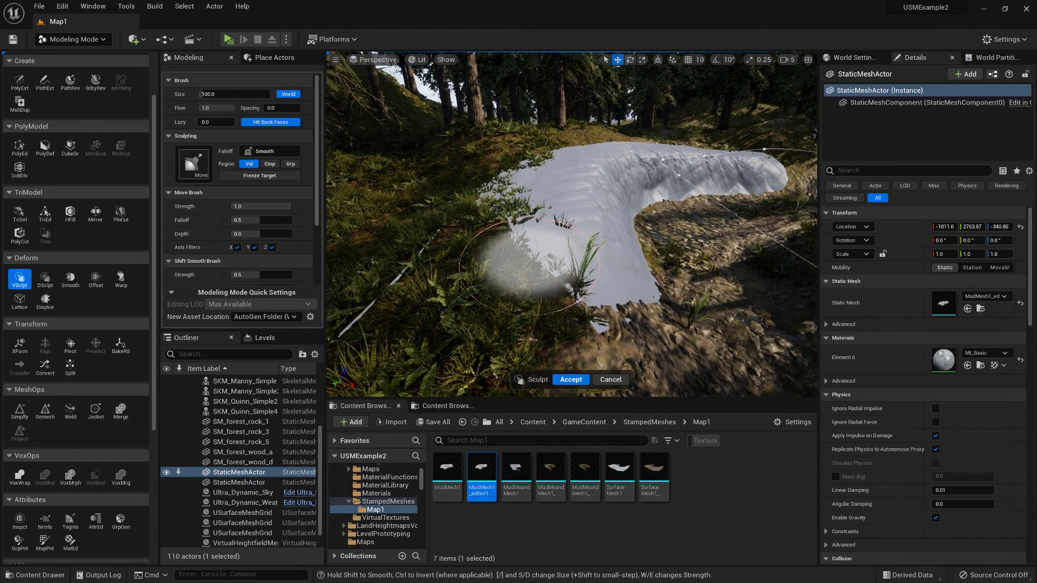
pyautogui.moveTo(529, 265)
pyautogui.mouseDown(button='right')
pyautogui.moveTo(518, 282)
pyautogui.moveTo(478, 284)
pyautogui.moveTo(505, 271)
pyautogui.mouseUp(button='right')
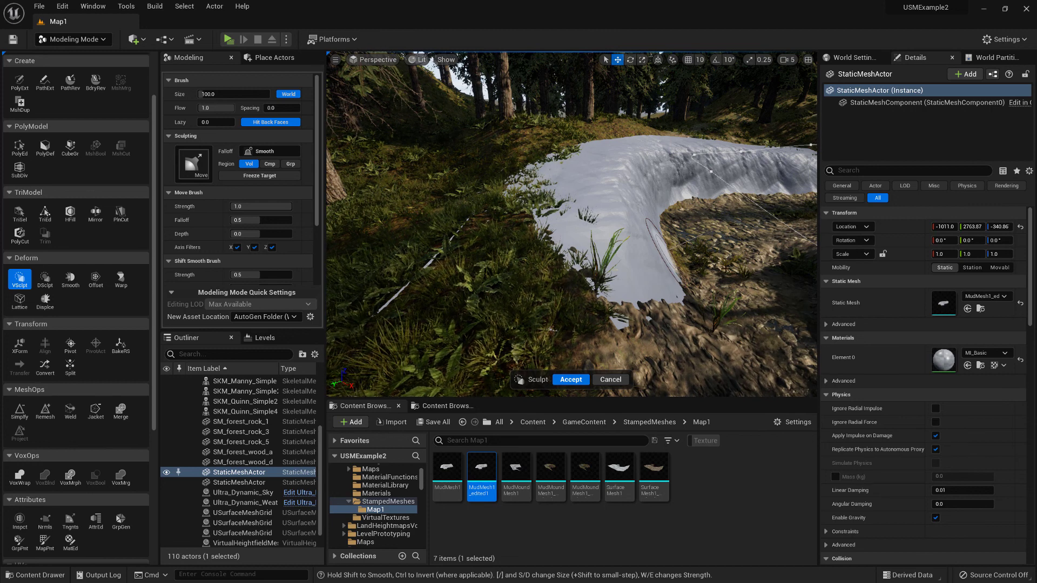
pyautogui.moveTo(505, 271)
pyautogui.mouseDown(button='right')
pyautogui.moveTo(525, 273)
pyautogui.moveTo(506, 271)
pyautogui.mouseUp(button='right')
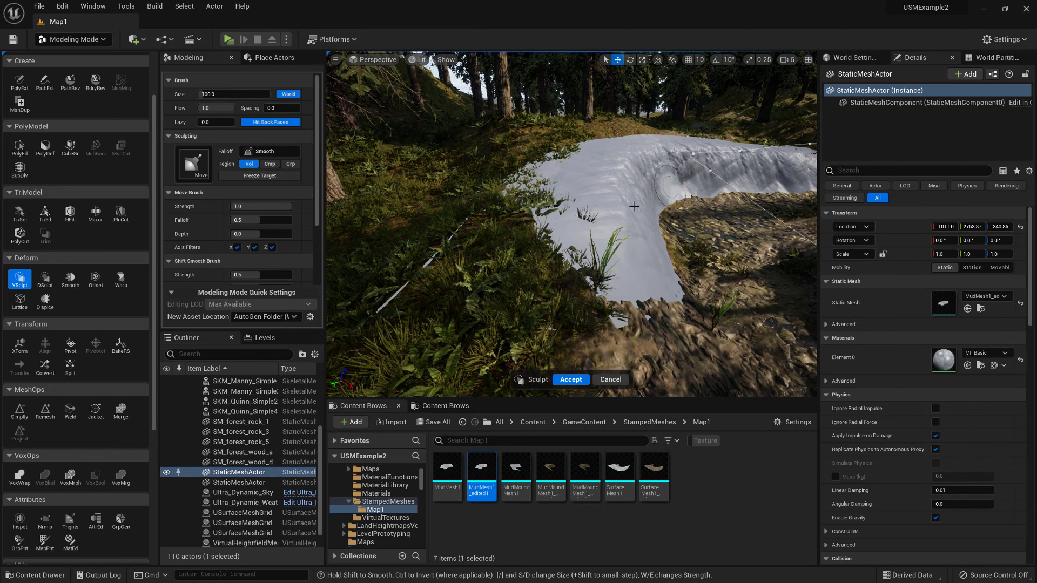
pyautogui.moveTo(609, 289); pyautogui.dragTo(630, 288, button='right')
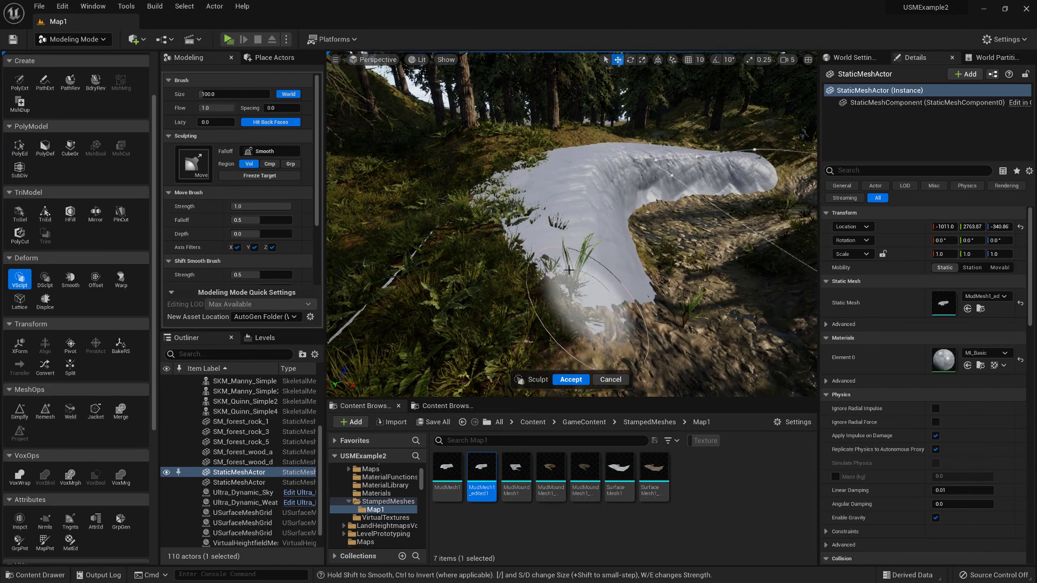
pyautogui.moveTo(569, 270); pyautogui.dragTo(608, 258, button='right')
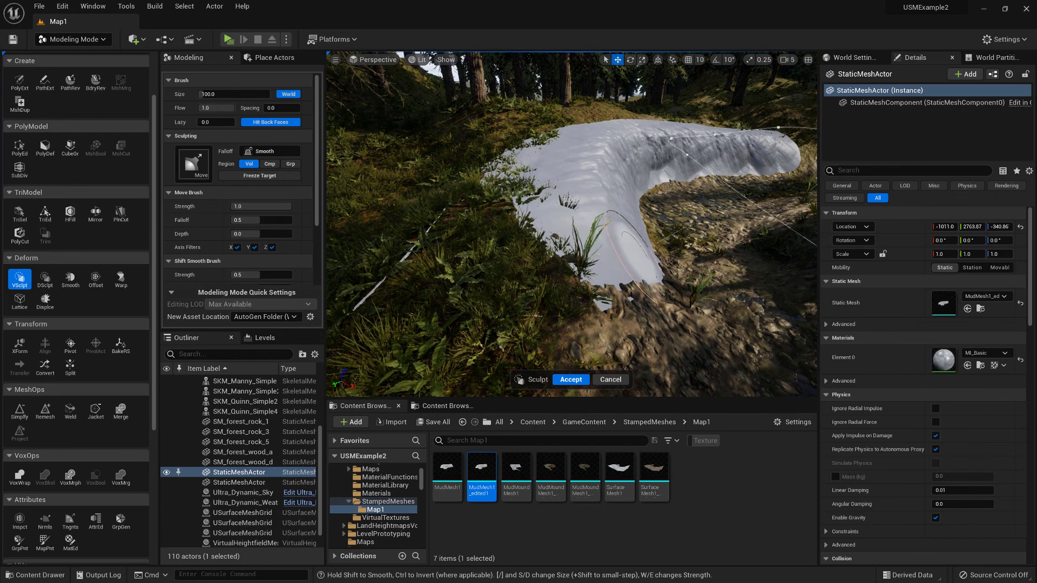
pyautogui.moveTo(707, 268)
pyautogui.mouseDown(button='right')
pyautogui.moveTo(568, 198)
pyautogui.moveTo(516, 216)
pyautogui.mouseUp(button='right')
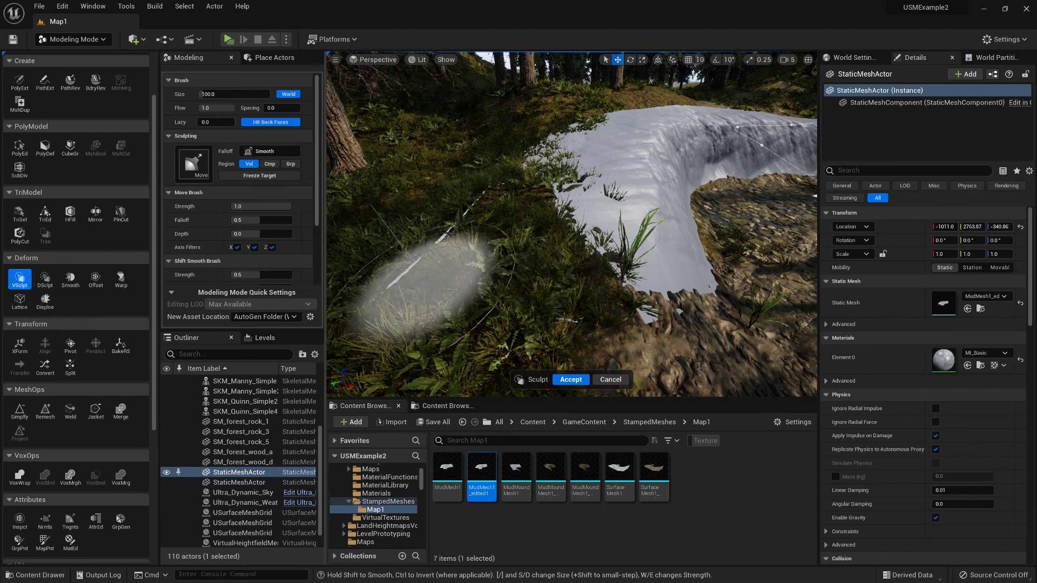
pyautogui.moveTo(424, 276); pyautogui.dragTo(407, 278, button='right')
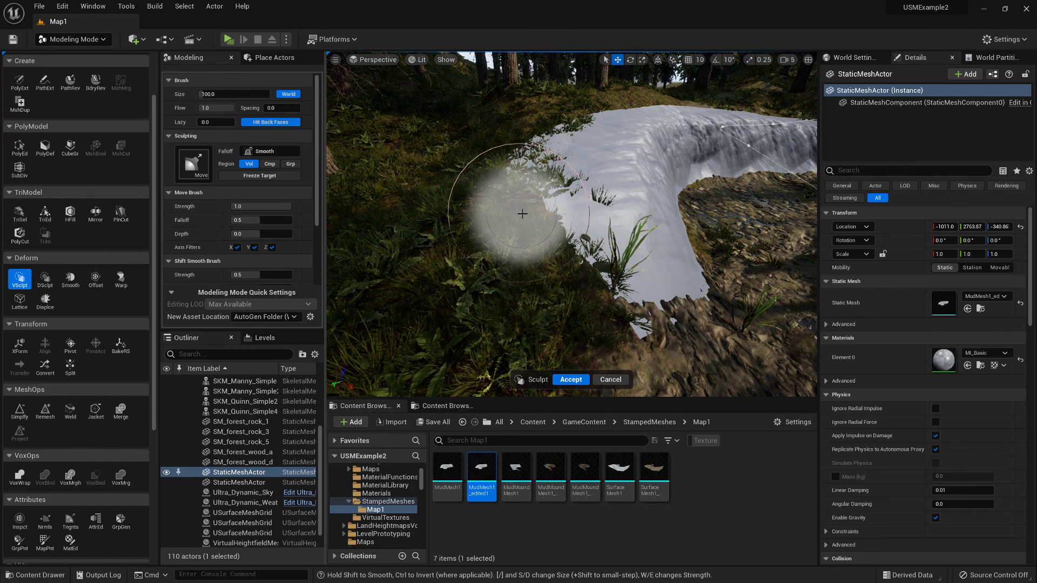
pyautogui.moveTo(581, 218)
pyautogui.mouseDown(button='right')
pyautogui.moveTo(581, 184)
pyautogui.moveTo(600, 184)
pyautogui.moveTo(581, 218)
pyautogui.mouseUp(button='right')
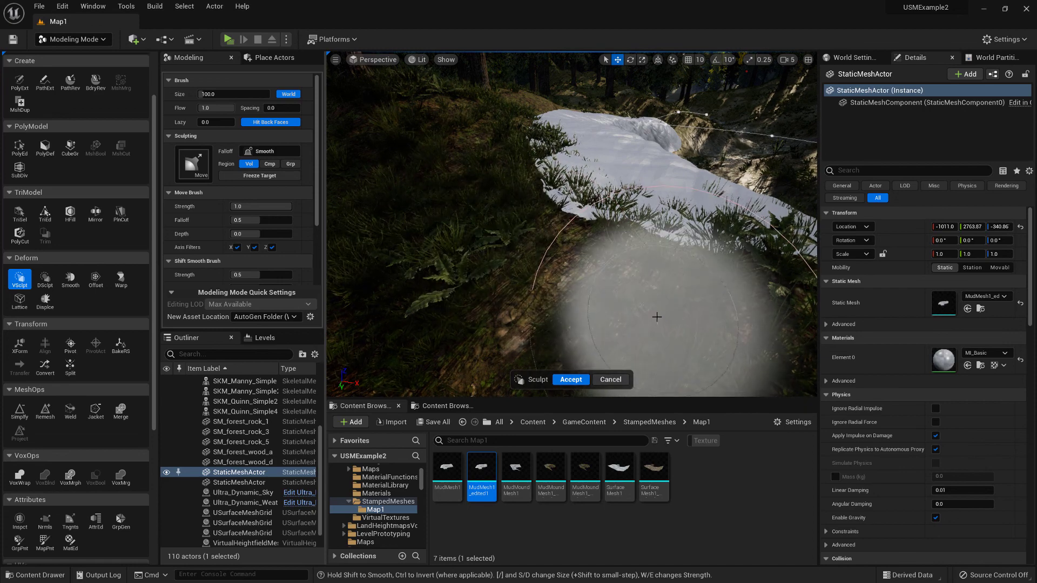
pyautogui.moveTo(656, 317); pyautogui.dragTo(648, 276)
pyautogui.moveTo(561, 262)
pyautogui.mouseDown(button='right')
pyautogui.moveTo(530, 233)
pyautogui.moveTo(551, 270)
pyautogui.moveTo(543, 281)
pyautogui.mouseUp(button='right')
pyautogui.moveTo(560, 242)
pyautogui.mouseDown(button='right')
pyautogui.moveTo(567, 178)
pyautogui.moveTo(605, 259)
pyautogui.moveTo(562, 292)
pyautogui.moveTo(502, 292)
pyautogui.moveTo(578, 238)
pyautogui.moveTo(553, 216)
pyautogui.mouseUp(button='right')
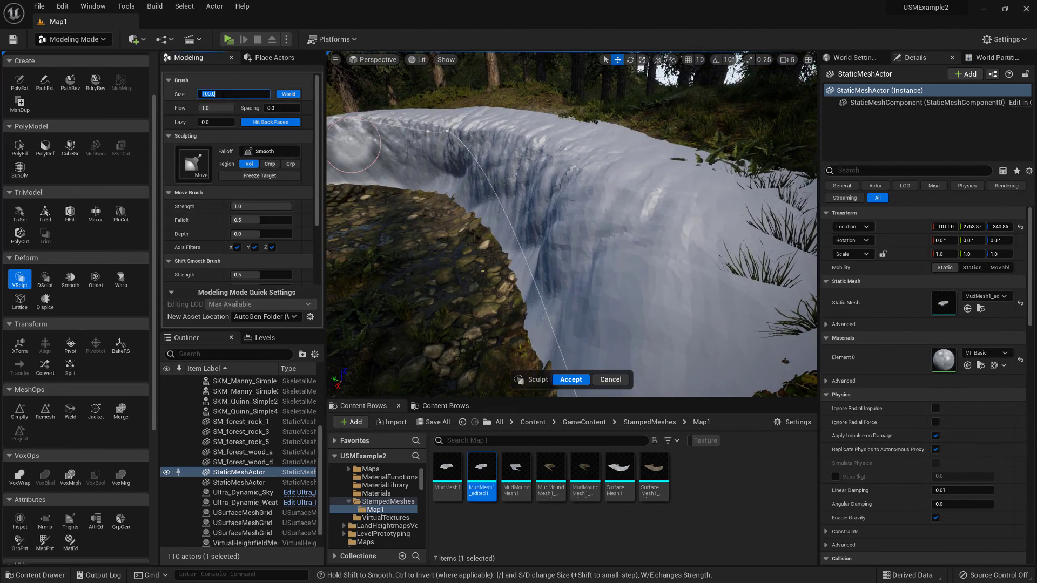
# Step: Set the Move brush size to 80, reshape the inner wall of the mud bank and accept the sculpt
pyautogui.write('30')
pyautogui.press('Return')
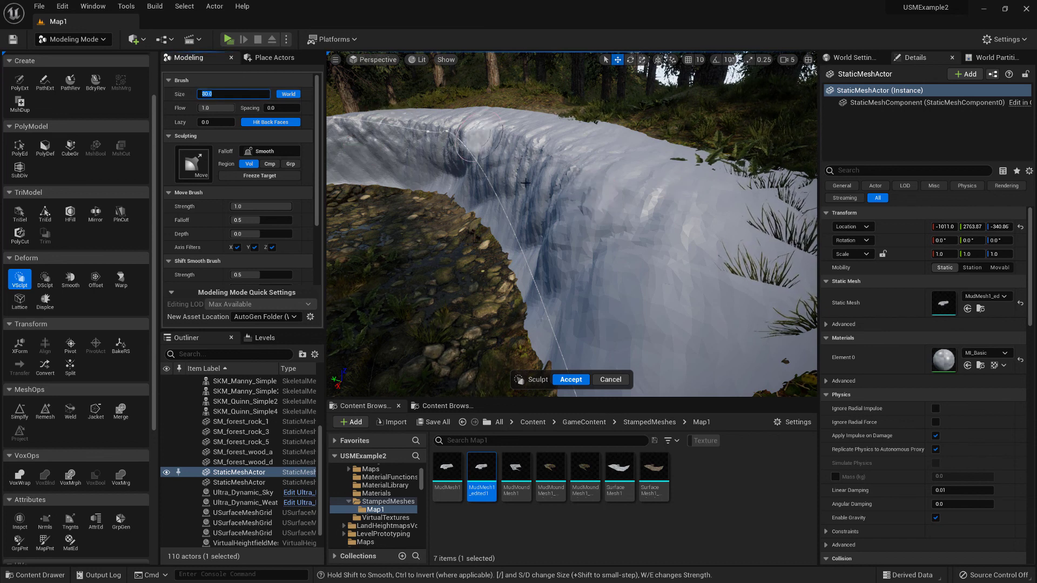
pyautogui.moveTo(590, 205); pyautogui.dragTo(643, 217)
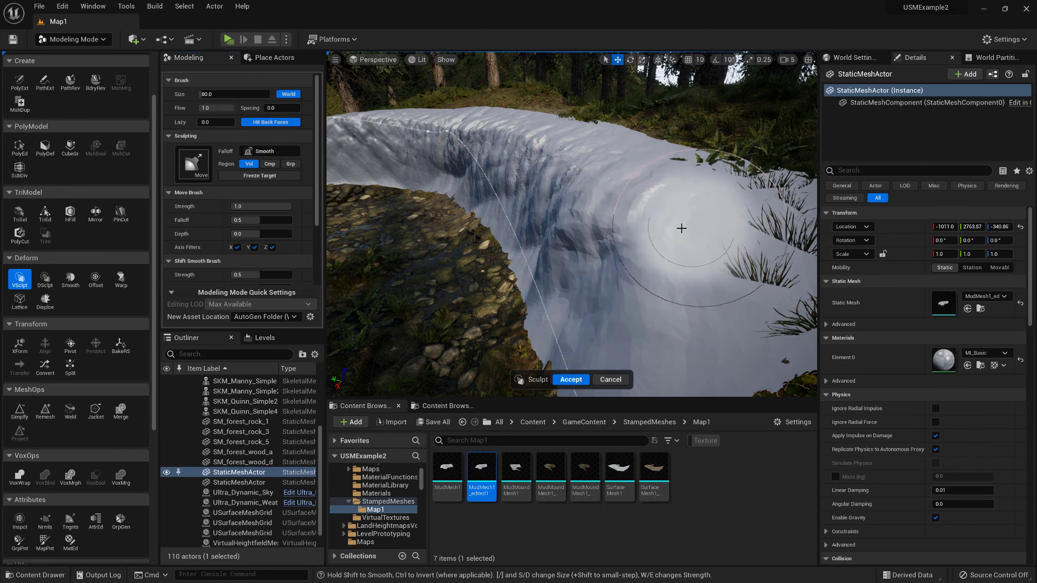
pyautogui.moveTo(564, 218)
pyautogui.mouseDown(button='right')
pyautogui.moveTo(561, 183)
pyautogui.moveTo(543, 189)
pyautogui.mouseUp(button='right')
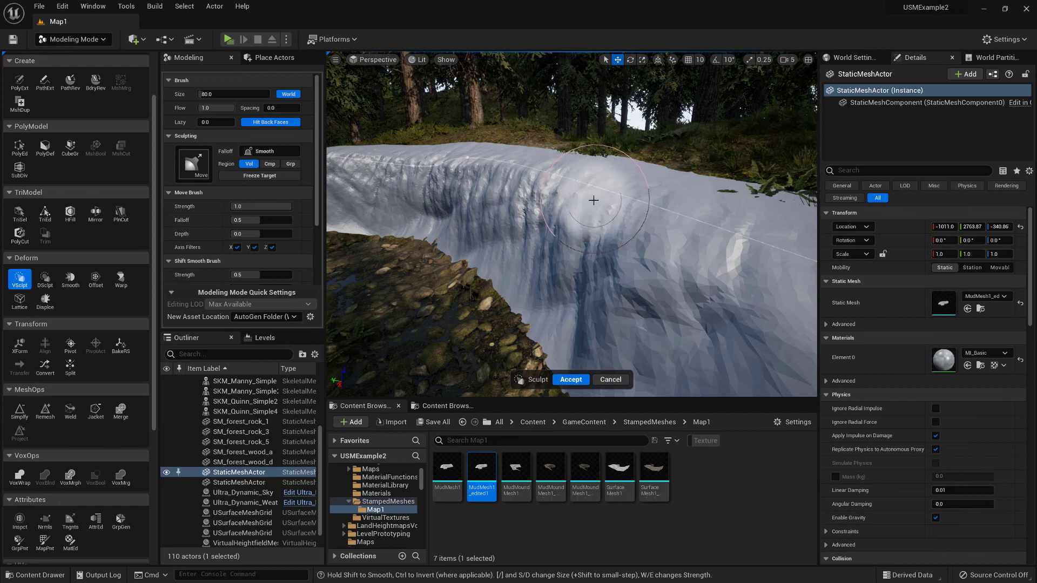
pyautogui.moveTo(593, 199); pyautogui.dragTo(538, 216, button='right')
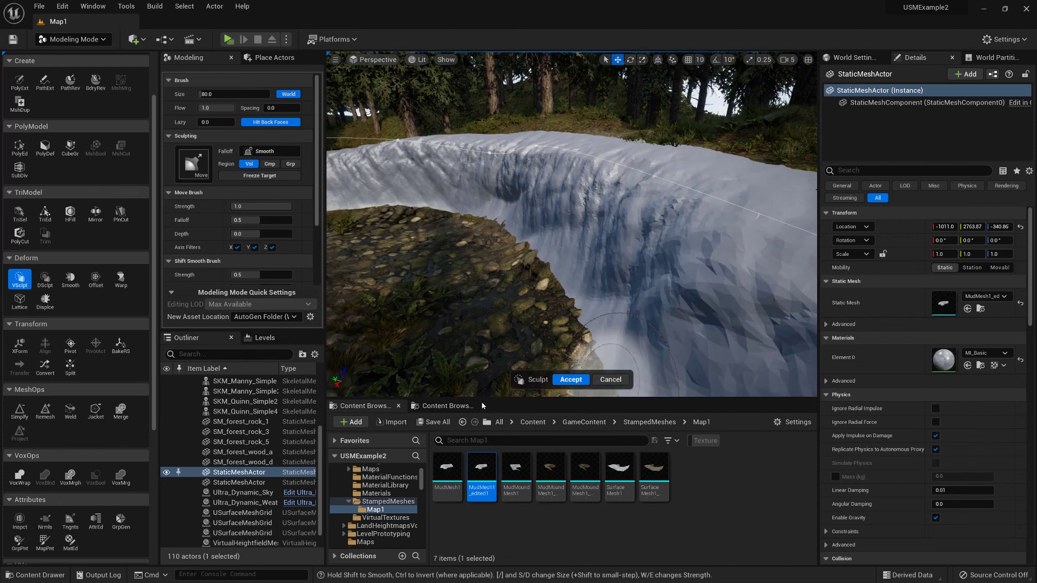
pyautogui.click(571, 380)
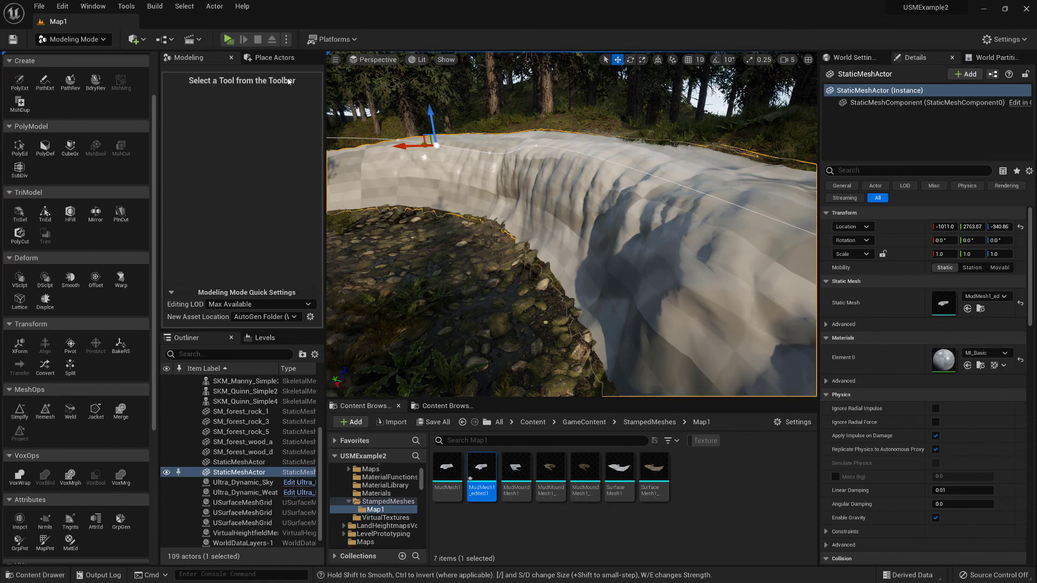
# Step: Return to Select Mode, place a USurface Mesh Edit actor beside the mud bank and assign the sculpted mesh as its static mesh actor
pyautogui.click(73, 39)
pyautogui.click(59, 65)
pyautogui.moveTo(456, 199)
pyautogui.mouseDown(button='right')
pyautogui.moveTo(400, 181)
pyautogui.moveTo(329, 183)
pyautogui.moveTo(308, 156)
pyautogui.moveTo(410, 178)
pyautogui.moveTo(460, 205)
pyautogui.moveTo(405, 190)
pyautogui.moveTo(448, 205)
pyautogui.mouseUp(button='right')
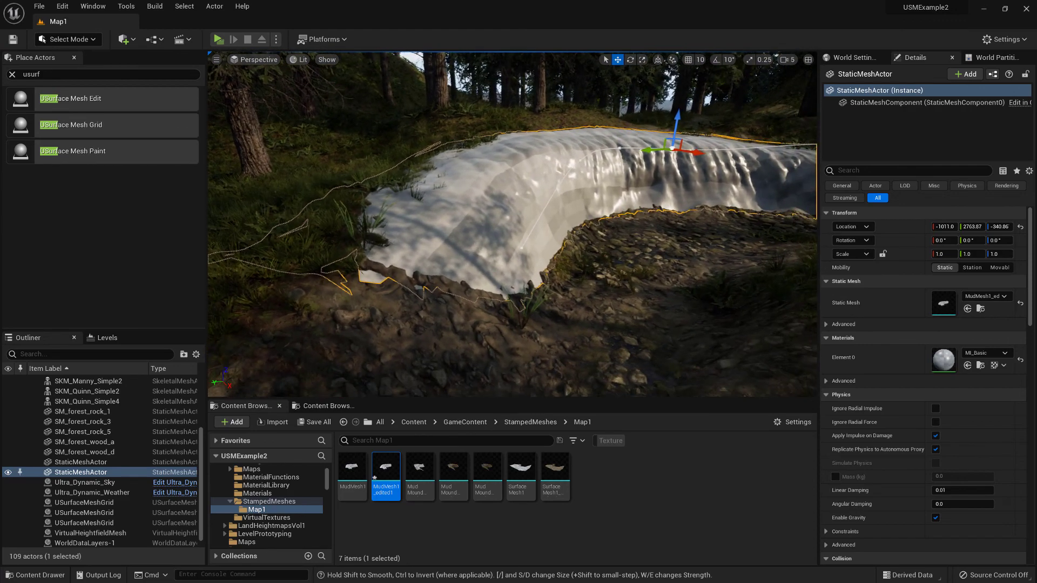
pyautogui.moveTo(88, 100); pyautogui.dragTo(592, 266)
pyautogui.moveTo(626, 314); pyautogui.dragTo(637, 238)
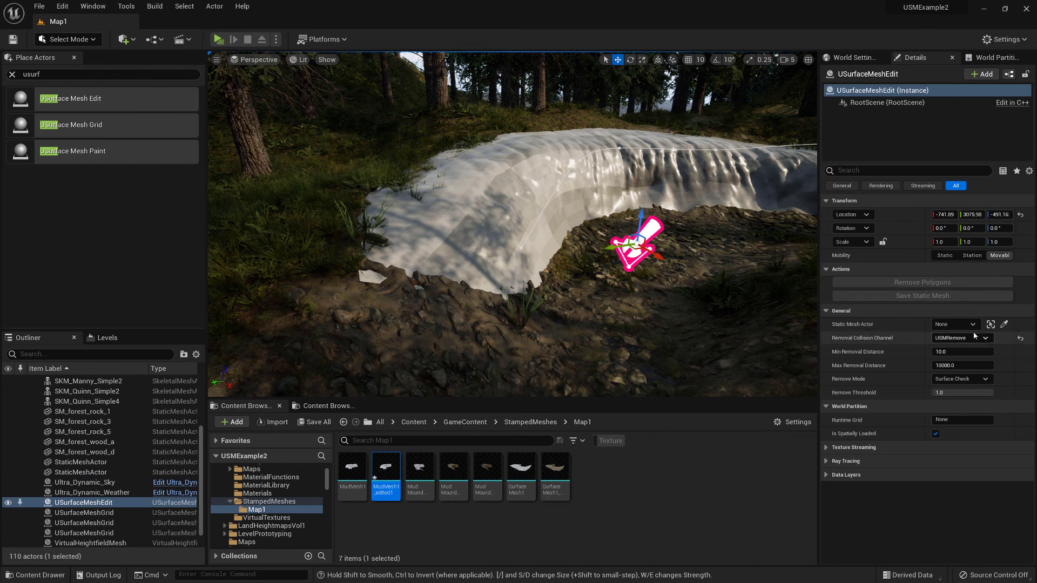
pyautogui.click(1003, 325)
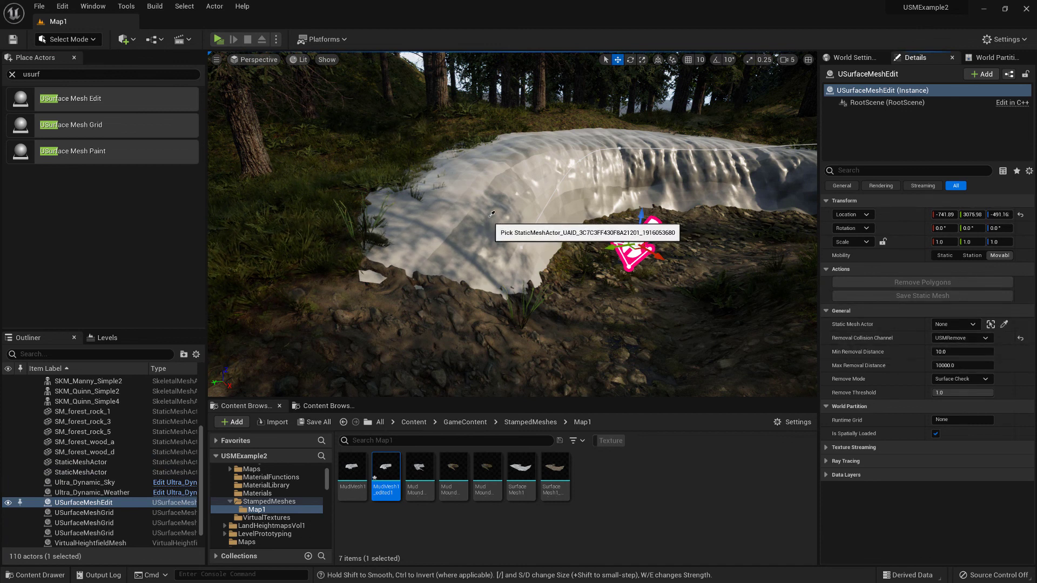
pyautogui.click(492, 215)
# Step: Remove the mud mesh's hidden polygons with a minimum removal distance of 0.5 and save the result as a static mesh
pyautogui.click(948, 351)
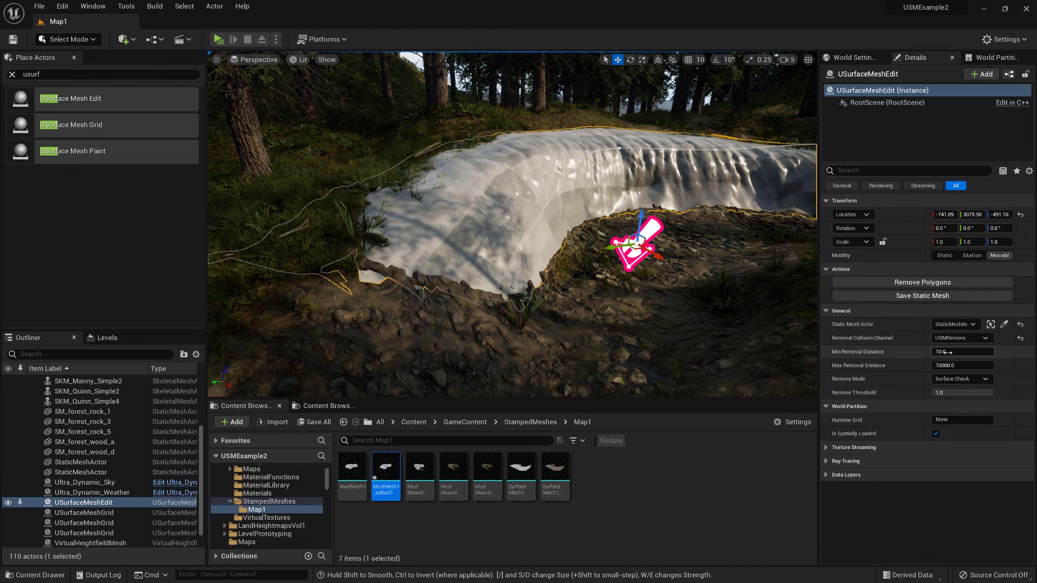
pyautogui.write('.5')
pyautogui.press('Return')
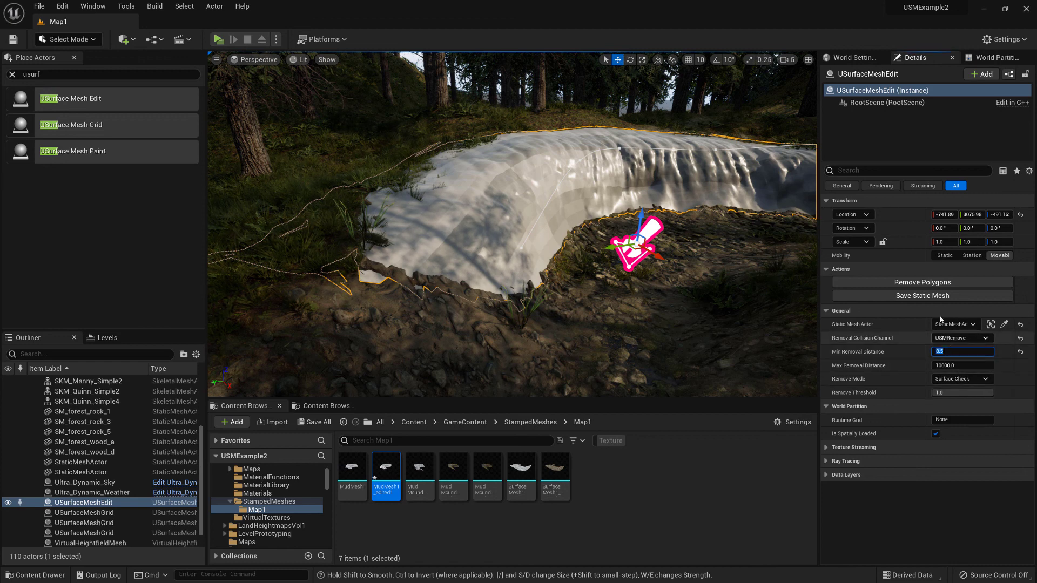
pyautogui.click(922, 283)
pyautogui.moveTo(560, 234); pyautogui.dragTo(525, 208, button='right')
pyautogui.moveTo(394, 164); pyautogui.dragTo(443, 140, button='right')
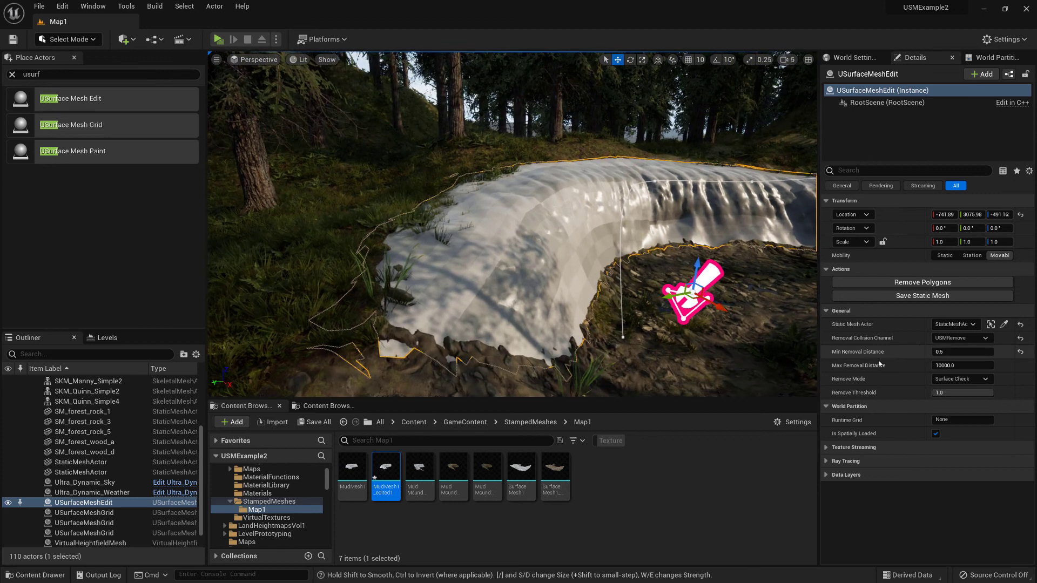
pyautogui.click(922, 295)
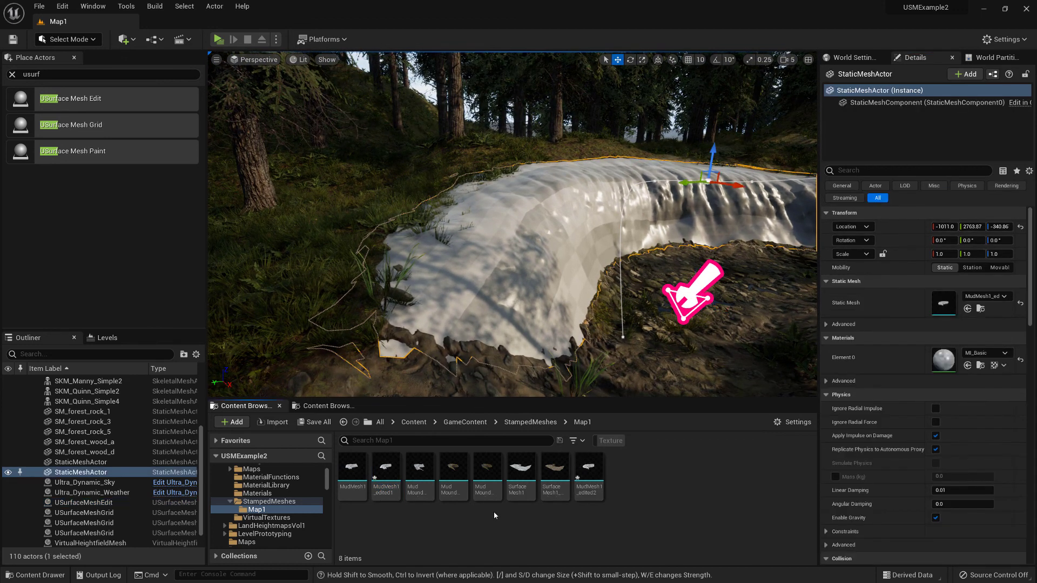
# Step: Inspect MudMesh1_edited2 in its mesh editor, close it and examine the mud bank in Map1
pyautogui.doubleClick(591, 470)
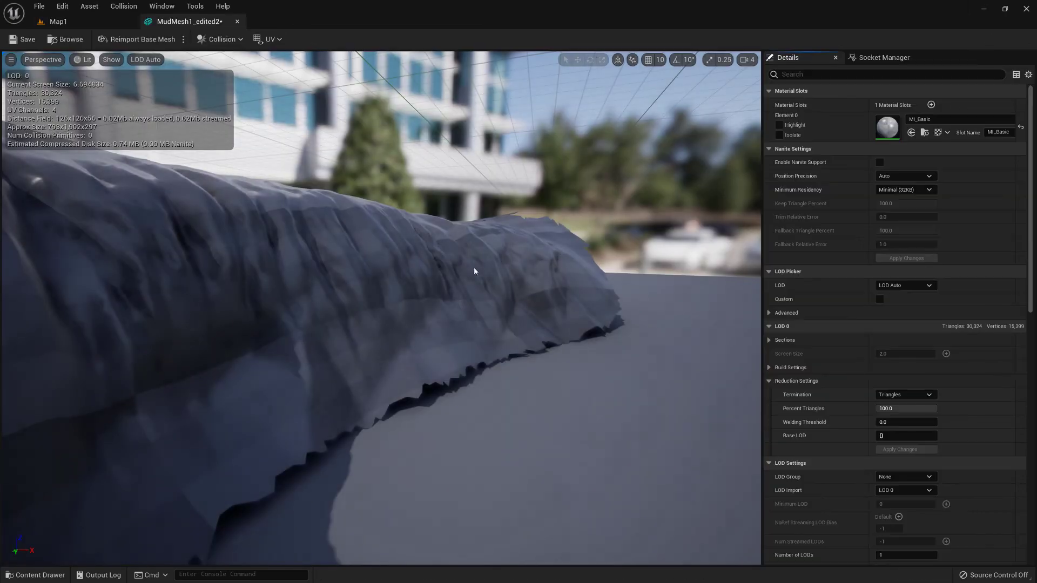
pyautogui.moveTo(475, 268); pyautogui.dragTo(221, 74, button='right')
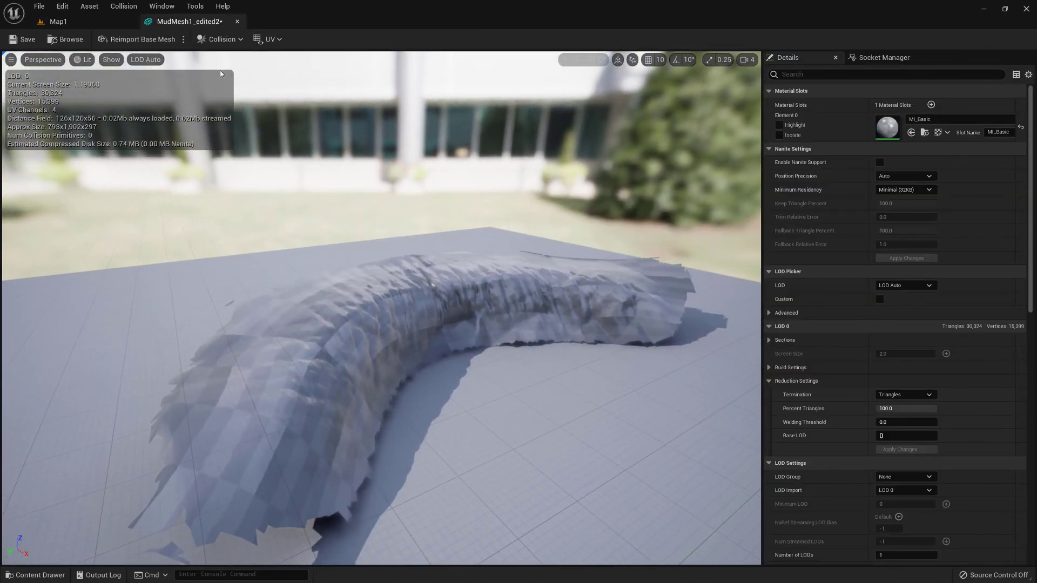
pyautogui.click(237, 21)
pyautogui.scroll(3, 664, 287)
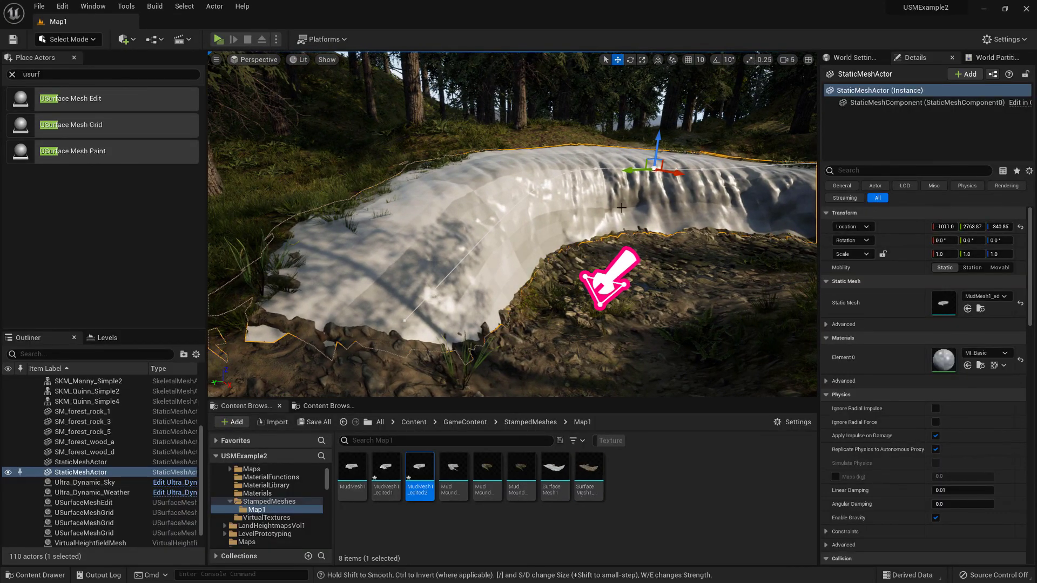
pyautogui.moveTo(621, 208)
pyautogui.mouseDown(button='right')
pyautogui.moveTo(652, 197)
pyautogui.moveTo(635, 199)
pyautogui.mouseUp(button='right')
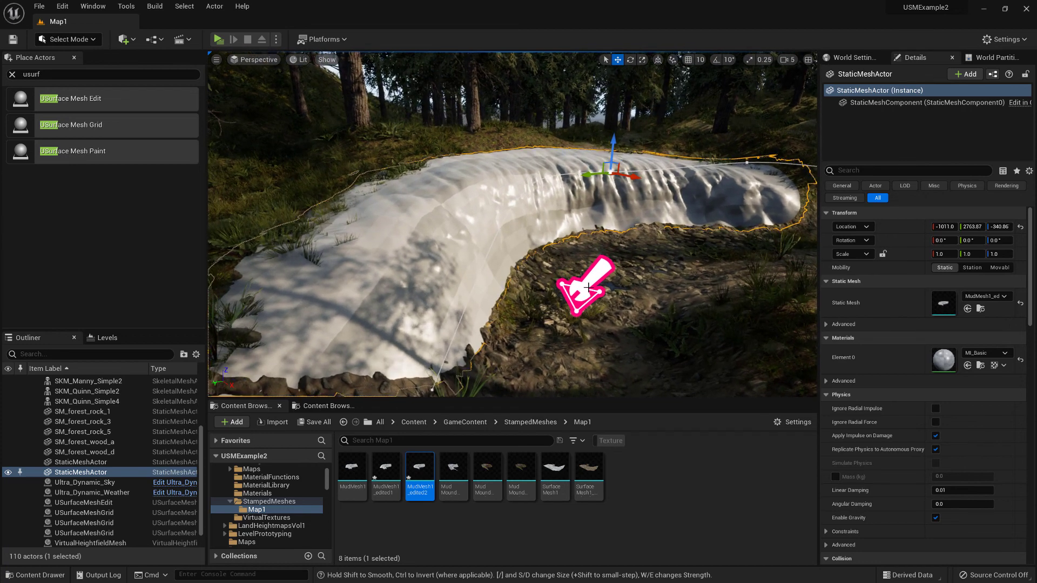
# Step: Delete the USurface Mesh Edit actor and place a USurface Mesh Paint actor beside the mud bank
pyautogui.click(609, 308)
pyautogui.press('Delete')
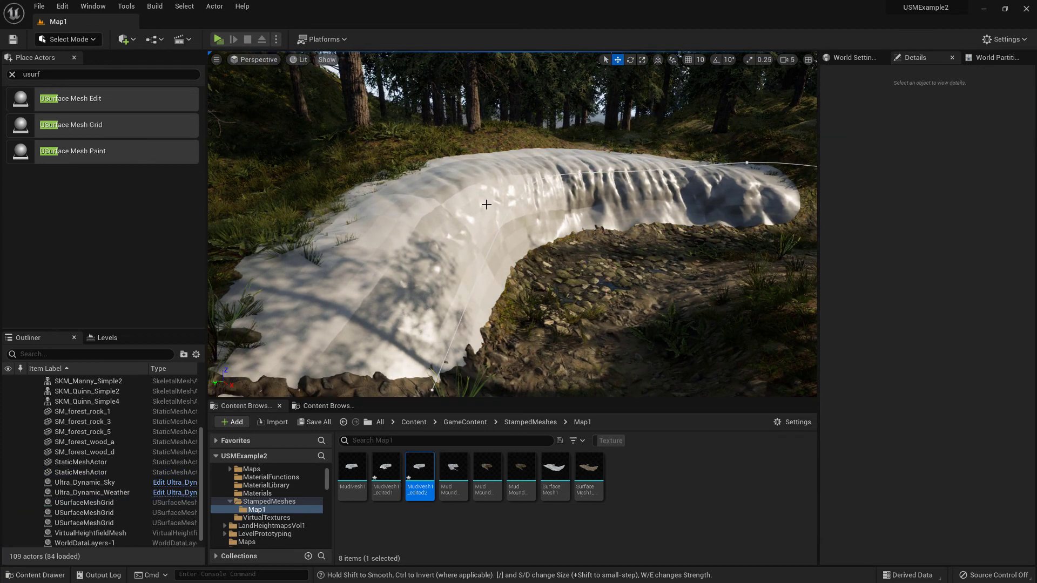
pyautogui.moveTo(81, 152)
pyautogui.mouseDown()
pyautogui.moveTo(584, 270)
pyautogui.moveTo(603, 328)
pyautogui.moveTo(593, 237)
pyautogui.mouseUp()
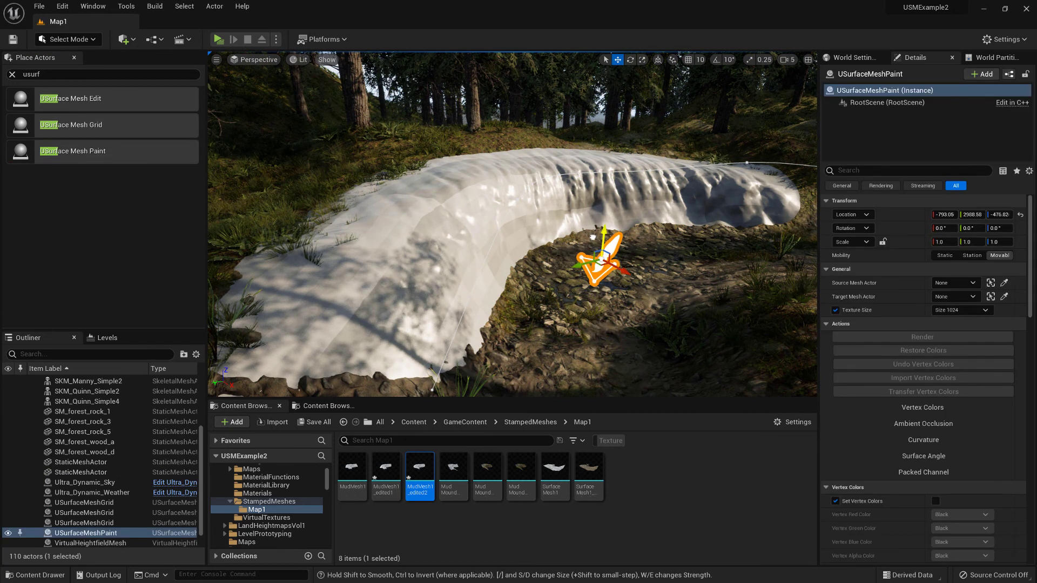
# Step: Select the mud bank mesh, enter Mesh Paint Mode and save all pending changes
pyautogui.click(422, 255)
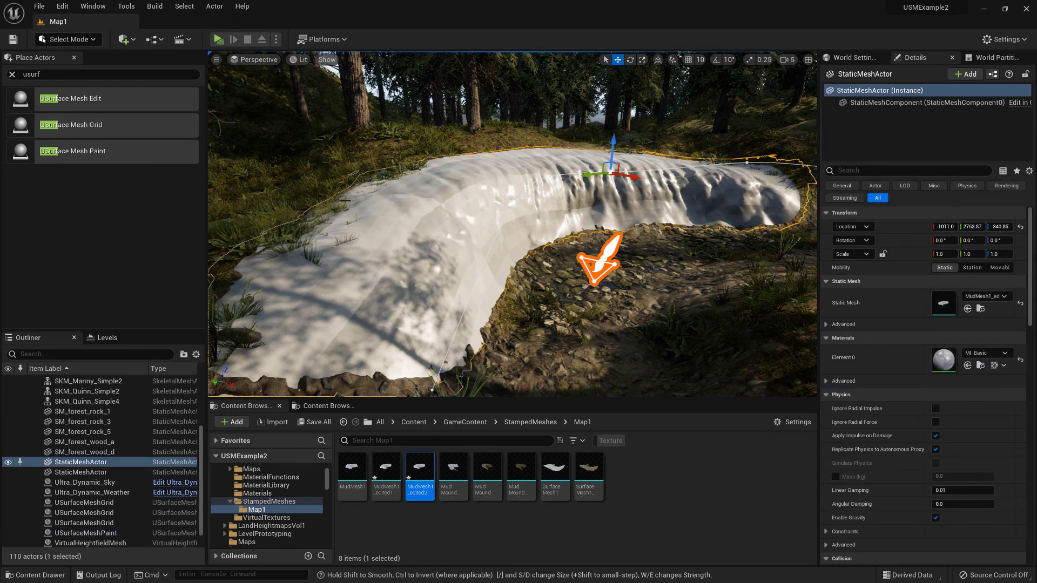
pyautogui.click(101, 41)
pyautogui.click(86, 89)
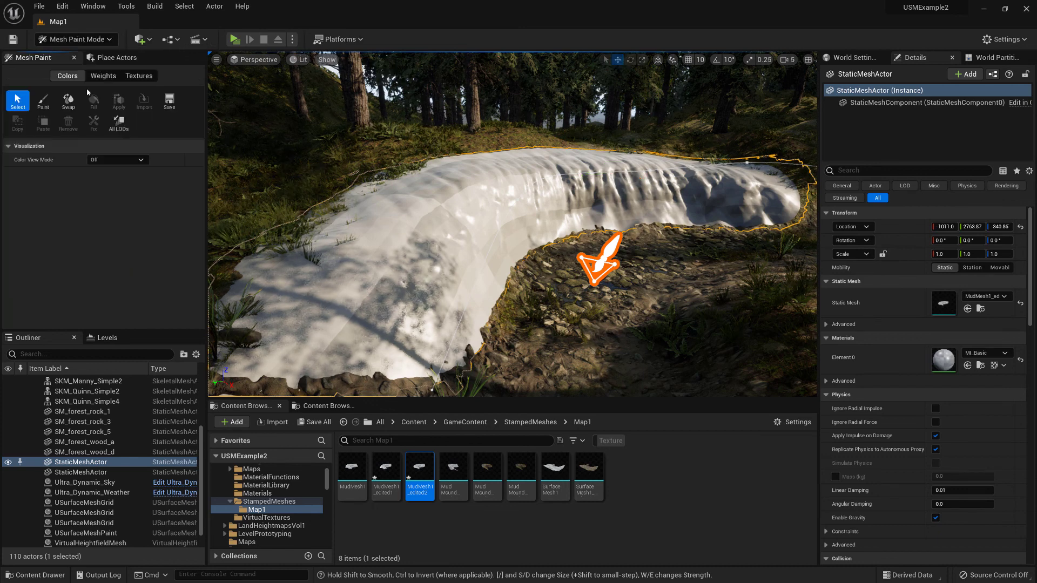
pyautogui.click(36, 9)
pyautogui.click(59, 118)
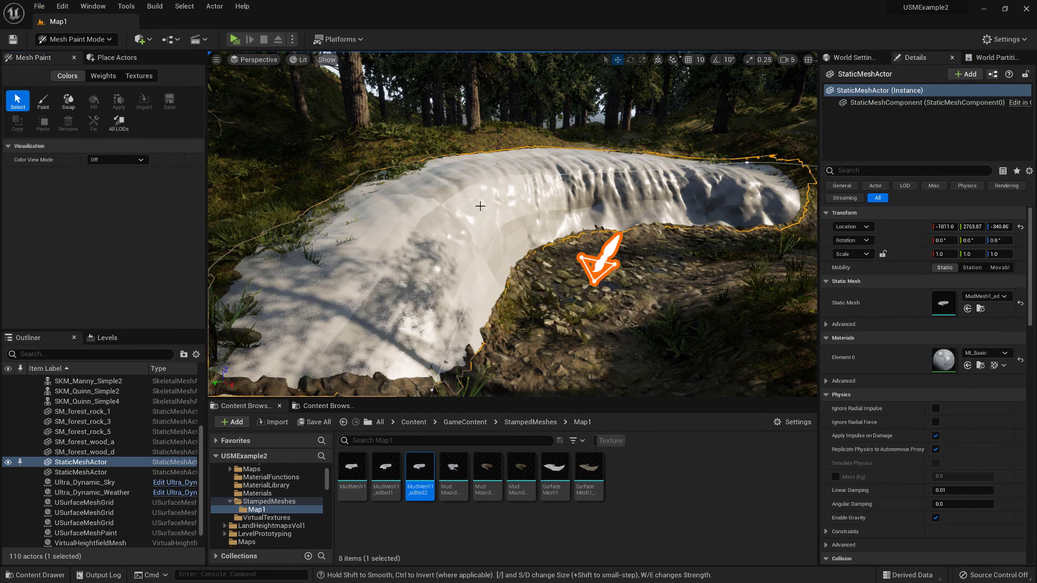
pyautogui.moveTo(480, 207)
pyautogui.mouseDown(button='right')
pyautogui.moveTo(469, 232)
pyautogui.moveTo(467, 209)
pyautogui.mouseUp(button='right')
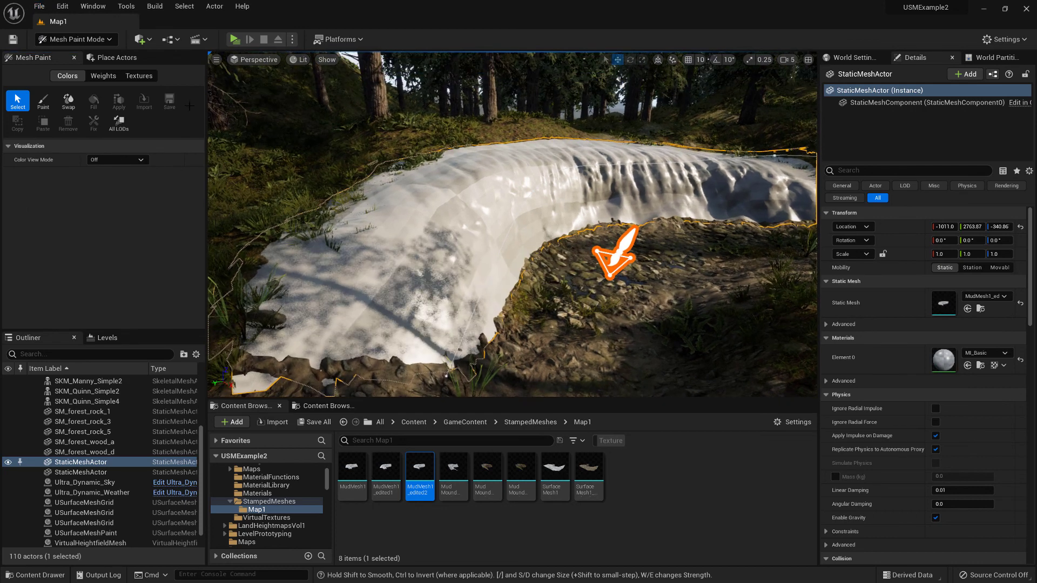
pyautogui.click(72, 41)
pyautogui.click(75, 60)
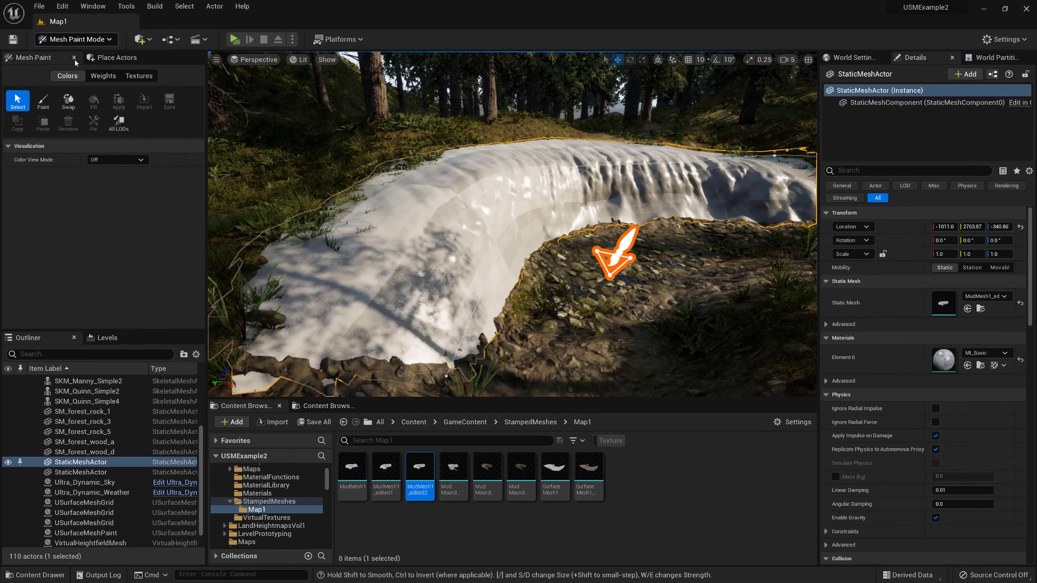
# Step: Choose the vertex Paint tool, swap the paint color to black and fill the mud mesh with it
pyautogui.click(43, 101)
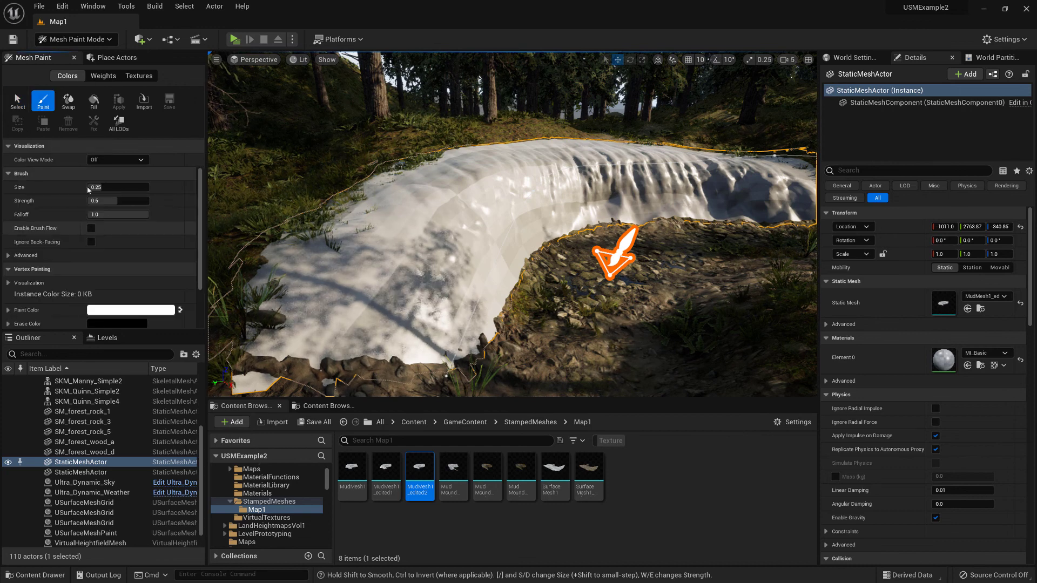
pyautogui.scroll(-3, 162, 281)
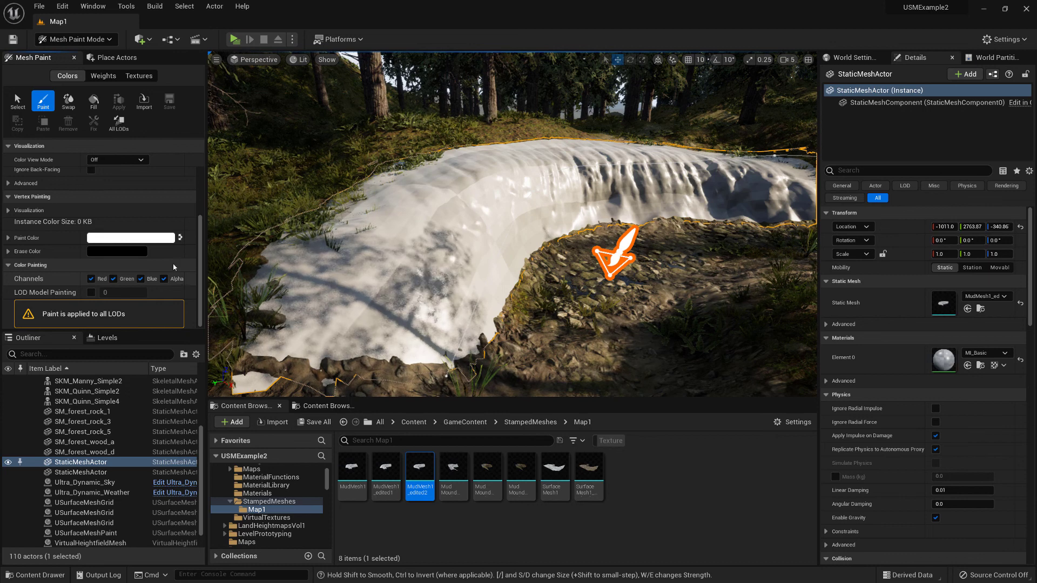
pyautogui.click(179, 238)
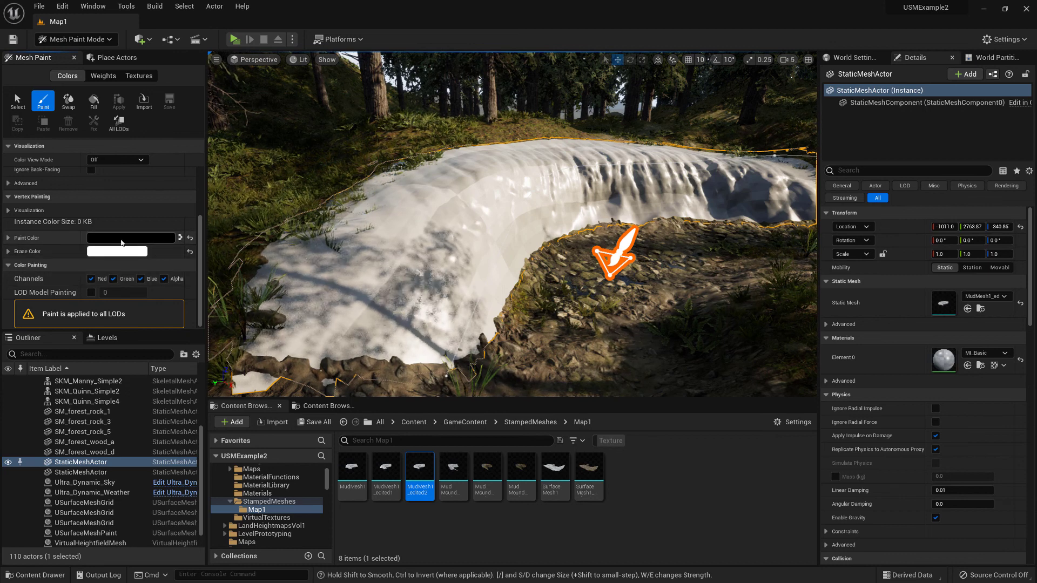
pyautogui.scroll(3, 122, 243)
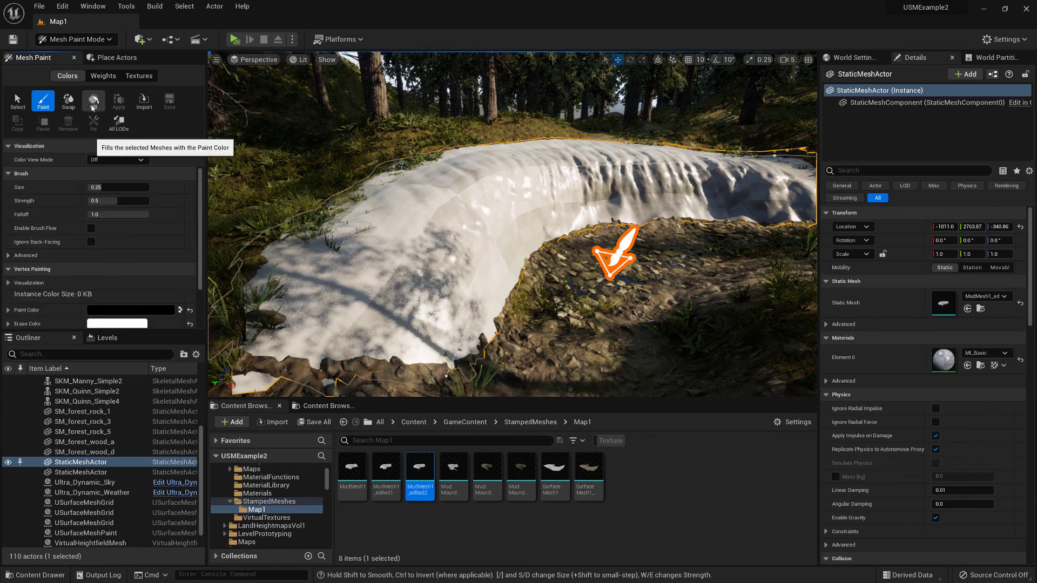
pyautogui.scroll(-3, 170, 232)
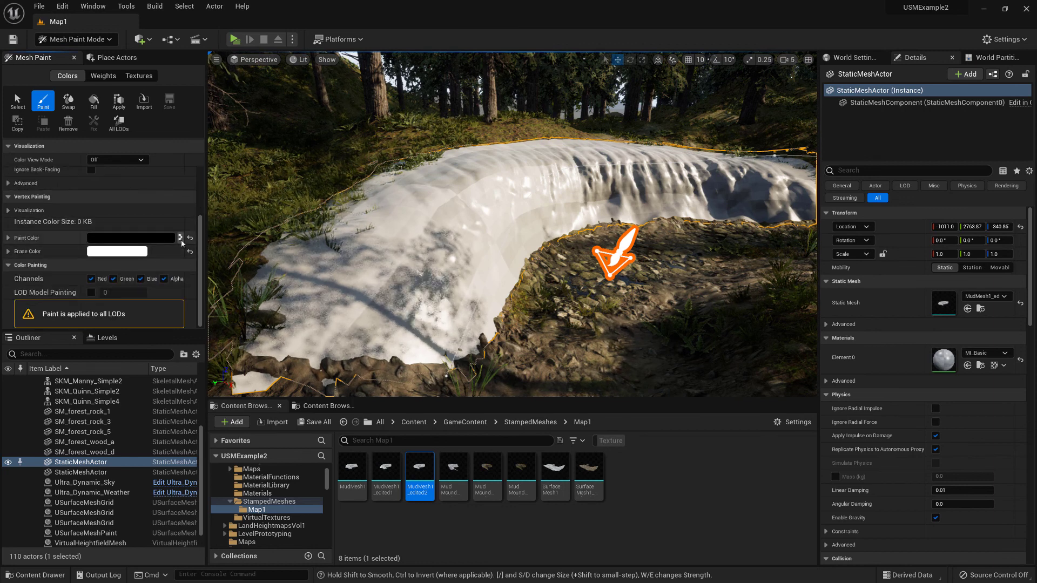
# Step: Paint a white stroke on the mud bank with only the Red channel enabled, and return to Select Mode
pyautogui.click(180, 238)
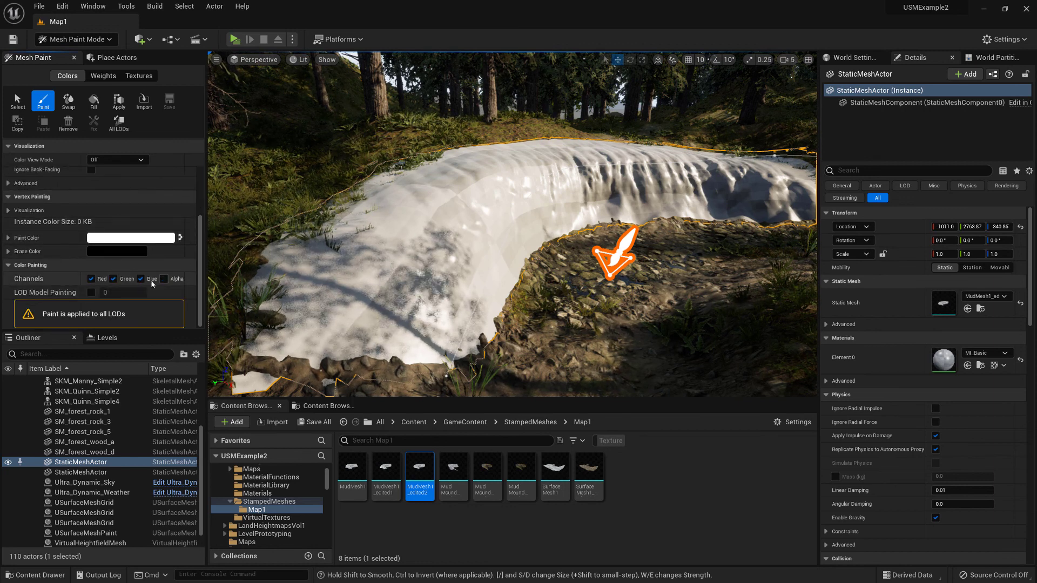
pyautogui.click(113, 279)
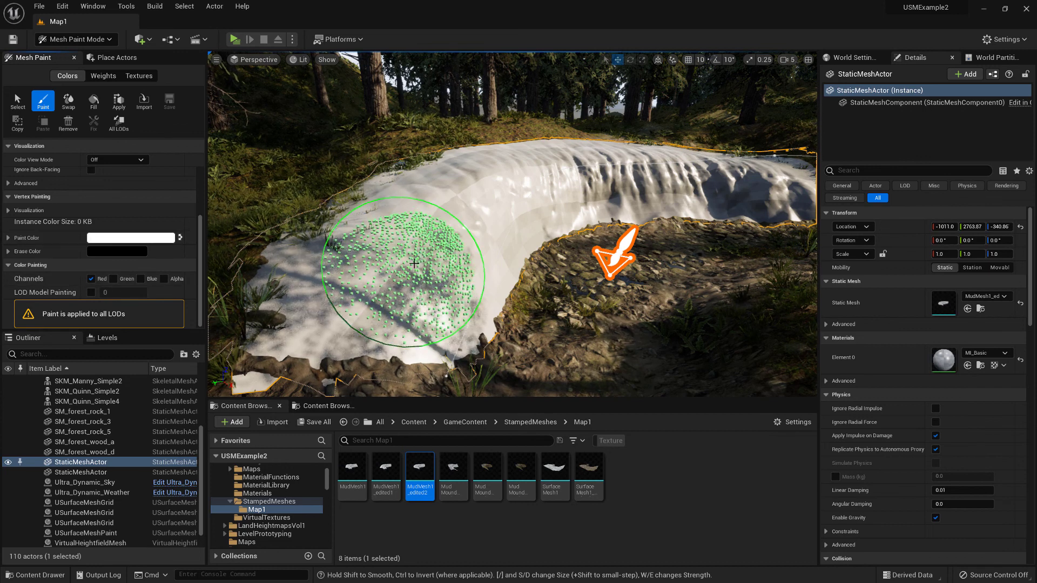
pyautogui.moveTo(414, 263); pyautogui.dragTo(440, 231)
pyautogui.click(69, 40)
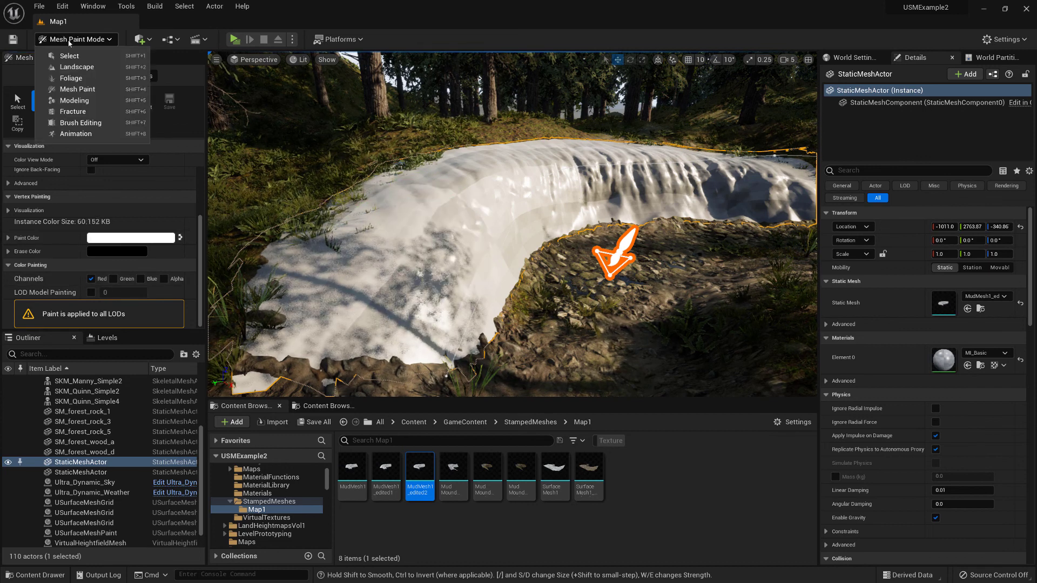
pyautogui.click(69, 56)
# Step: Assign the mud bank mesh as the target mesh actor of the USurface Mesh Paint actor
pyautogui.moveTo(408, 216); pyautogui.dragTo(467, 200, button='right')
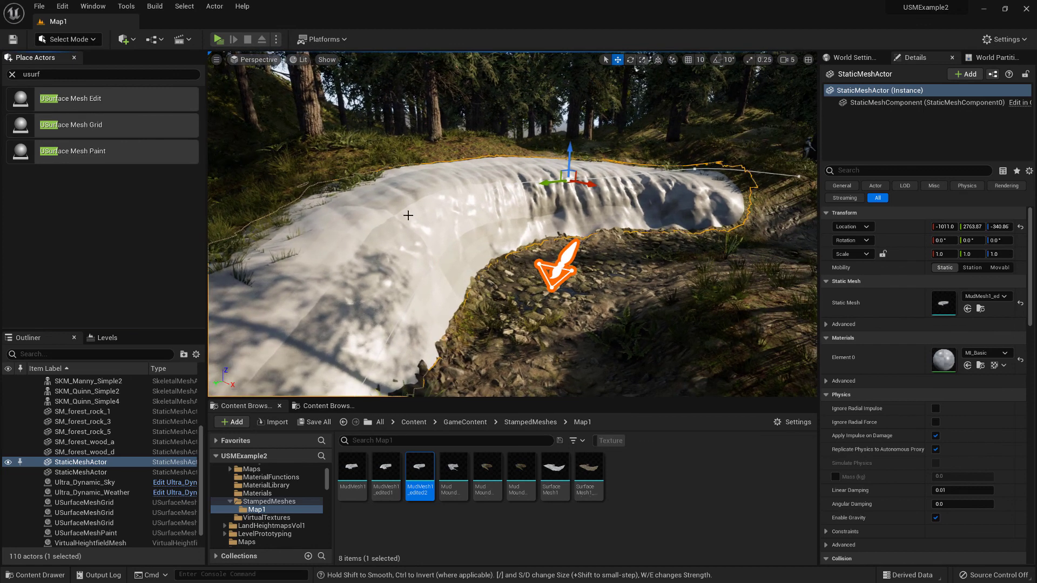
pyautogui.click(566, 270)
pyautogui.moveTo(566, 270); pyautogui.dragTo(551, 283, button='right')
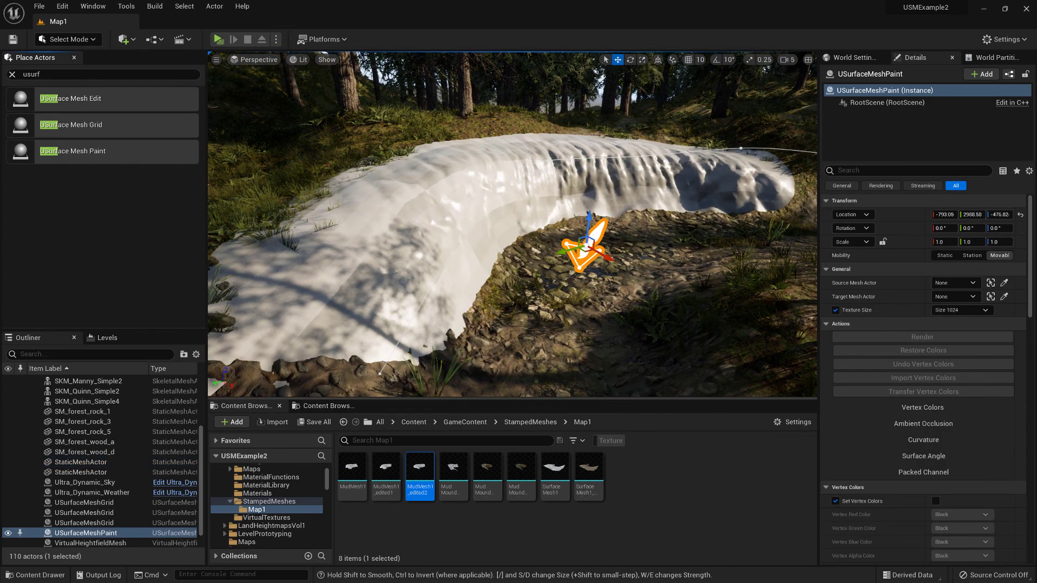
pyautogui.click(990, 296)
pyautogui.click(482, 235)
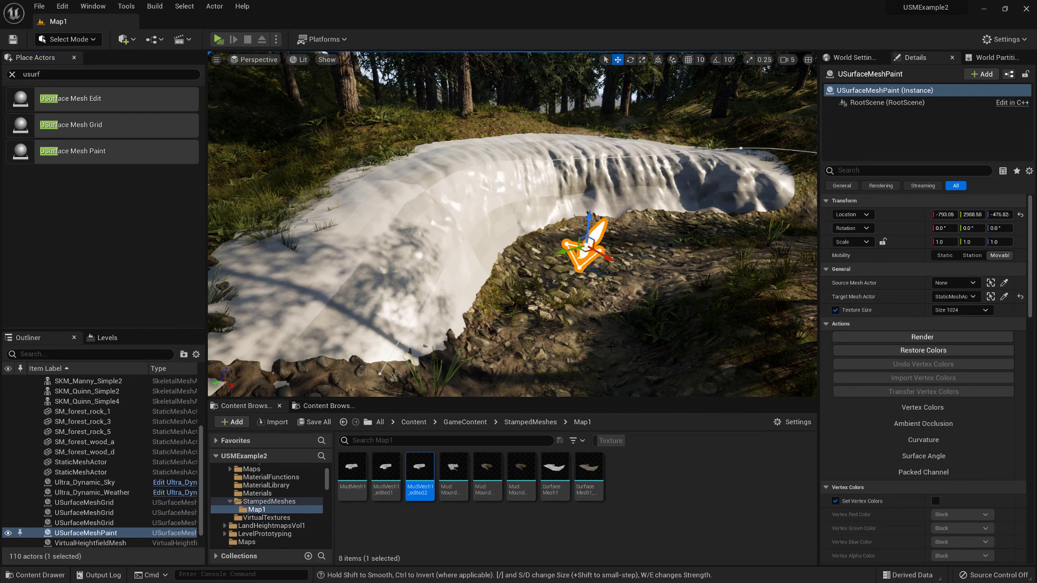
# Step: Enable Set Vertex Colors on the mesh paint actor and set Vertex Red Color to Surface Angle
pyautogui.scroll(-5, 942, 391)
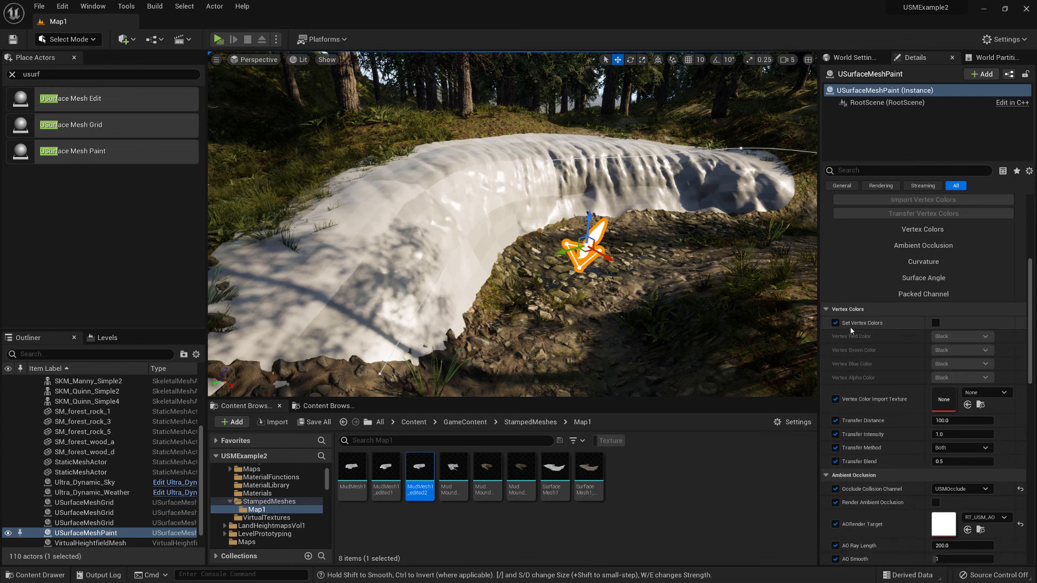
pyautogui.click(936, 323)
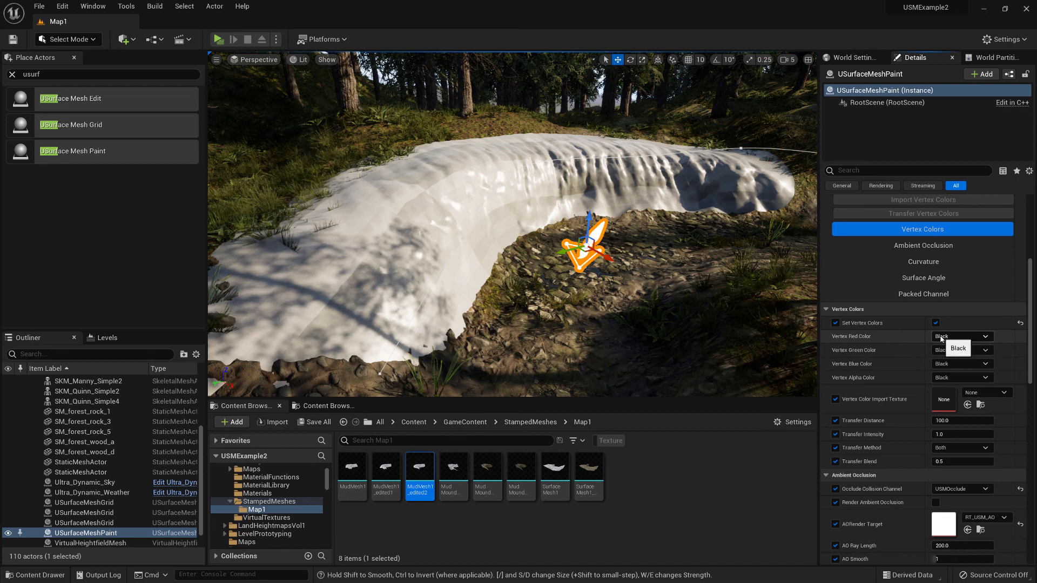
pyautogui.click(963, 337)
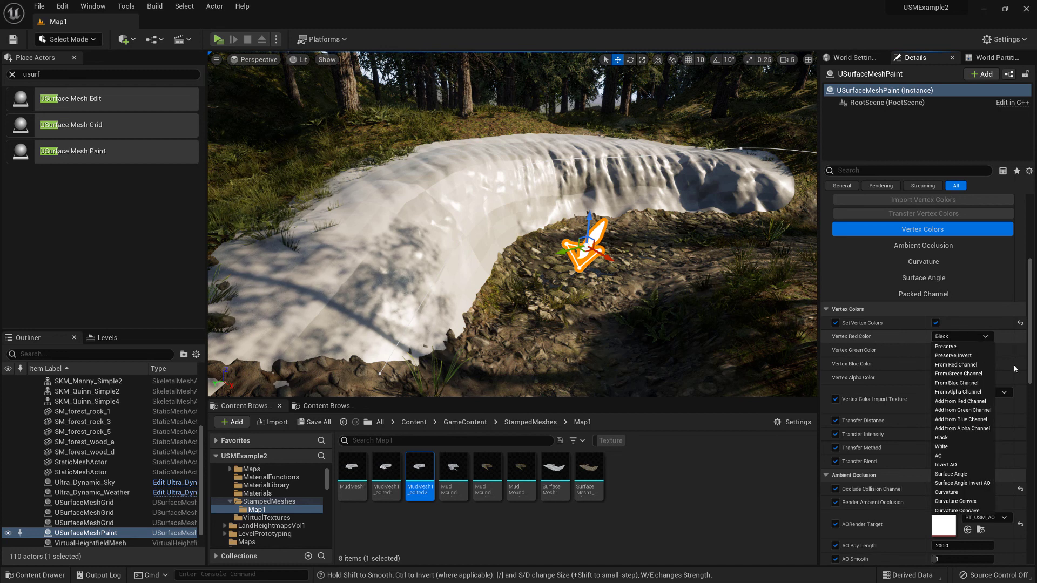
pyautogui.click(964, 474)
pyautogui.moveTo(639, 238); pyautogui.dragTo(610, 224, button='right')
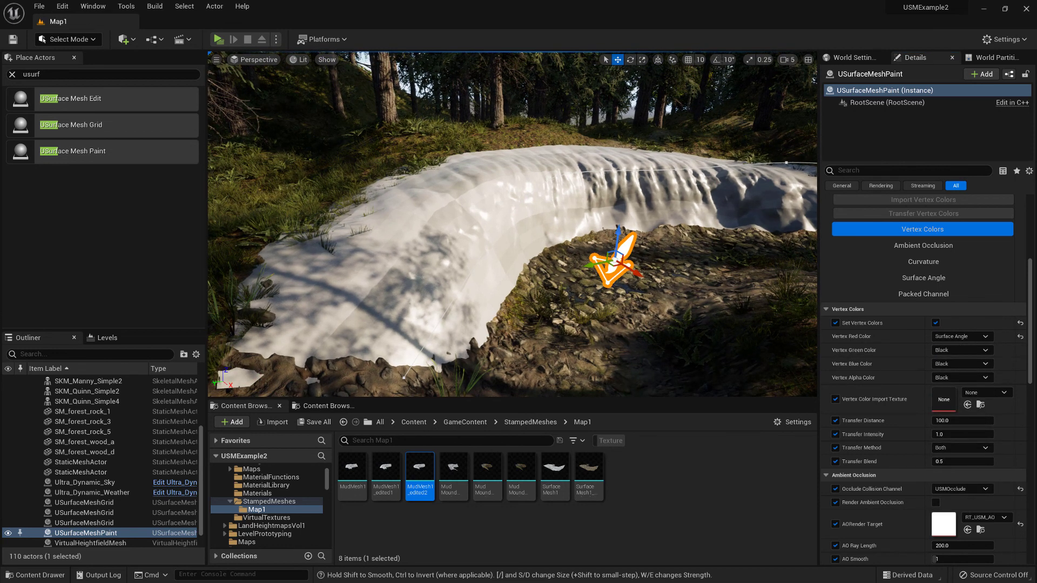
# Step: Review the ambient occlusion, curvature and surface angle settings, and render the vertex colors onto the mud mesh
pyautogui.scroll(-5, 897, 411)
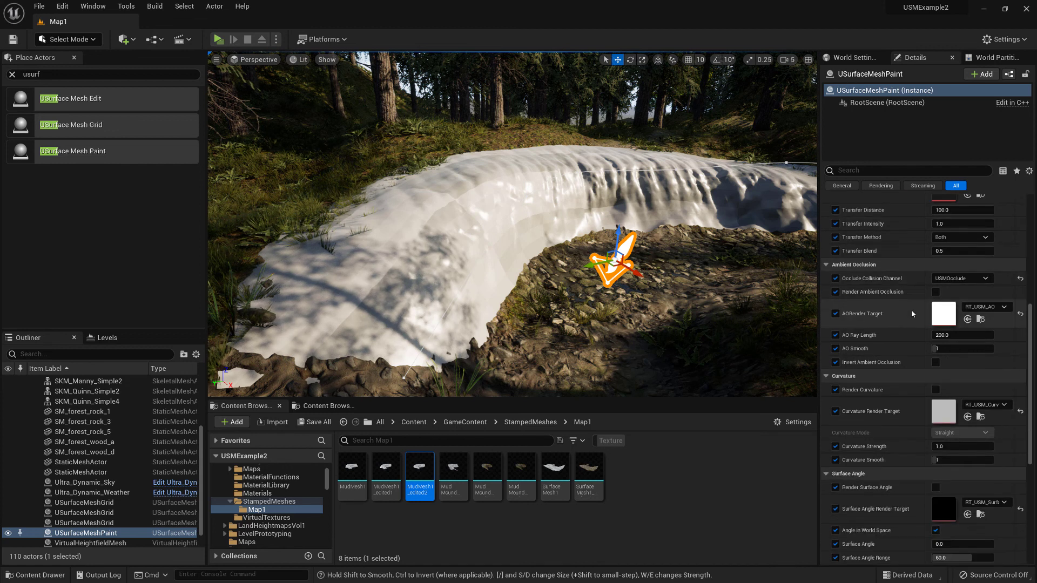
pyautogui.scroll(-3, 887, 432)
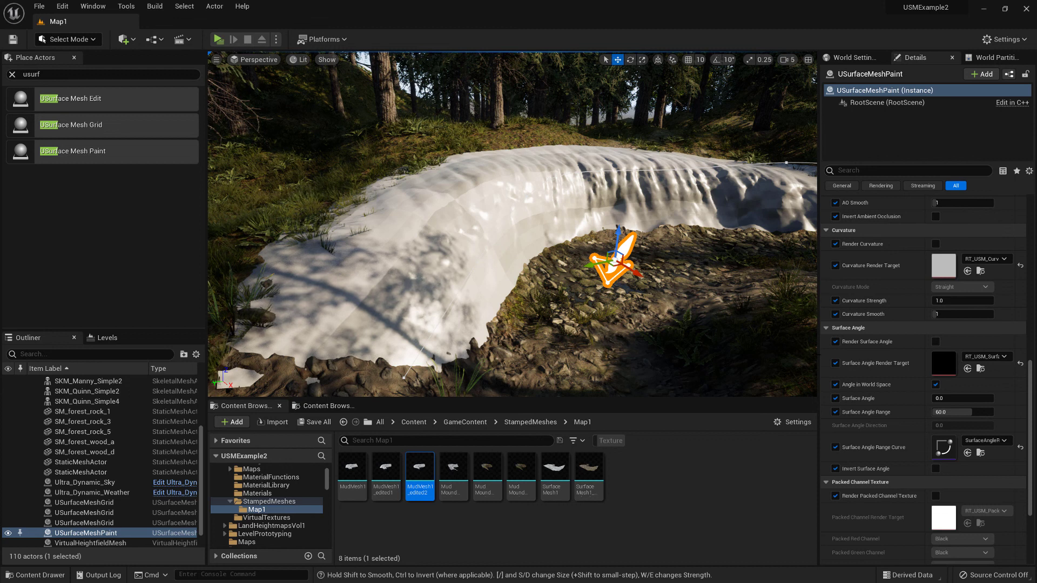
pyautogui.scroll(5, 925, 463)
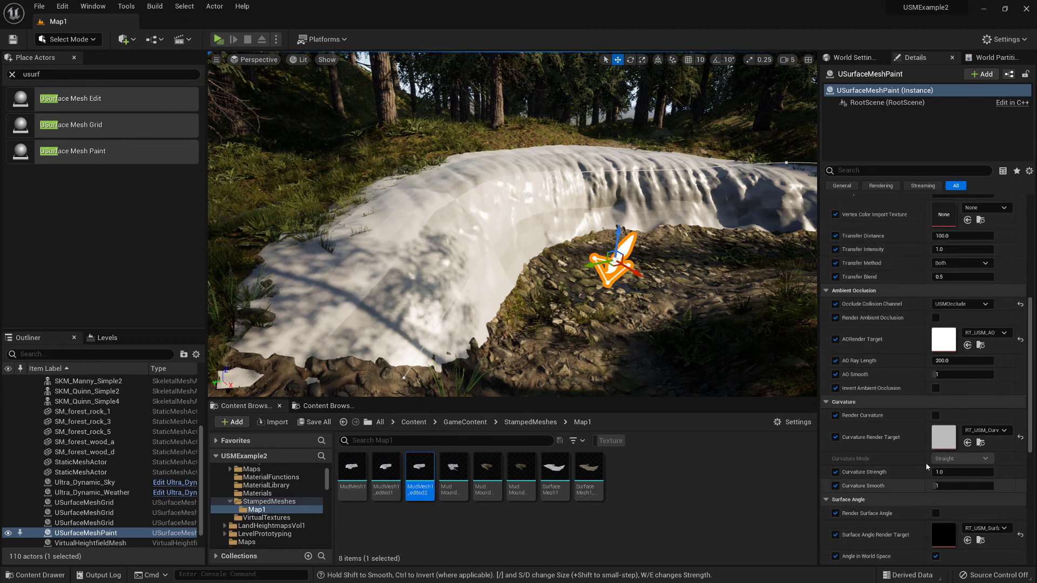
pyautogui.scroll(8, 928, 461)
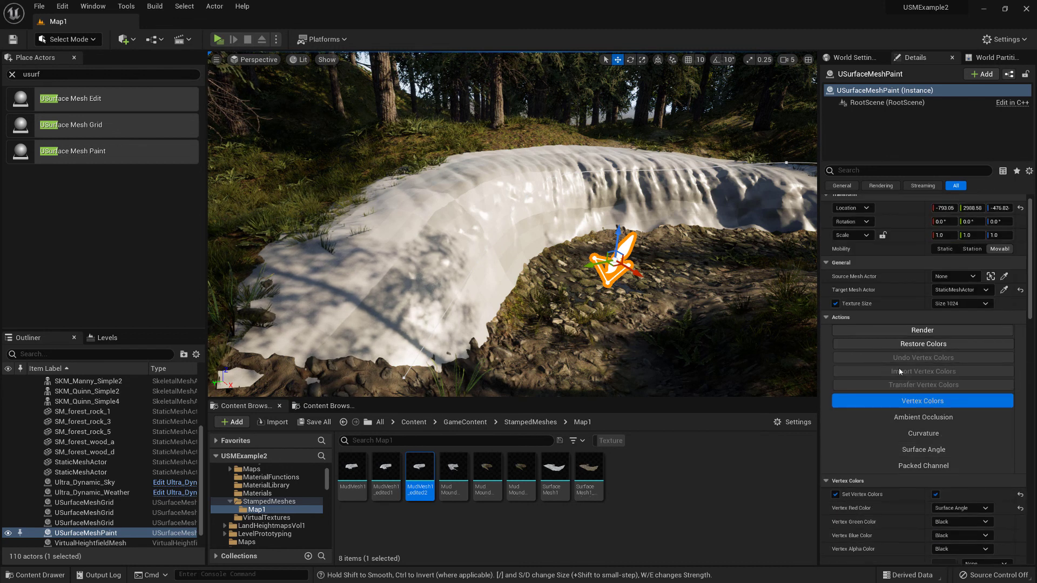
pyautogui.scroll(-2, 898, 368)
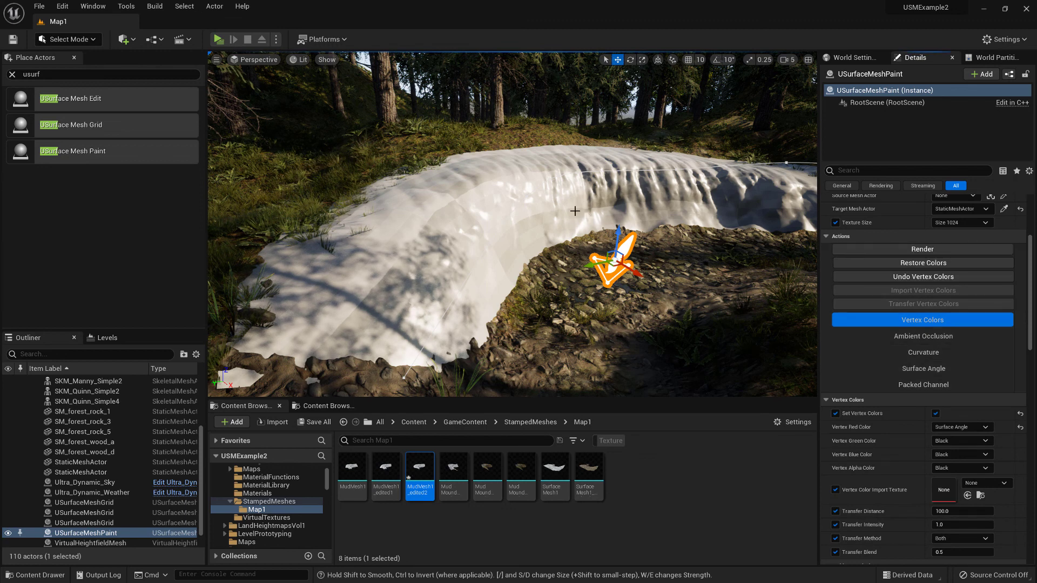
pyautogui.moveTo(572, 205)
pyautogui.mouseDown(button='right')
pyautogui.moveTo(559, 206)
pyautogui.moveTo(581, 211)
pyautogui.moveTo(564, 216)
pyautogui.mouseUp(button='right')
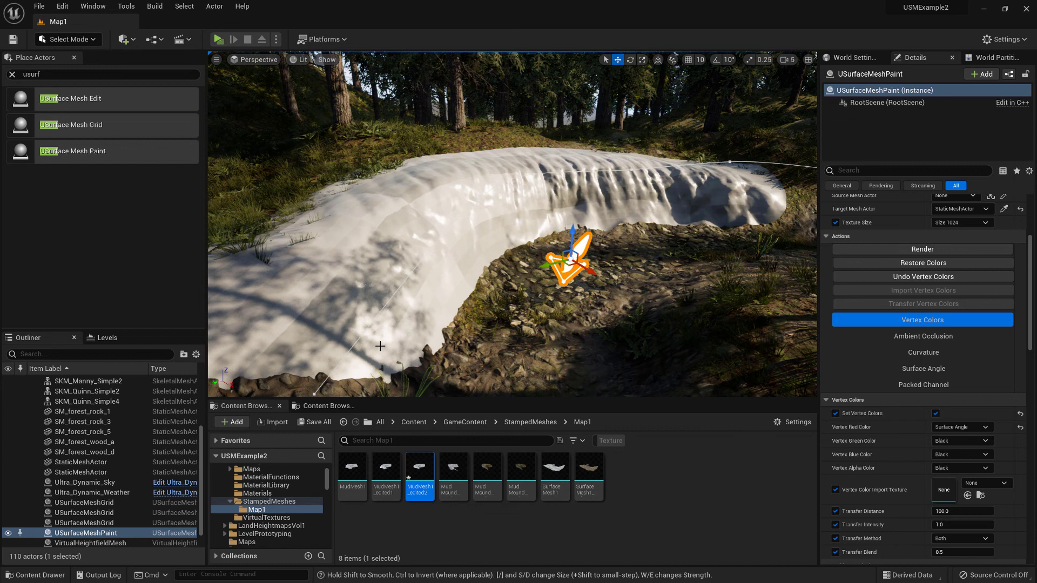
# Step: Select the mud bank mesh and open the Visualize materials folder of the USurfaceMesh plugin content
pyautogui.click(96, 39)
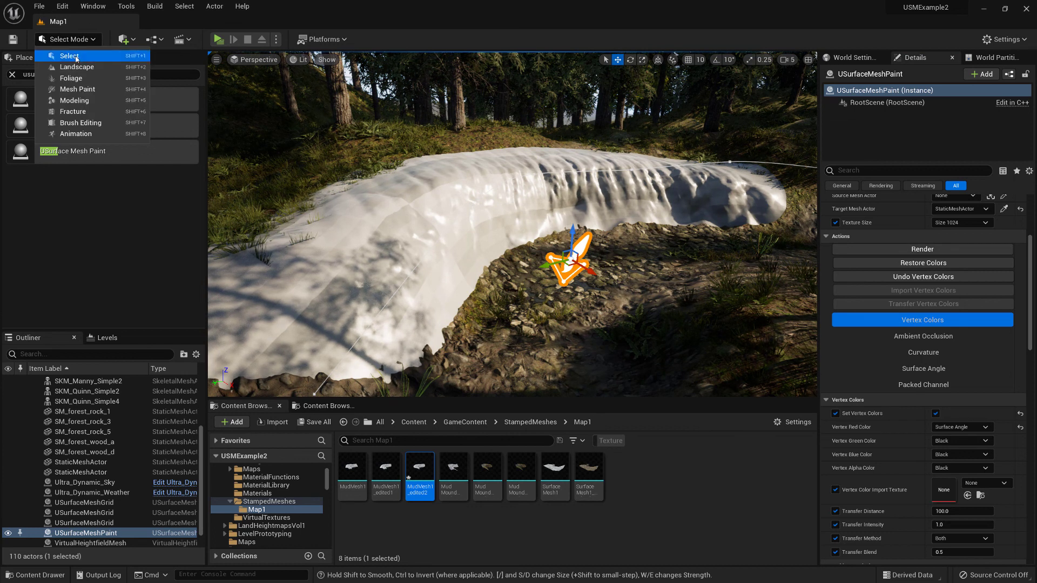
pyautogui.click(83, 57)
pyautogui.click(473, 242)
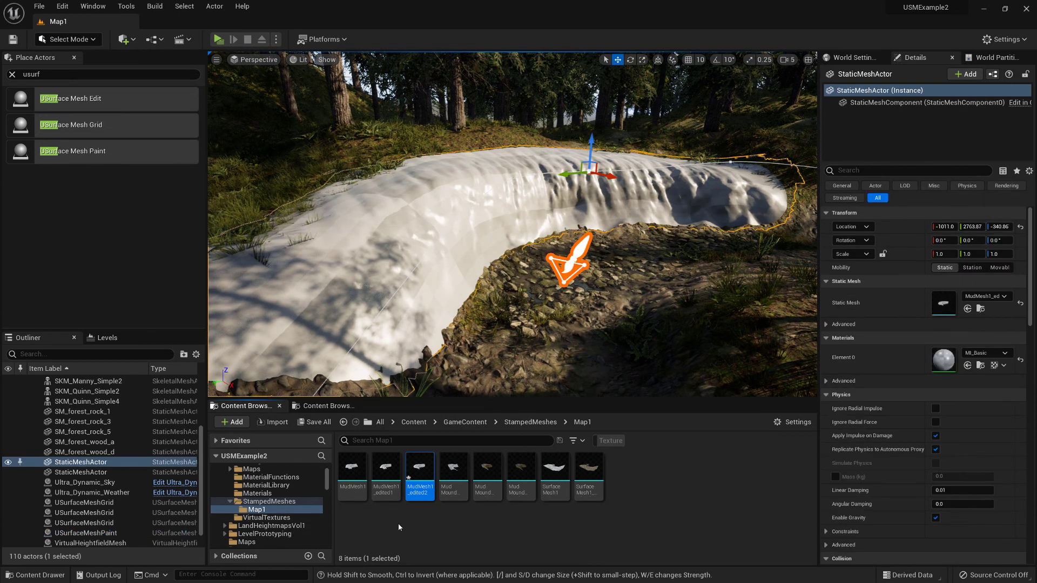
pyautogui.scroll(-5, 270, 513)
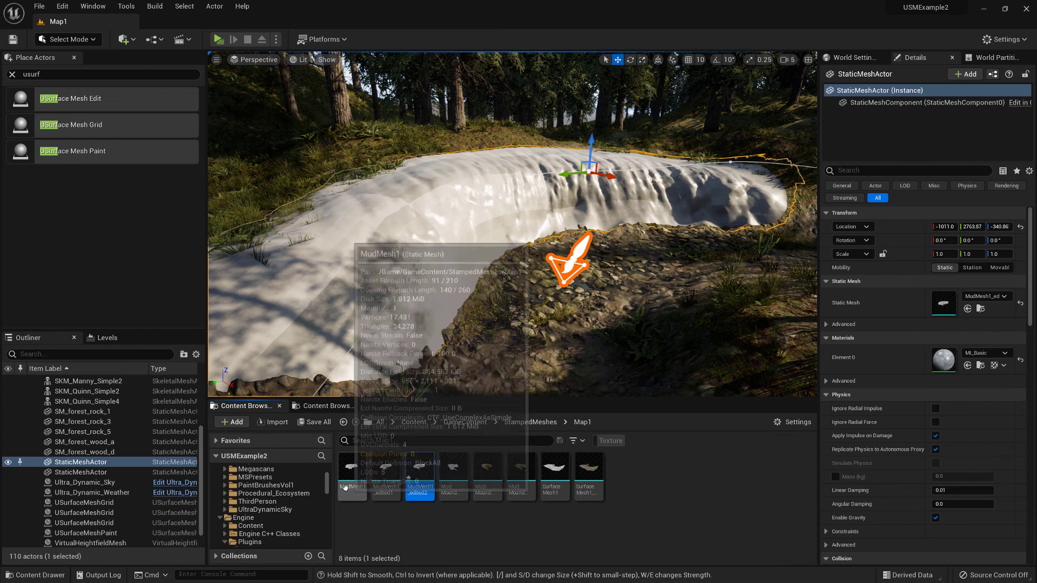
pyautogui.scroll(-10, 266, 492)
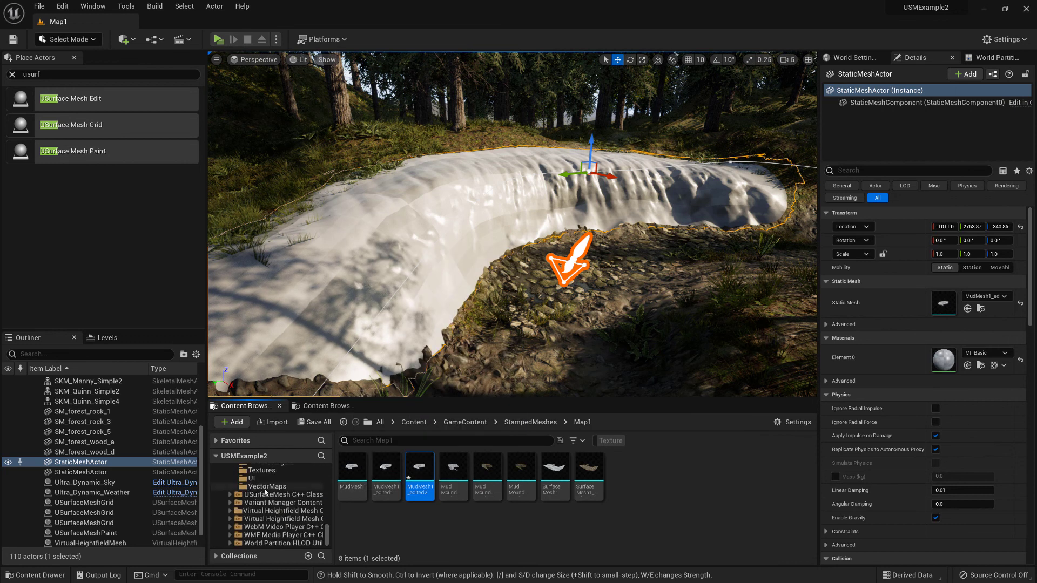
pyautogui.scroll(4, 270, 502)
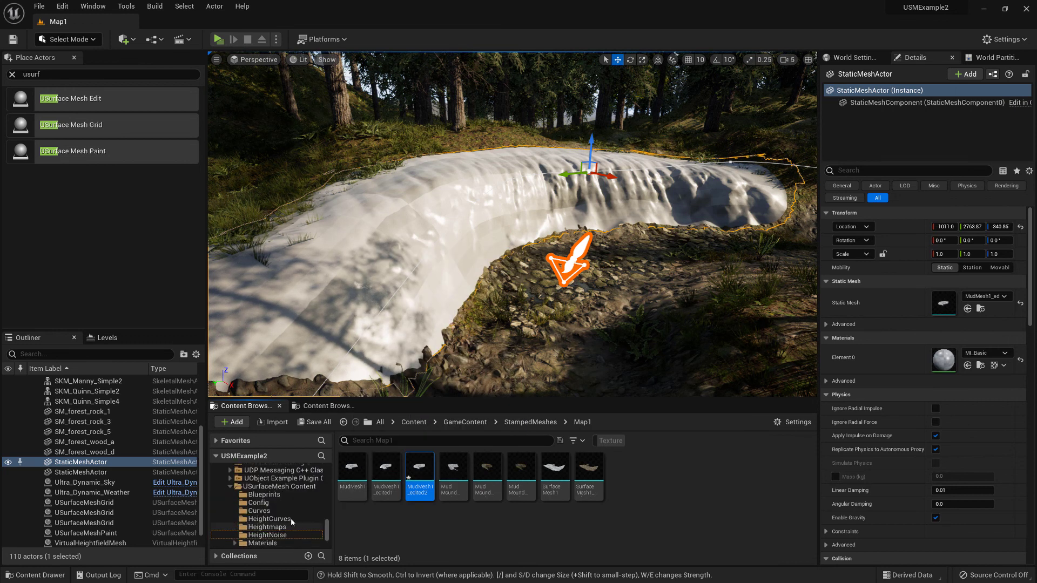
pyautogui.scroll(-2, 270, 516)
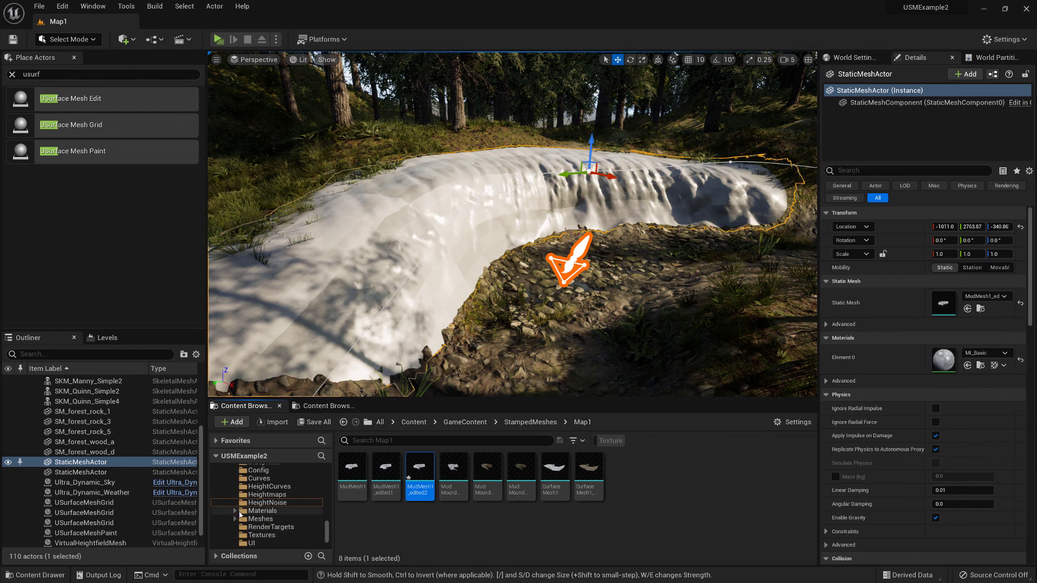
pyautogui.click(236, 511)
pyautogui.scroll(-3, 253, 514)
pyautogui.click(267, 519)
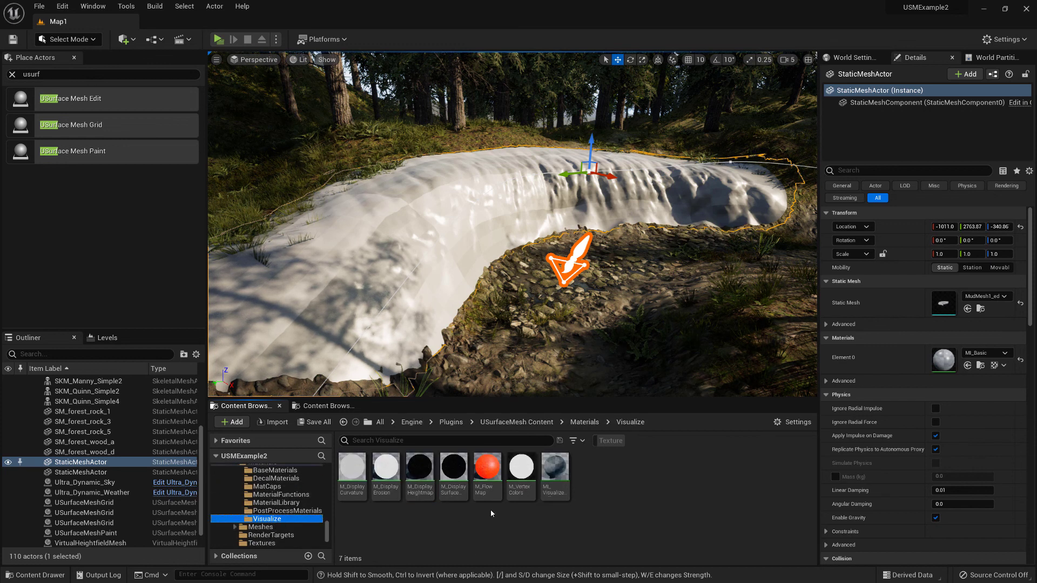
# Step: Assign the M_VertexColors material to Element 0 of the selected mud bank mesh
pyautogui.click(521, 468)
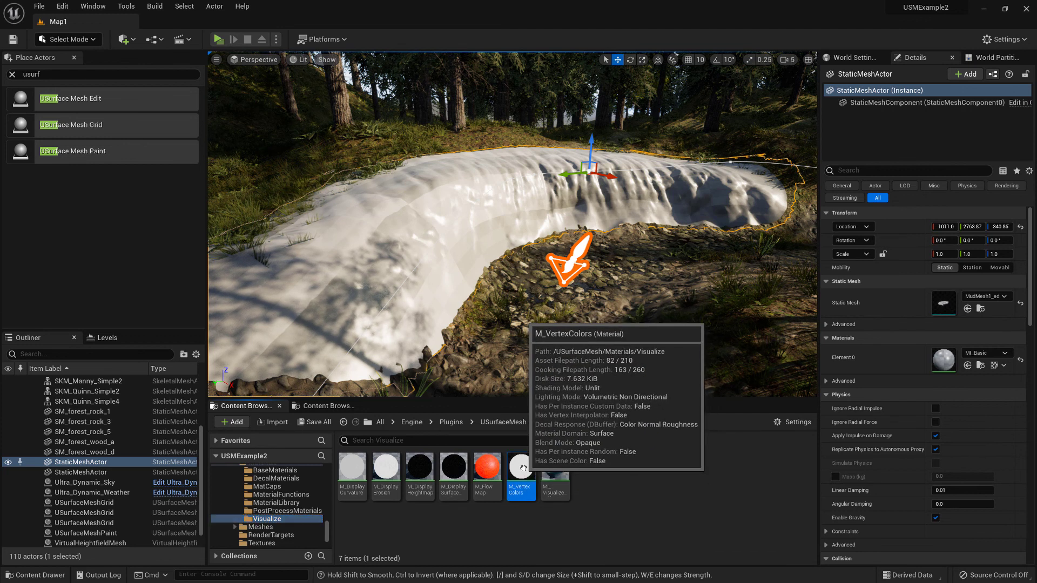
pyautogui.click(967, 366)
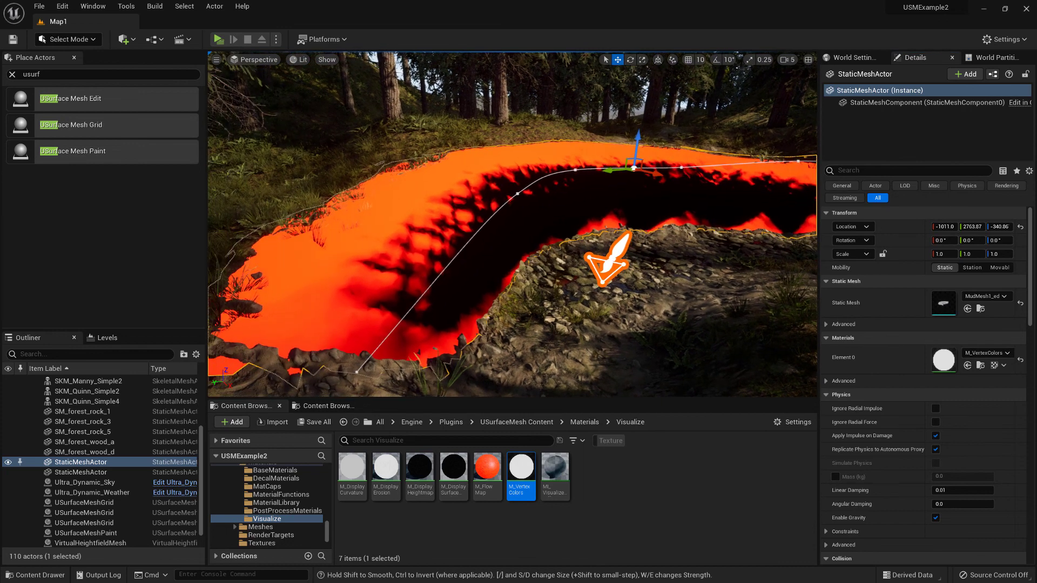
pyautogui.moveTo(671, 152)
pyautogui.mouseDown(button='right')
pyautogui.moveTo(698, 157)
pyautogui.moveTo(671, 154)
pyautogui.mouseUp(button='right')
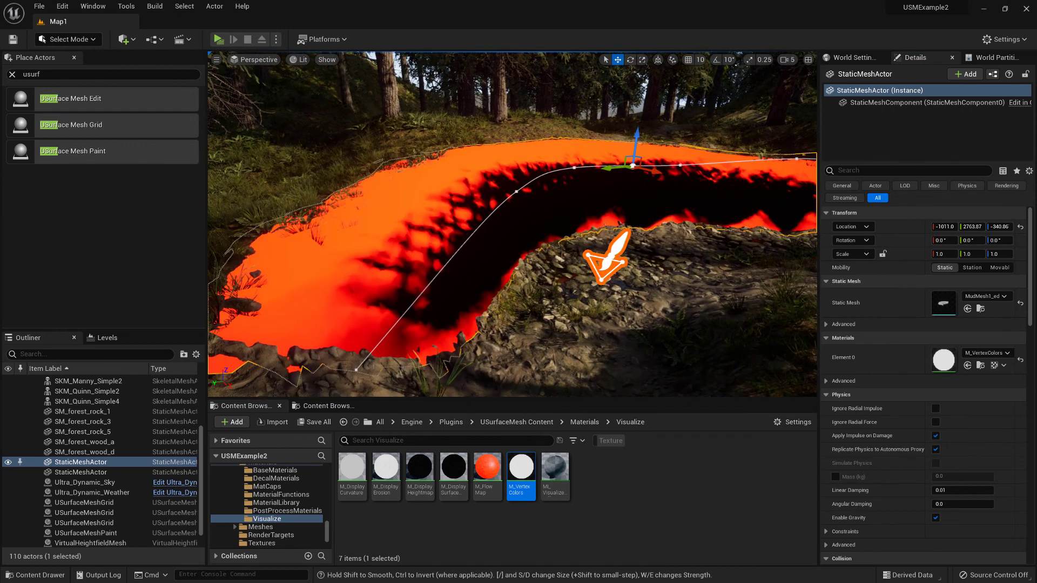
# Step: Set the Surface Angle Range of the USurface Mesh Paint actor to 50 and check the updated vertex colors on the mud bank
pyautogui.click(603, 261)
pyautogui.scroll(-4, 929, 399)
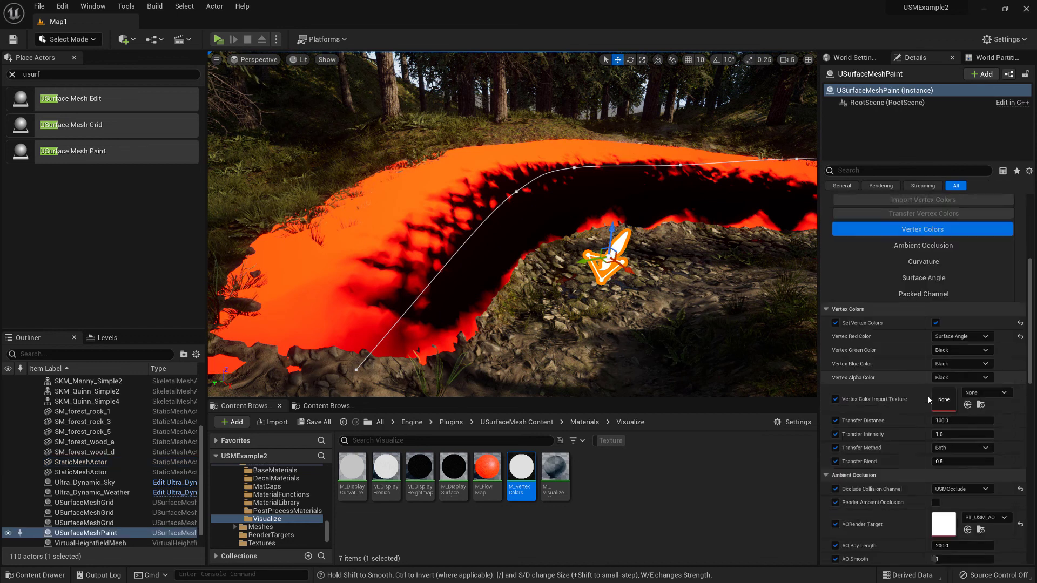
pyautogui.scroll(-6, 929, 400)
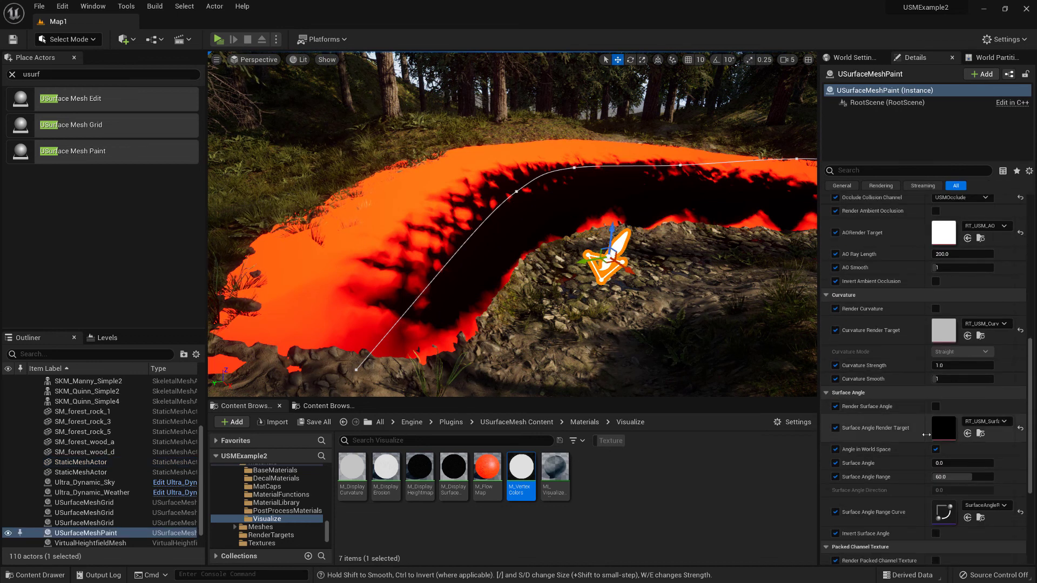
pyautogui.click(981, 479)
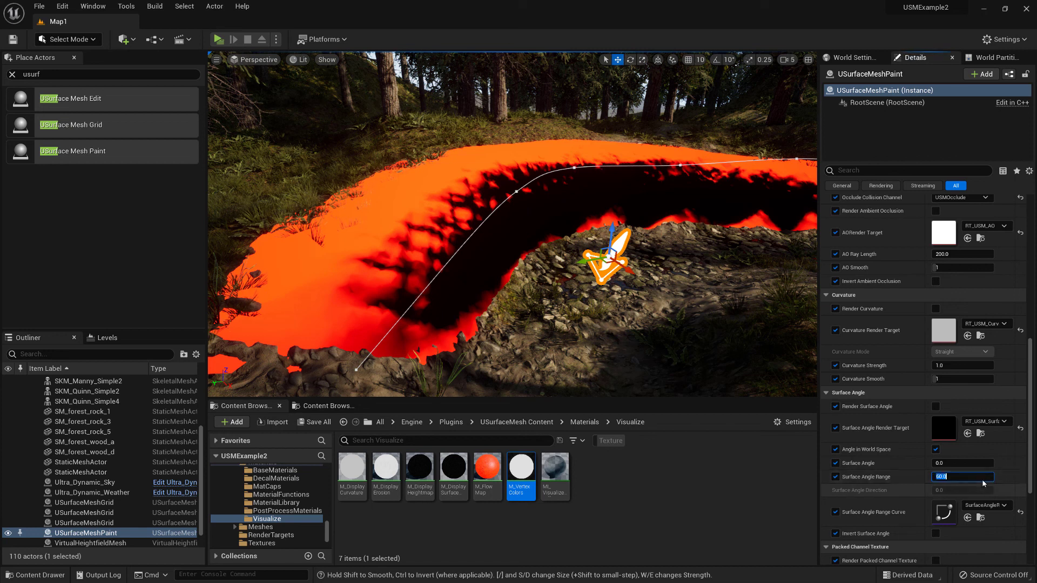
pyautogui.write('50')
pyautogui.press('Return')
pyautogui.scroll(10, 915, 304)
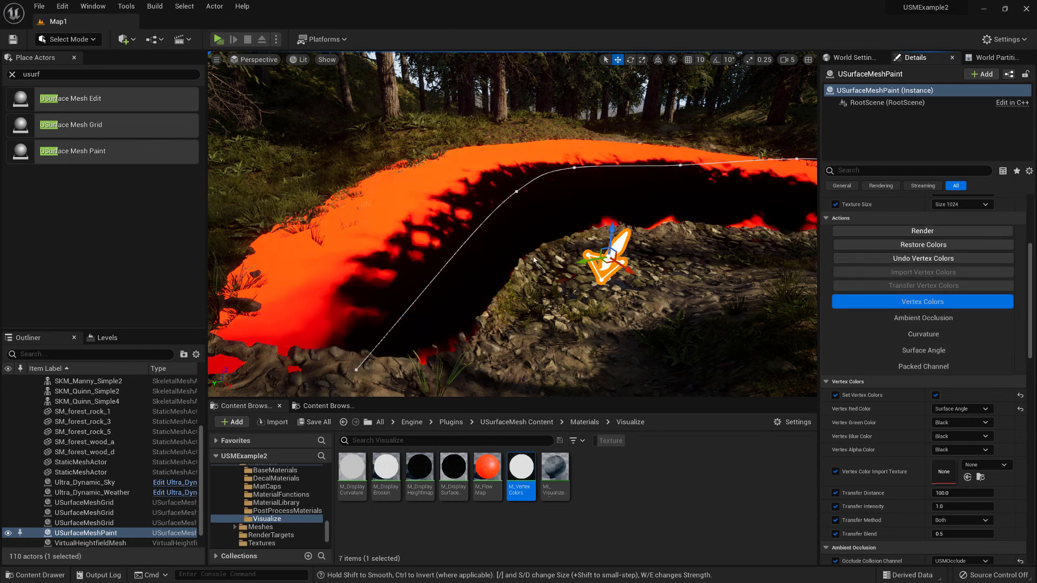
pyautogui.moveTo(533, 259); pyautogui.dragTo(588, 260, button='right')
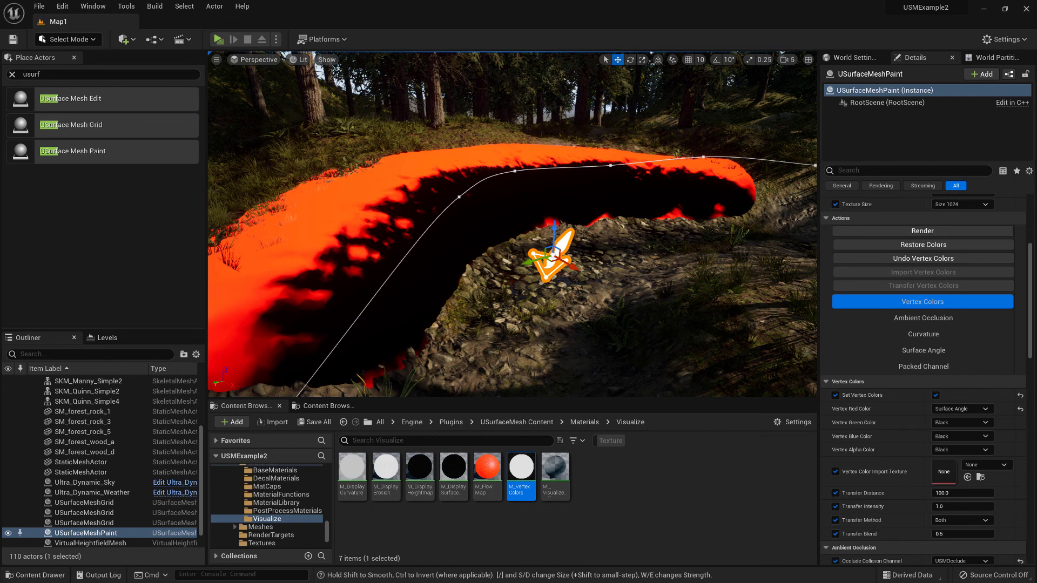
# Step: Delete the USurface Mesh Paint actor from the level
pyautogui.moveTo(405, 102); pyautogui.dragTo(353, 114, button='right')
pyautogui.click(75, 39)
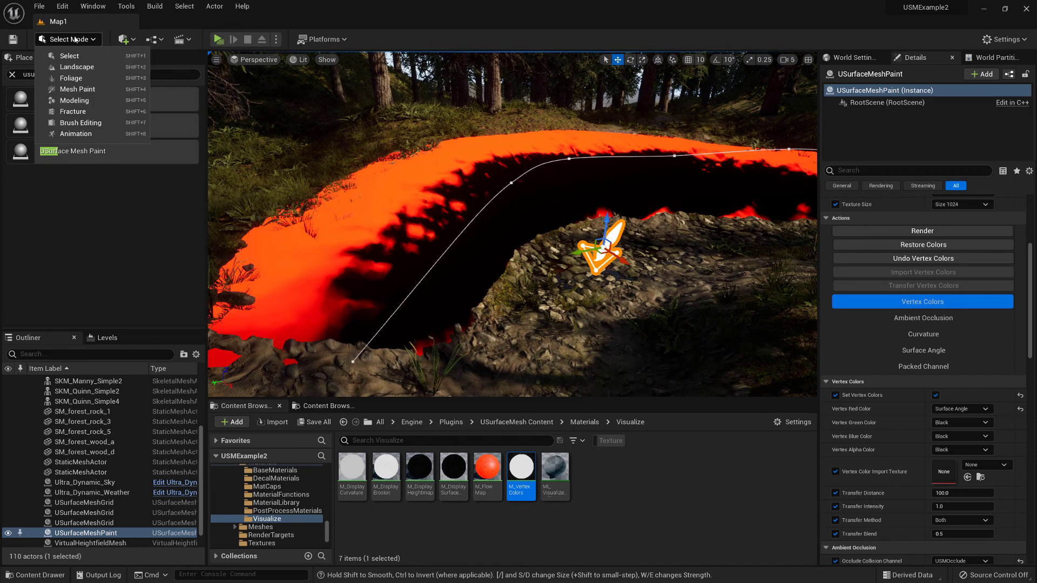
pyautogui.click(75, 39)
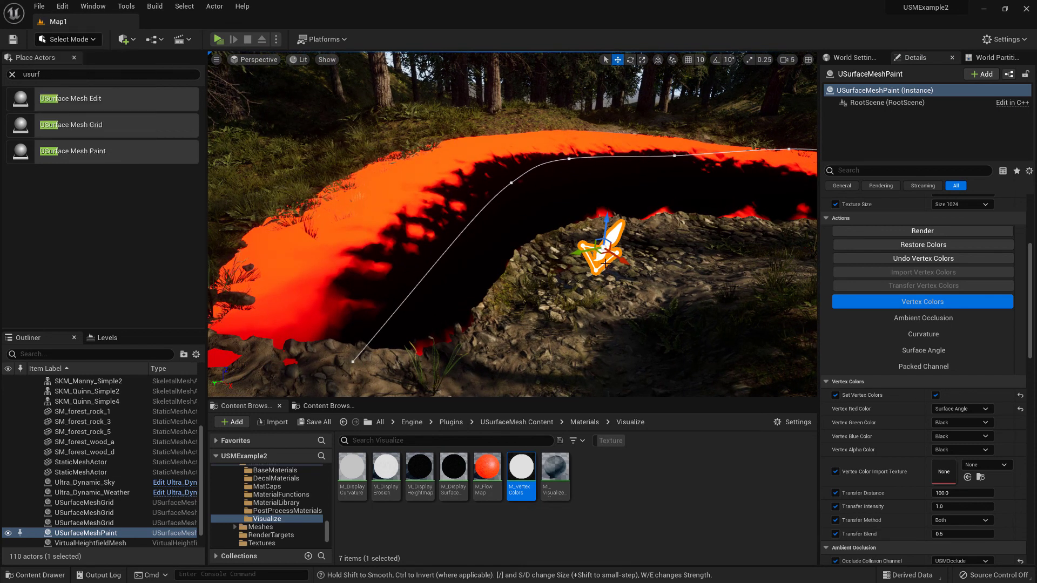
pyautogui.press('Delete')
# Step: Select the mud bank mesh and open the Materials folder under GameContent in the project content
pyautogui.moveTo(529, 222)
pyautogui.mouseDown(button='right')
pyautogui.moveTo(567, 230)
pyautogui.moveTo(518, 232)
pyautogui.mouseUp(button='right')
pyautogui.click(545, 189)
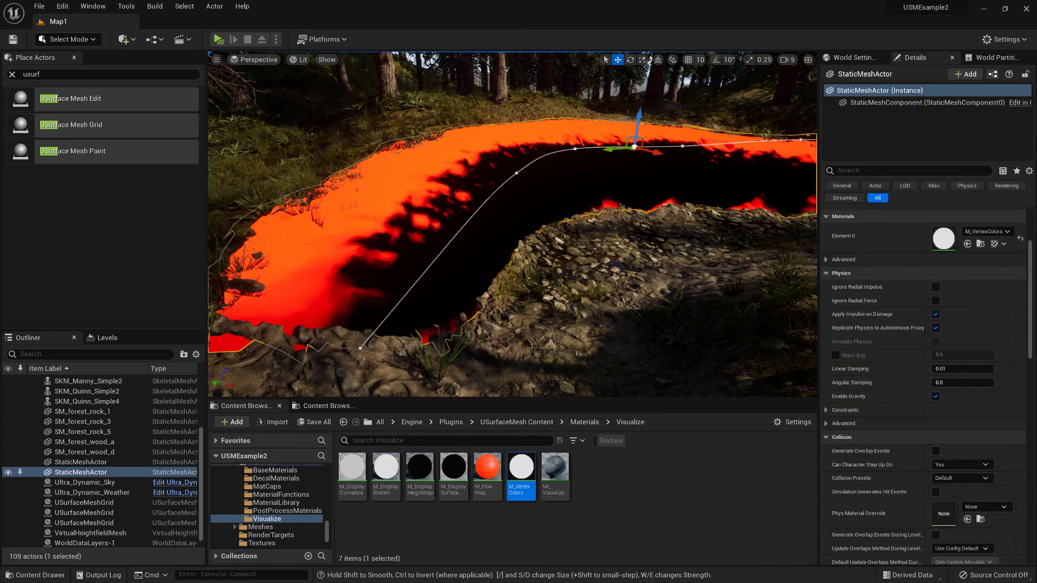
pyautogui.scroll(3, 286, 512)
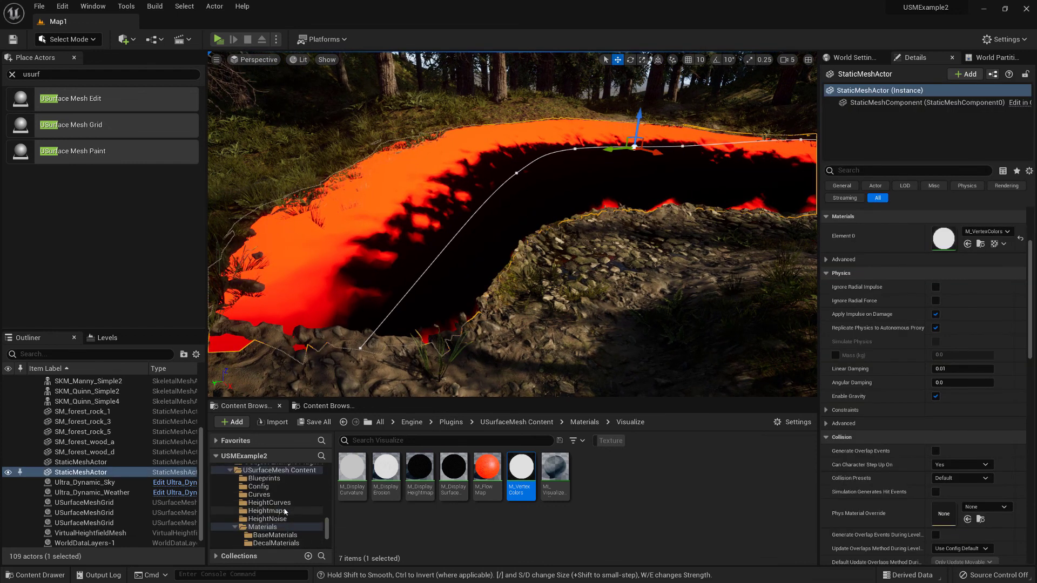
pyautogui.scroll(-2, 286, 511)
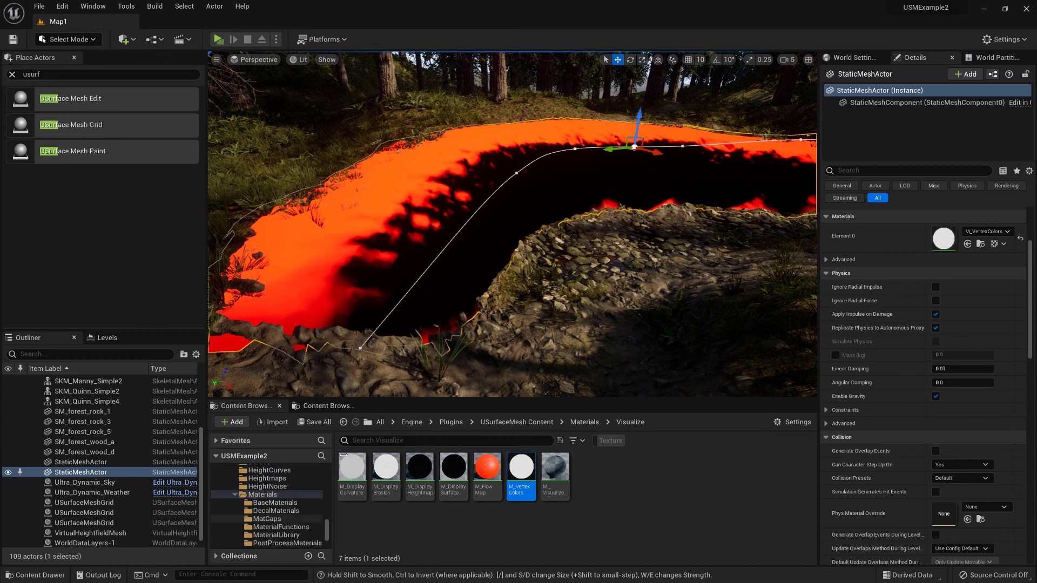
pyautogui.moveTo(549, 322); pyautogui.dragTo(580, 335, button='right')
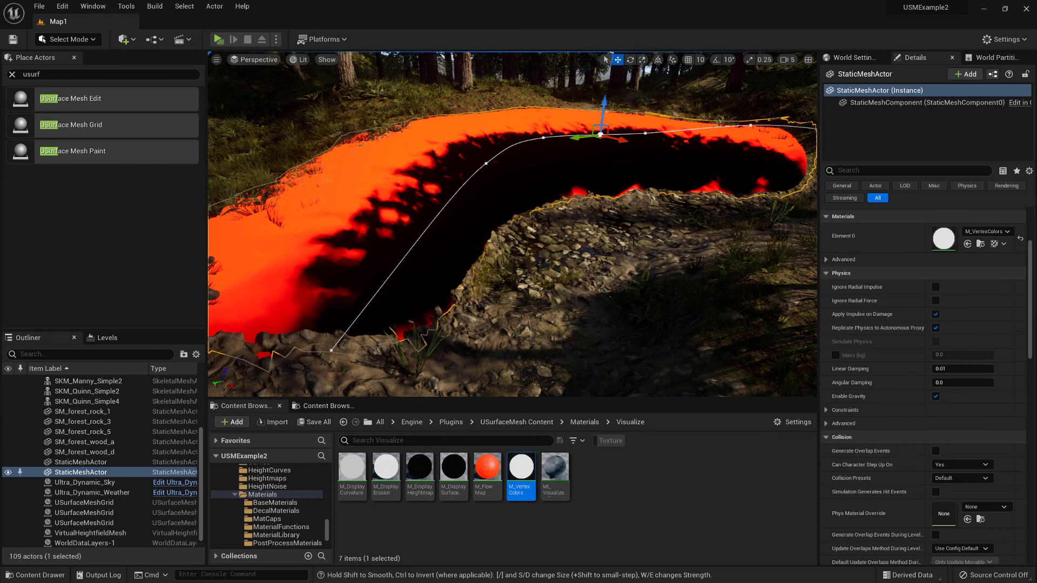
pyautogui.moveTo(555, 277); pyautogui.dragTo(514, 271, button='right')
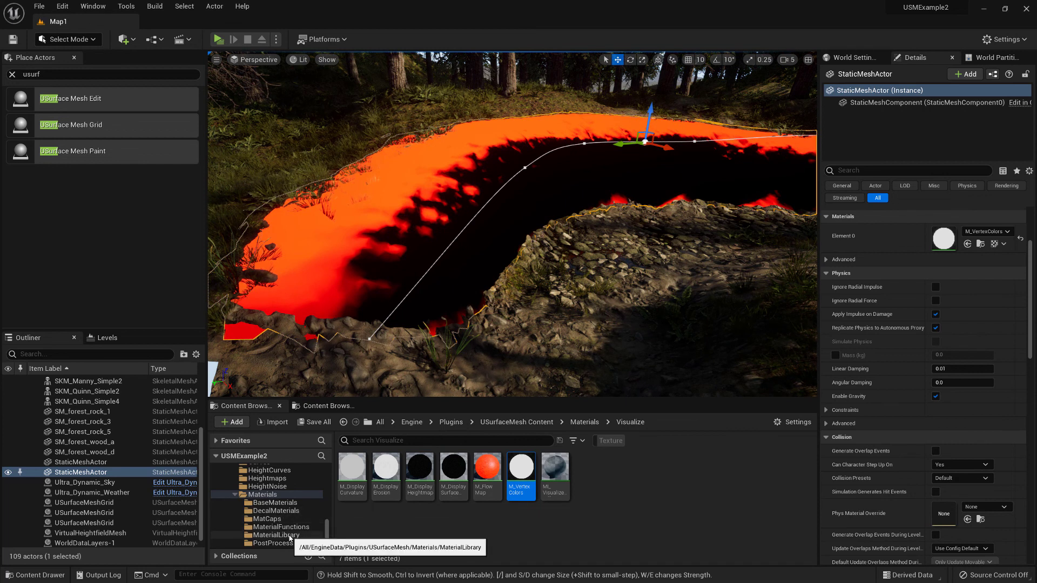
pyautogui.moveTo(513, 243); pyautogui.dragTo(567, 238, button='right')
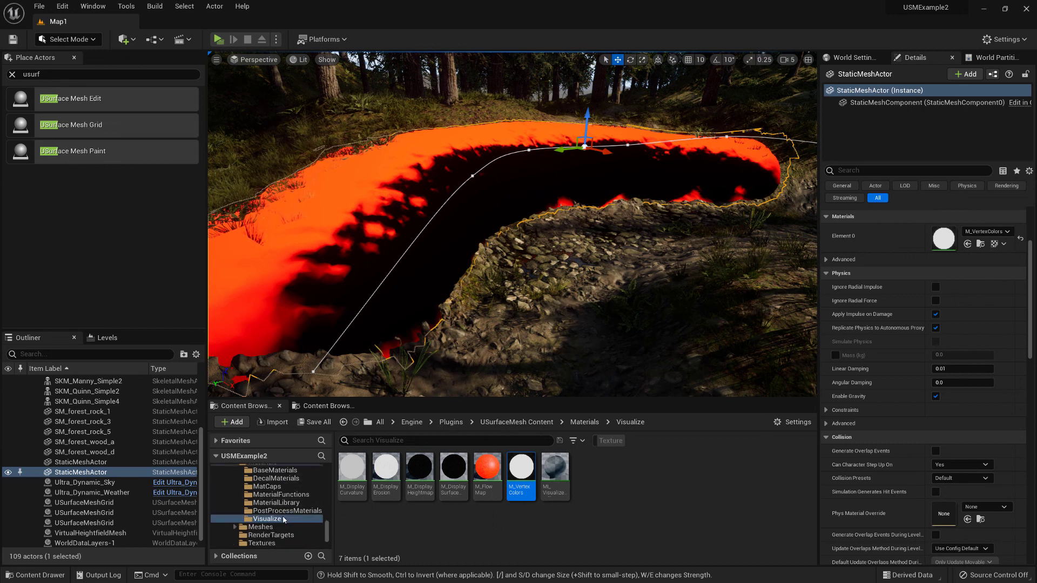
pyautogui.scroll(-2, 279, 514)
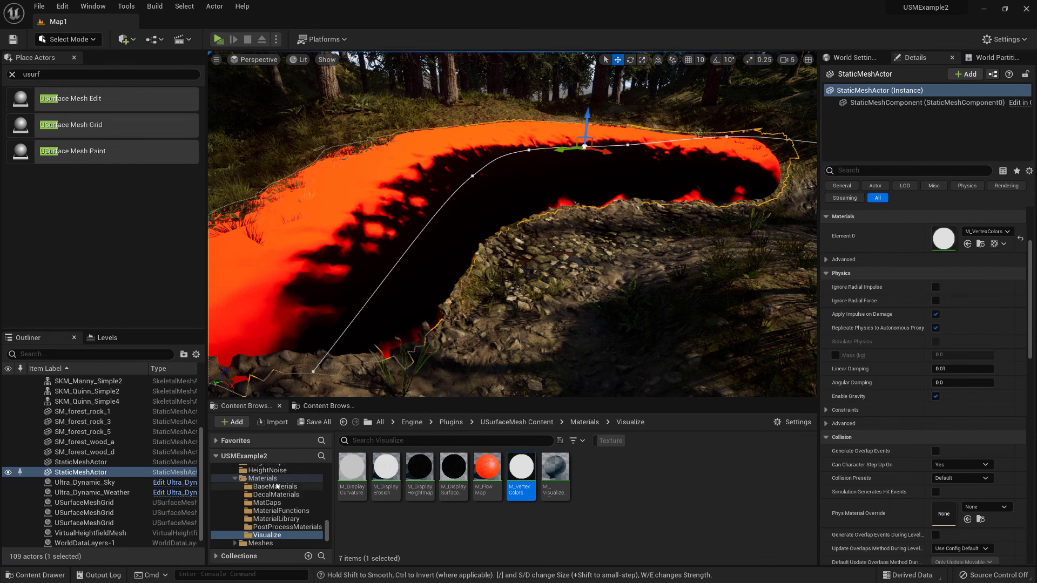
pyautogui.moveTo(327, 530); pyautogui.dragTo(325, 469)
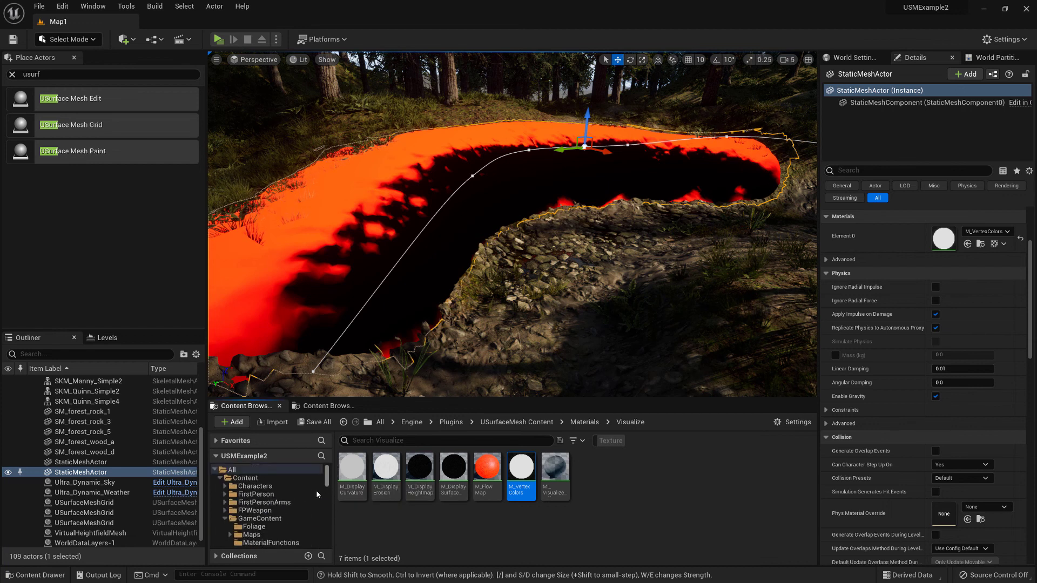
pyautogui.scroll(-1, 301, 503)
pyautogui.scroll(-3, 299, 500)
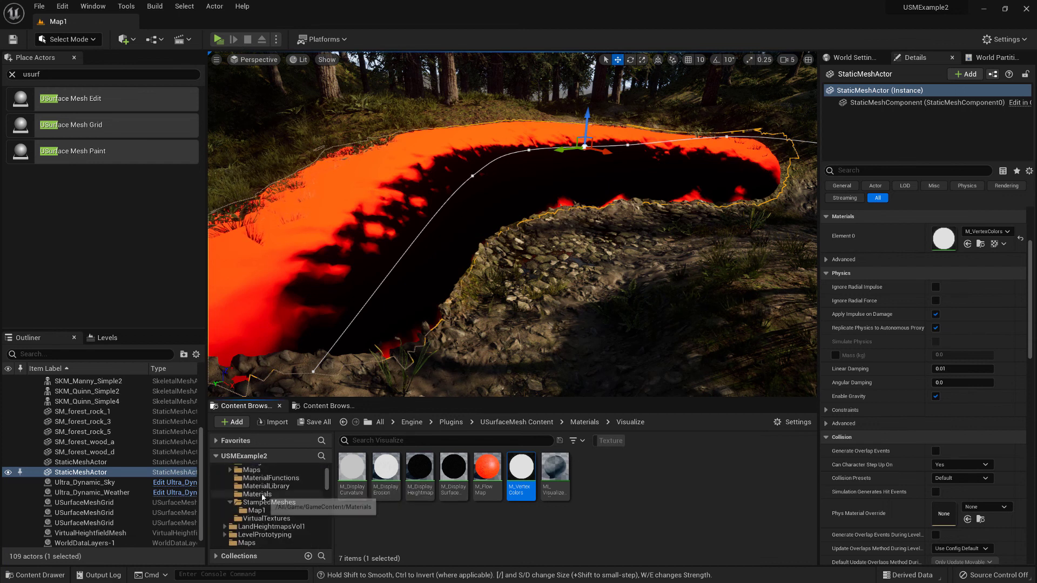
pyautogui.click(258, 494)
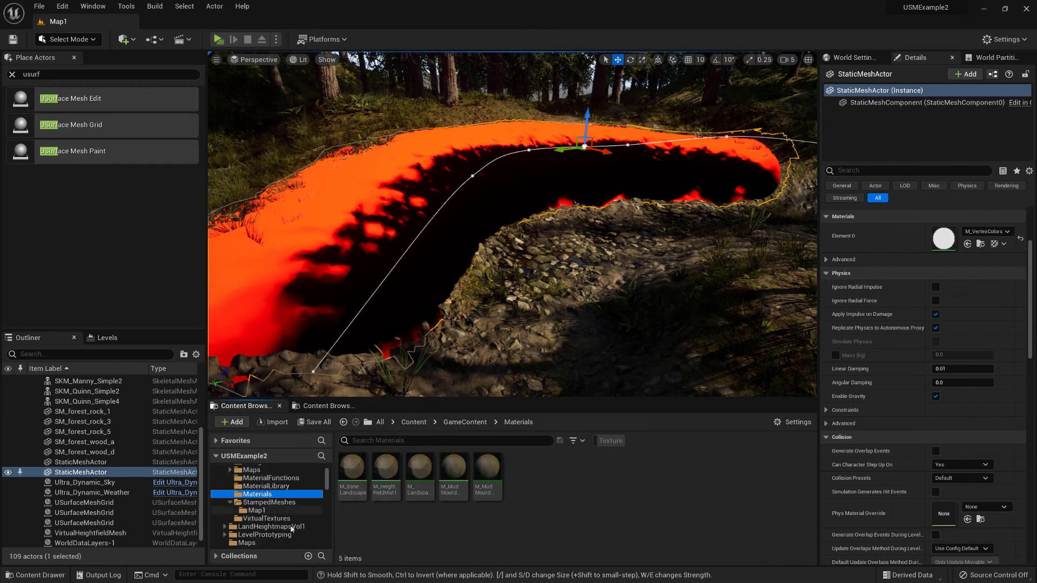
# Step: Open the M_MudMoundMat1 material and examine its BlendMaterialAttributes, Vertex Color and MudVertexColorChannel nodes
pyautogui.click(459, 471)
pyautogui.doubleClick(452, 470)
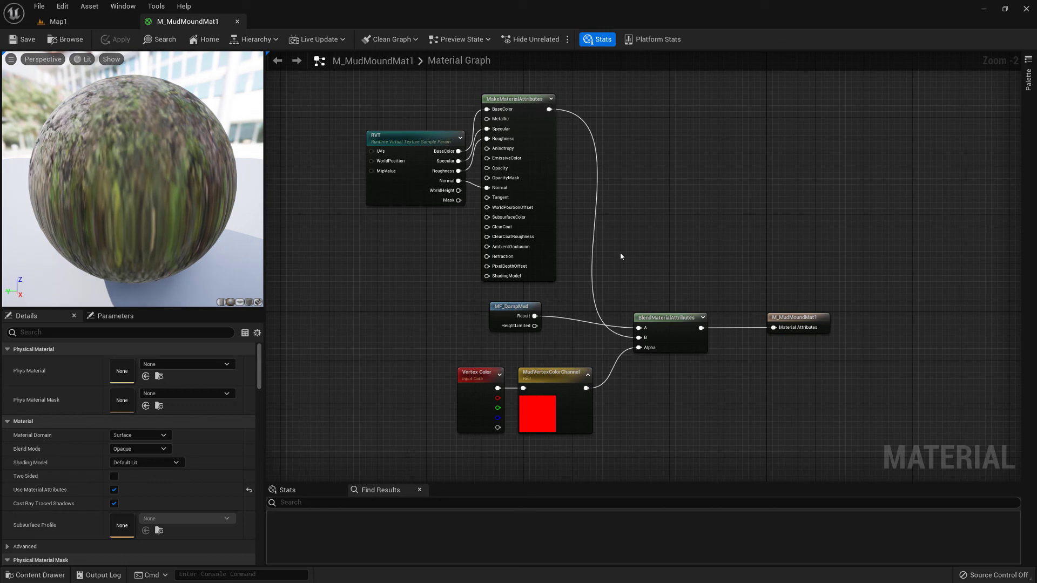
pyautogui.click(670, 336)
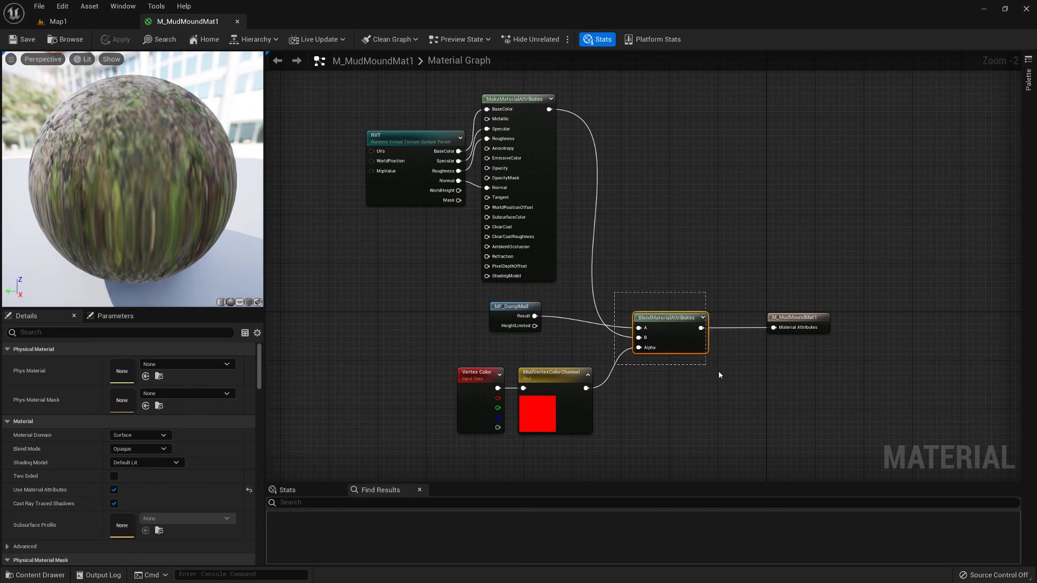
pyautogui.click(635, 405)
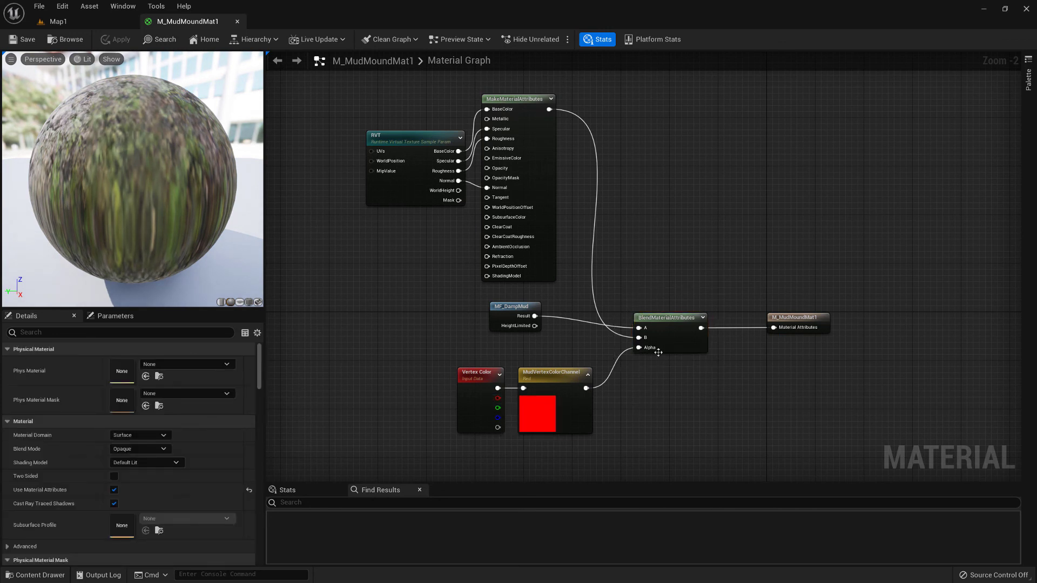
pyautogui.moveTo(448, 358); pyautogui.dragTo(512, 440)
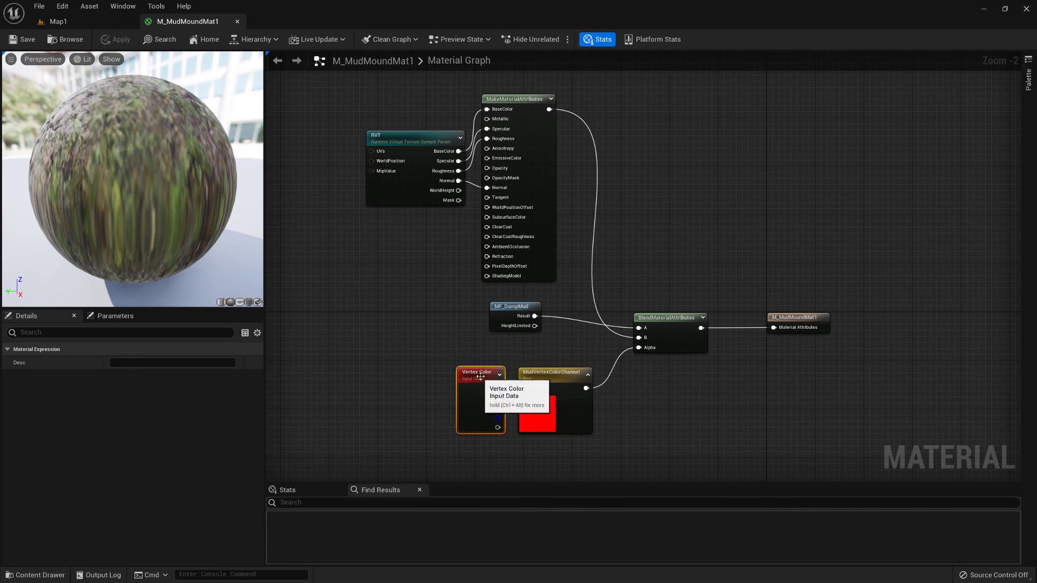
pyautogui.moveTo(512, 359); pyautogui.dragTo(604, 435)
pyautogui.click(553, 352)
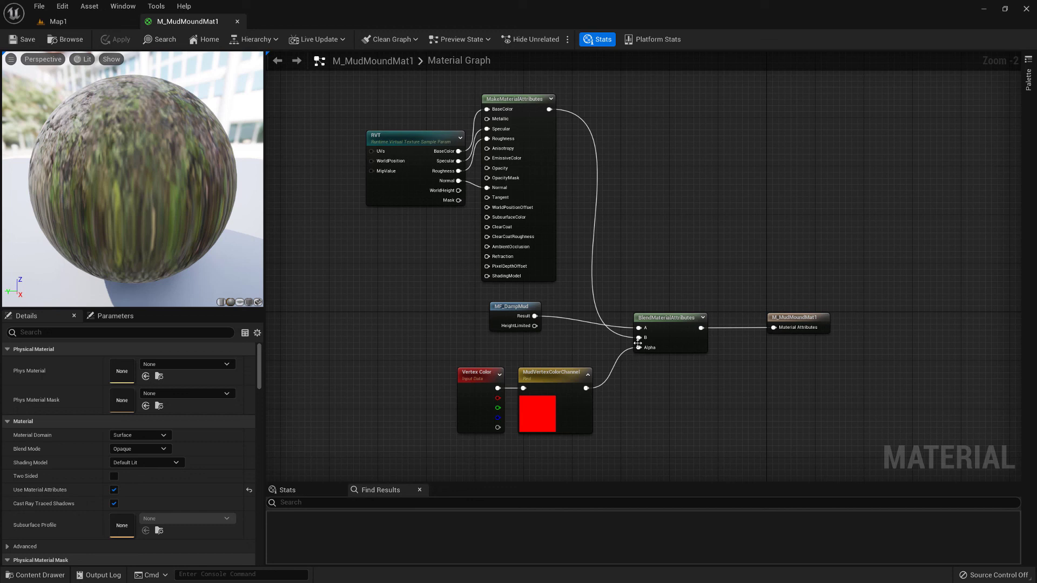
# Step: Examine the MF_DampMud function and the RVT sample node feeding the material blend, and close the material
pyautogui.moveTo(643, 365); pyautogui.dragTo(611, 365, button='right')
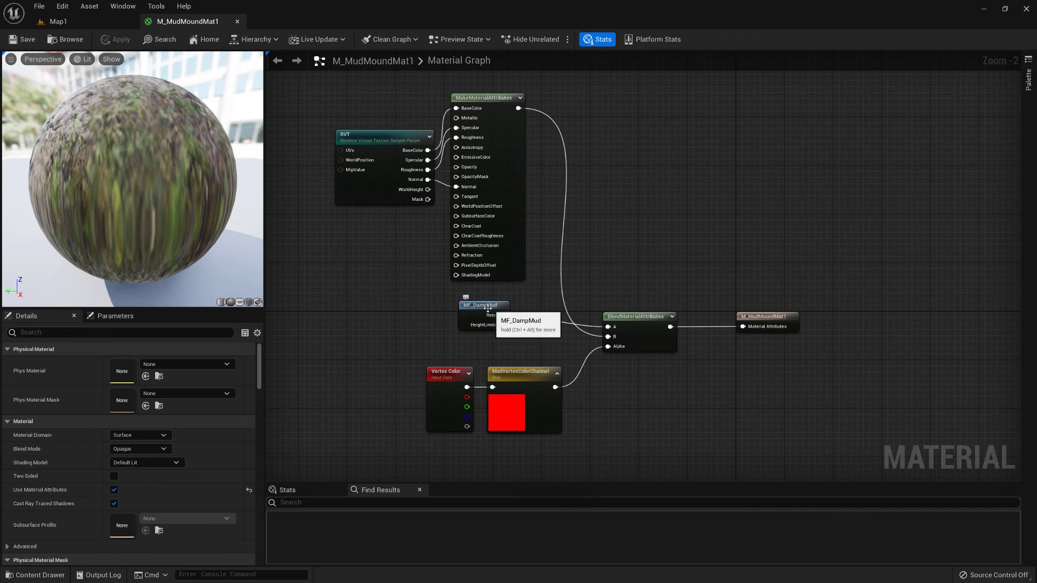
pyautogui.moveTo(417, 293); pyautogui.dragTo(528, 346)
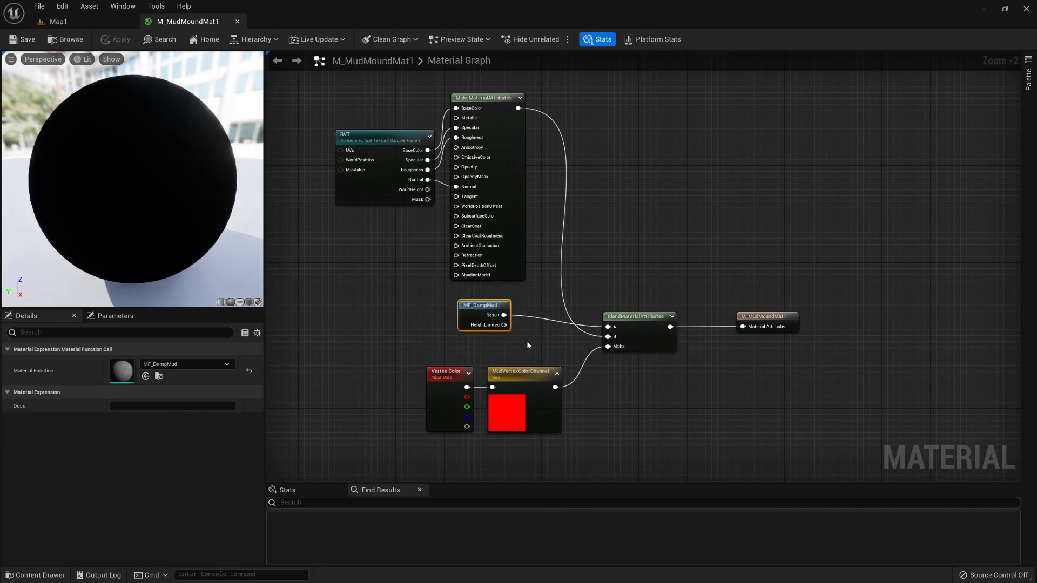
pyautogui.moveTo(527, 319); pyautogui.dragTo(510, 316, button='right')
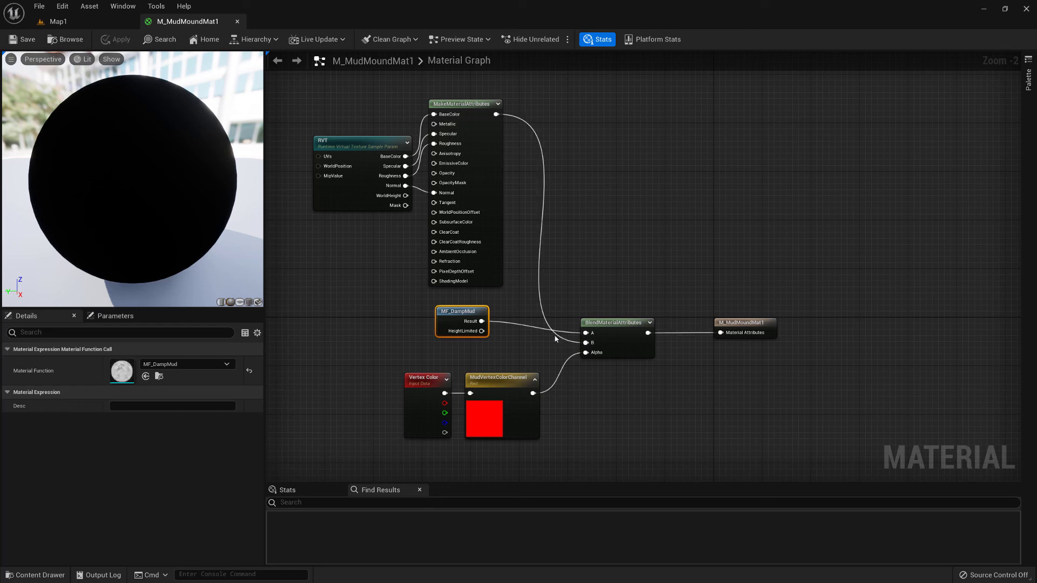
pyautogui.moveTo(539, 194); pyautogui.dragTo(550, 216, button='right')
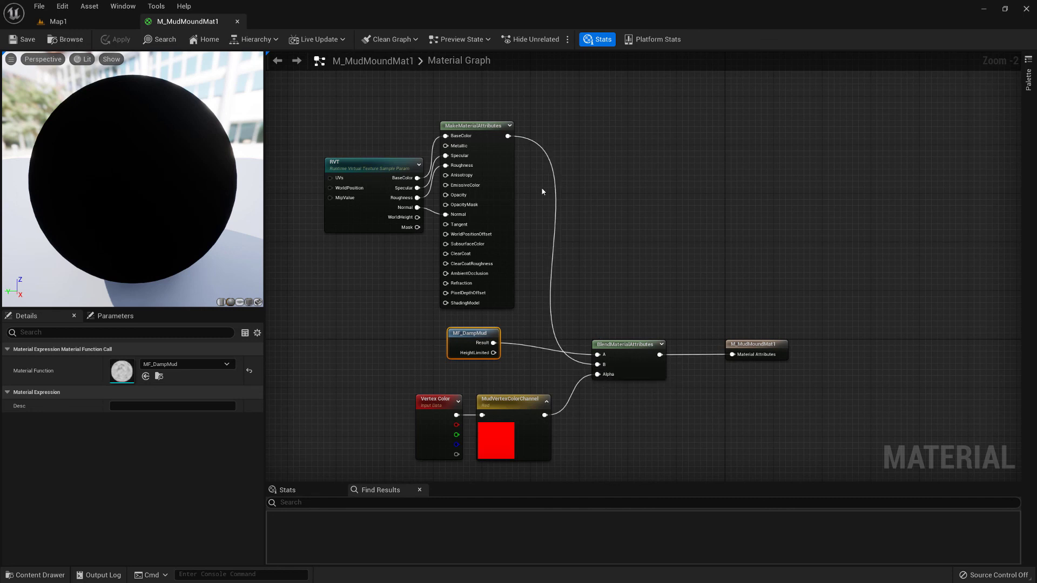
pyautogui.moveTo(305, 149); pyautogui.dragTo(433, 241)
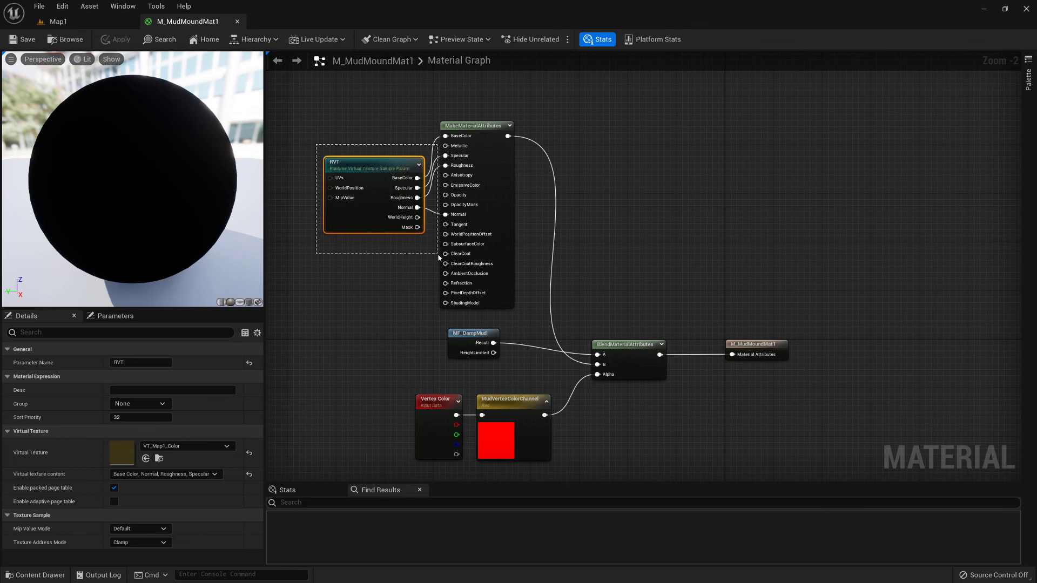
pyautogui.moveTo(433, 254); pyautogui.dragTo(433, 254)
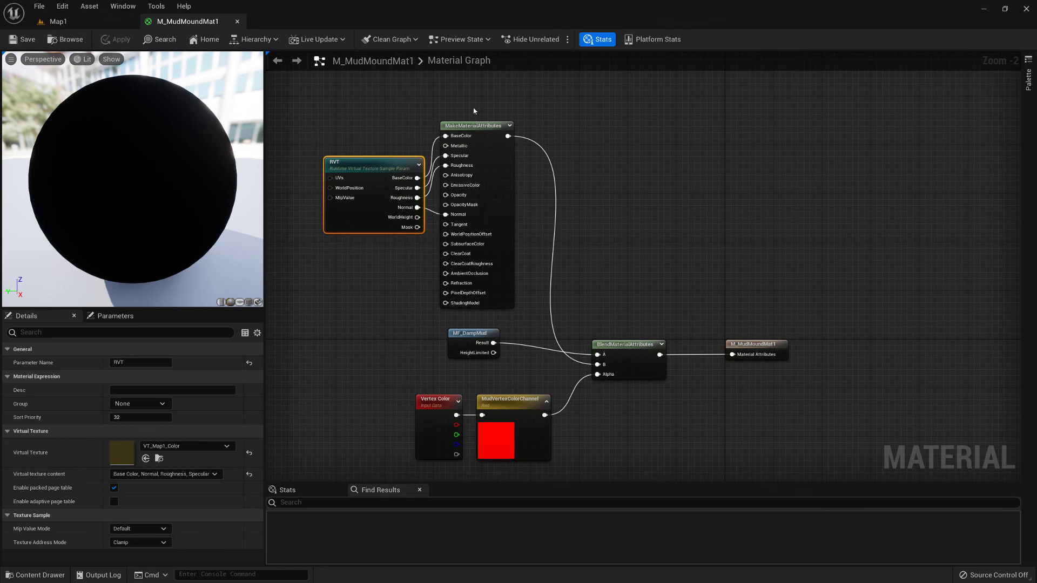
pyautogui.click(450, 103)
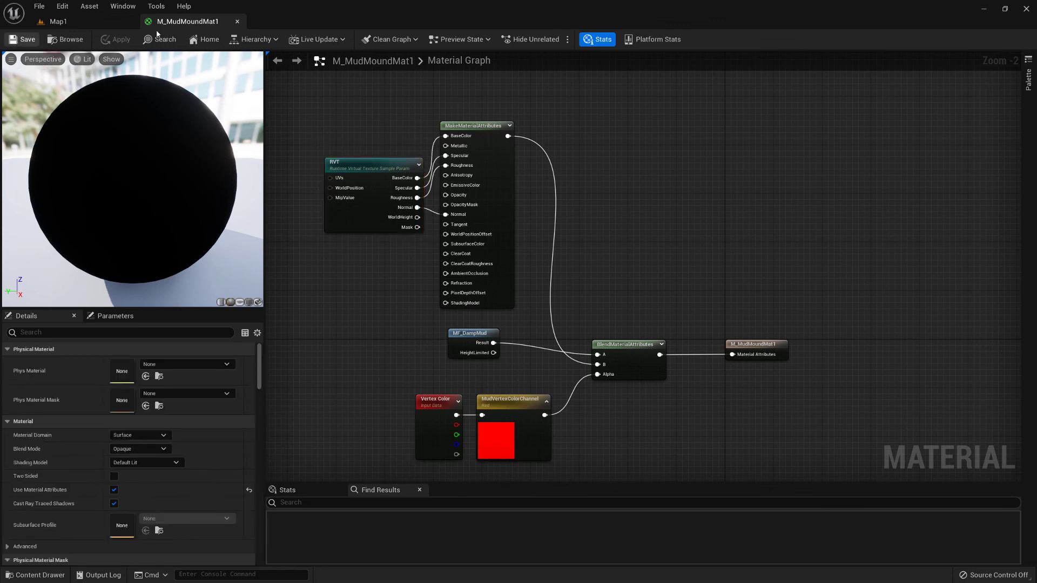
pyautogui.click(237, 21)
# Step: Open the material instance of M_MudMoundMat1, review its DampMud, texture and vertex color channel parameters, and close it
pyautogui.rightClick(455, 468)
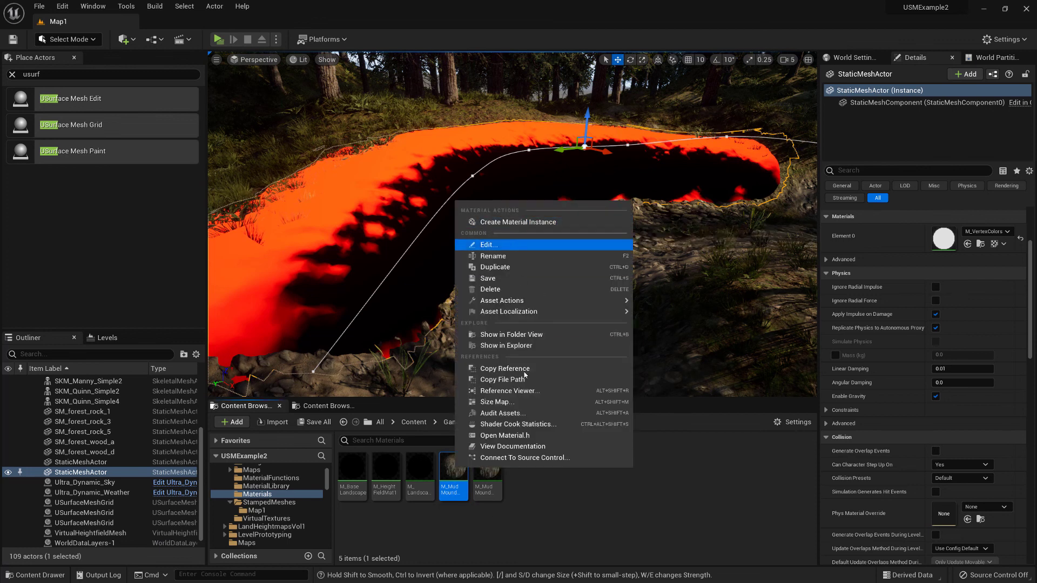
pyautogui.doubleClick(489, 474)
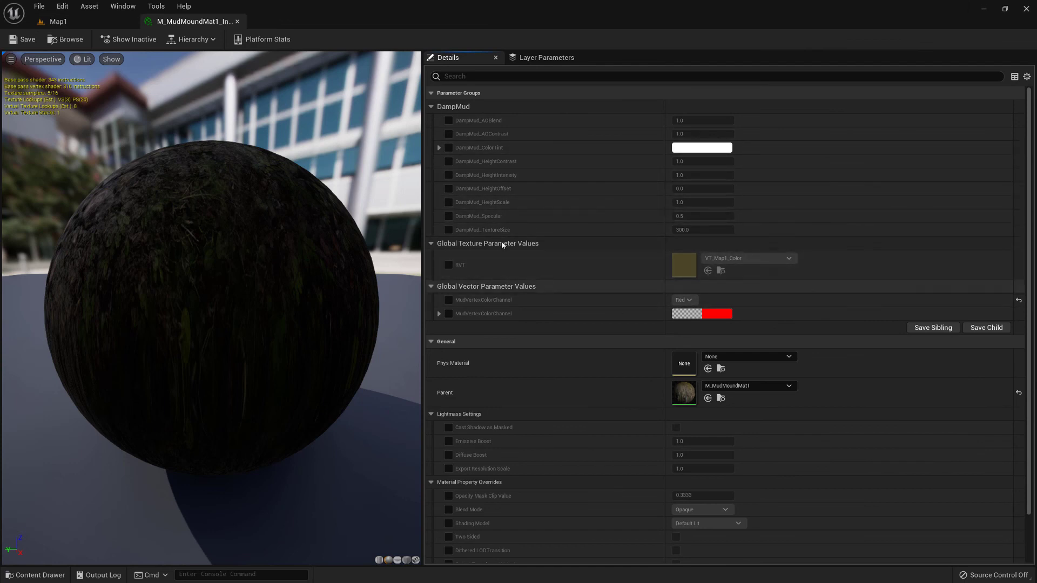
pyautogui.click(237, 21)
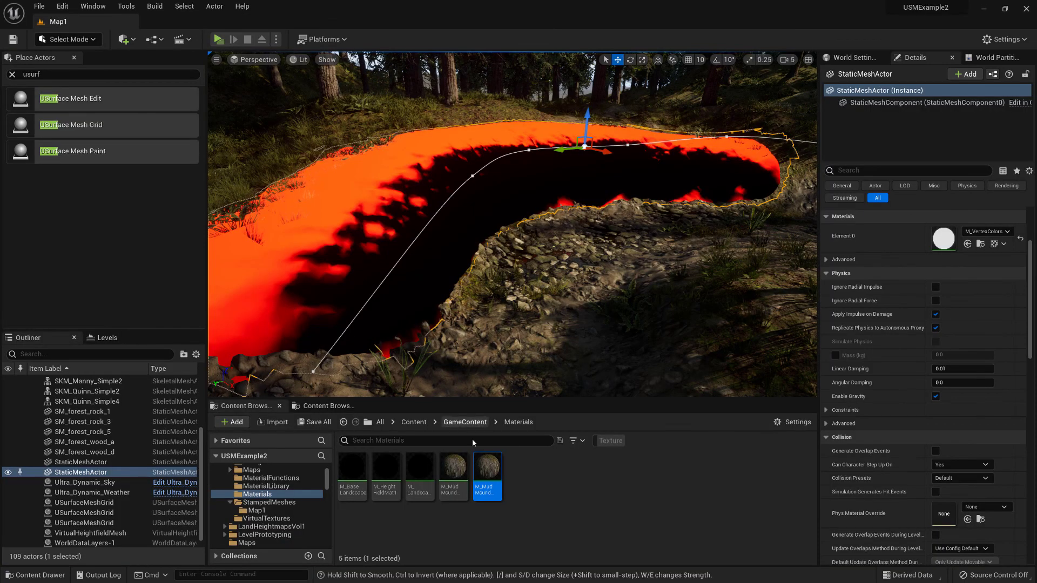
# Step: Apply the M_MudMoundMat1 material instance to the mud bank mesh in the level and view the blended surface
pyautogui.moveTo(486, 470); pyautogui.dragTo(442, 287)
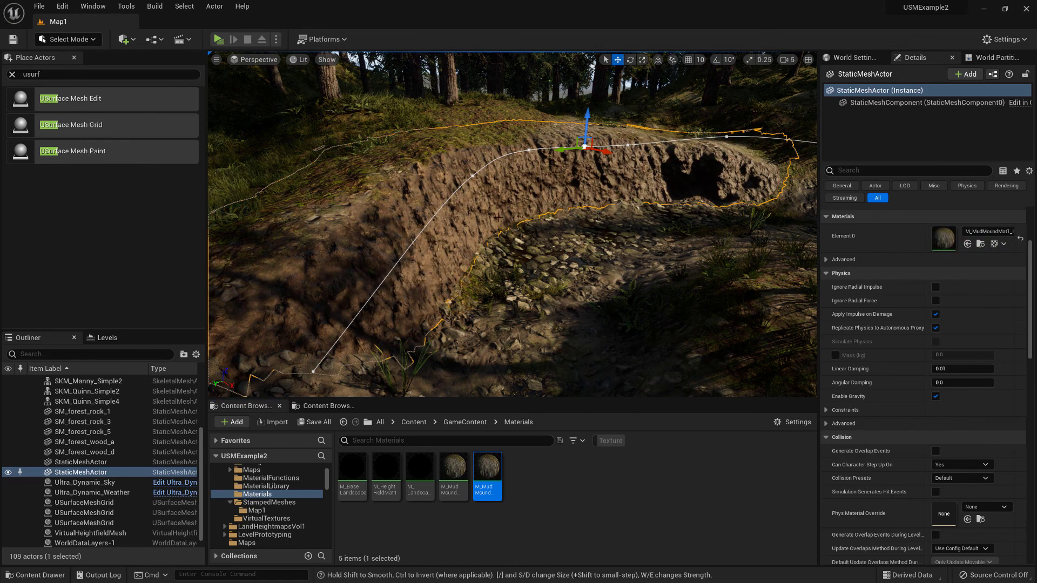
pyautogui.moveTo(498, 217); pyautogui.dragTo(448, 216, button='right')
pyautogui.moveTo(598, 232); pyautogui.dragTo(598, 236, button='right')
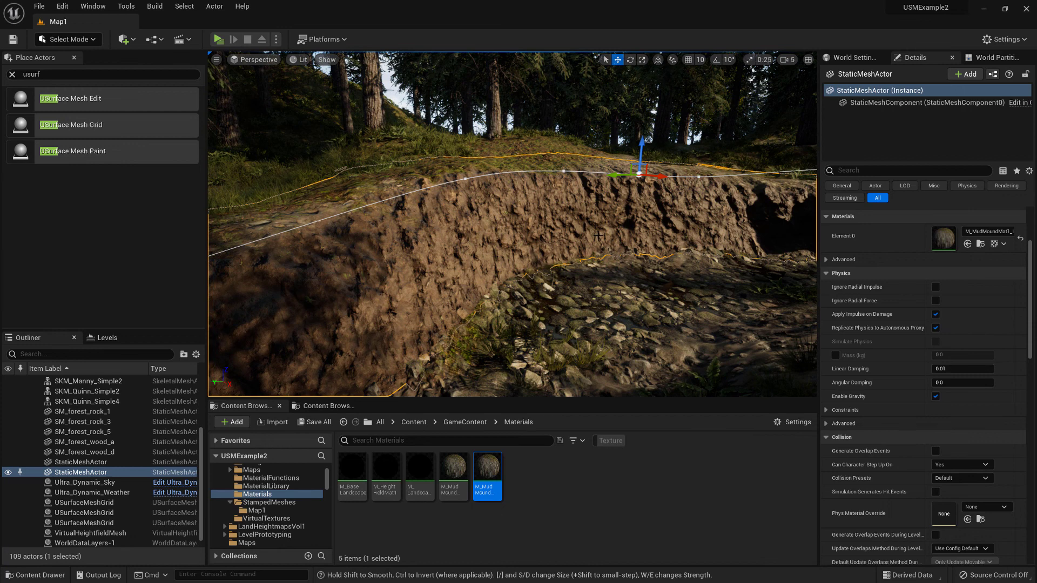
pyautogui.moveTo(501, 222)
pyautogui.mouseDown(button='right')
pyautogui.moveTo(513, 237)
pyautogui.moveTo(501, 233)
pyautogui.mouseUp(button='right')
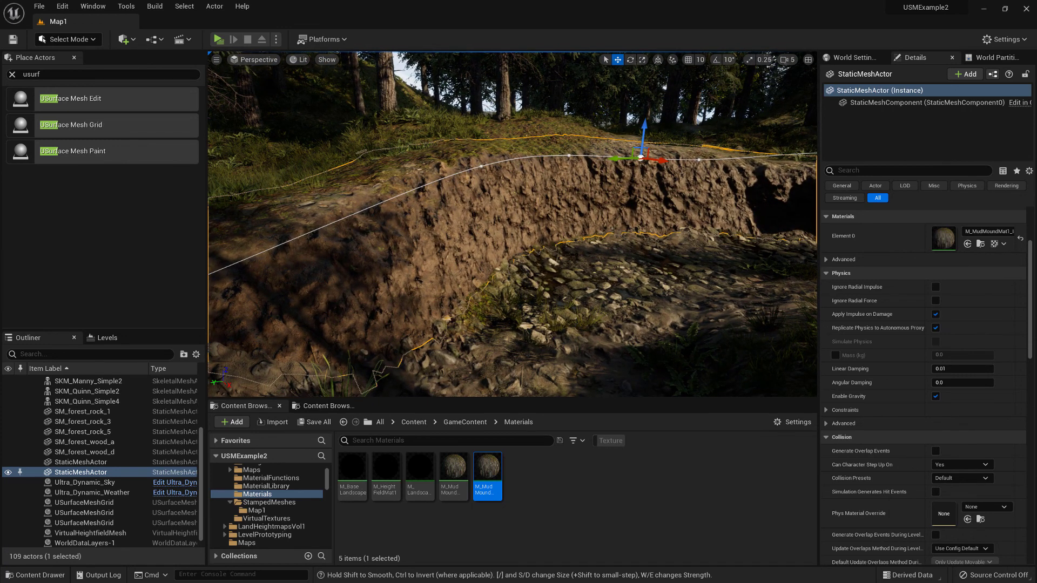
# Step: Locate the mud bank's static mesh asset MudMesh1_edited2 and open it for editing
pyautogui.scroll(3, 905, 299)
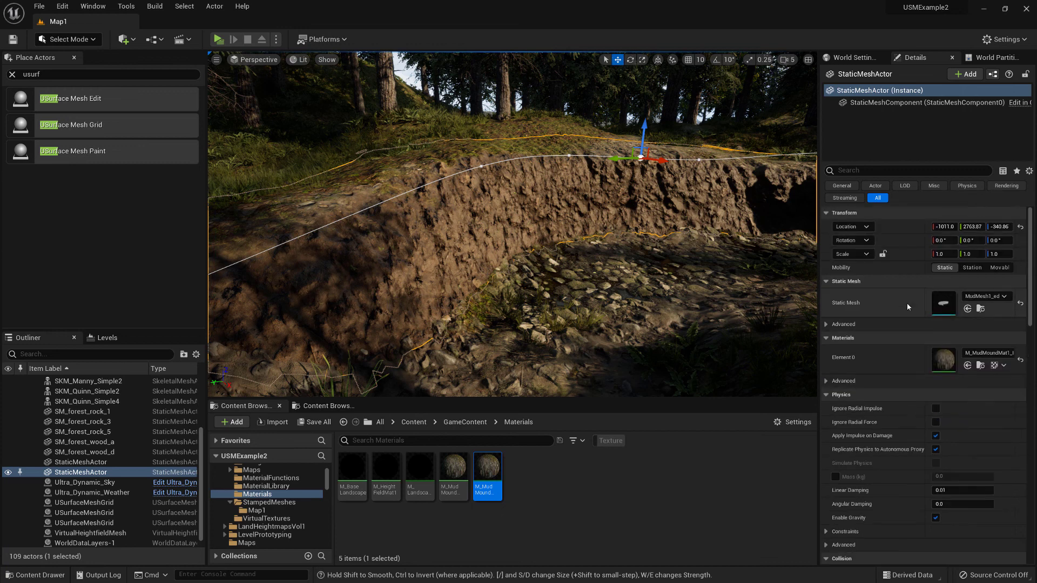
pyautogui.click(976, 310)
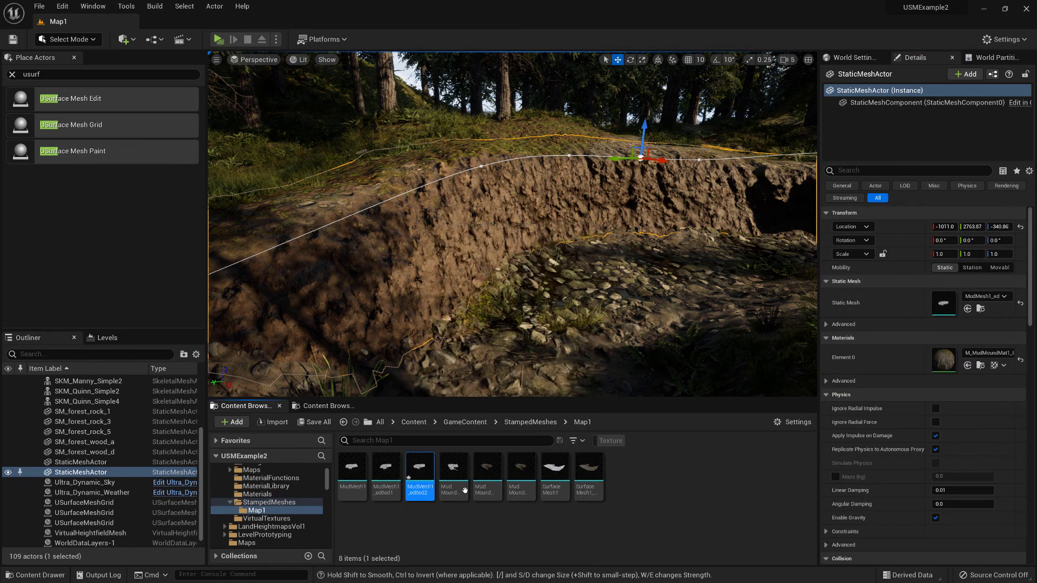
pyautogui.doubleClick(420, 473)
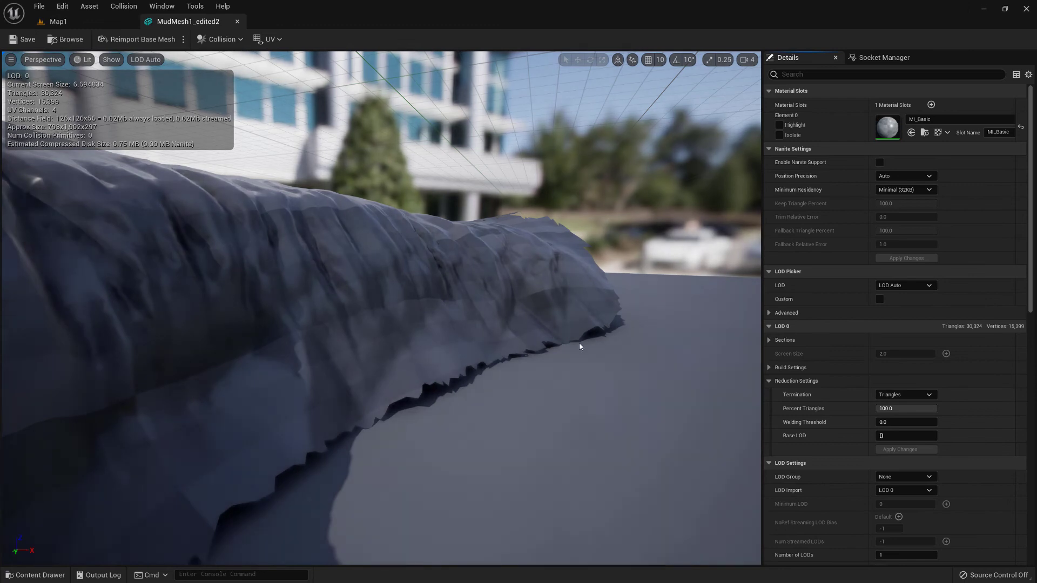
pyautogui.moveTo(580, 347); pyautogui.dragTo(500, 290, button='right')
pyautogui.press('s')
# Step: Set the mesh's Collision Complexity to Use Complex Collision As Simple
pyautogui.scroll(-5, 835, 391)
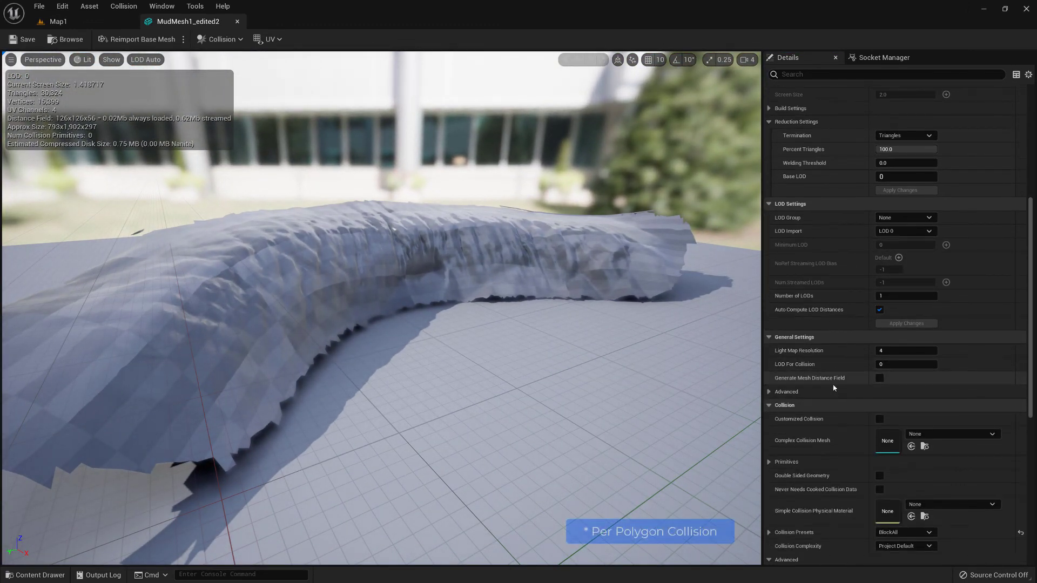
pyautogui.scroll(-5, 834, 389)
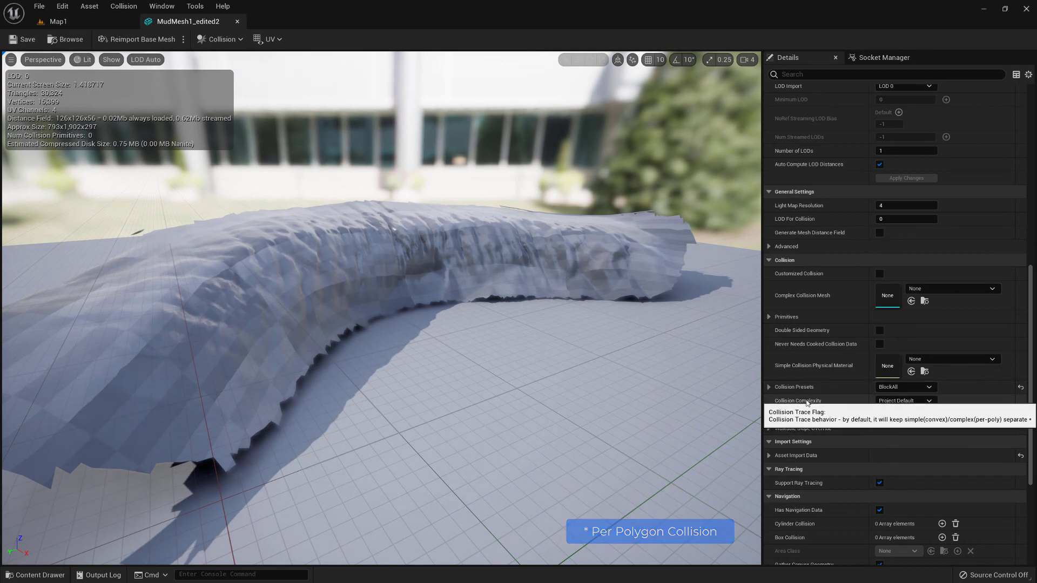
pyautogui.click(903, 401)
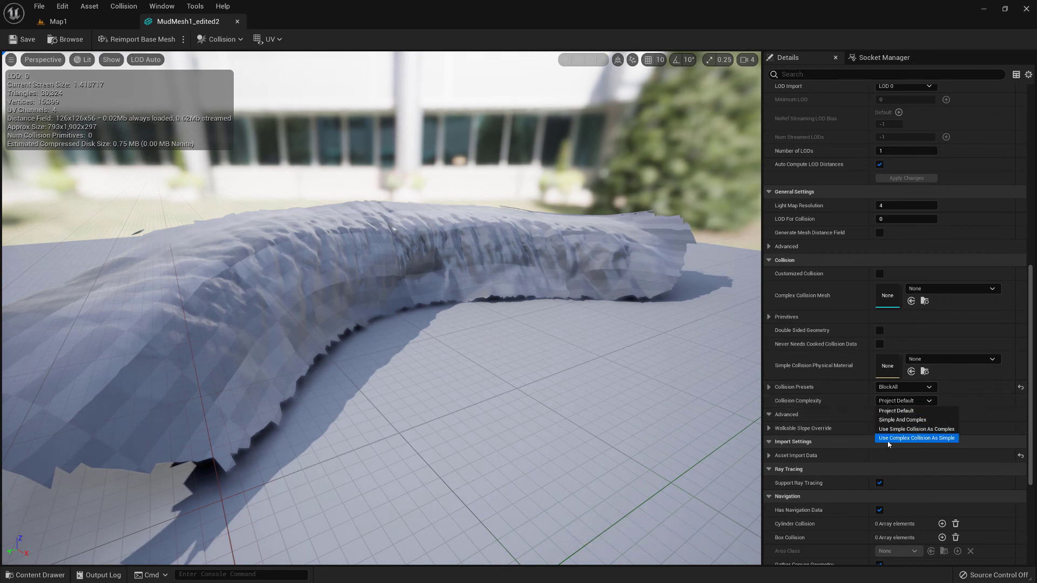
pyautogui.click(938, 439)
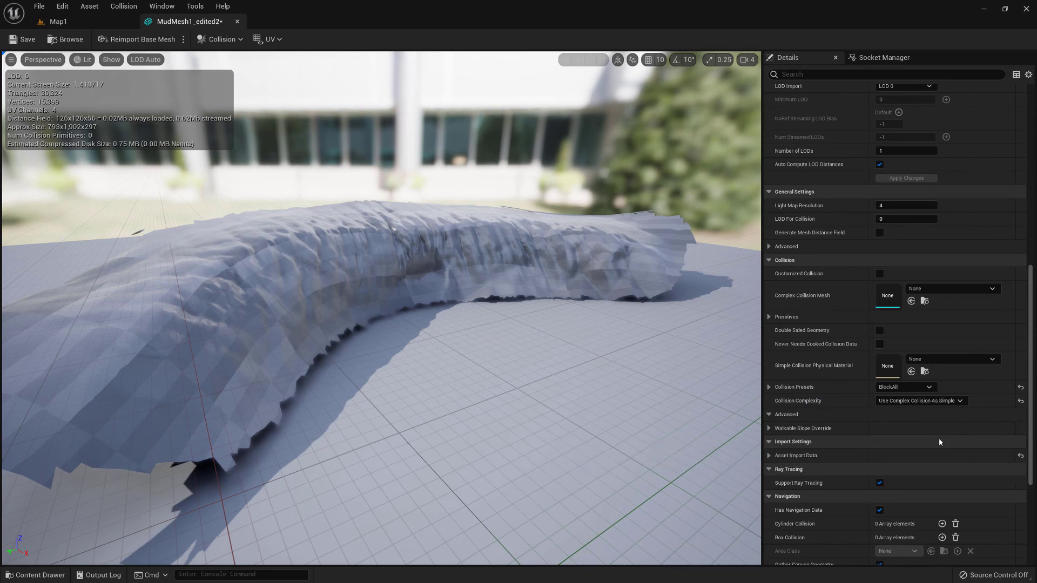
# Step: Examine the mesh's wireframe density and review its LOD For Collision, LOD and reduction settings
pyautogui.moveTo(518, 256); pyautogui.dragTo(568, 270, button='right')
pyautogui.hotkey('alt', '2')
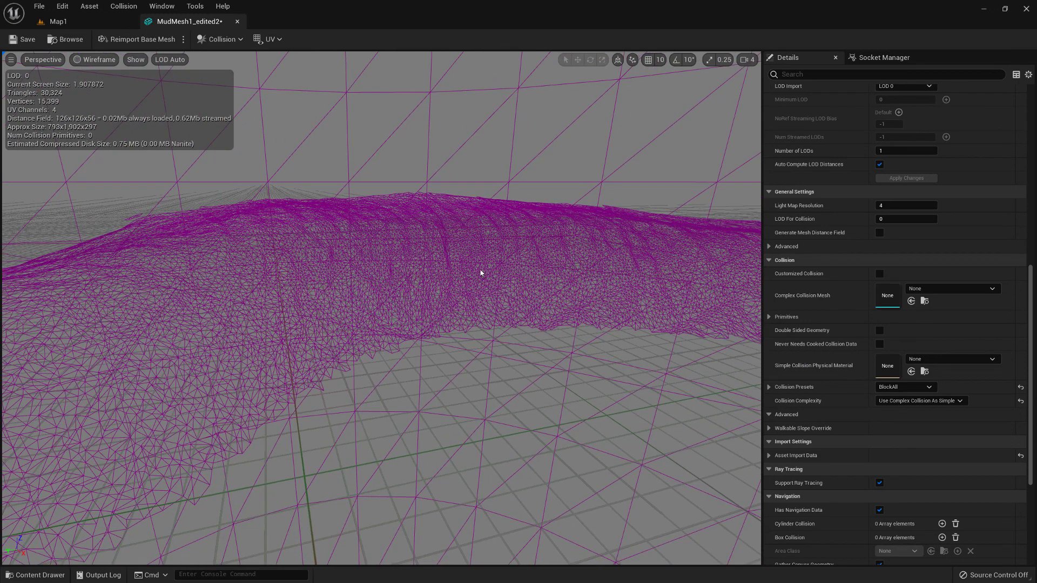
pyautogui.hotkey('alt', '4')
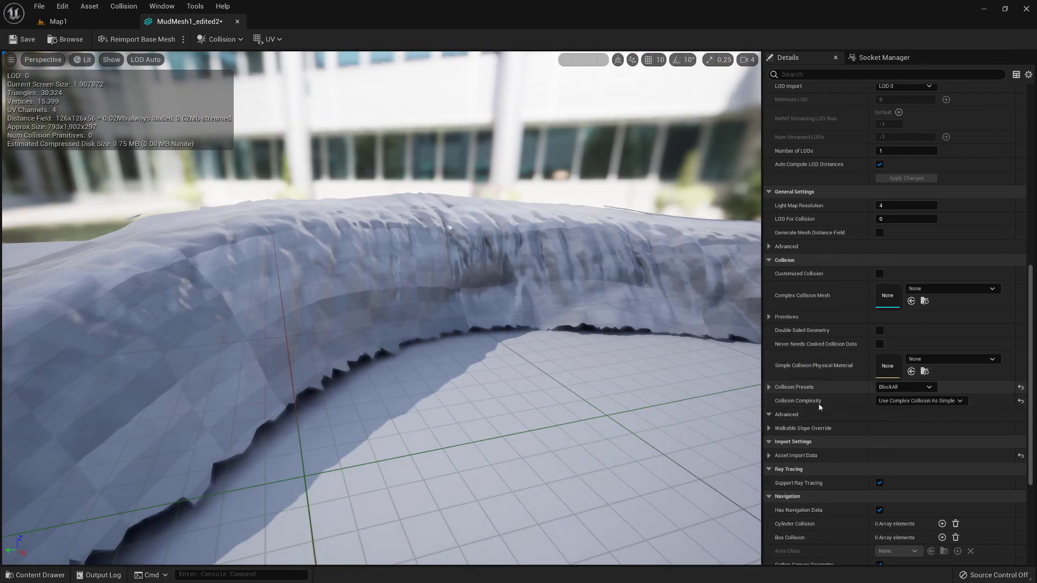
pyautogui.scroll(-3, 824, 410)
pyautogui.scroll(3, 814, 332)
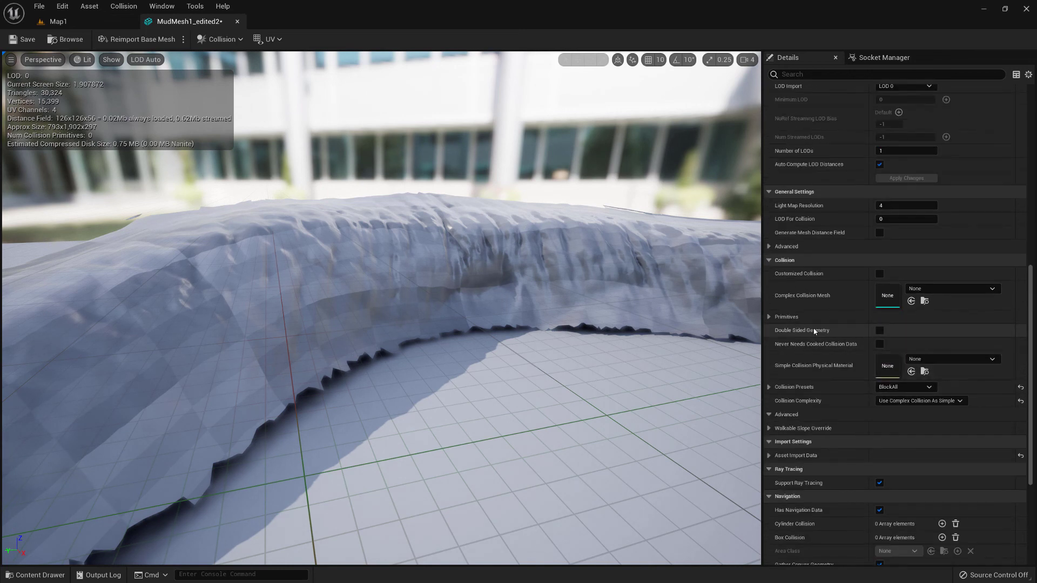
pyautogui.scroll(1, 818, 329)
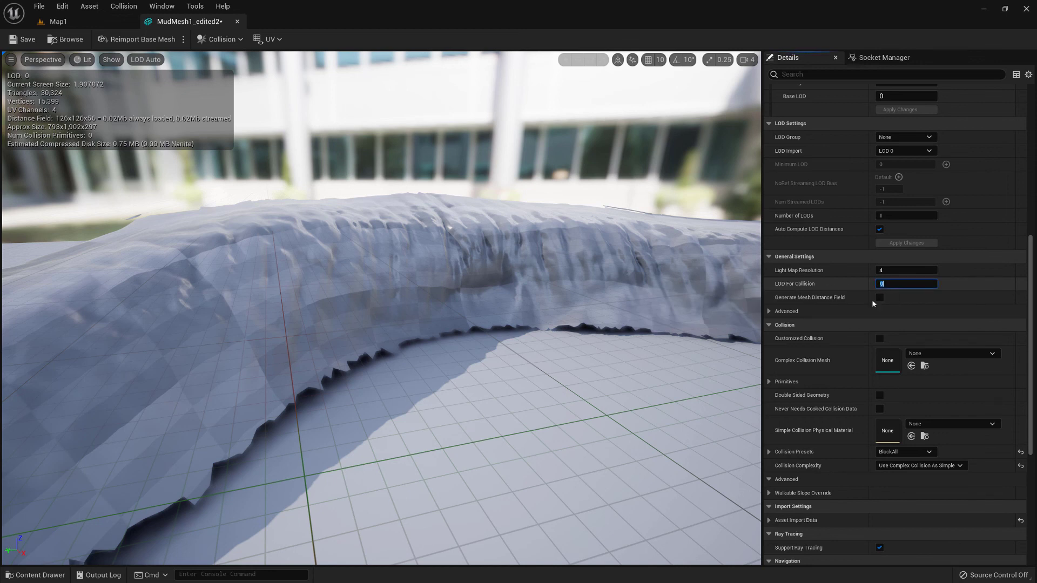
pyautogui.scroll(2, 878, 324)
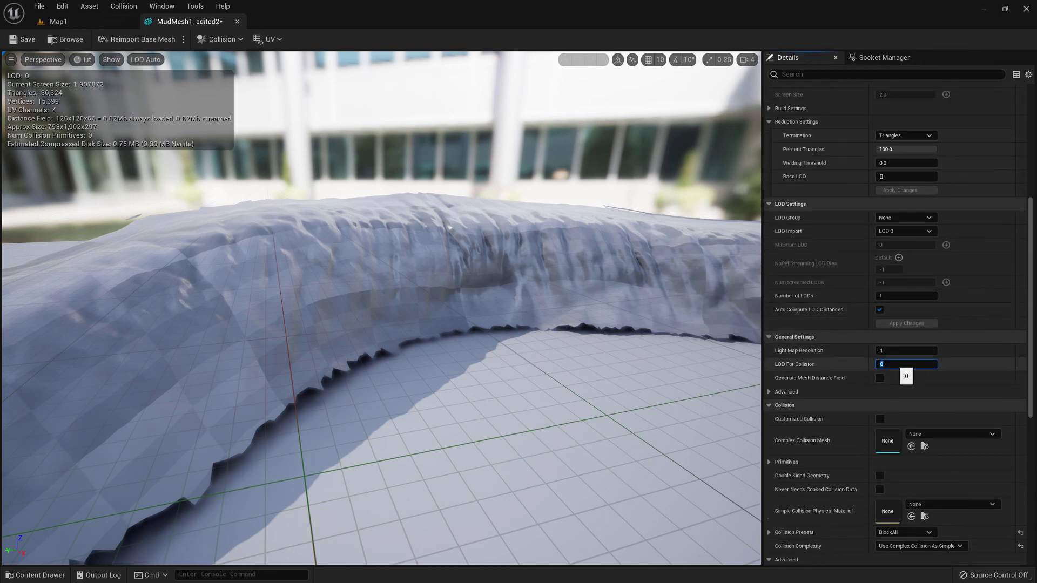
pyautogui.scroll(3, 876, 194)
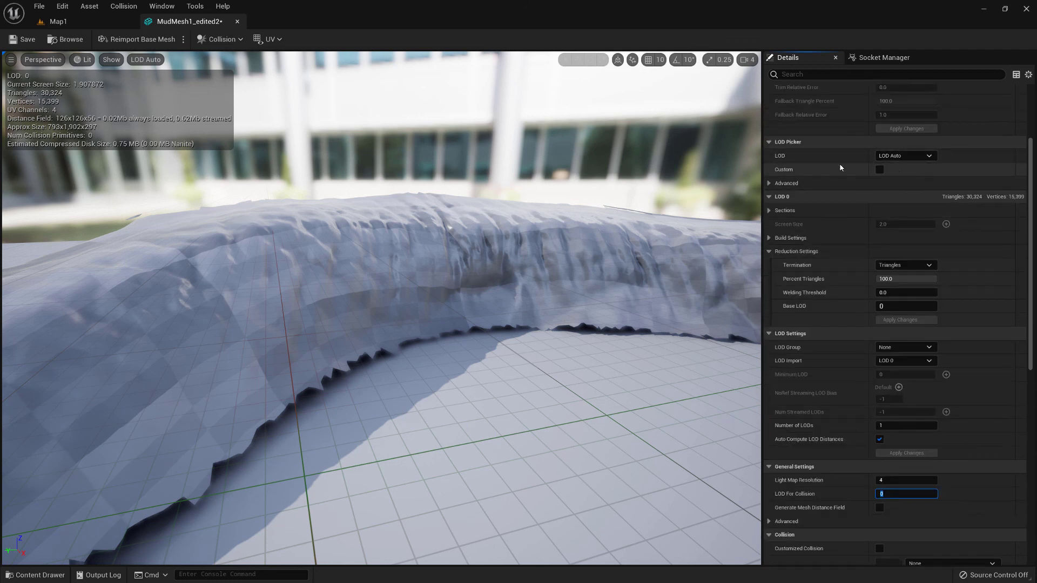
# Step: Save MudMesh1_edited2, return to the Map1 level and copy the LOD settings of MudMesh1
pyautogui.click(22, 39)
pyautogui.click(63, 22)
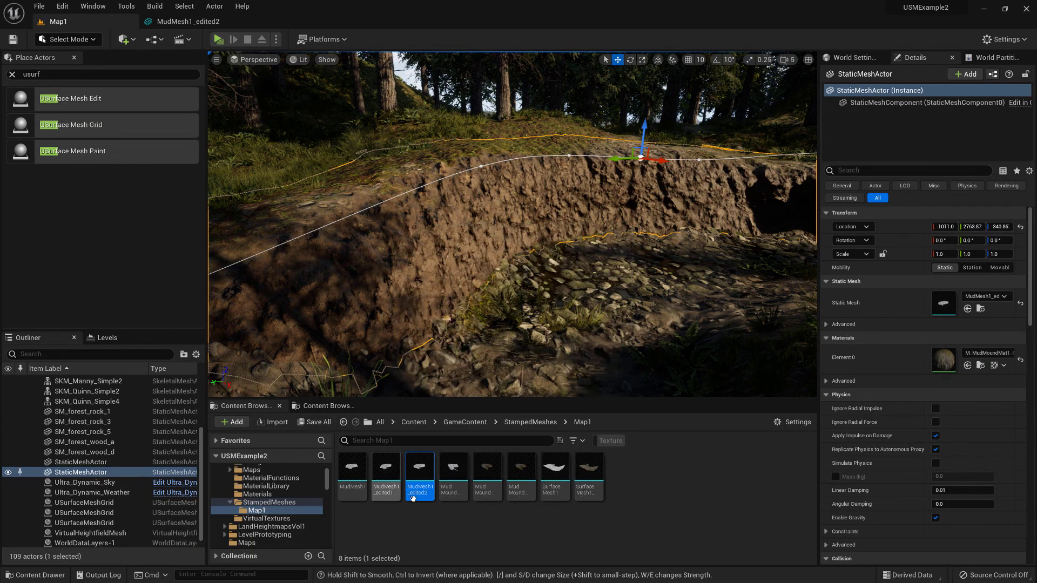
pyautogui.rightClick(352, 467)
pyautogui.moveTo(405, 155)
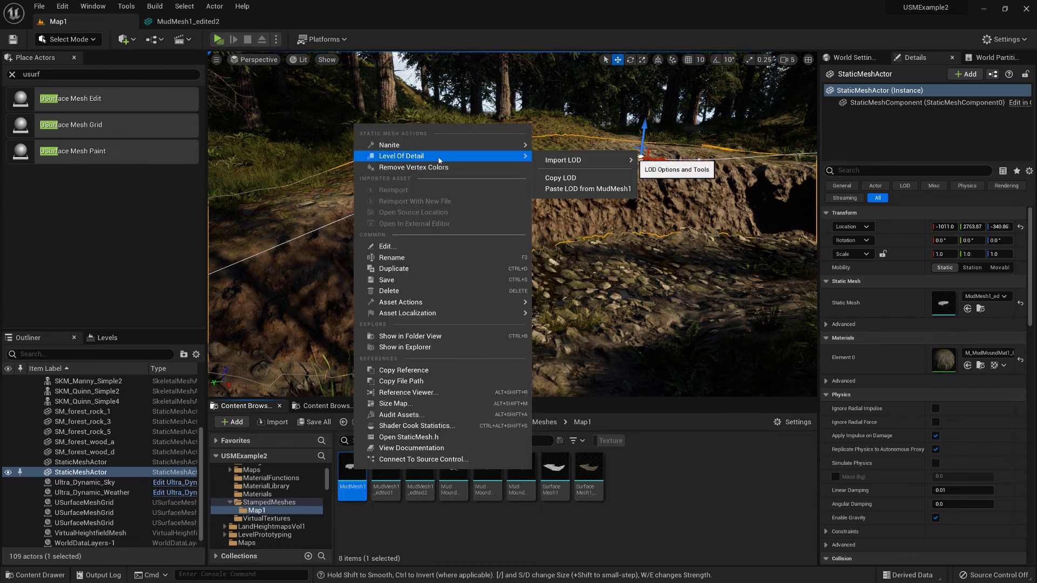
pyautogui.click(568, 180)
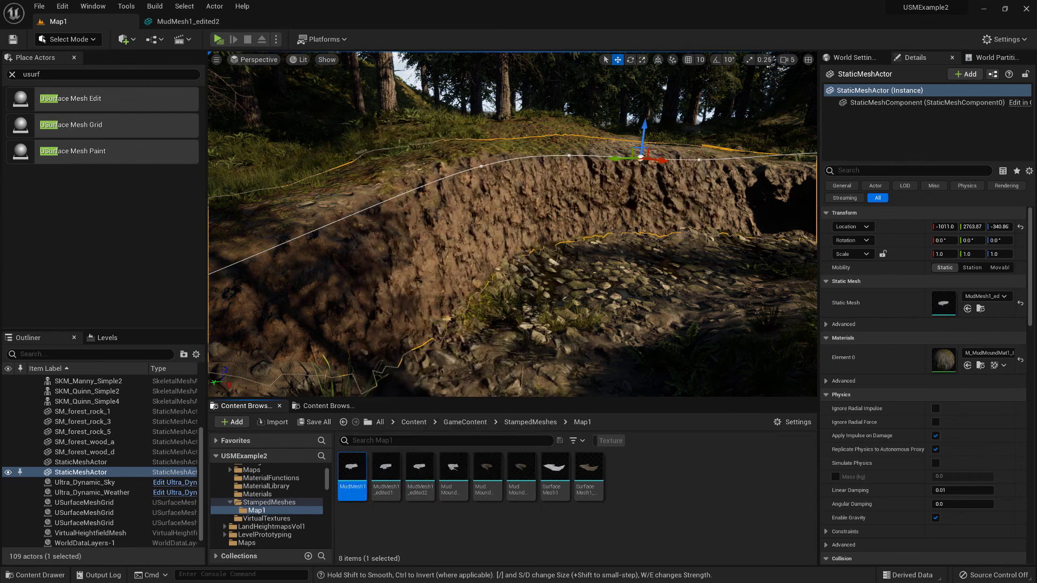
# Step: Paste the LOD settings from MudMesh1 onto MudMesh1_edited2 and save the edited mesh
pyautogui.rightClick(422, 469)
pyautogui.moveTo(476, 160)
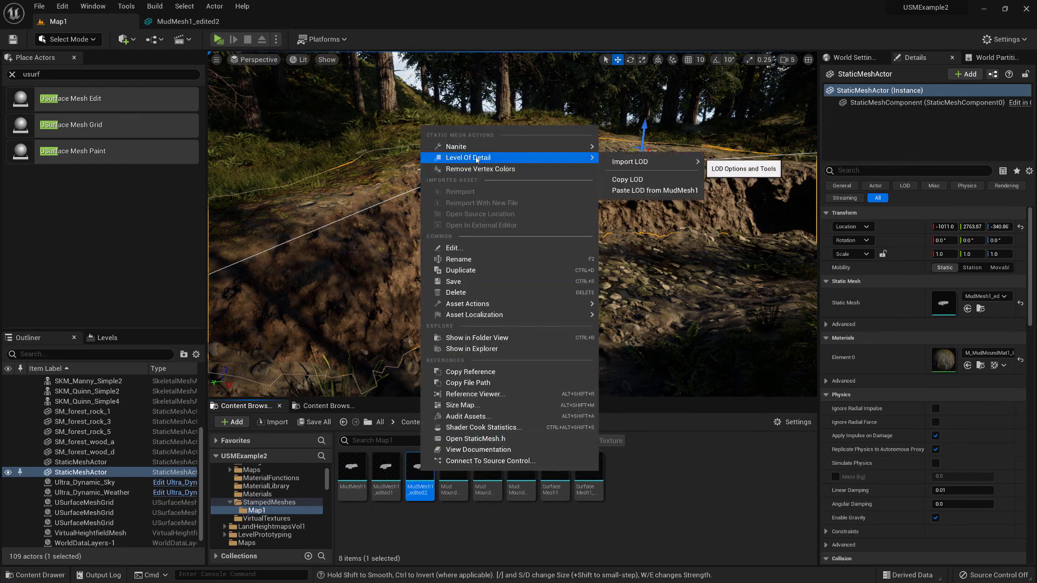
pyautogui.click(654, 190)
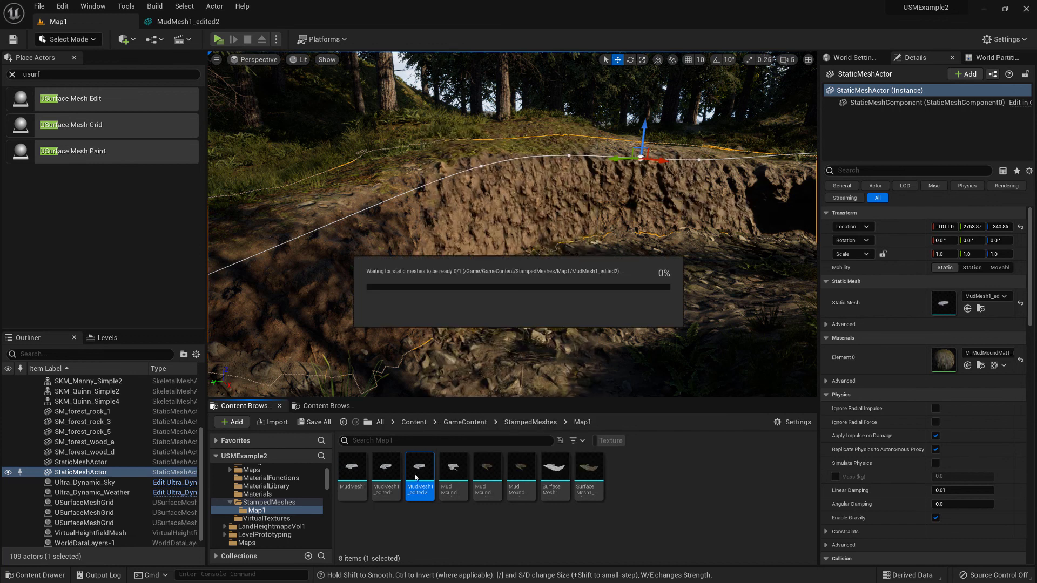
pyautogui.click(199, 24)
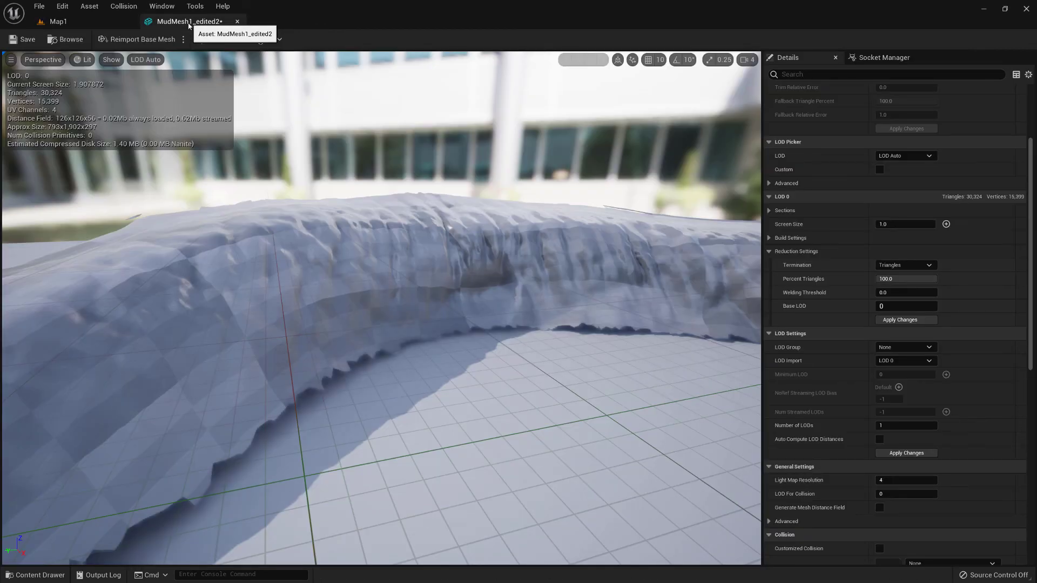
pyautogui.click(23, 39)
# Step: Check the mesh's available LODs, set LOD For Collision to 4 and save the mesh
pyautogui.moveTo(435, 313); pyautogui.dragTo(365, 351, button='right')
pyautogui.click(897, 158)
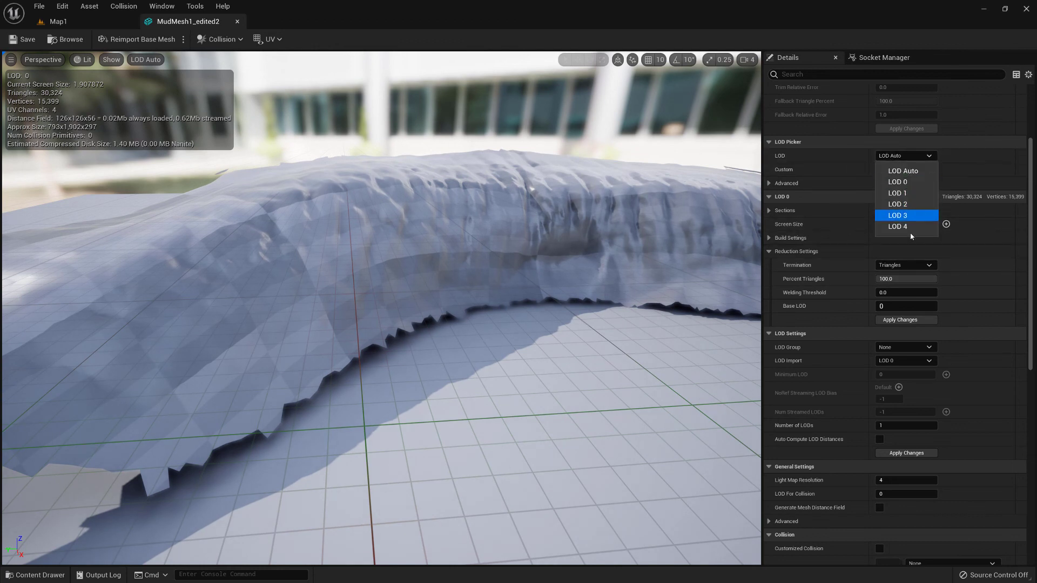
pyautogui.click(903, 170)
pyautogui.scroll(-2, 864, 401)
pyautogui.scroll(-5, 864, 401)
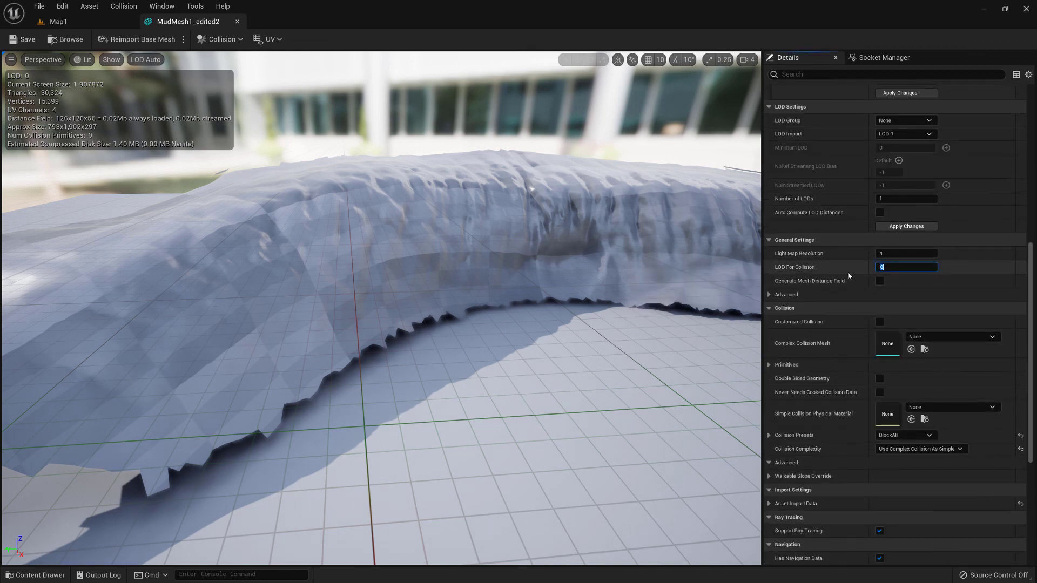
pyautogui.scroll(2, 869, 347)
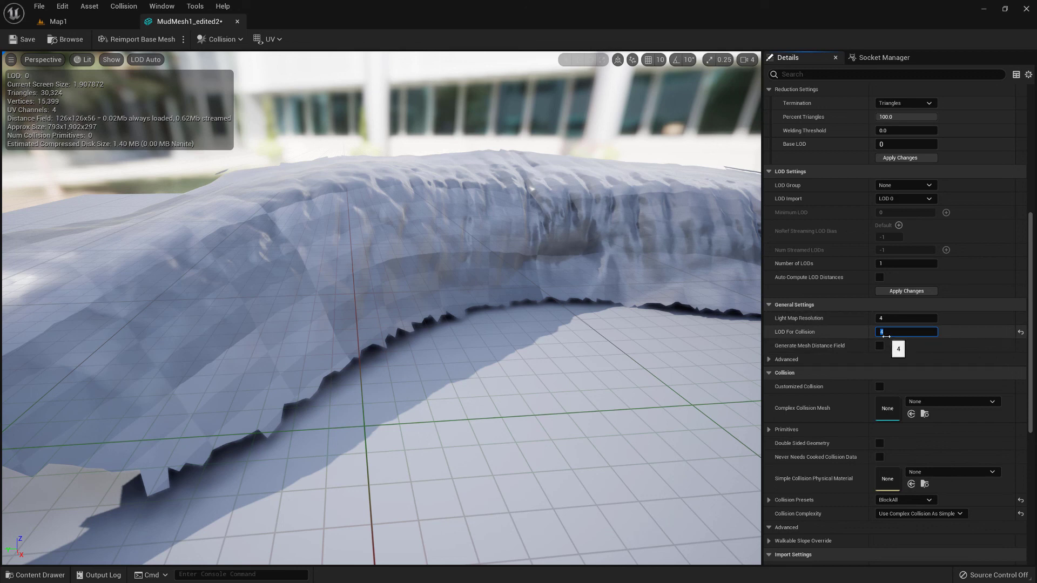
pyautogui.click(27, 40)
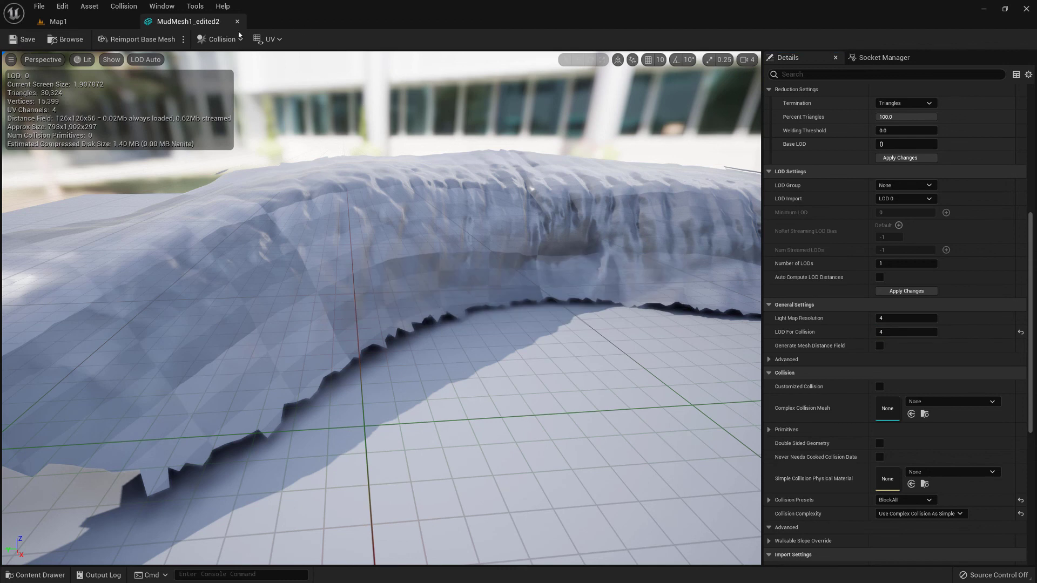
# Step: Review the mesh's collision settings and try to preview LOD 4
pyautogui.scroll(-2, 854, 432)
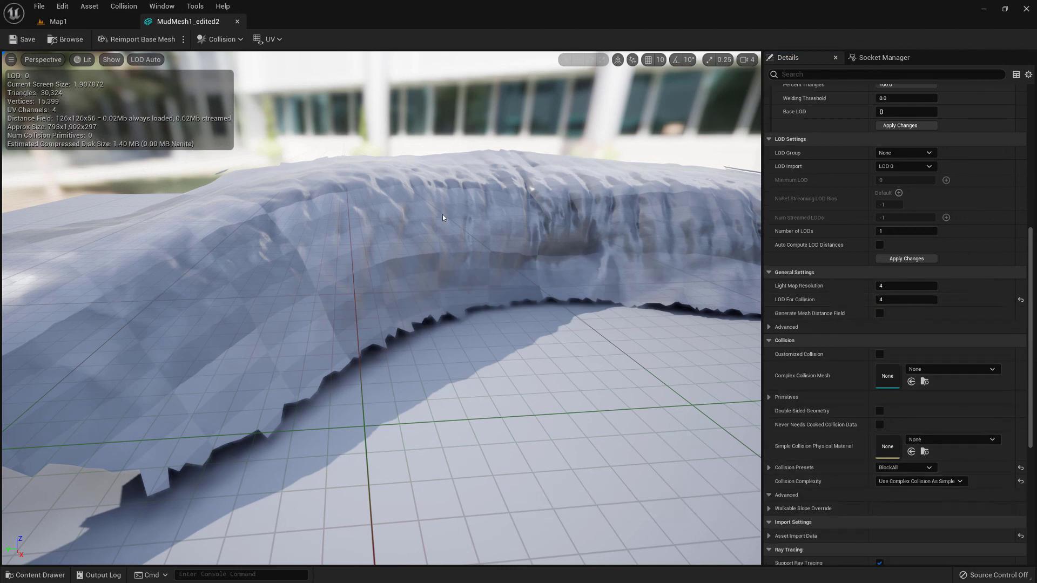
pyautogui.scroll(10, 894, 205)
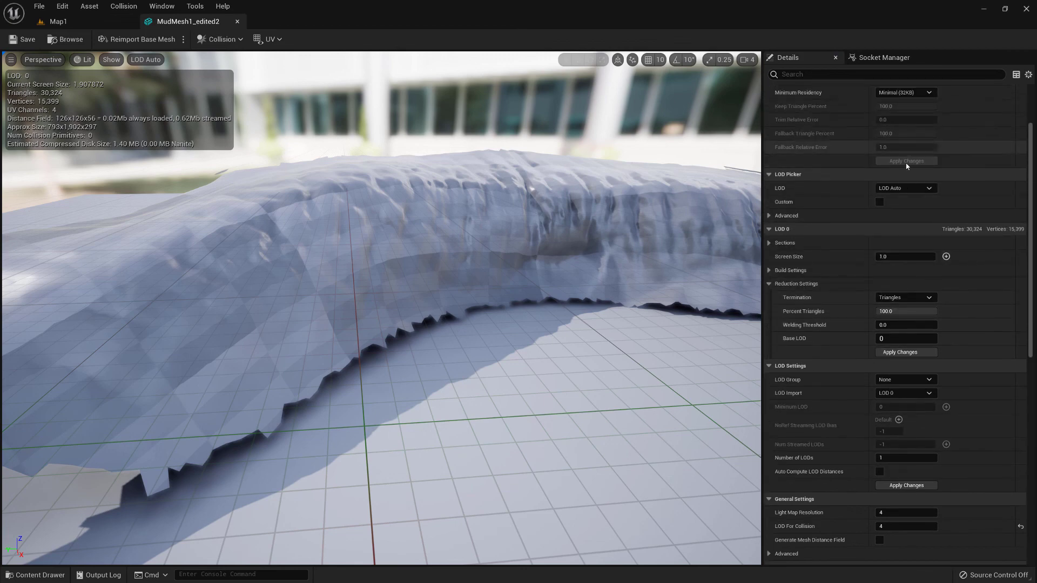
pyautogui.click(894, 189)
pyautogui.click(902, 258)
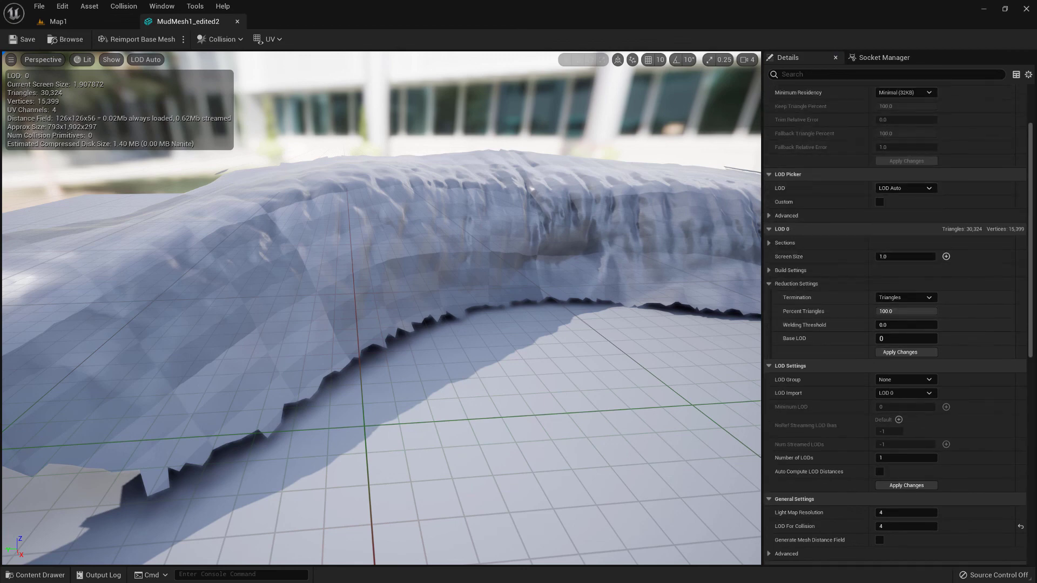
# Step: Switch the mesh preview to wireframe and try to show LOD 0, LOD 1 and LOD 2 in turn
pyautogui.moveTo(520, 240); pyautogui.dragTo(502, 257, button='right')
pyautogui.hotkey('alt', '2')
pyautogui.click(897, 188)
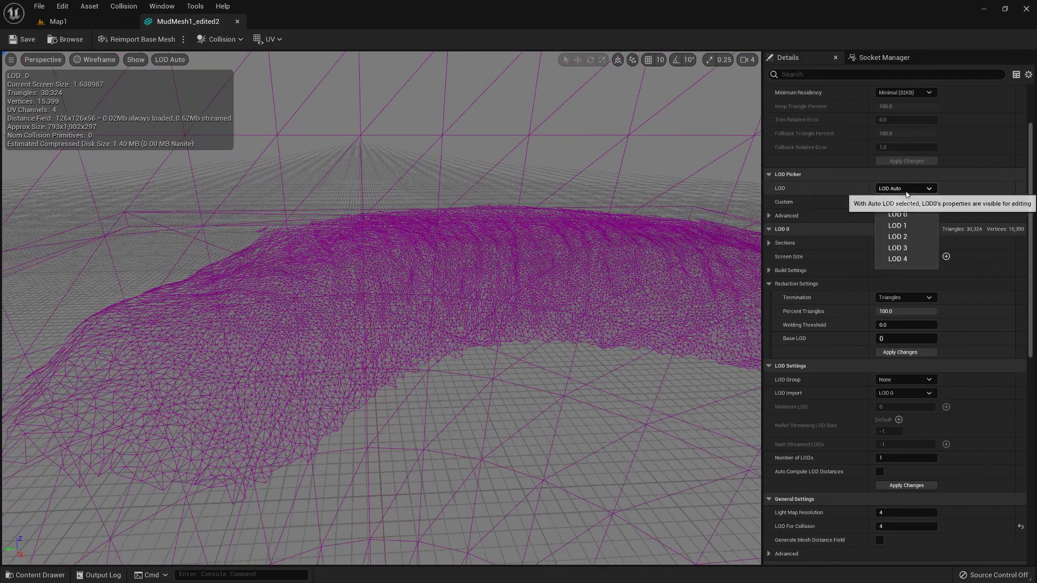
pyautogui.click(902, 217)
pyautogui.click(902, 189)
pyautogui.click(903, 226)
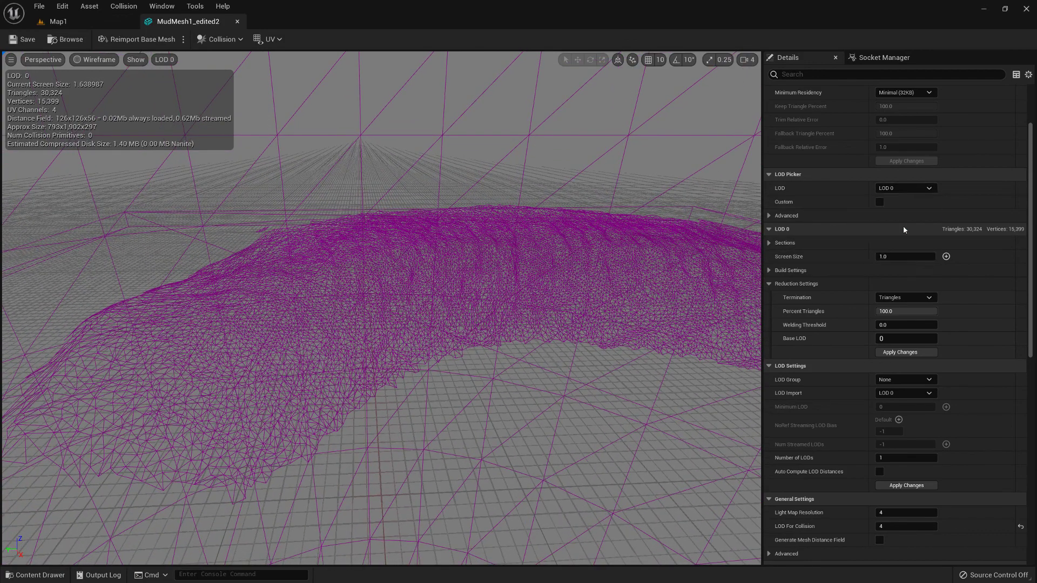
pyautogui.click(899, 190)
pyautogui.click(901, 238)
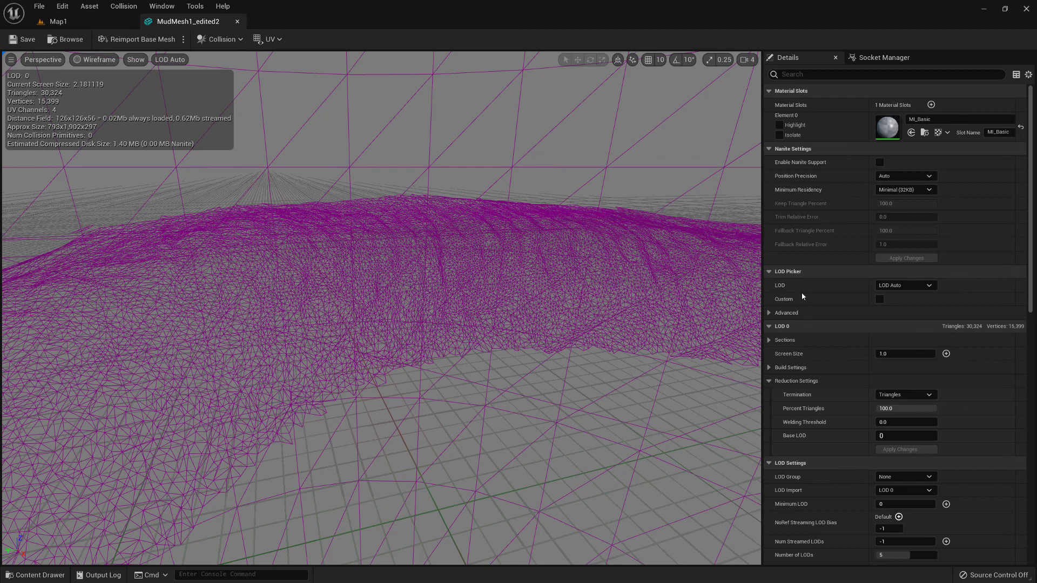
# Step: Show LOD 4 of the mesh in wireframe and inspect the reduced geometry used for collision
pyautogui.click(905, 285)
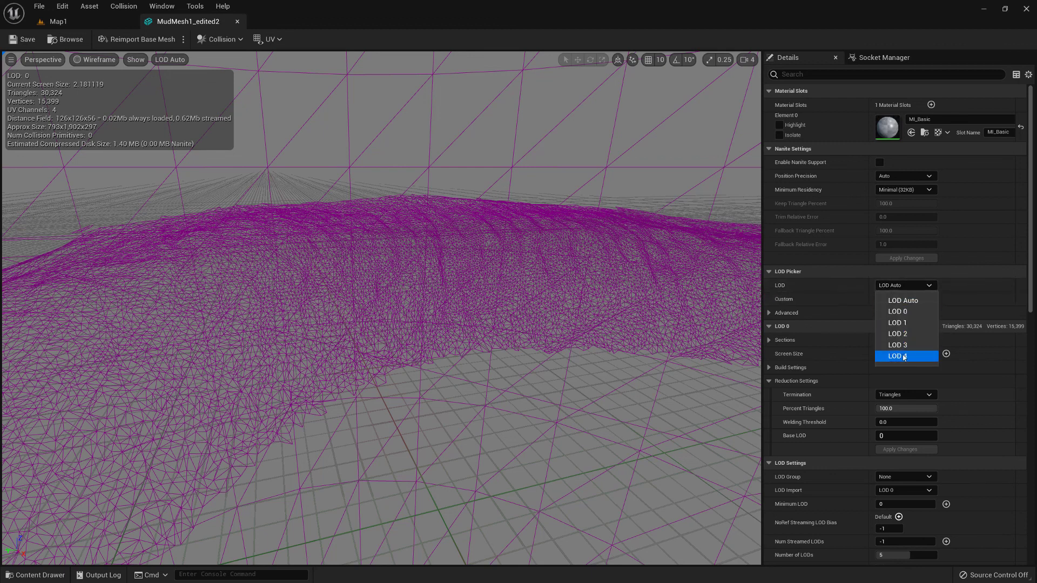
pyautogui.click(906, 357)
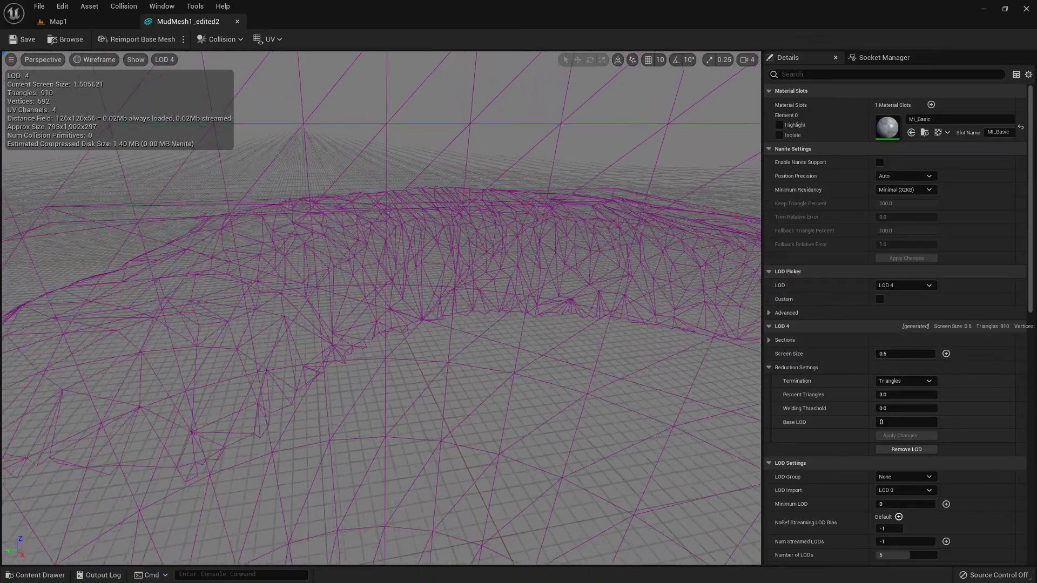
pyautogui.moveTo(381, 307); pyautogui.dragTo(422, 303, button='right')
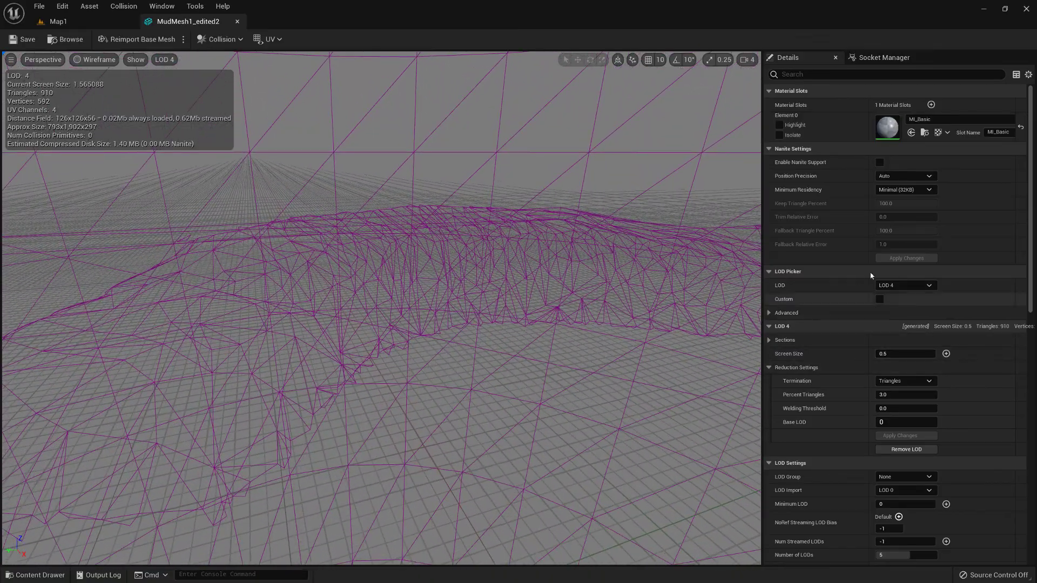
# Step: Set the mesh preview back to LOD Auto, inspect its wireframe and close the MudMesh1_edited2 editor
pyautogui.click(905, 286)
pyautogui.click(904, 296)
pyautogui.moveTo(484, 265)
pyautogui.mouseDown(button='right')
pyautogui.moveTo(475, 267)
pyautogui.moveTo(484, 266)
pyautogui.mouseUp(button='right')
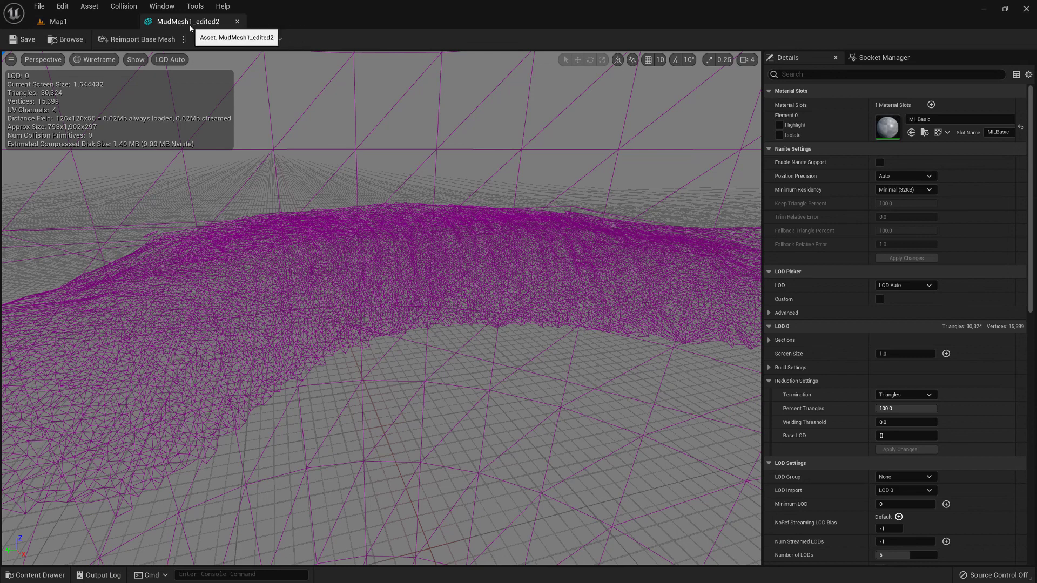
pyautogui.click(237, 22)
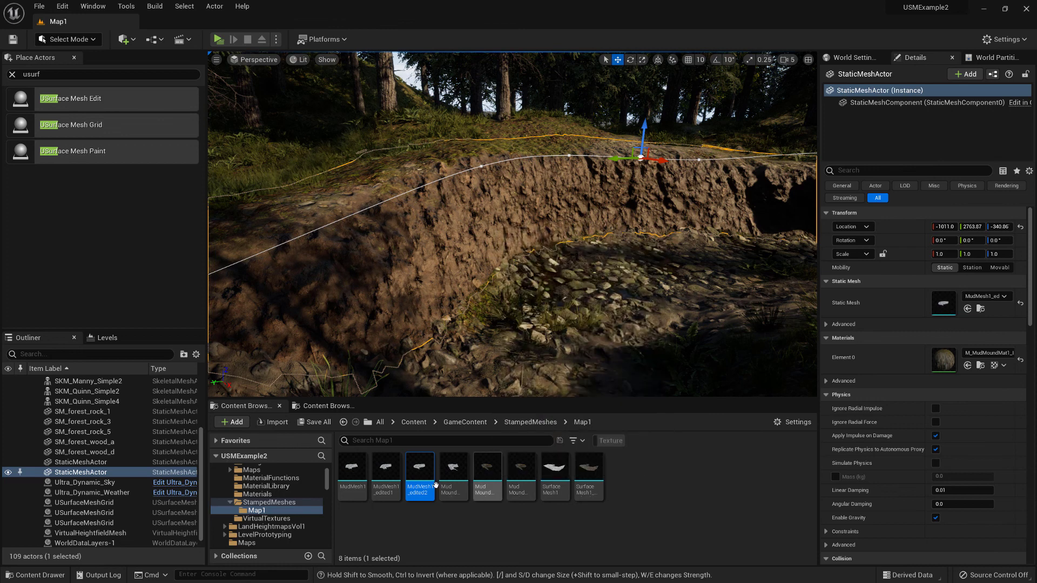
# Step: Reopen MudMesh1_edited2, preview LOD 4 in wireframe to check the collision geometry, and close the mesh editor
pyautogui.doubleClick(419, 470)
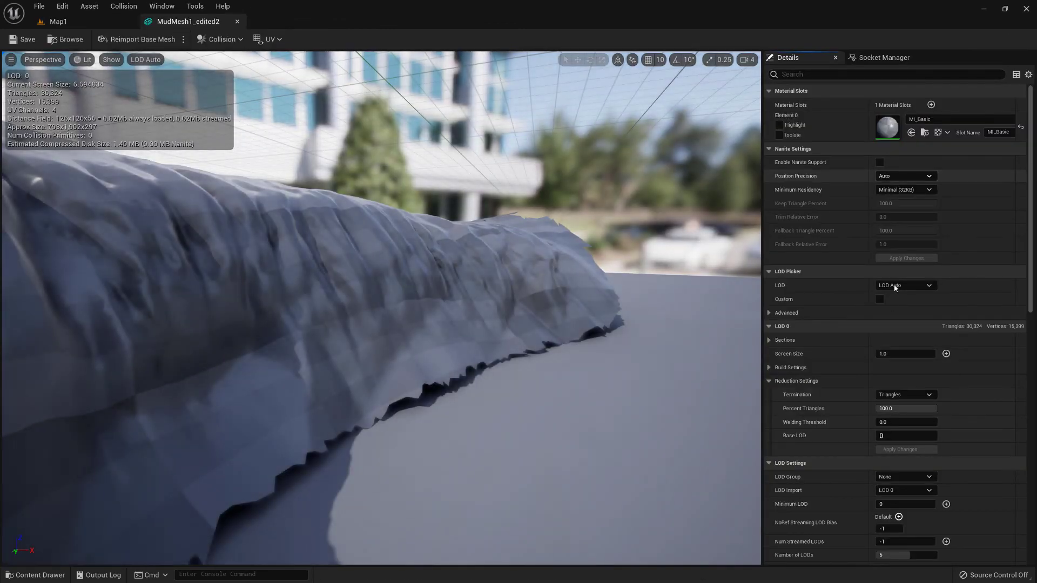
pyautogui.click(906, 285)
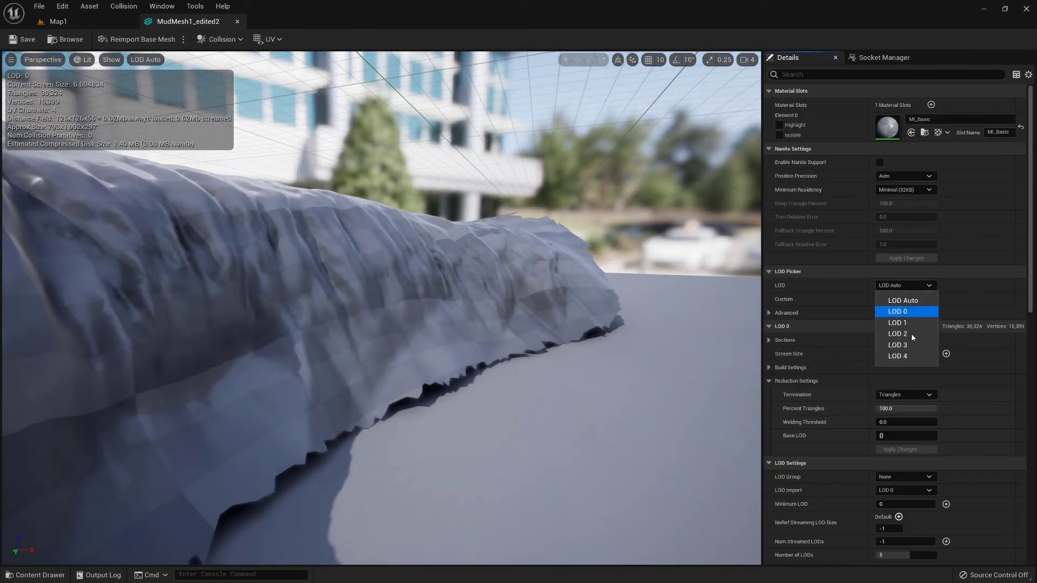
pyautogui.click(899, 356)
pyautogui.moveTo(555, 261); pyautogui.dragTo(535, 238)
pyautogui.moveTo(462, 287); pyautogui.dragTo(463, 308, button='right')
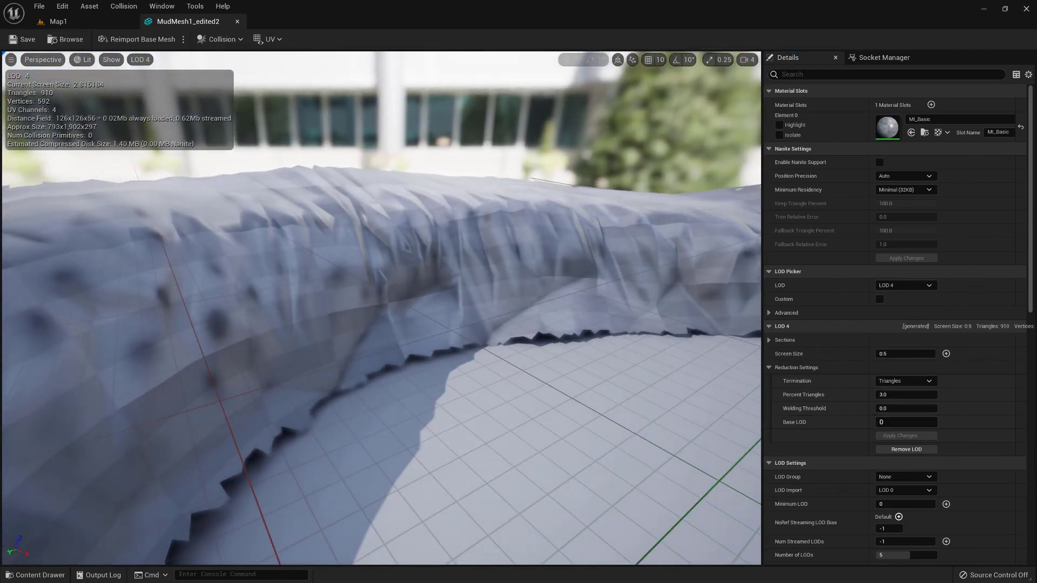
pyautogui.hotkey('alt', '2')
pyautogui.scroll(-4, 463, 287)
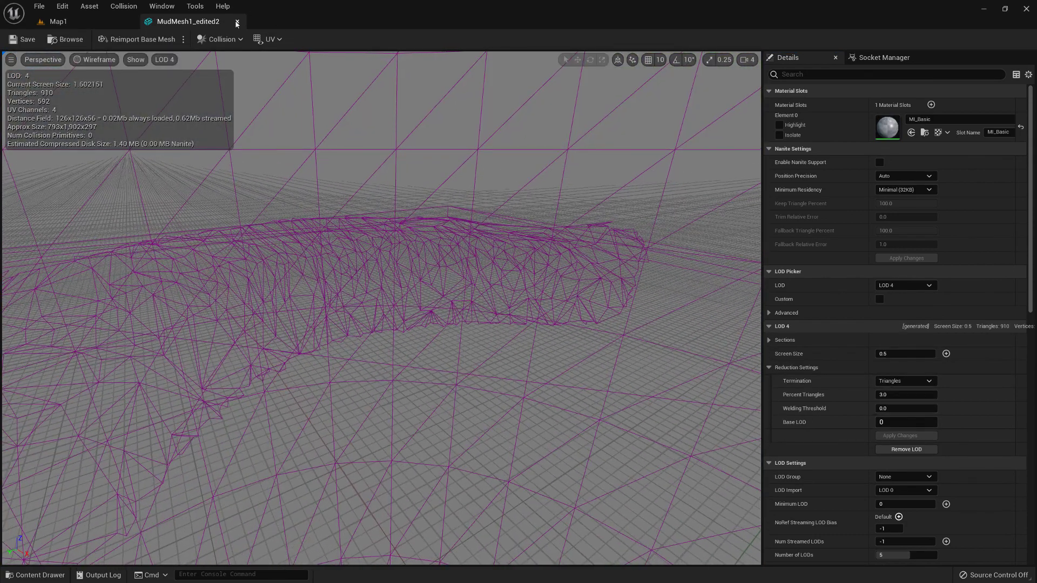
pyautogui.click(236, 23)
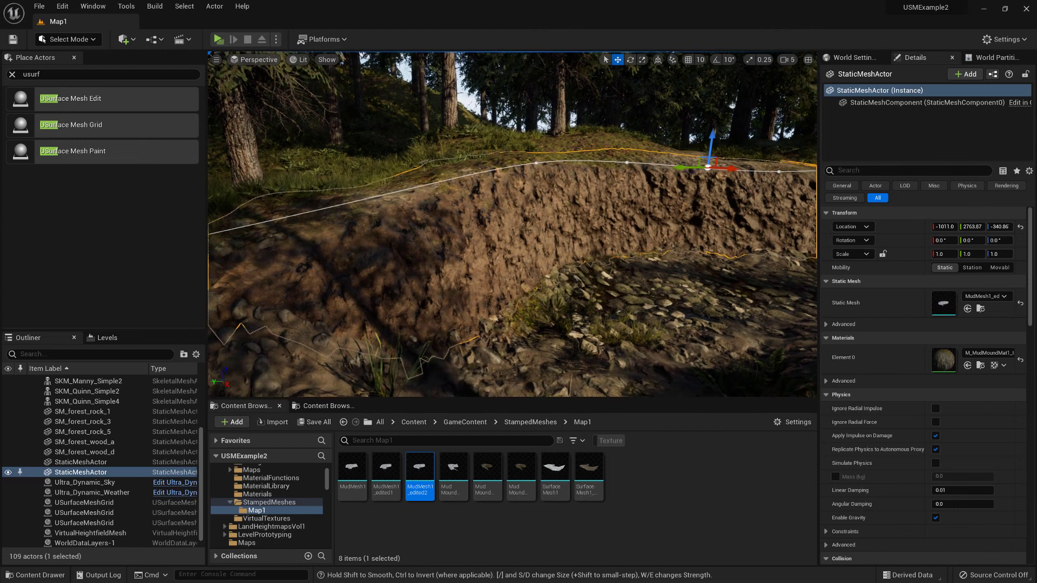
# Step: Start a play preview of the level near the mud bank and maximize its window for character control
pyautogui.press('a')
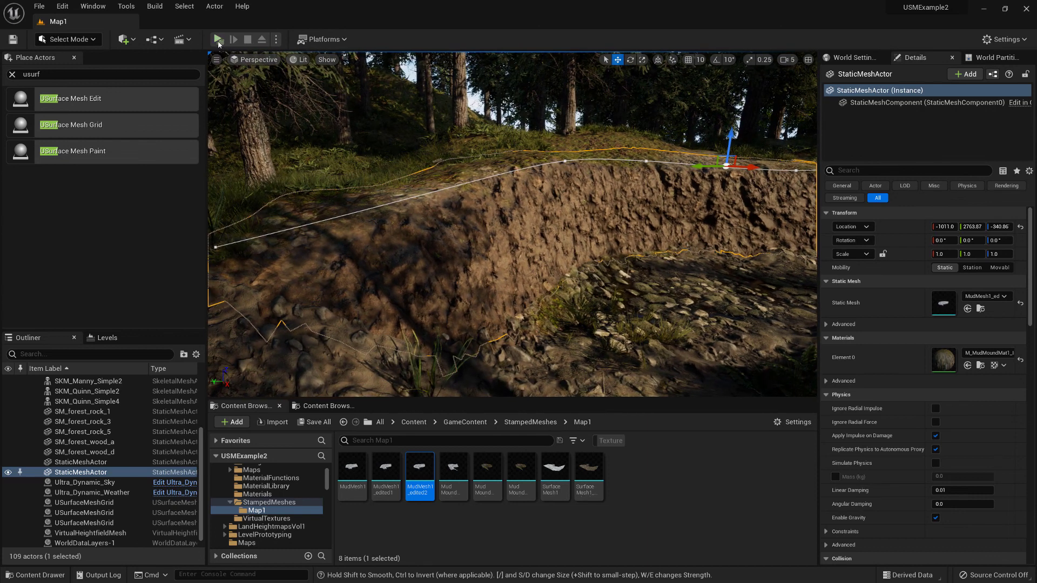
pyautogui.moveTo(449, 204); pyautogui.dragTo(467, 201, button='right')
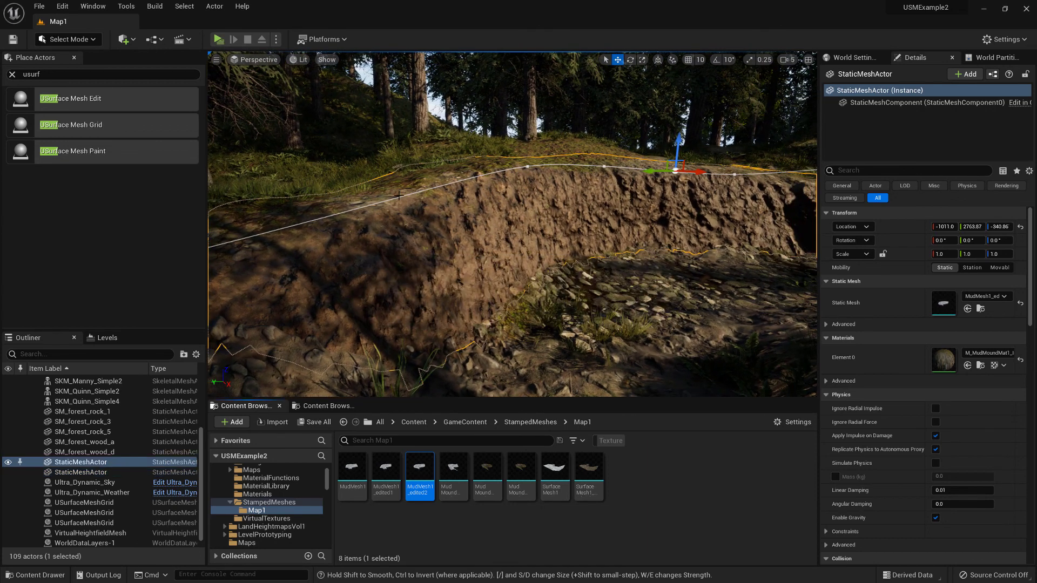
pyautogui.click(218, 40)
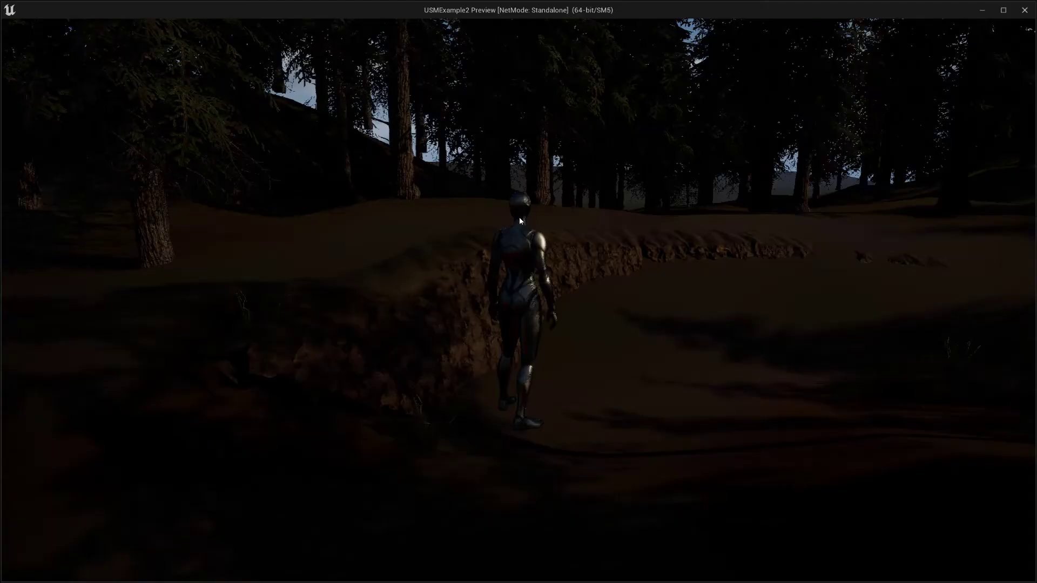
pyautogui.doubleClick(497, 10)
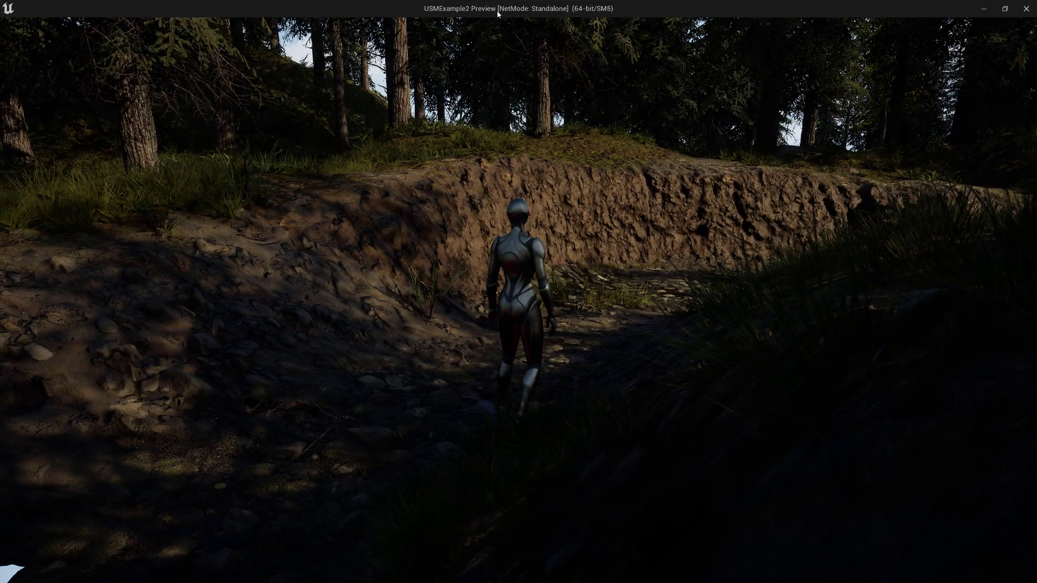
pyautogui.click(572, 219)
# Step: Walk the character up onto the mud bank and along its grassy edge to test the mesh collision
pyautogui.press('w')
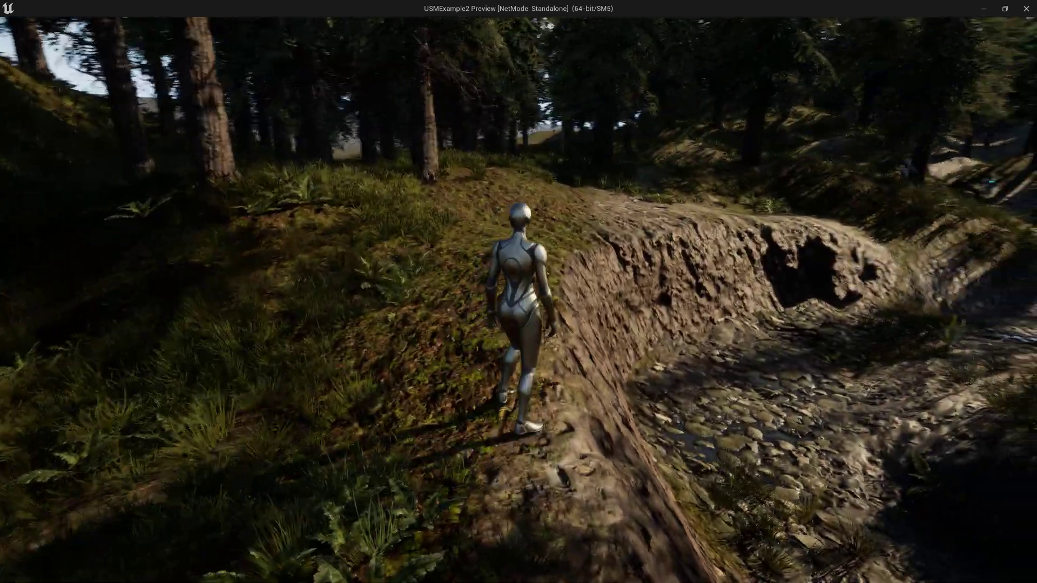
pyautogui.press('w')
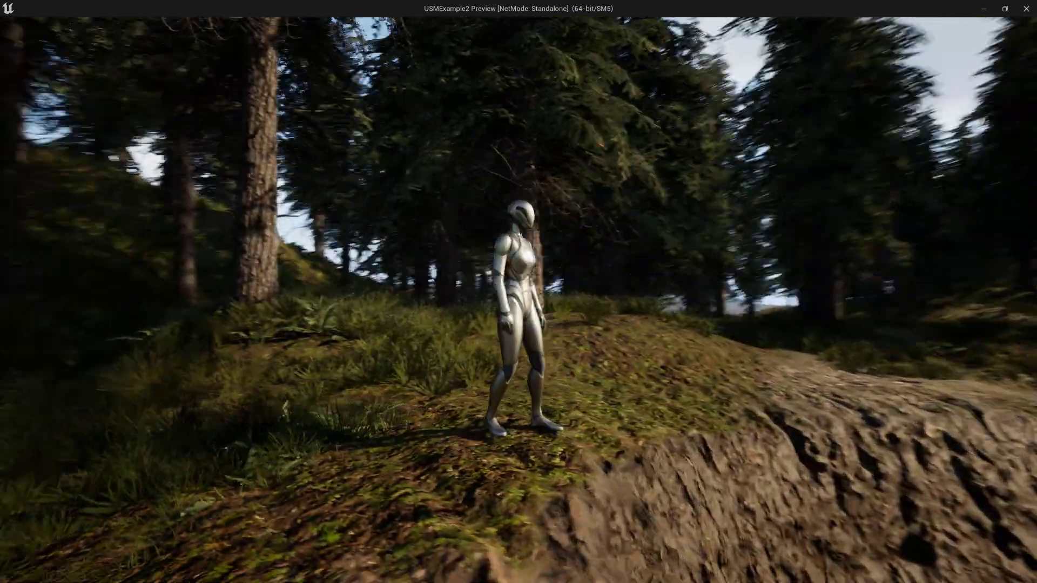
pyautogui.press('d')
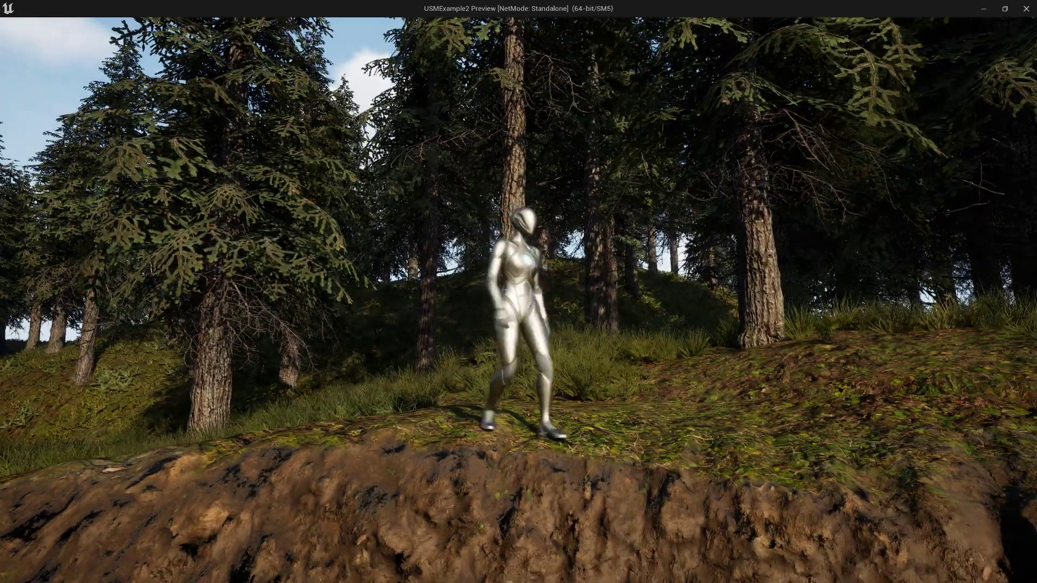
pyautogui.press('w')
pyautogui.press('a')
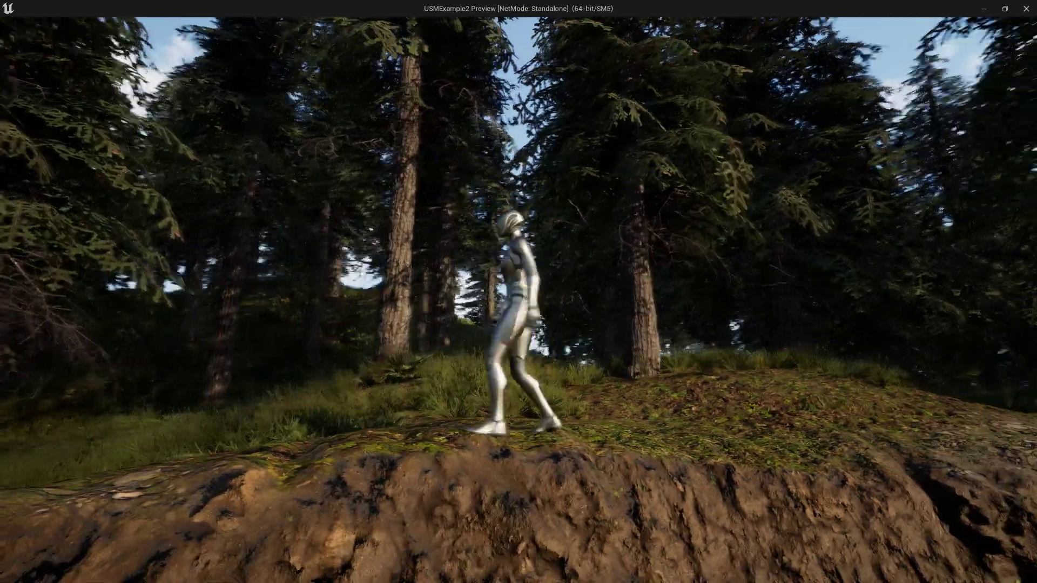
pyautogui.press('s')
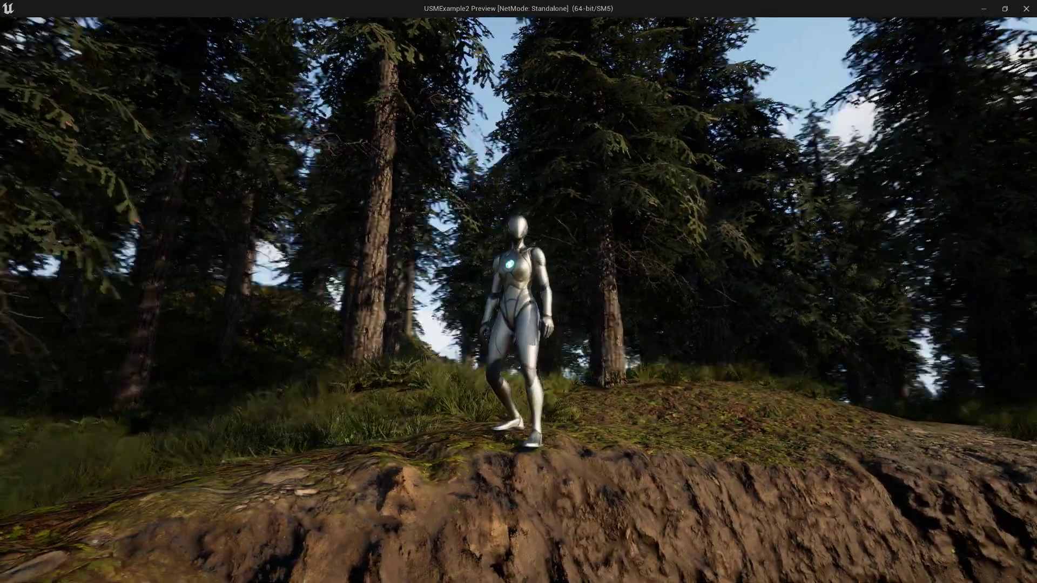
pyautogui.press('d')
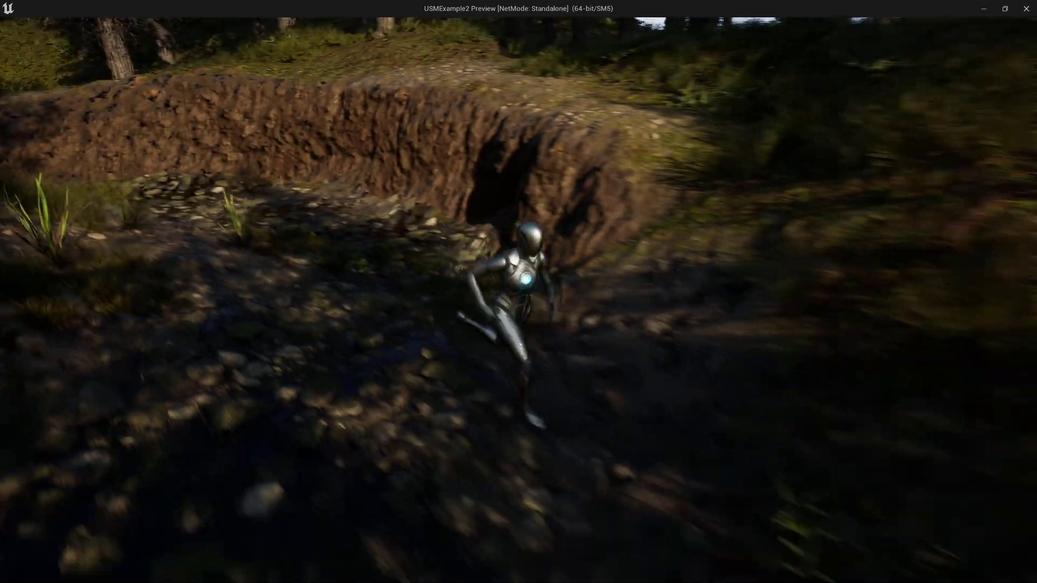
# Step: Run the character through the stony creek bed below the mud bank to view the mesh from the ground
pyautogui.press('a')
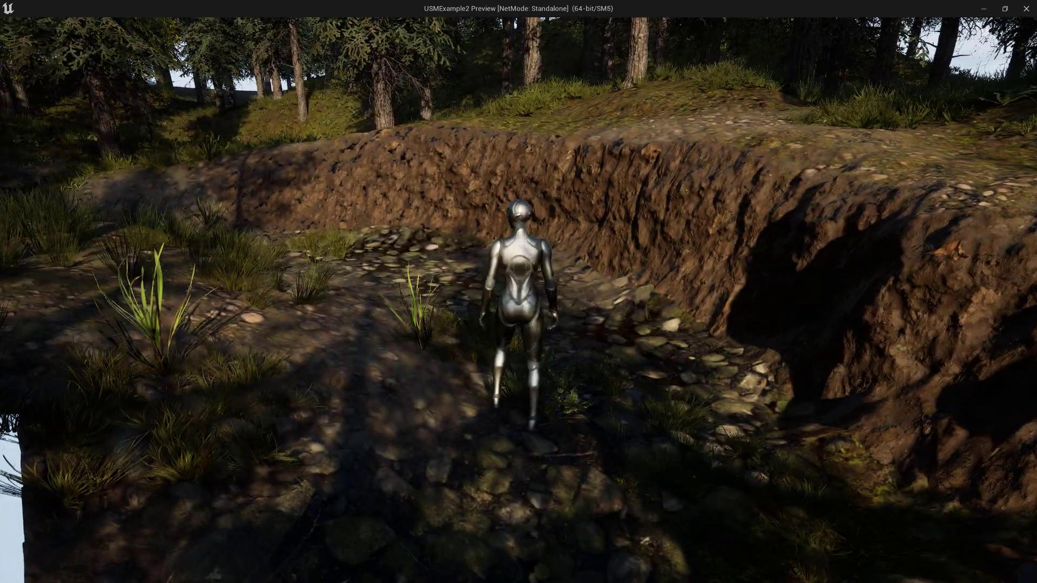
pyautogui.press('w')
pyautogui.press('s')
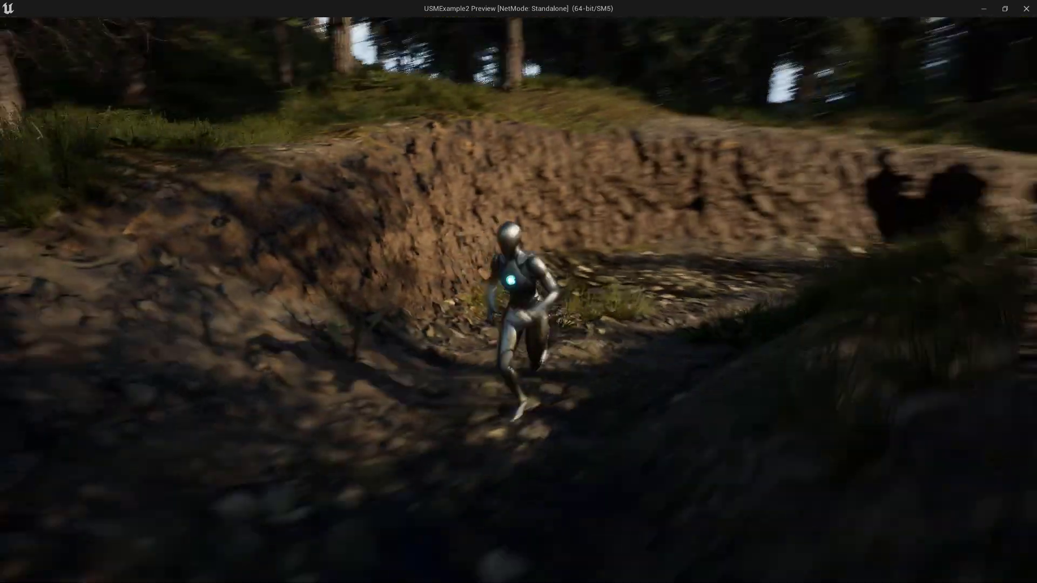
pyautogui.press('w')
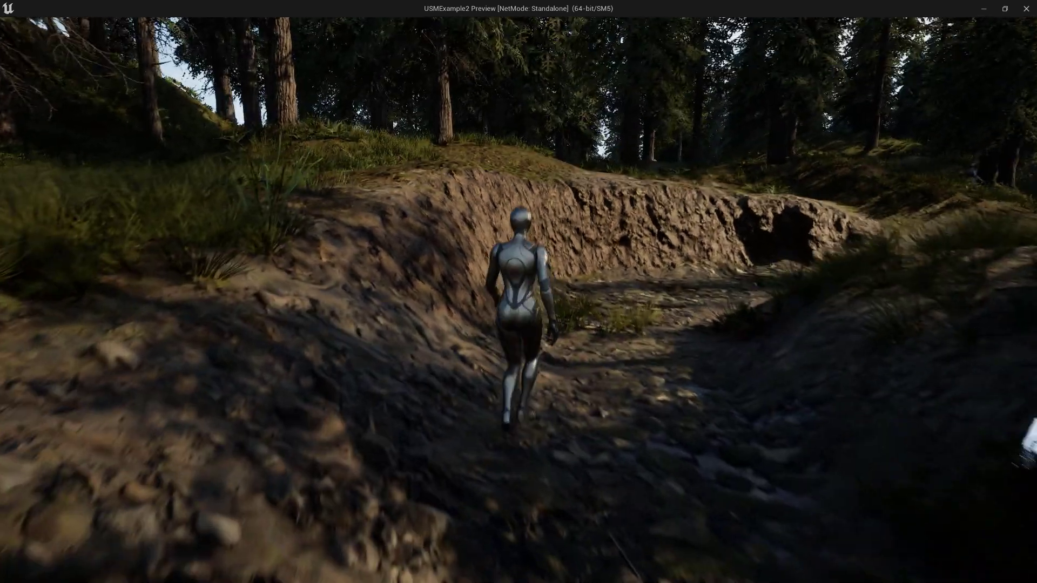
pyautogui.press('s')
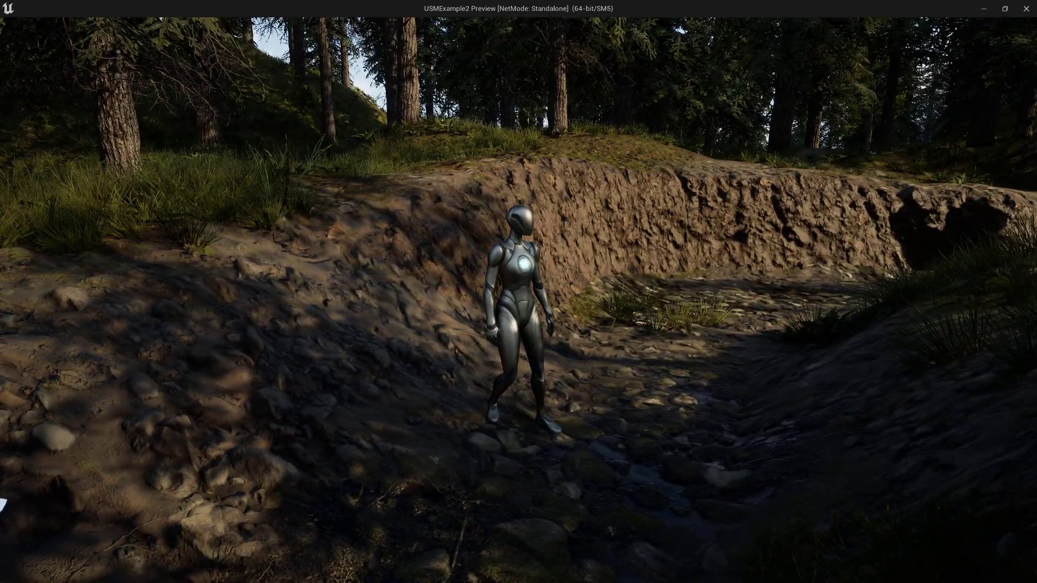